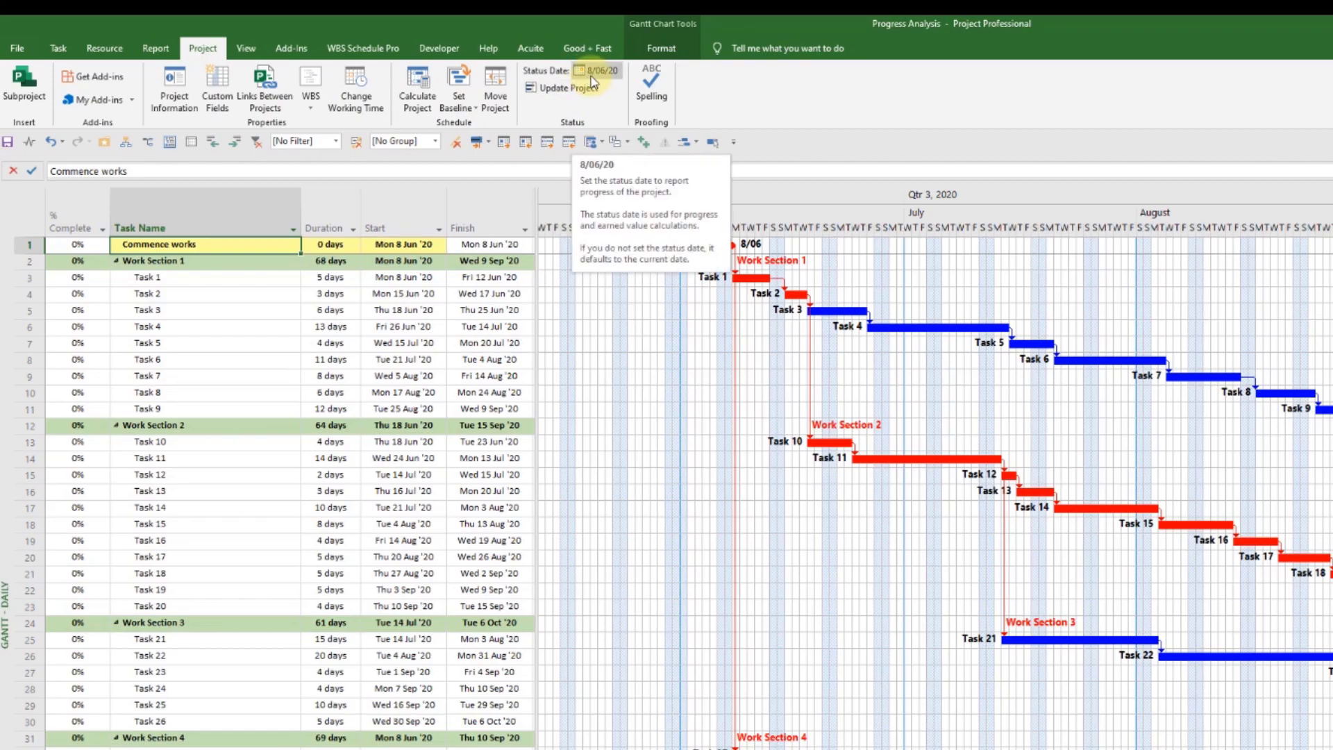
Set the project's status date to Tue 30 Jun 2020
left_click(591, 79)
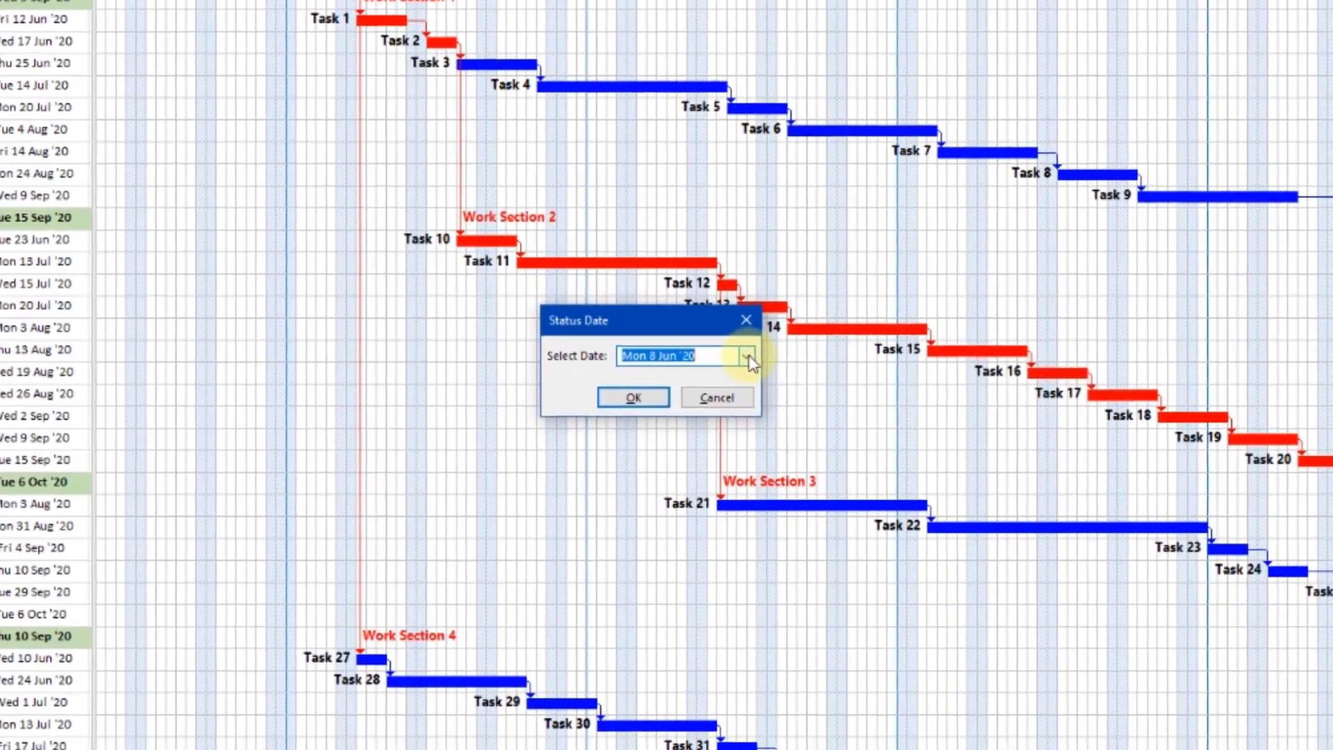
left_click(1023, 528)
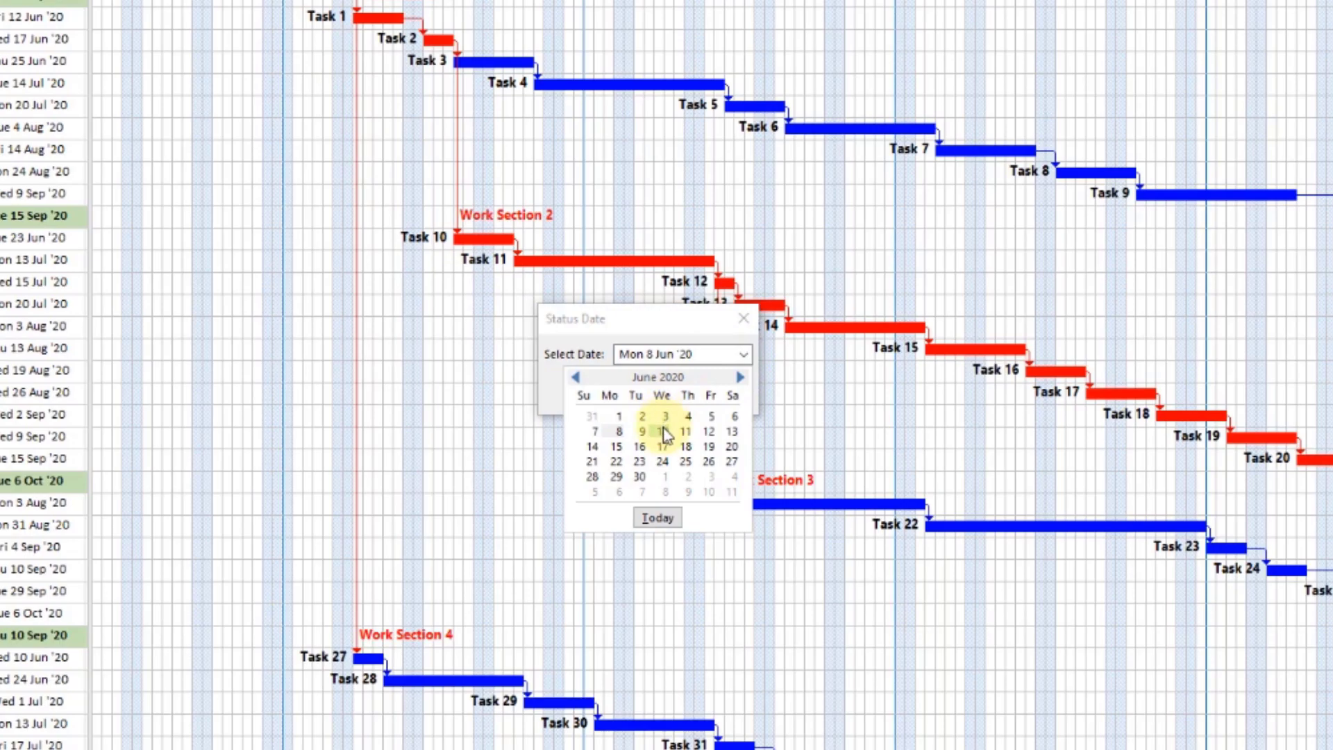
left_click(640, 477)
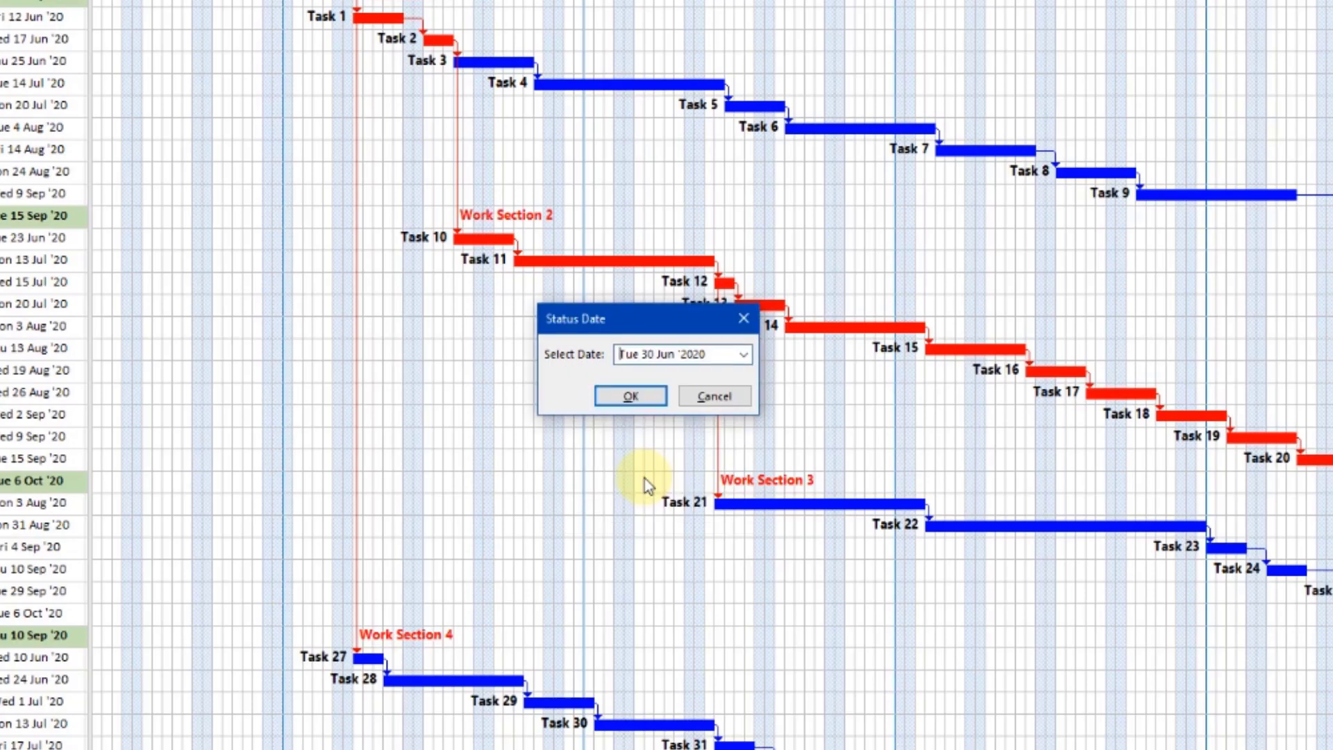
left_click(638, 404)
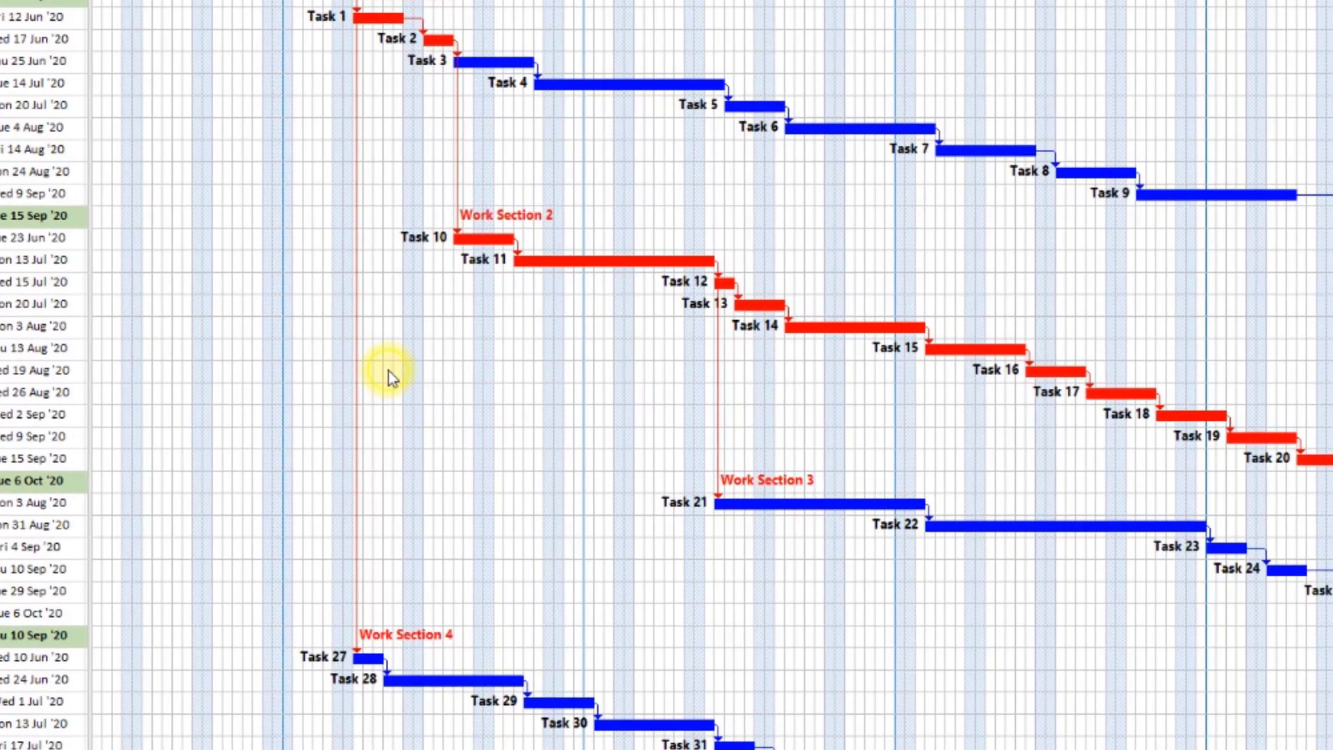
Format the Gantt chart's Status Date gridline as a solid red line
right_click(388, 369)
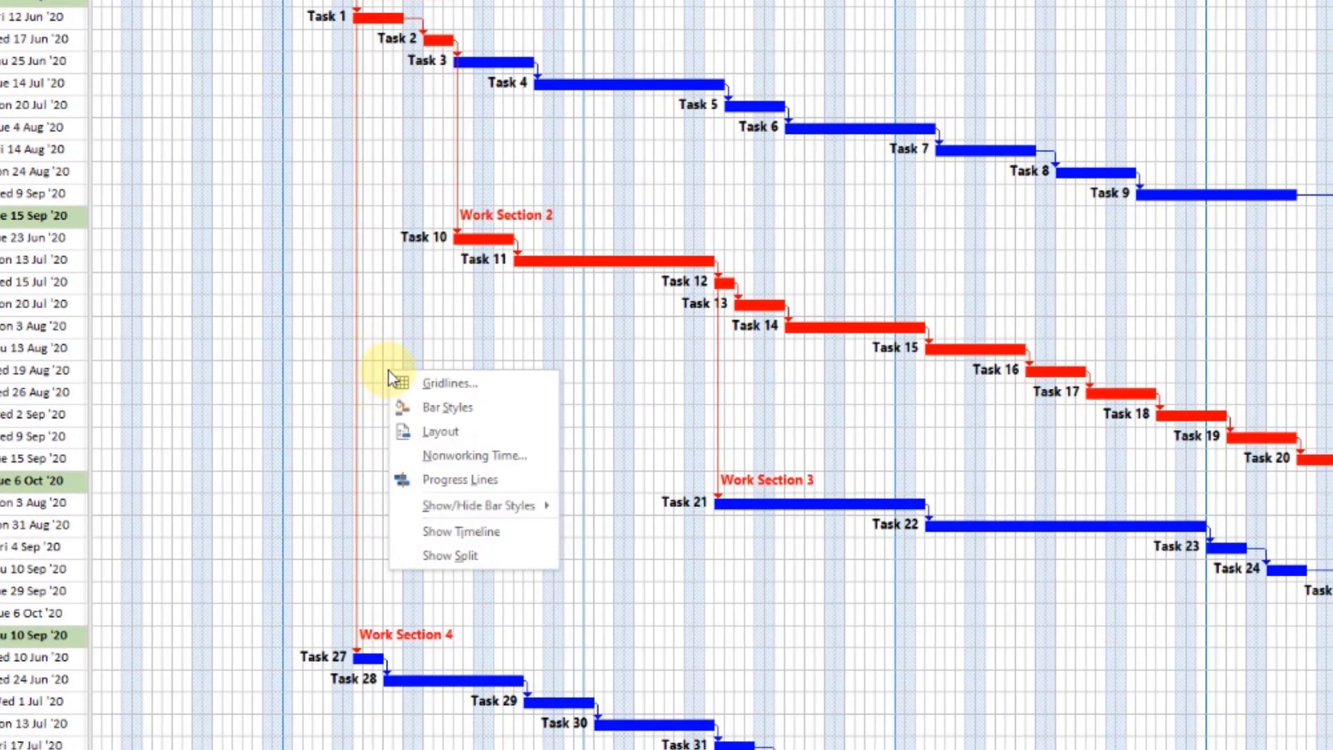
left_click(420, 385)
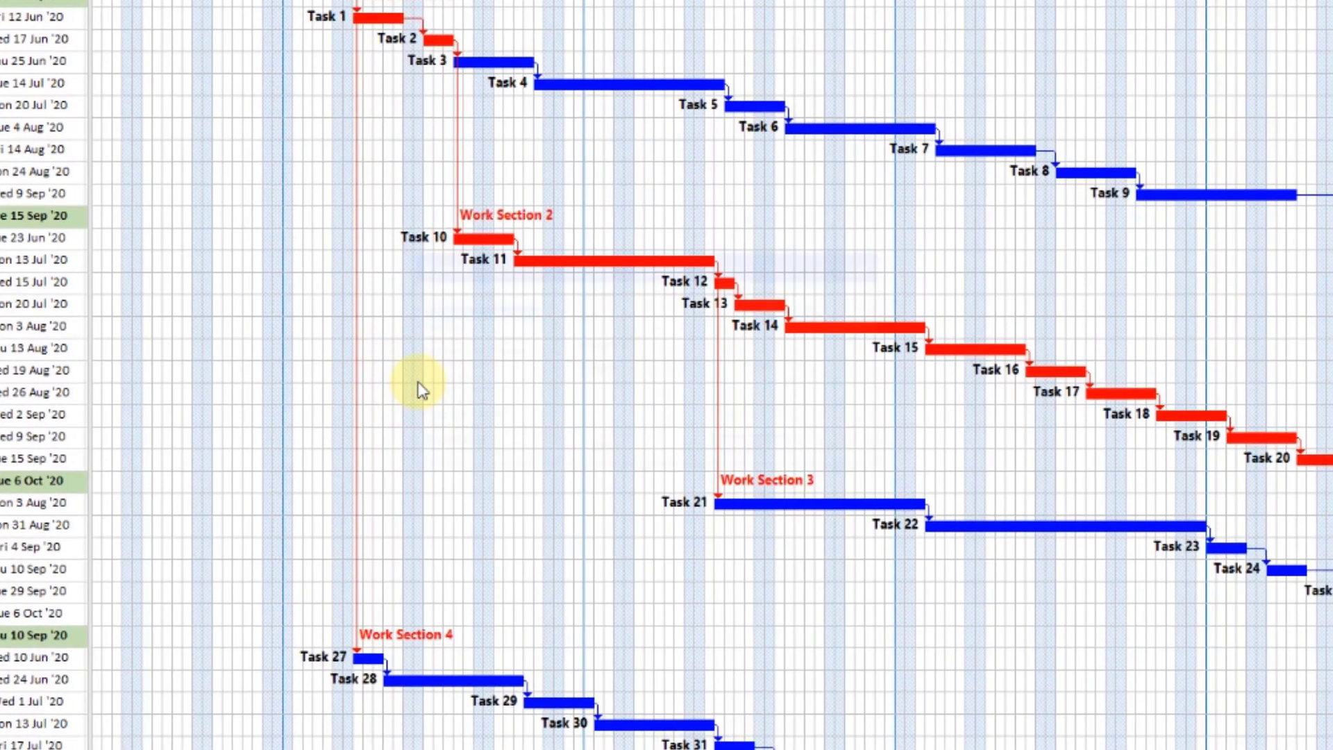
left_click_drag(541, 354, 543, 375)
left_click(474, 432)
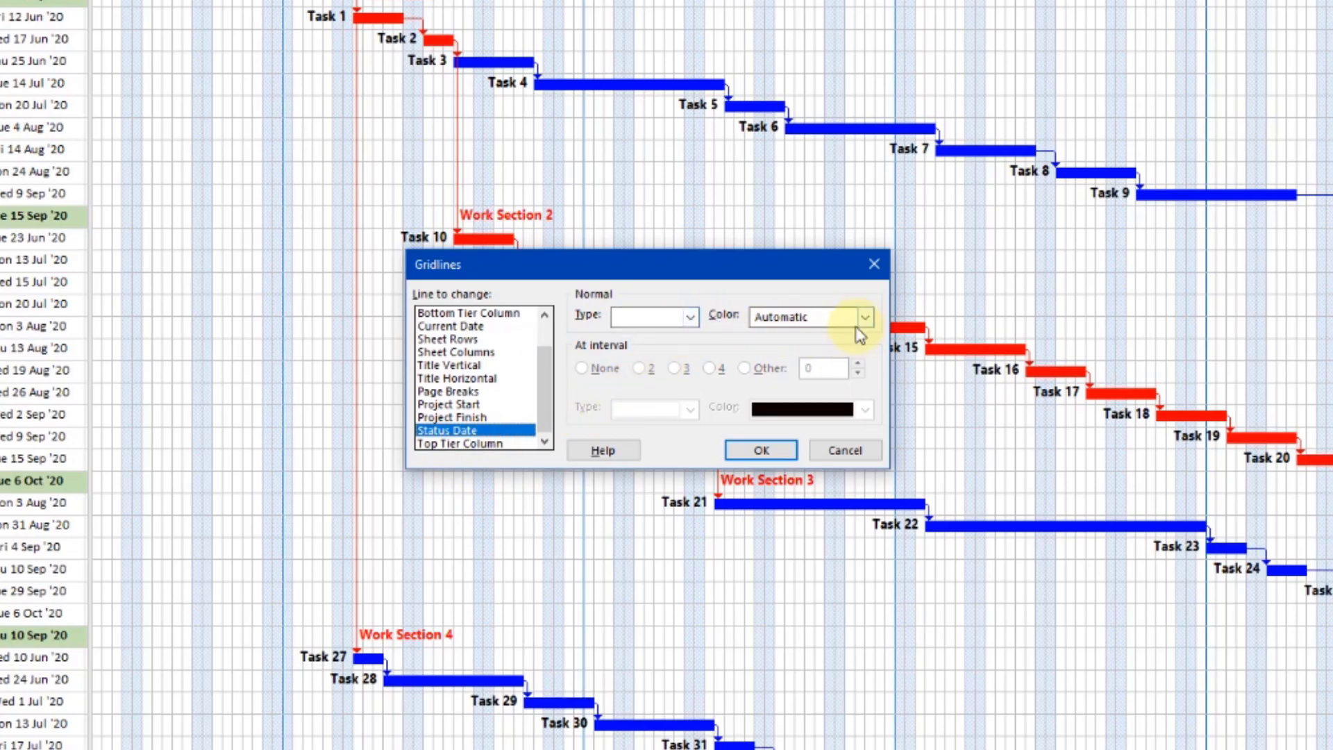
left_click(690, 318)
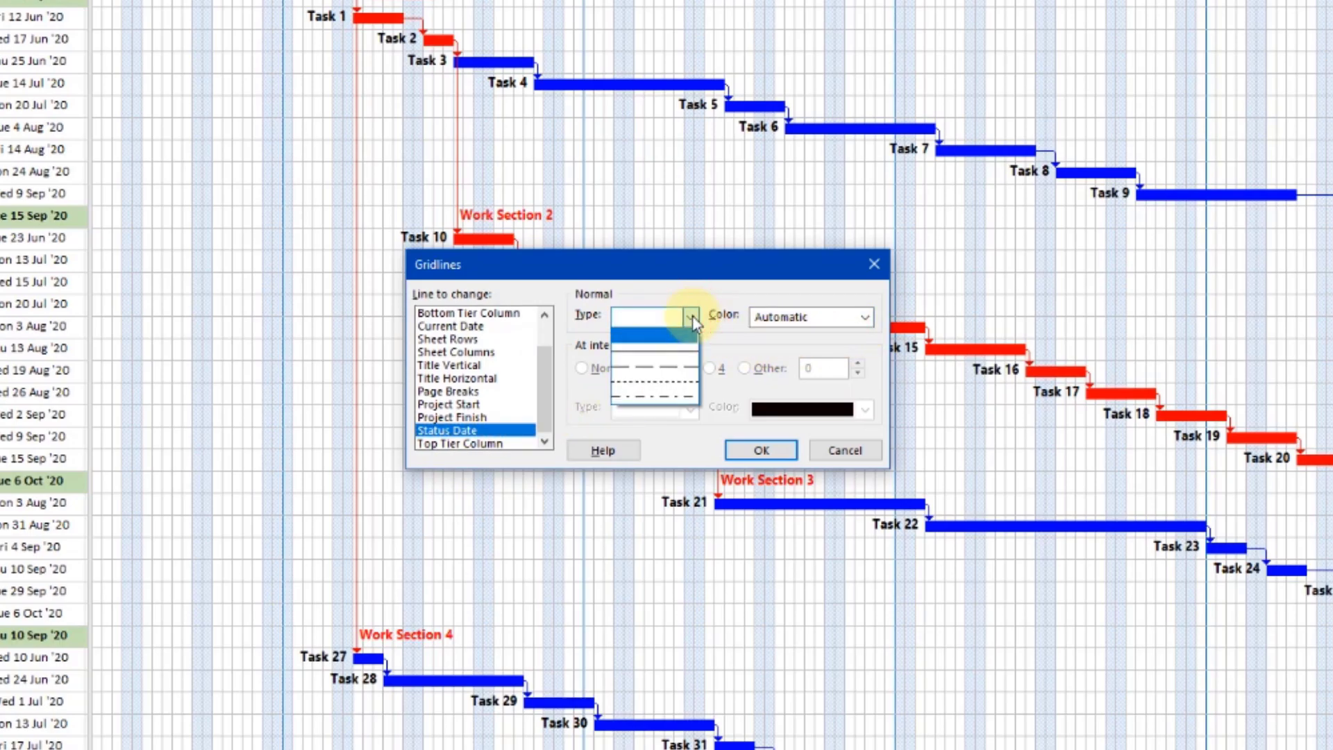
left_click(671, 356)
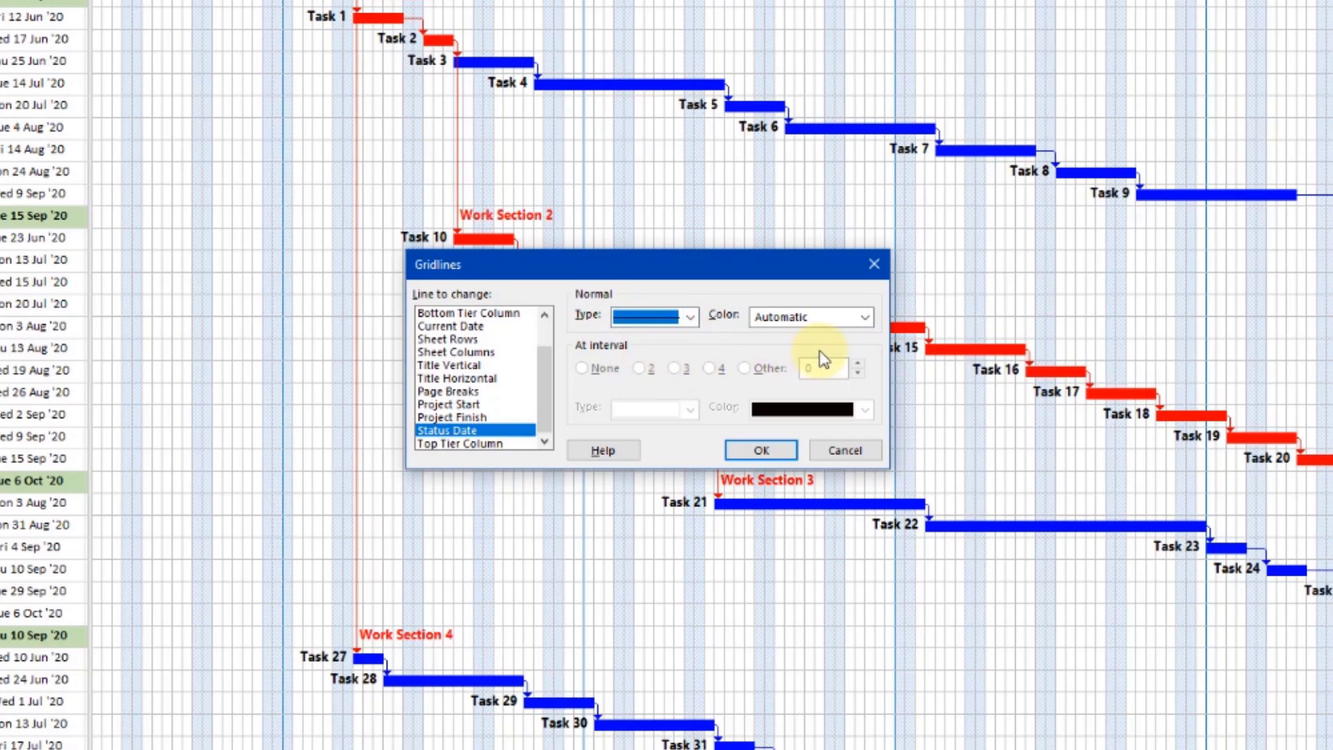
left_click(865, 317)
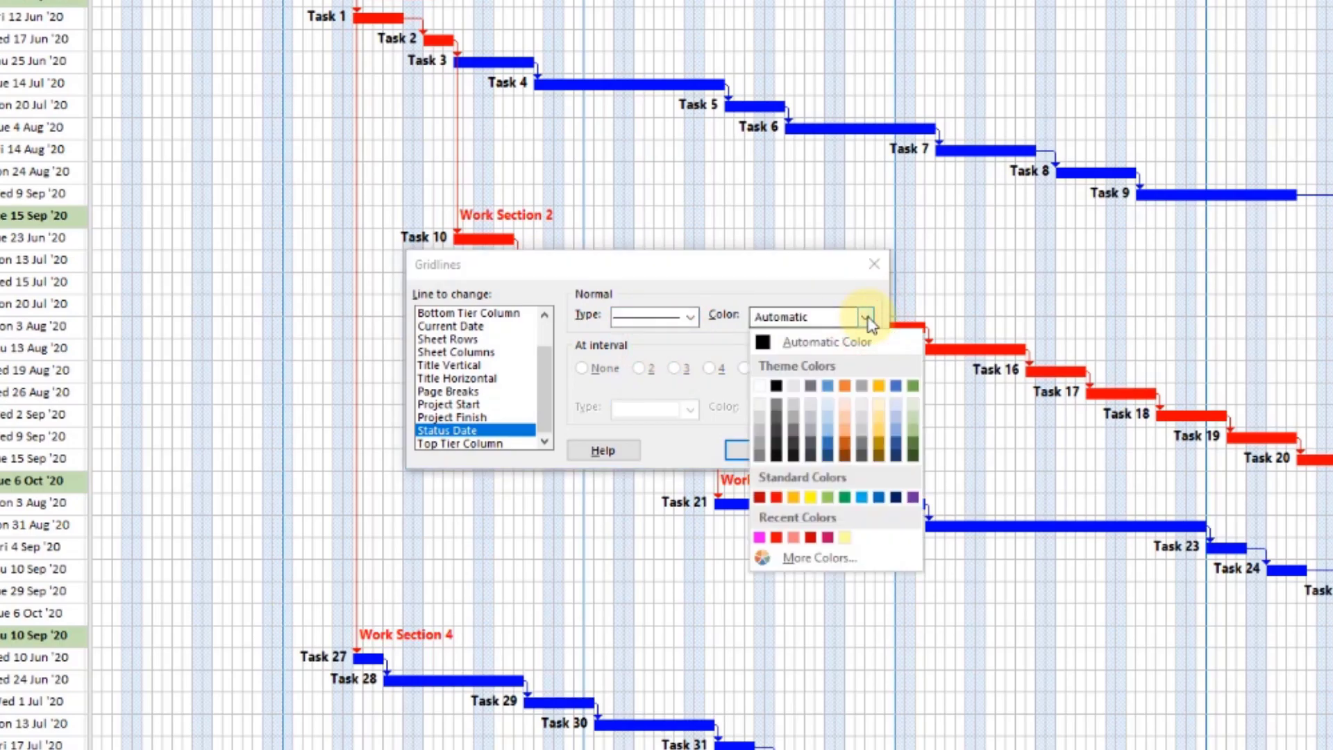
left_click(778, 497)
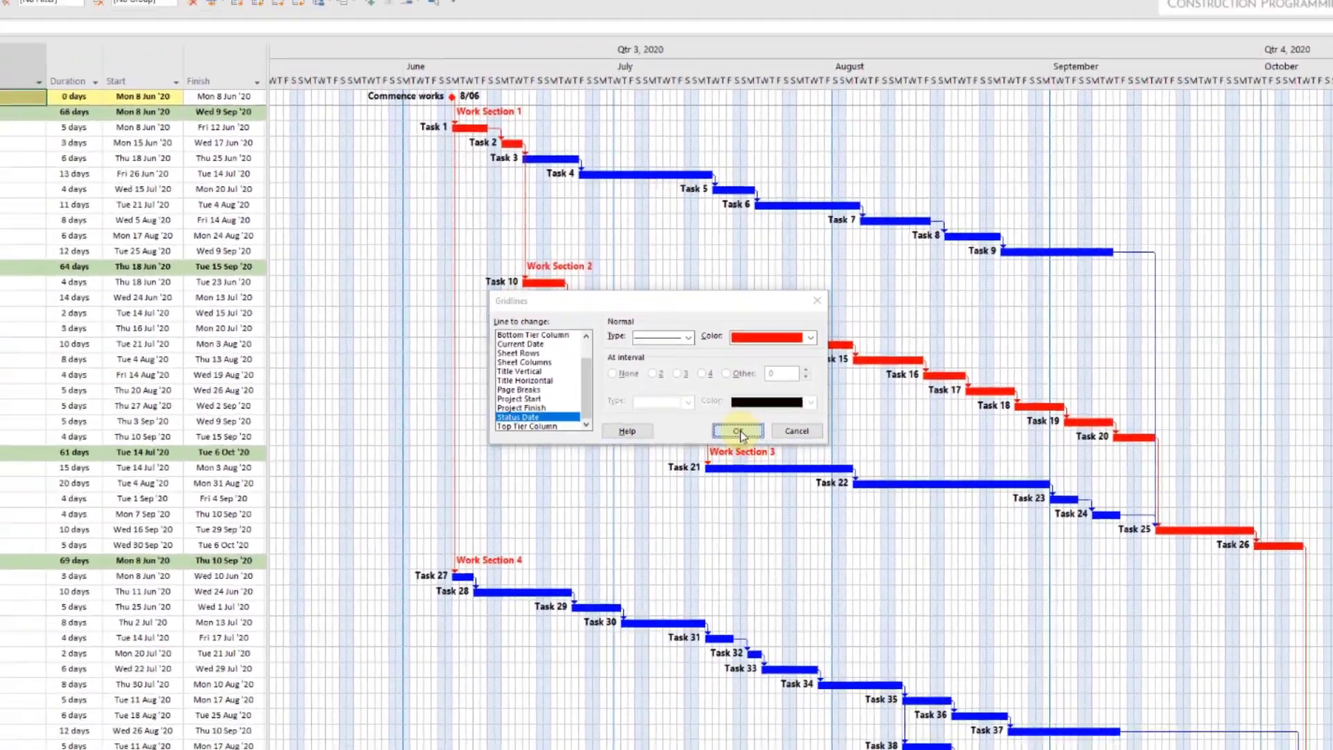
left_click(761, 450)
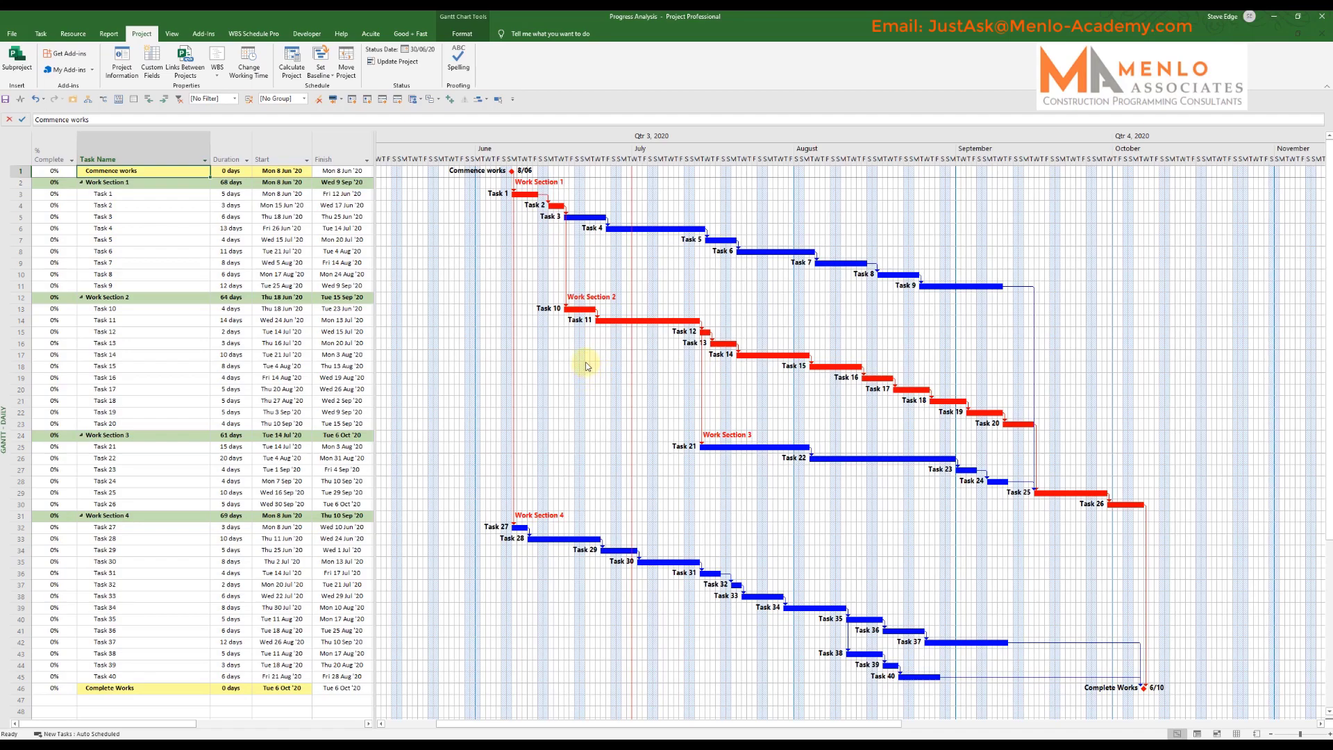
Enter 100% complete for Task 1 and 50% complete for Task 2 in Work Section 1
left_click(132, 197)
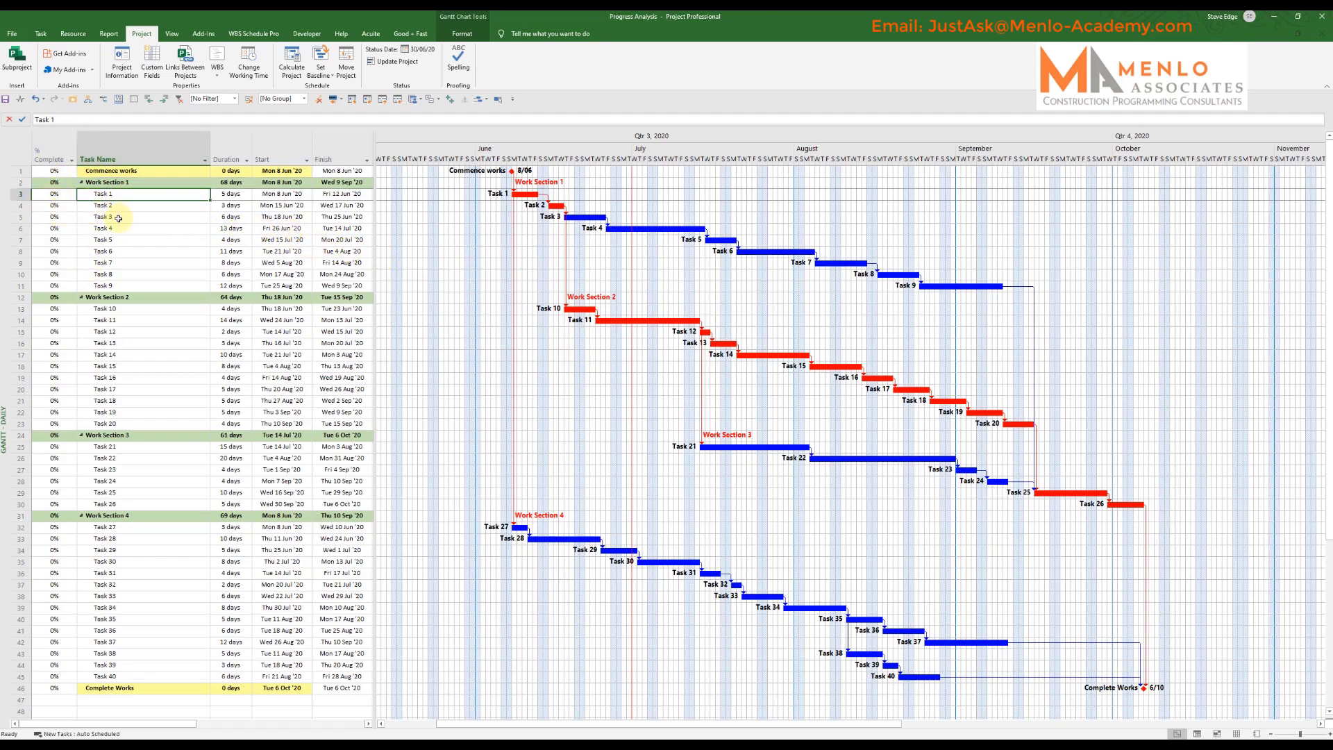
left_click(52, 197)
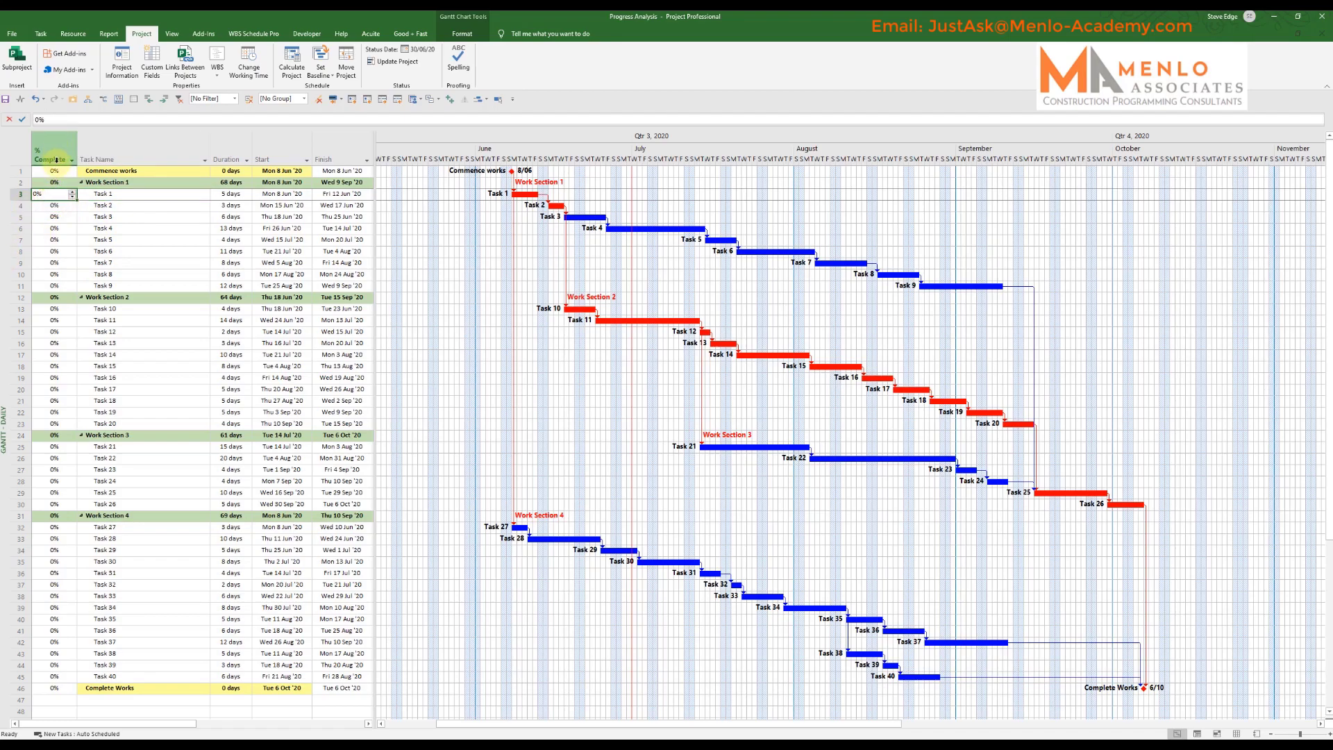
left_click(104, 217)
left_click(64, 196)
type("100")
left_click(36, 206)
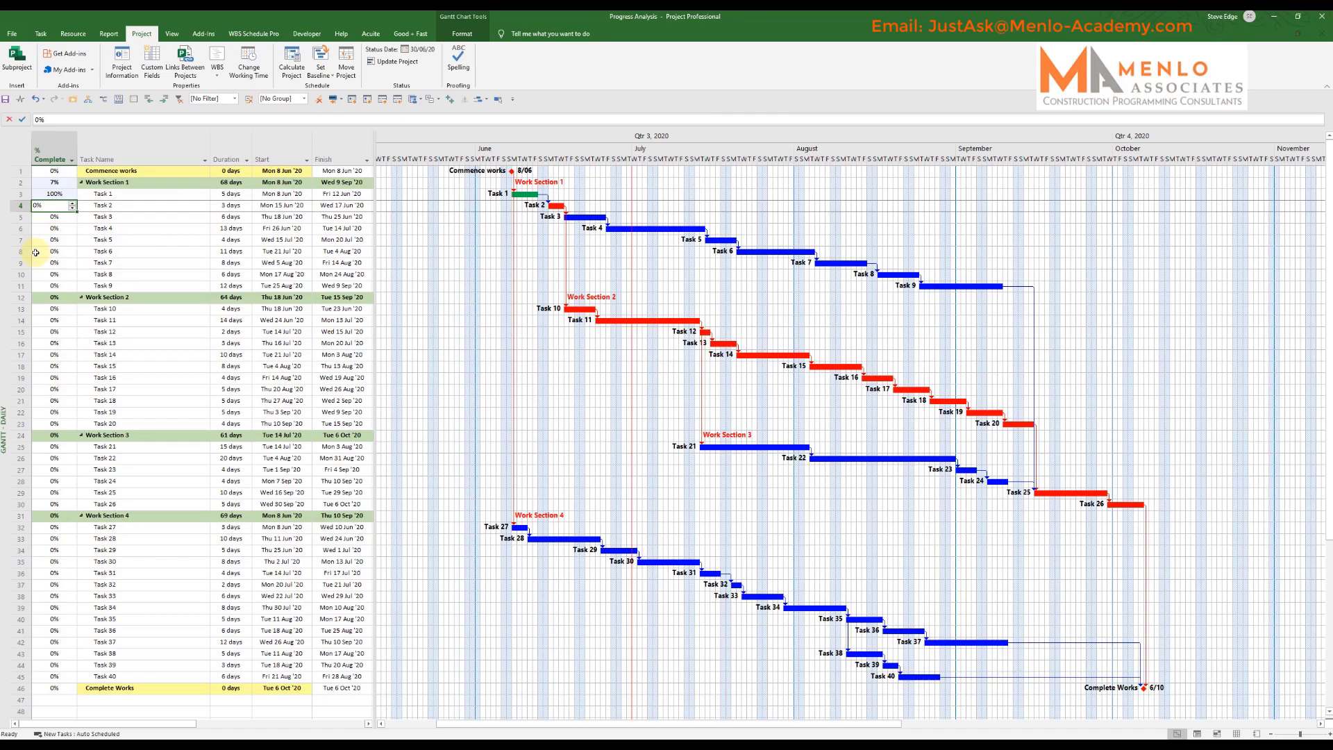
type("50")
key("Return")
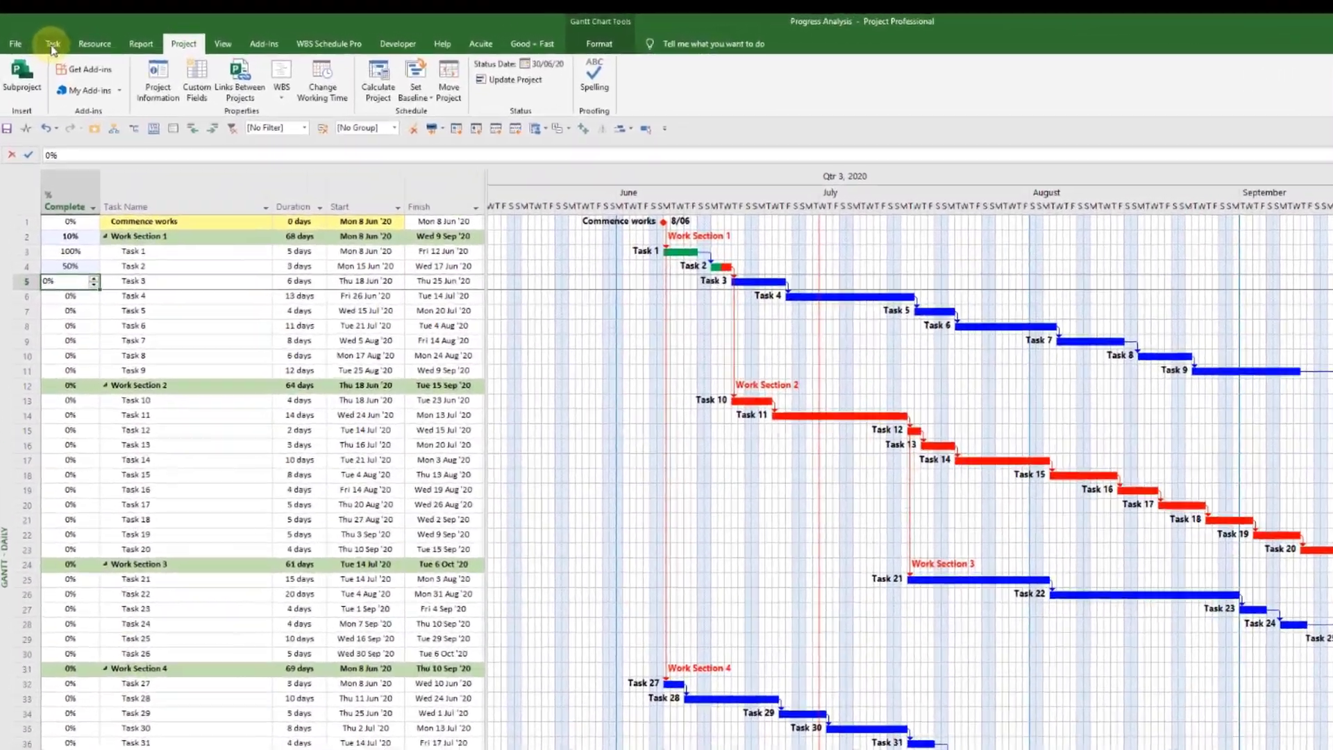
Mark Task 3 as 100% complete and Task 4 as 50% complete
left_click(41, 34)
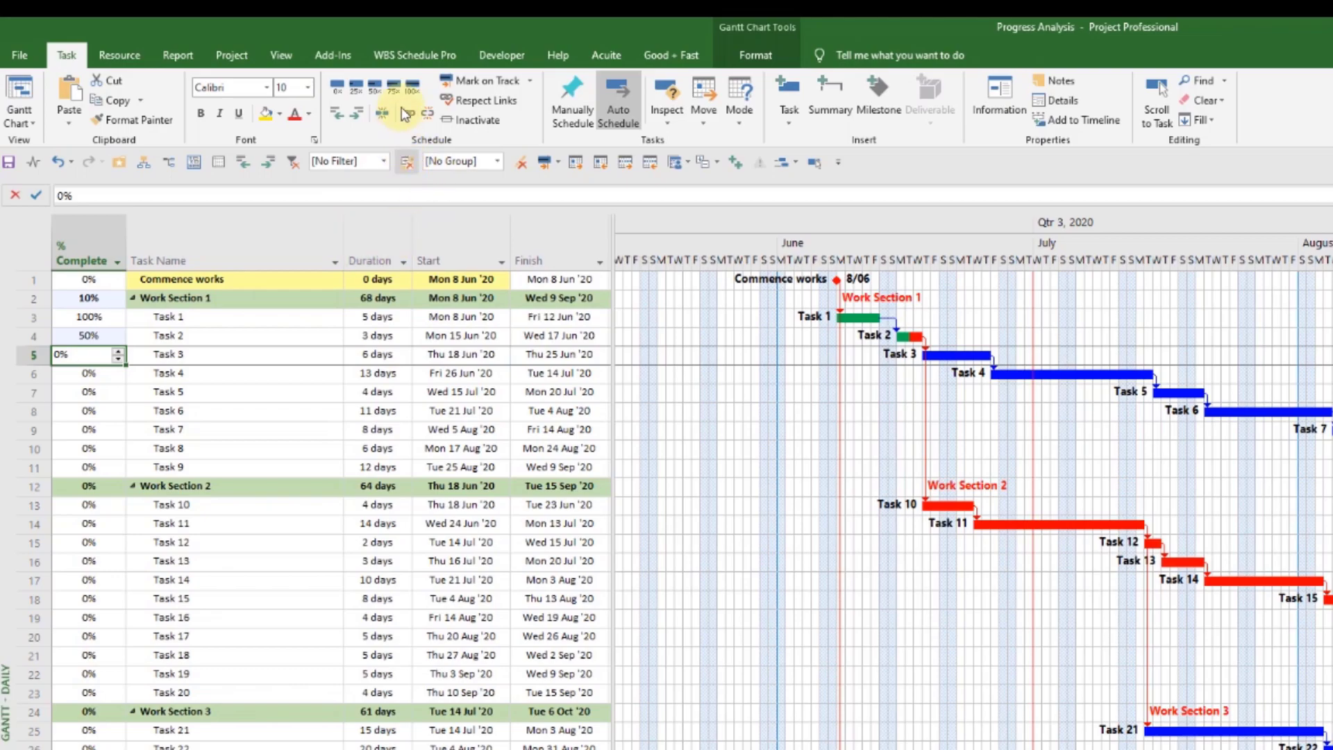
left_click(412, 90)
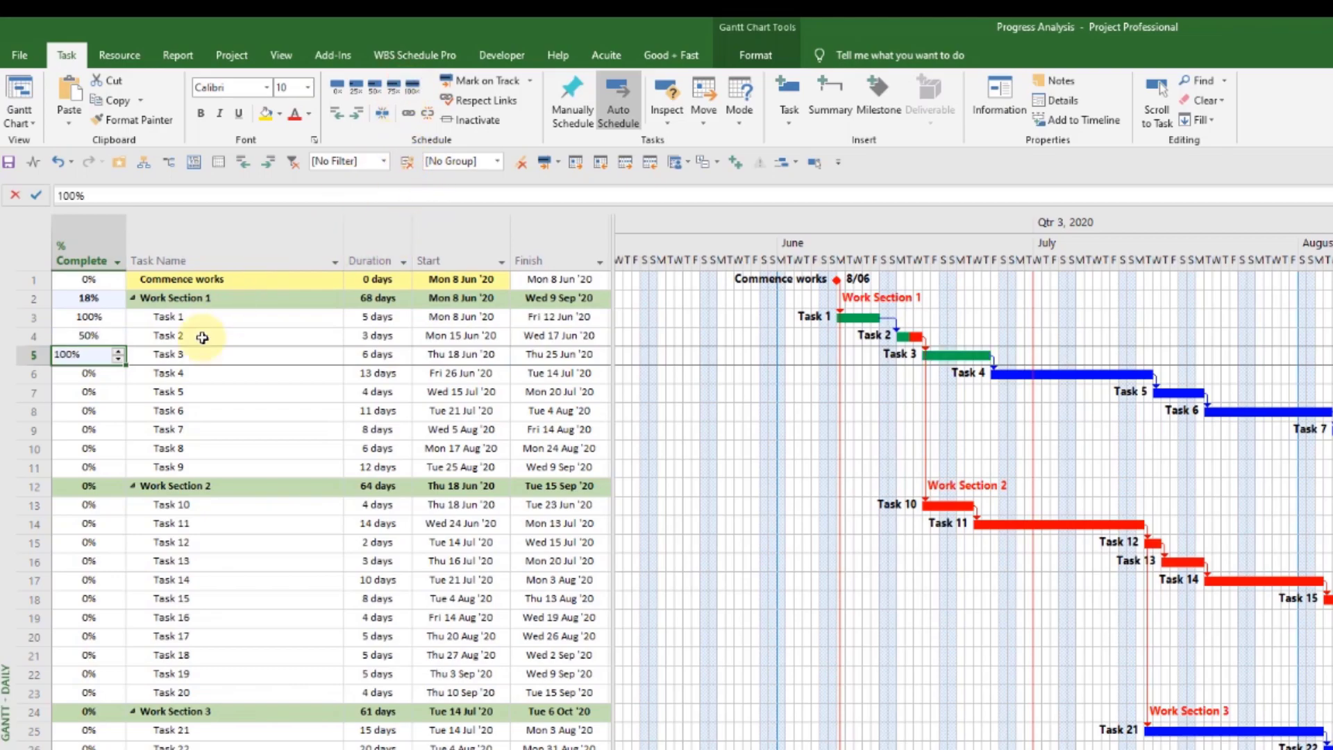
left_click(76, 373)
left_click(376, 86)
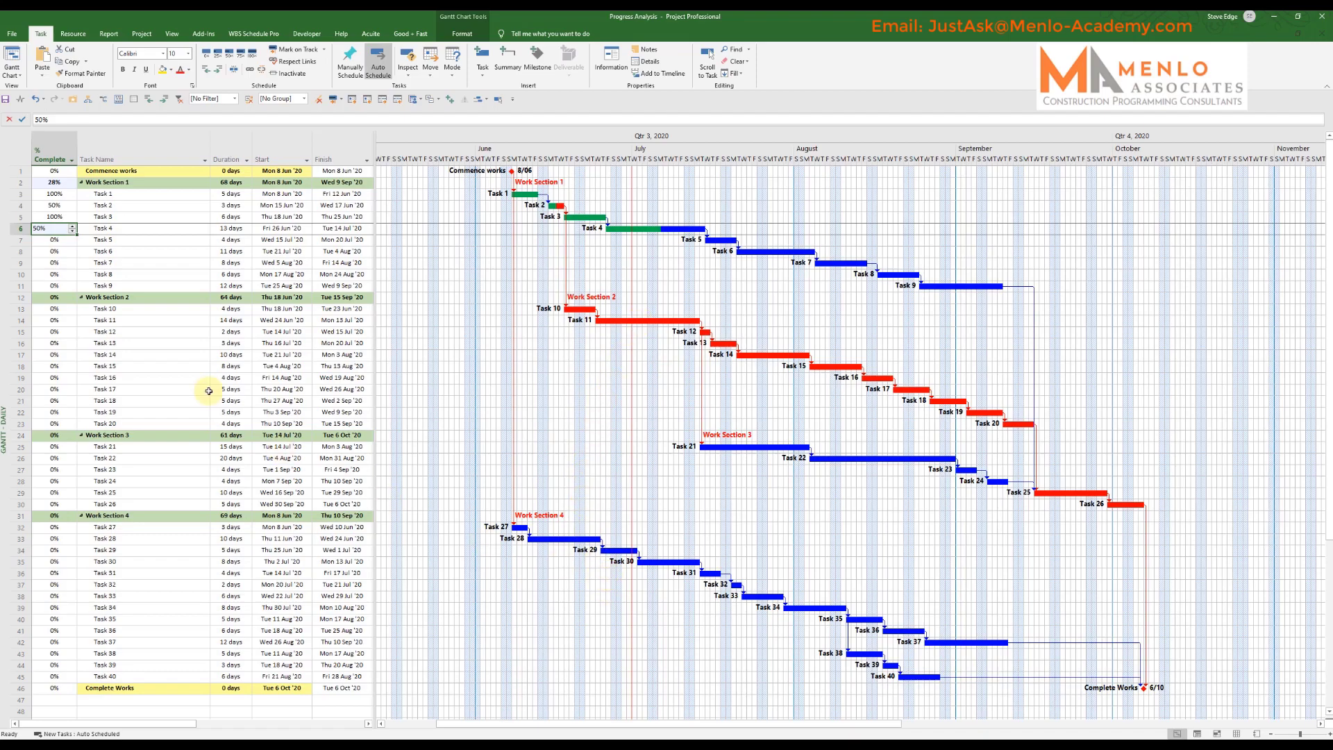
Apply Mark on Track to all tasks from Task 2 through Task 34
left_click_drag(127, 207, 105, 608)
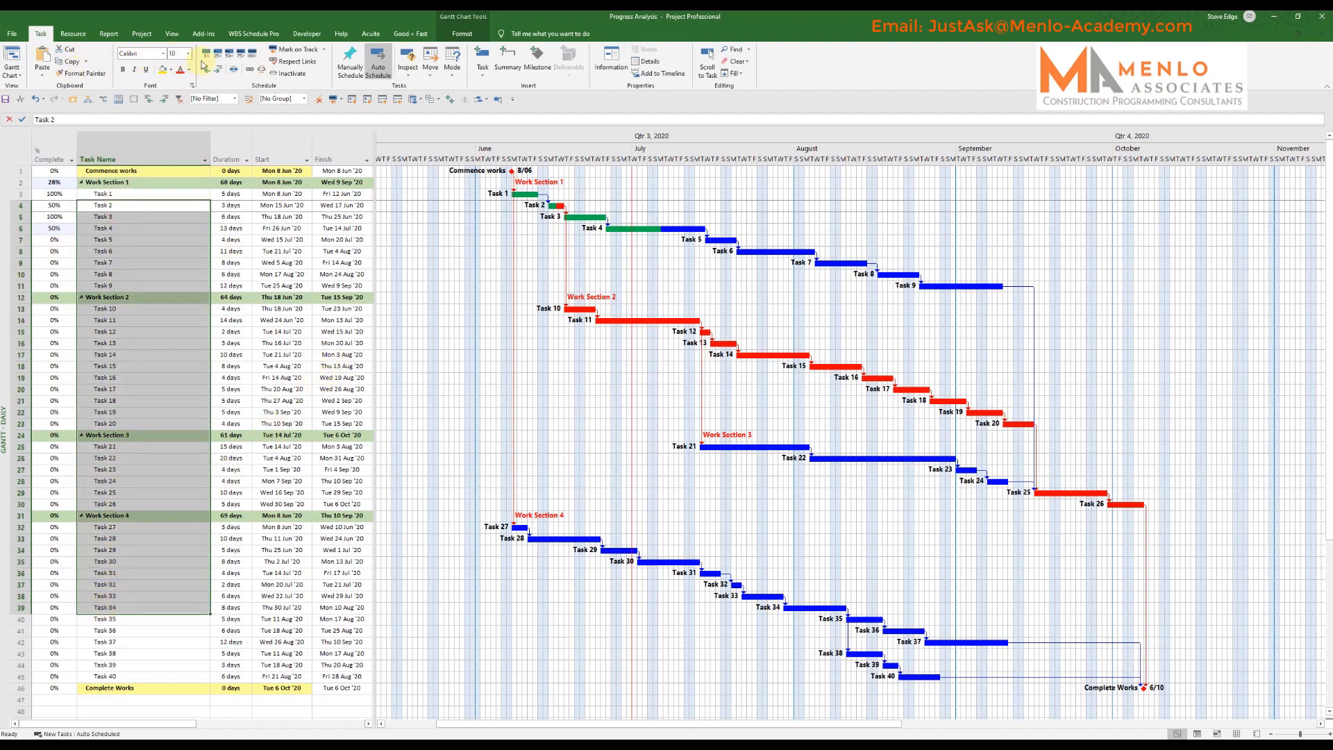
left_click(286, 54)
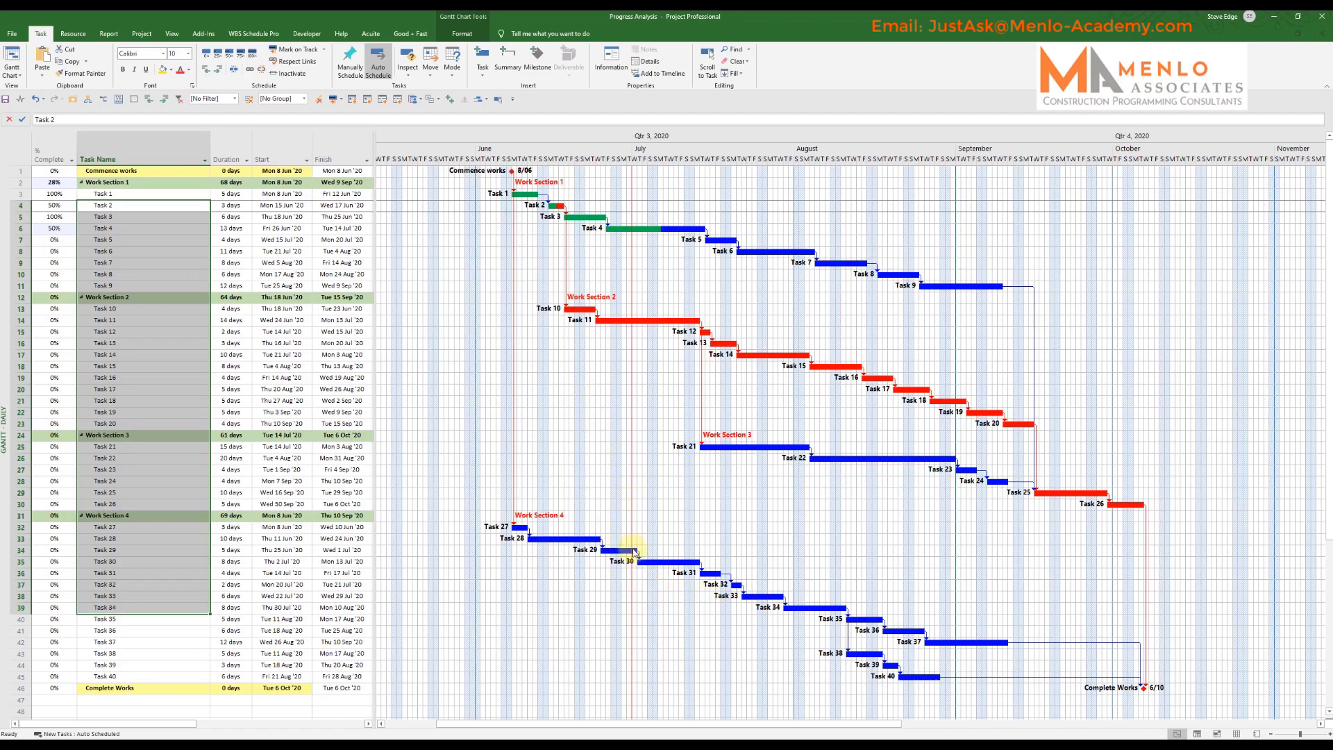
left_click(295, 51)
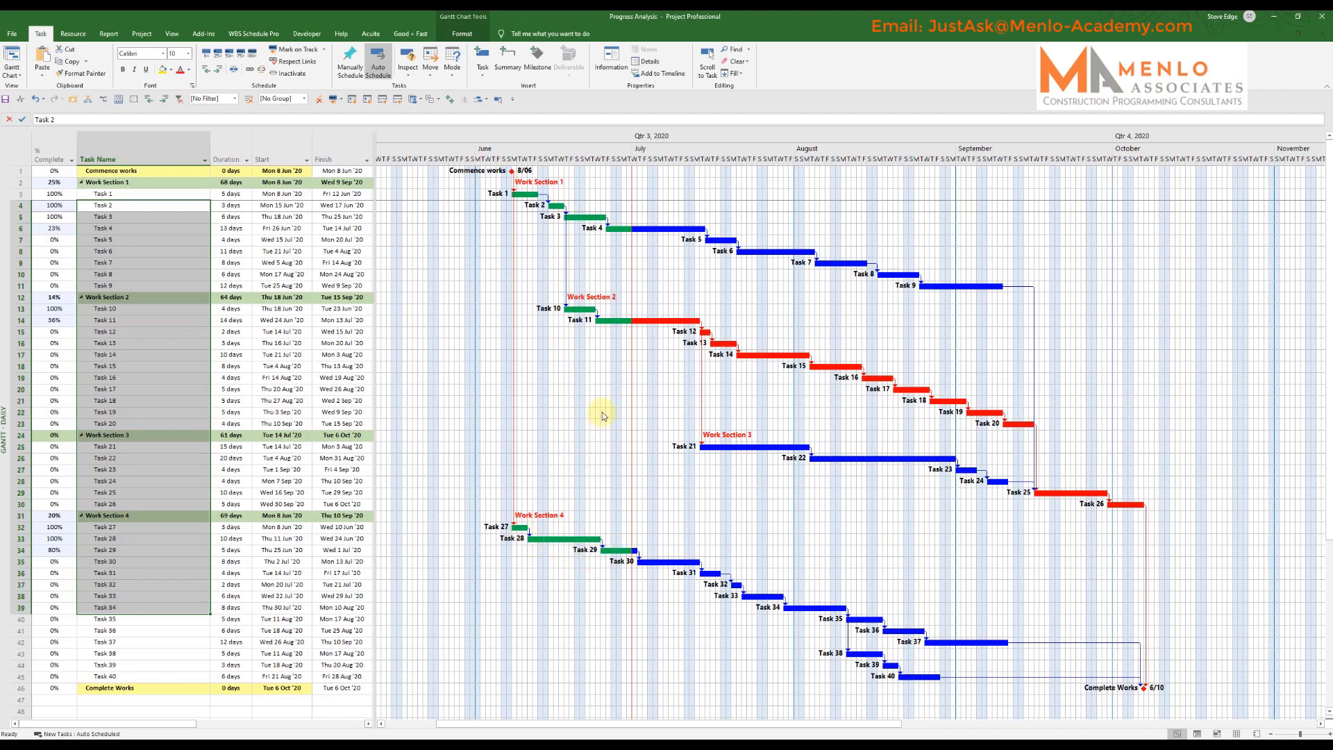
Set Task 11 in Work Section 2 to 75% complete and inspect its progress details on the Gantt bar
left_click(105, 321)
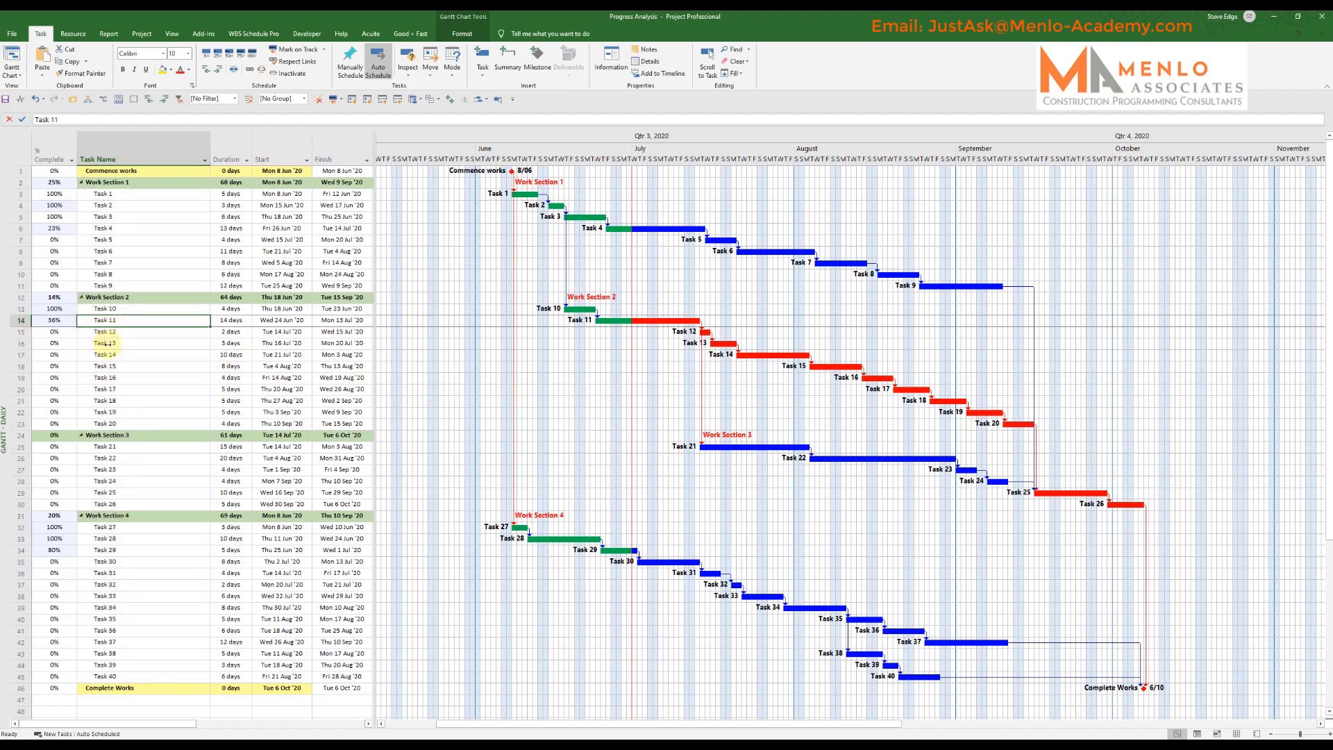
left_click(46, 321)
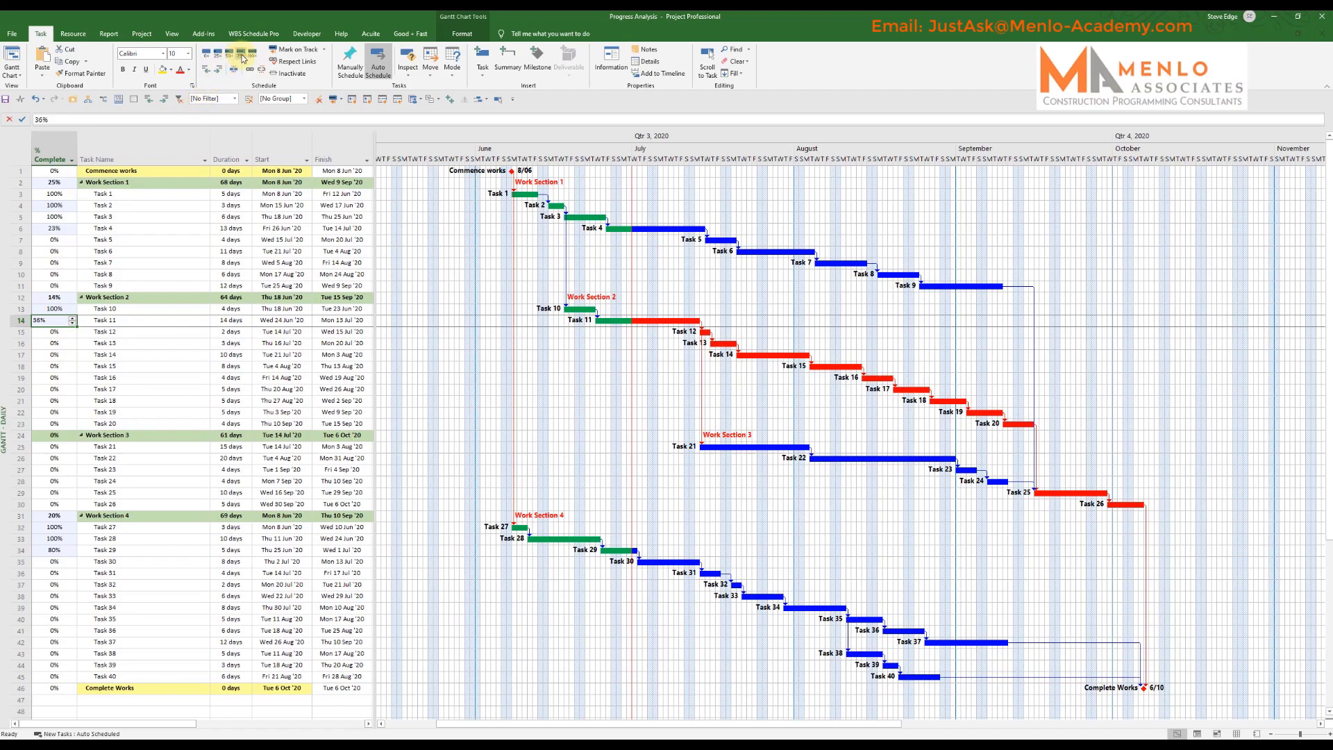
type("75")
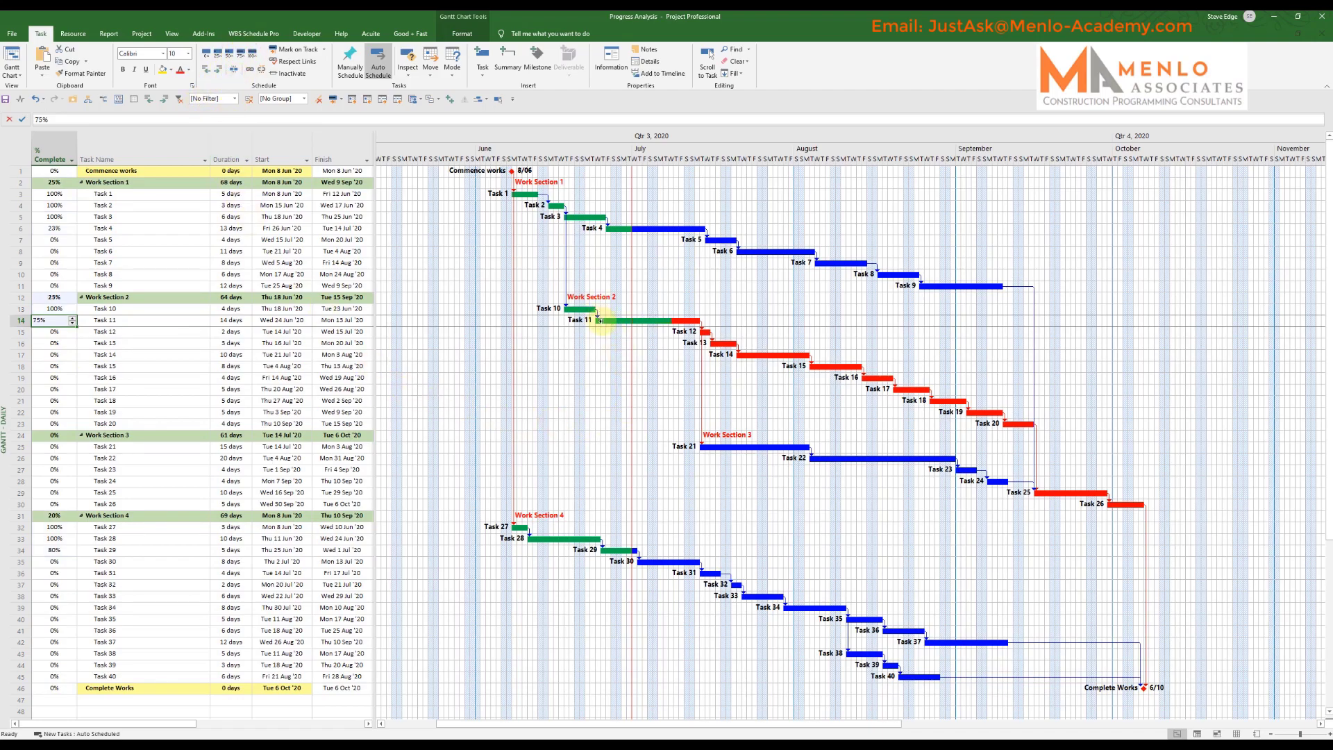
mouse_move(665, 320)
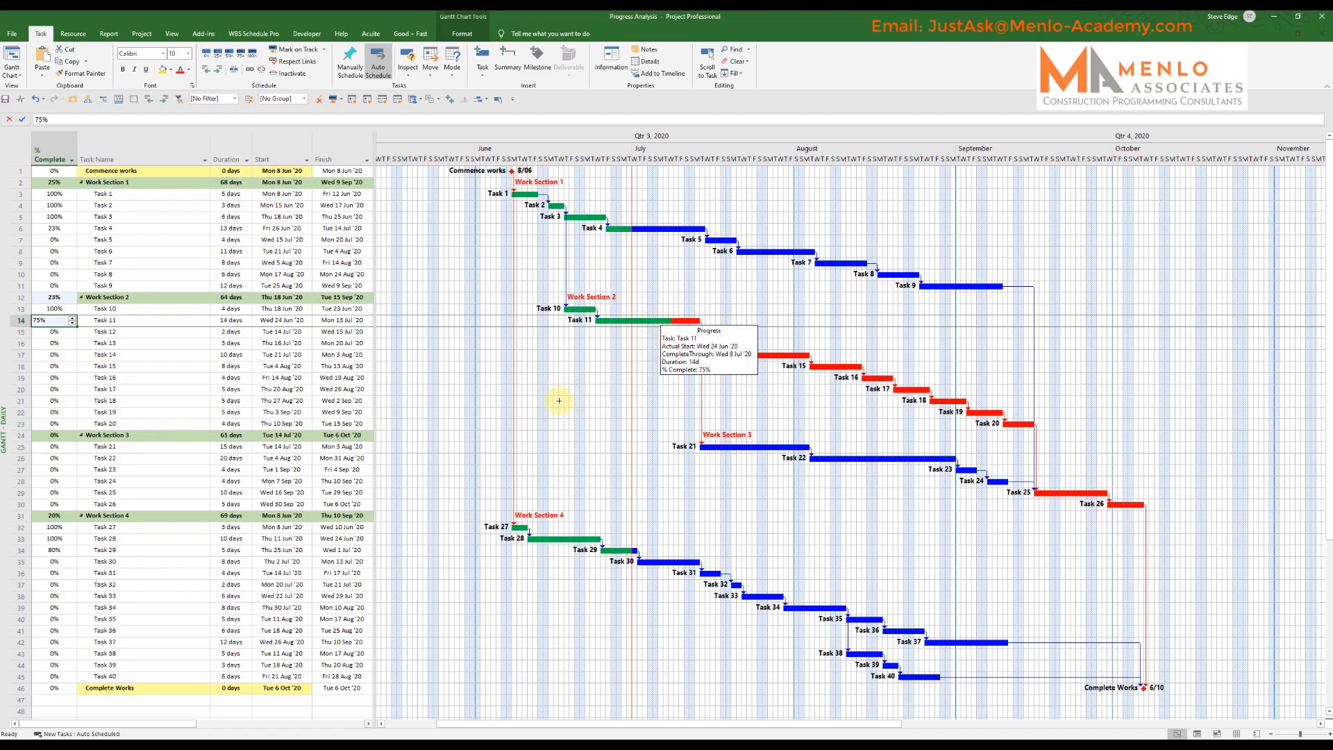
Reset the progress of Task 1 through Task 31 to 0% complete
left_click(108, 341)
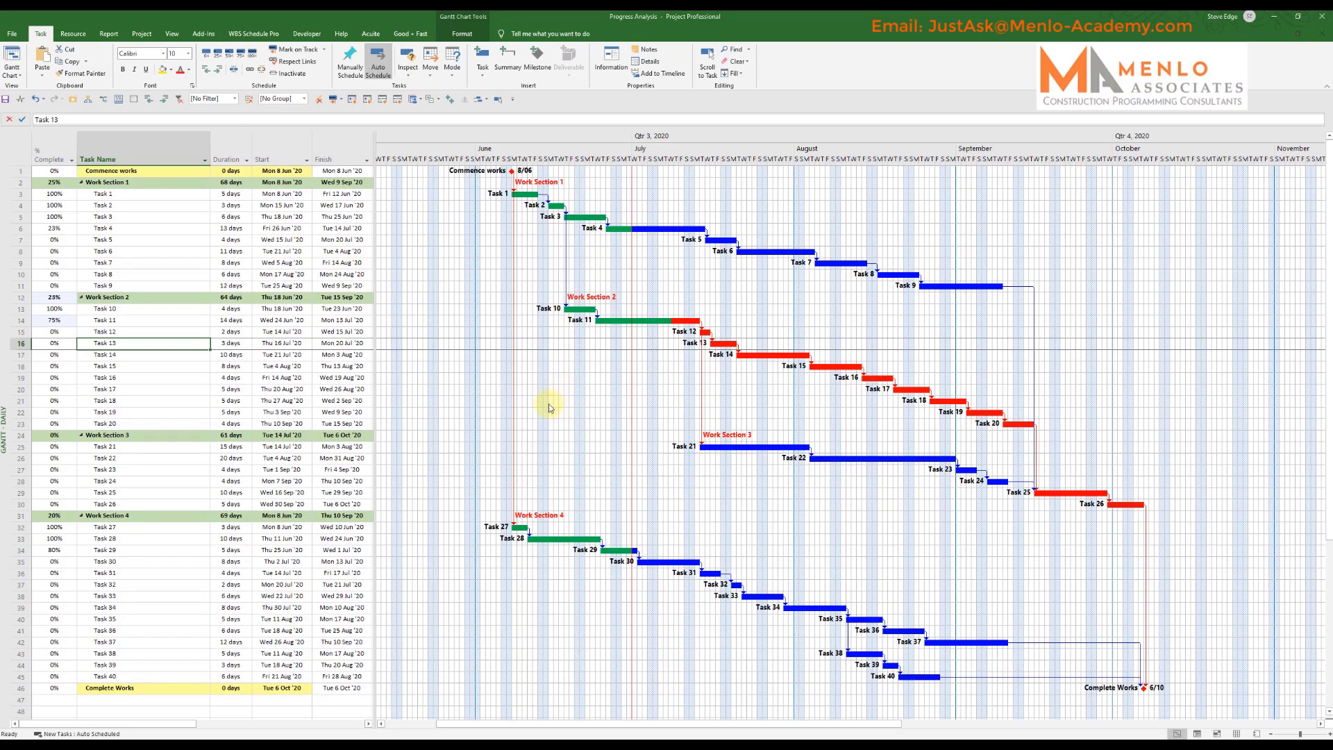
left_click_drag(134, 196, 101, 572)
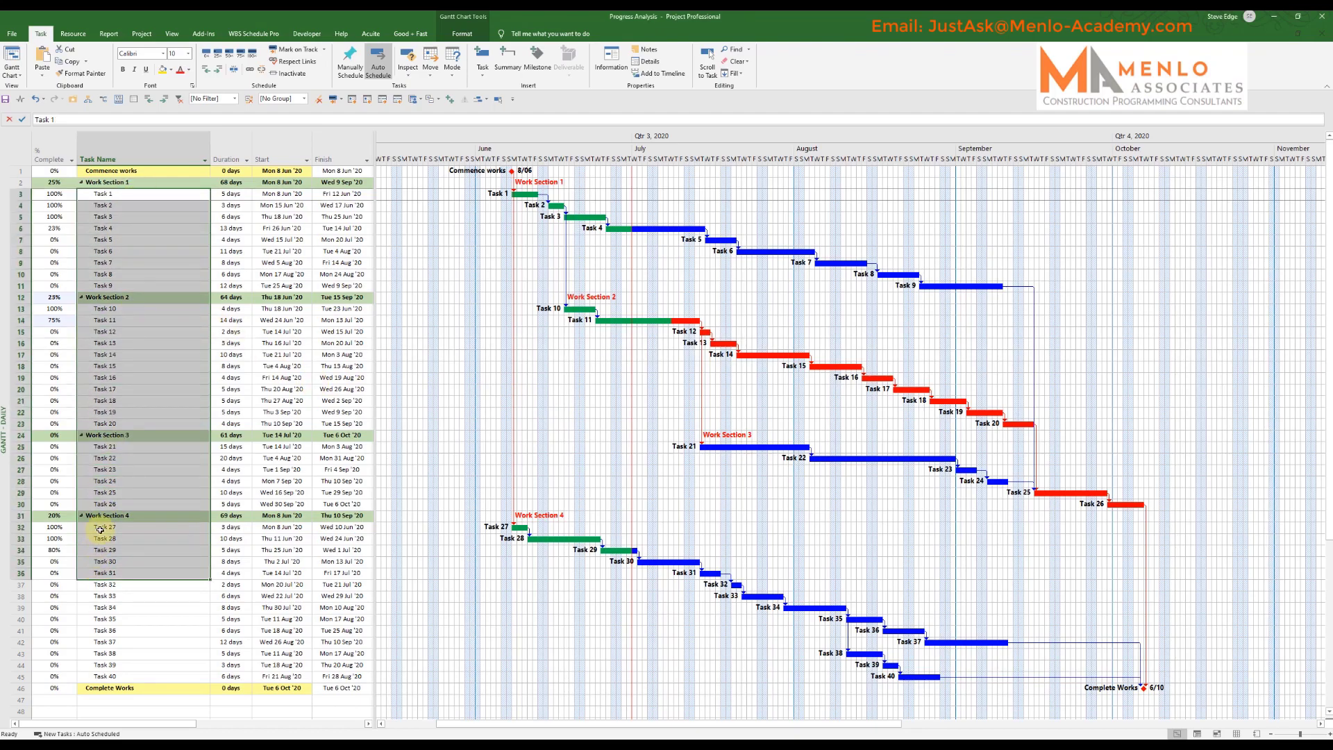
left_click(209, 59)
left_click(149, 446)
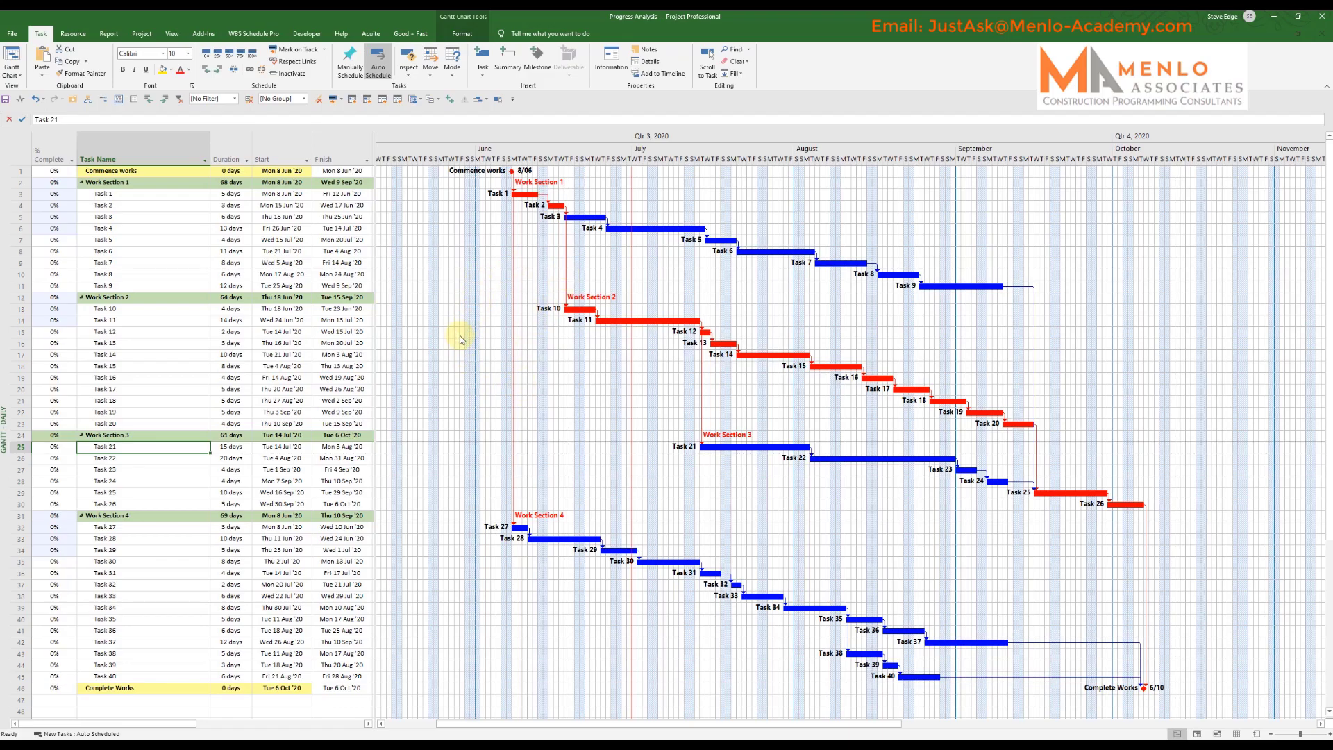
Set both "Task 1 - In the past" and "Task 2 - In the Future", below the main schedule, to 50% complete
scroll(453, 323, "down", 17)
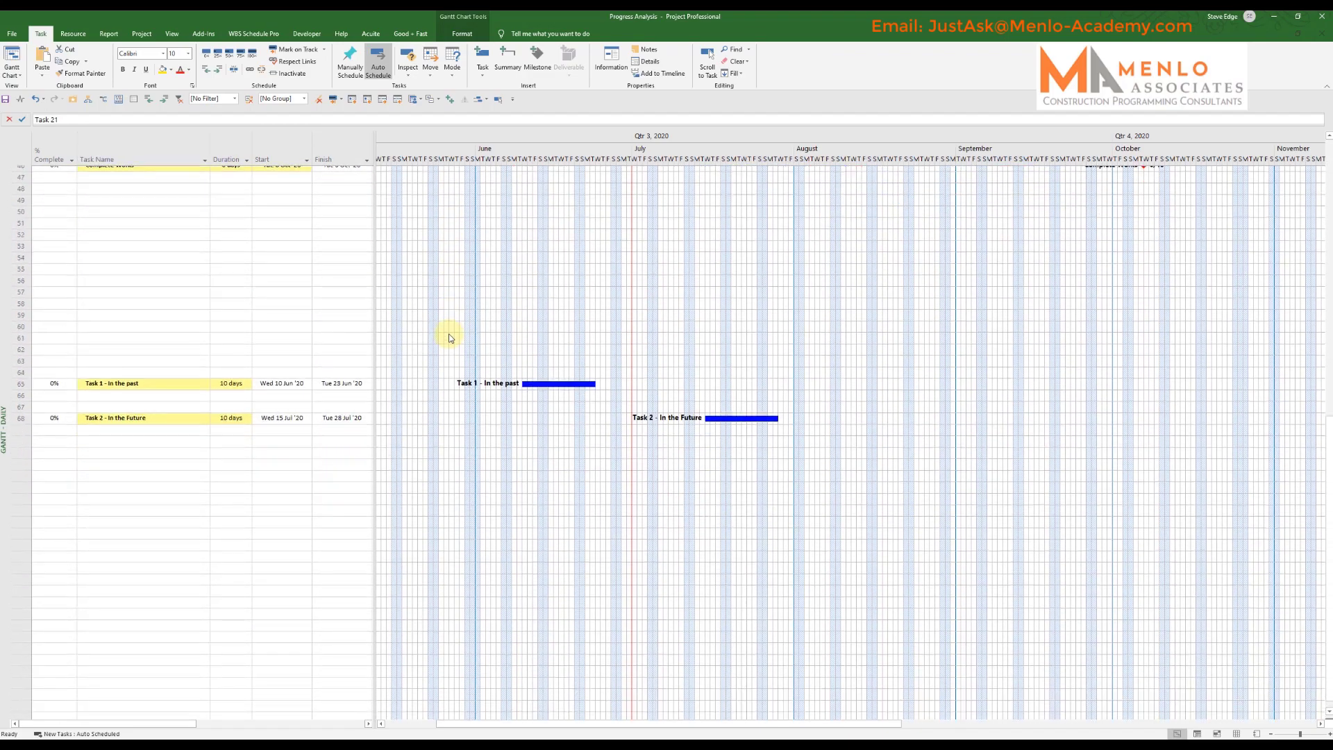
scroll(449, 338, "down", 1)
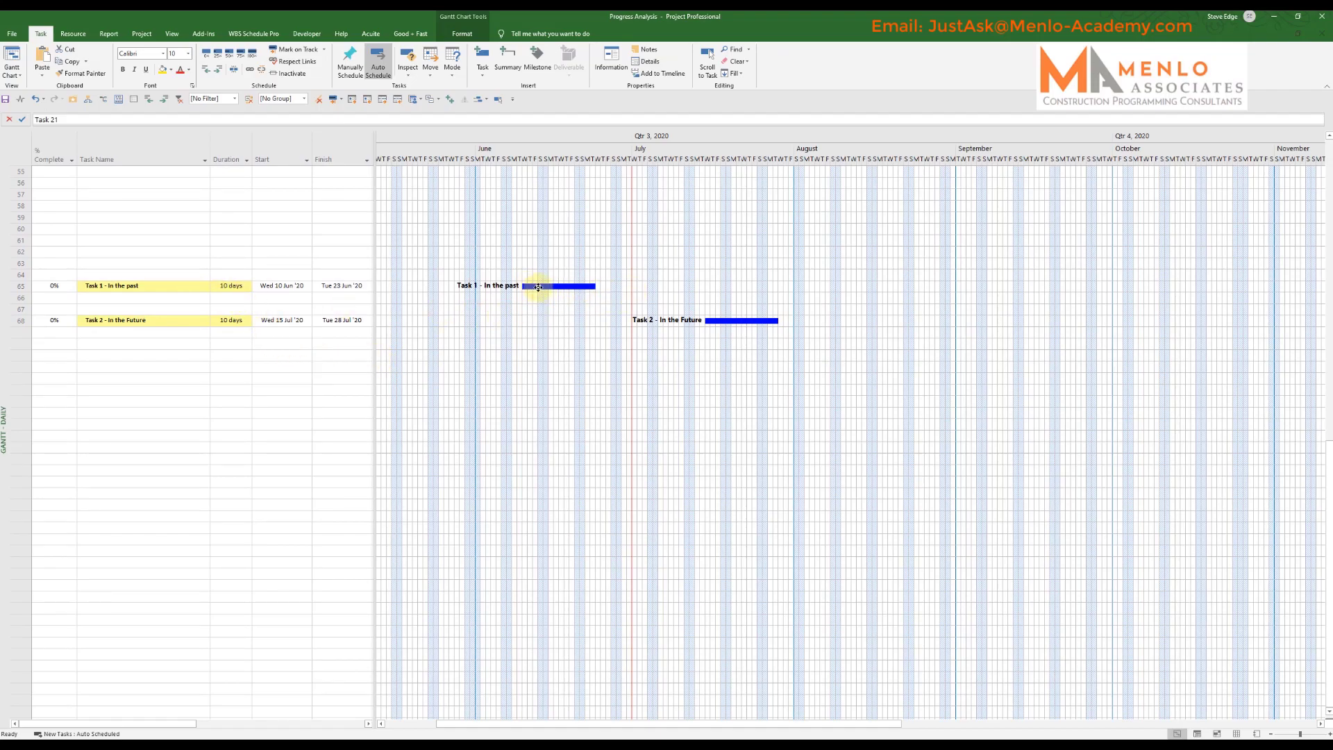
mouse_move(580, 288)
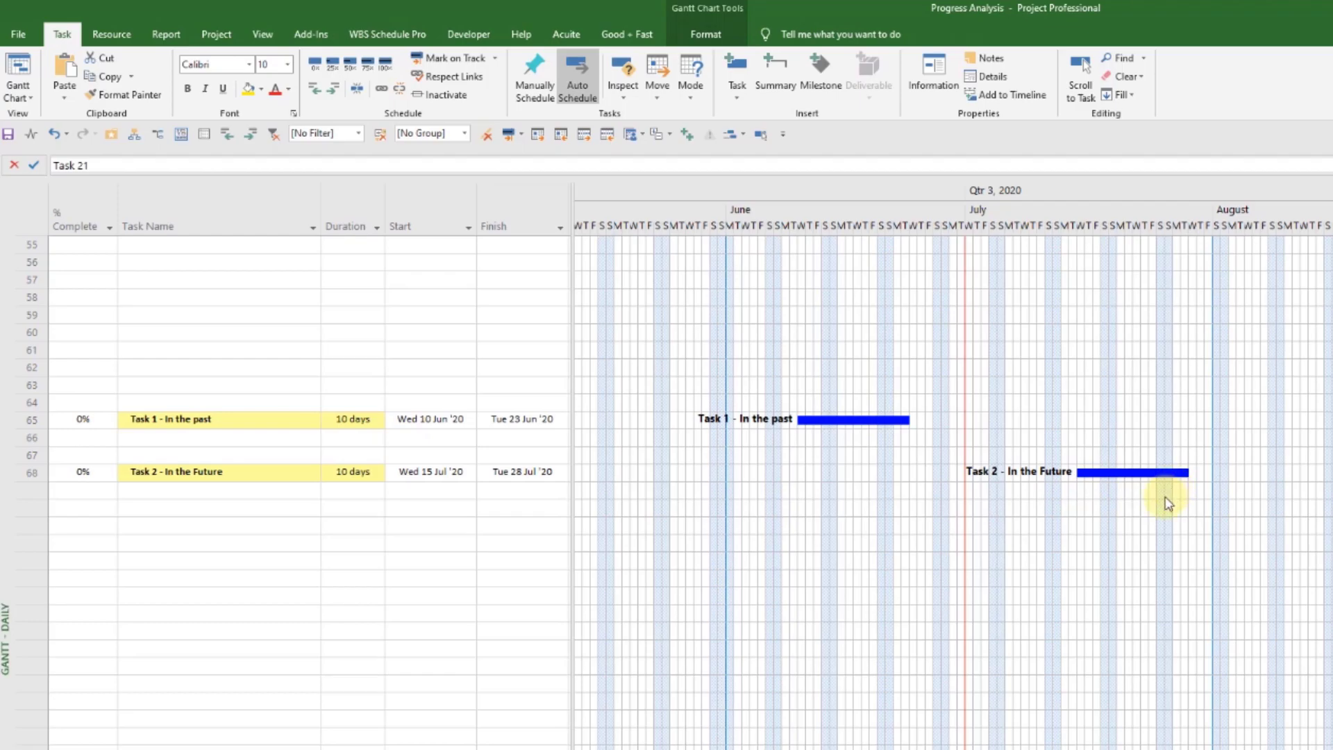
left_click(204, 421)
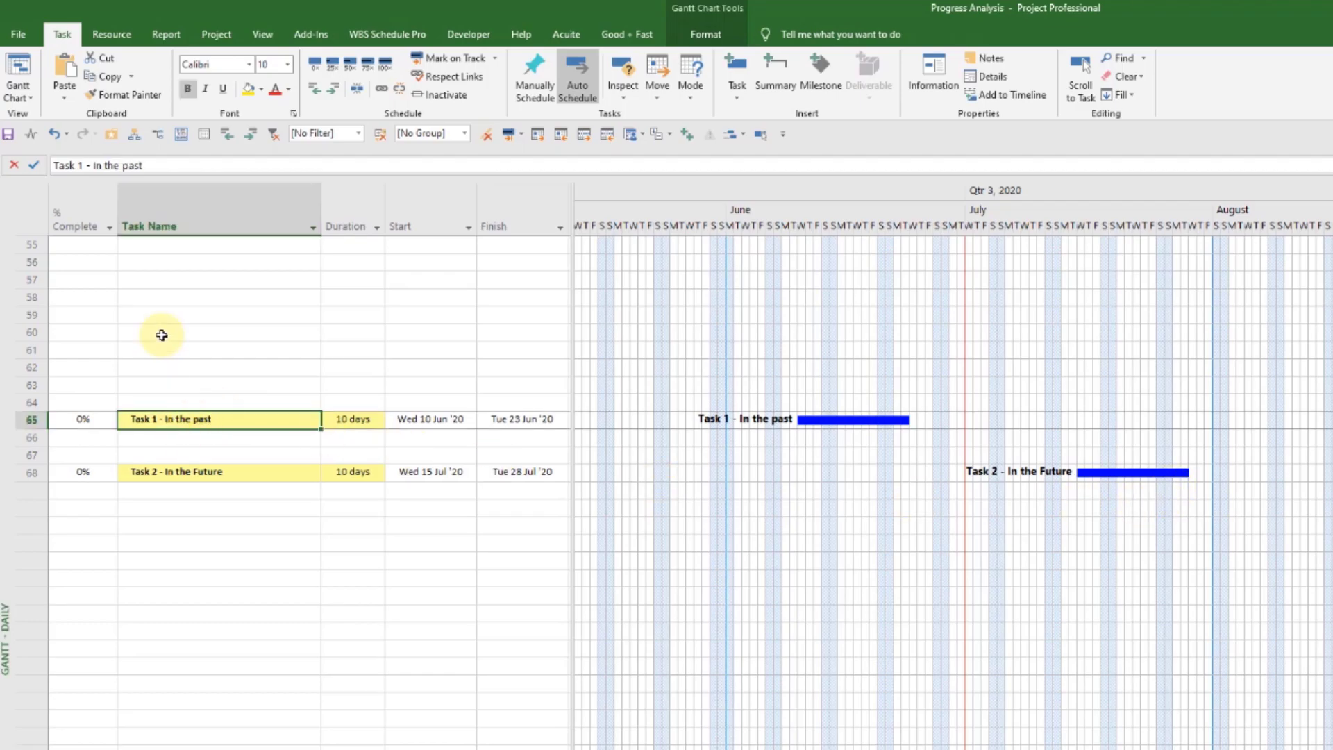
left_click(353, 72)
left_click(180, 474)
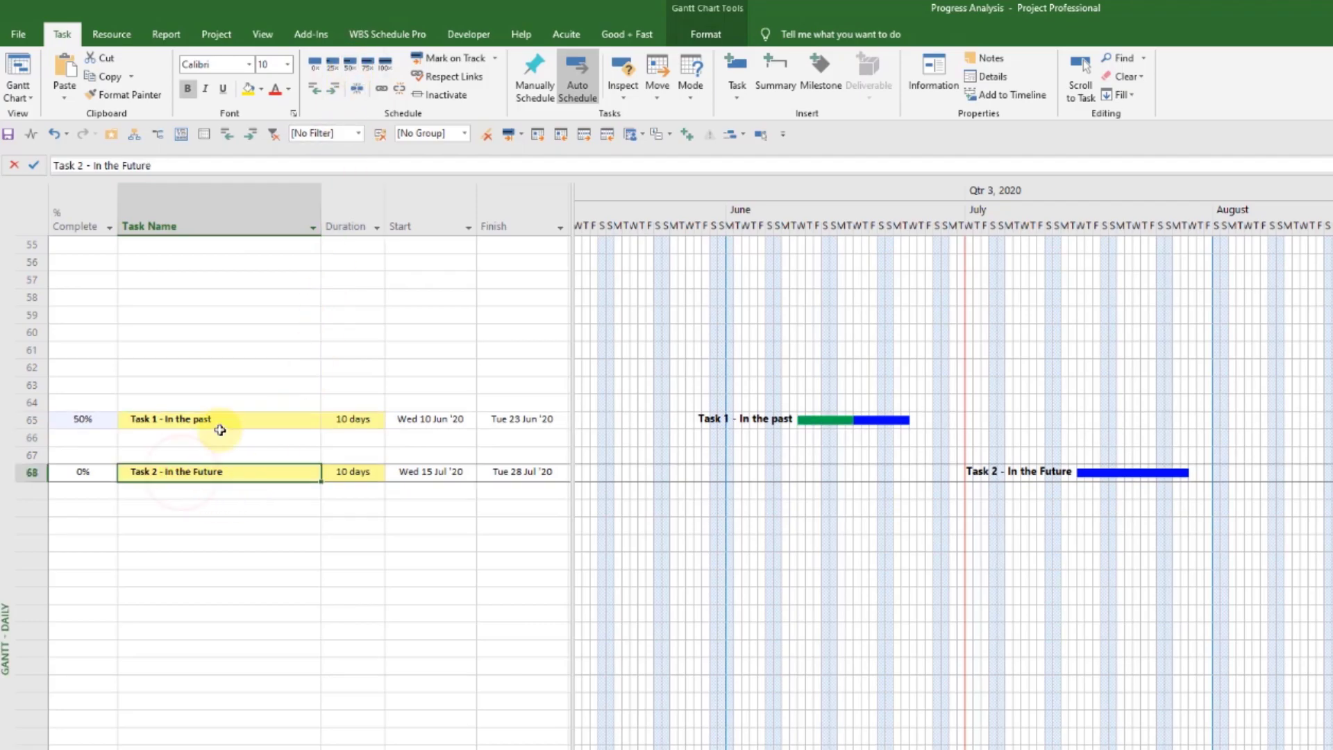
left_click(350, 64)
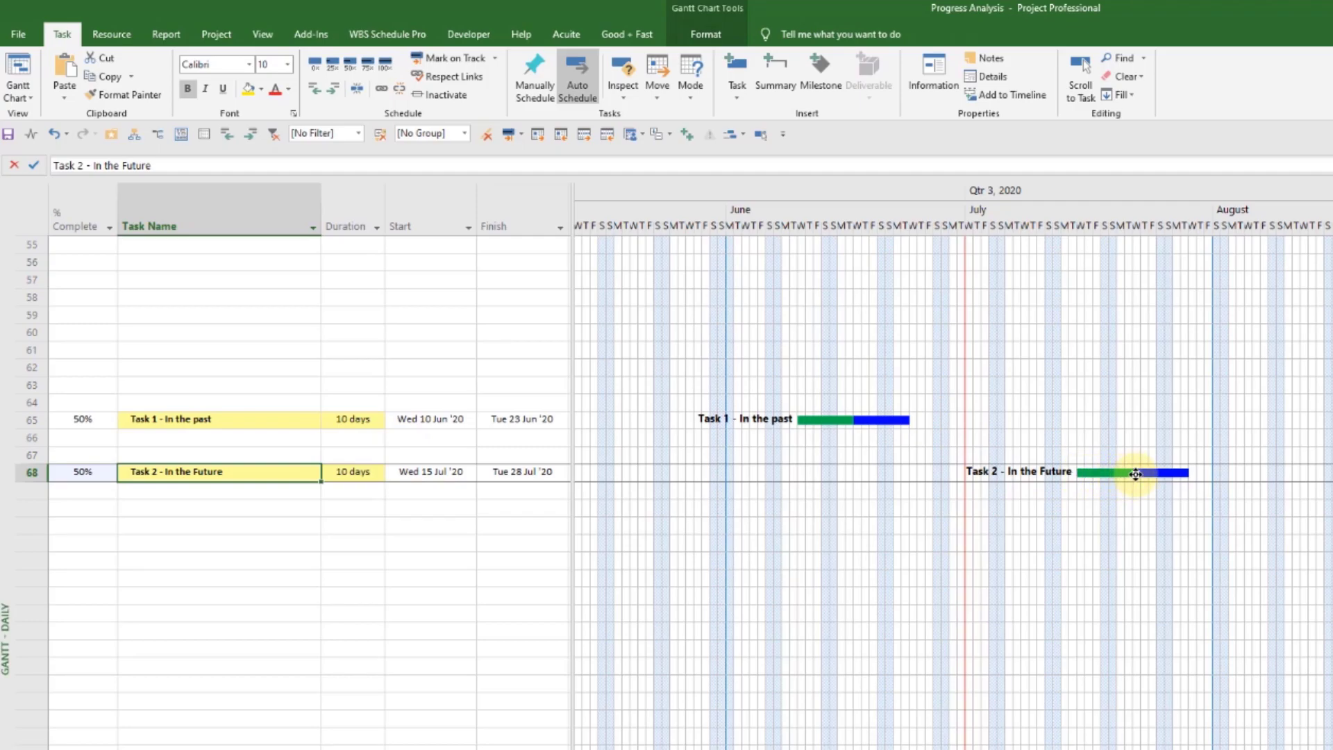
Reset both "Task 1 - In the past" and "Task 2 - In the Future" to 0% complete
mouse_move(1126, 479)
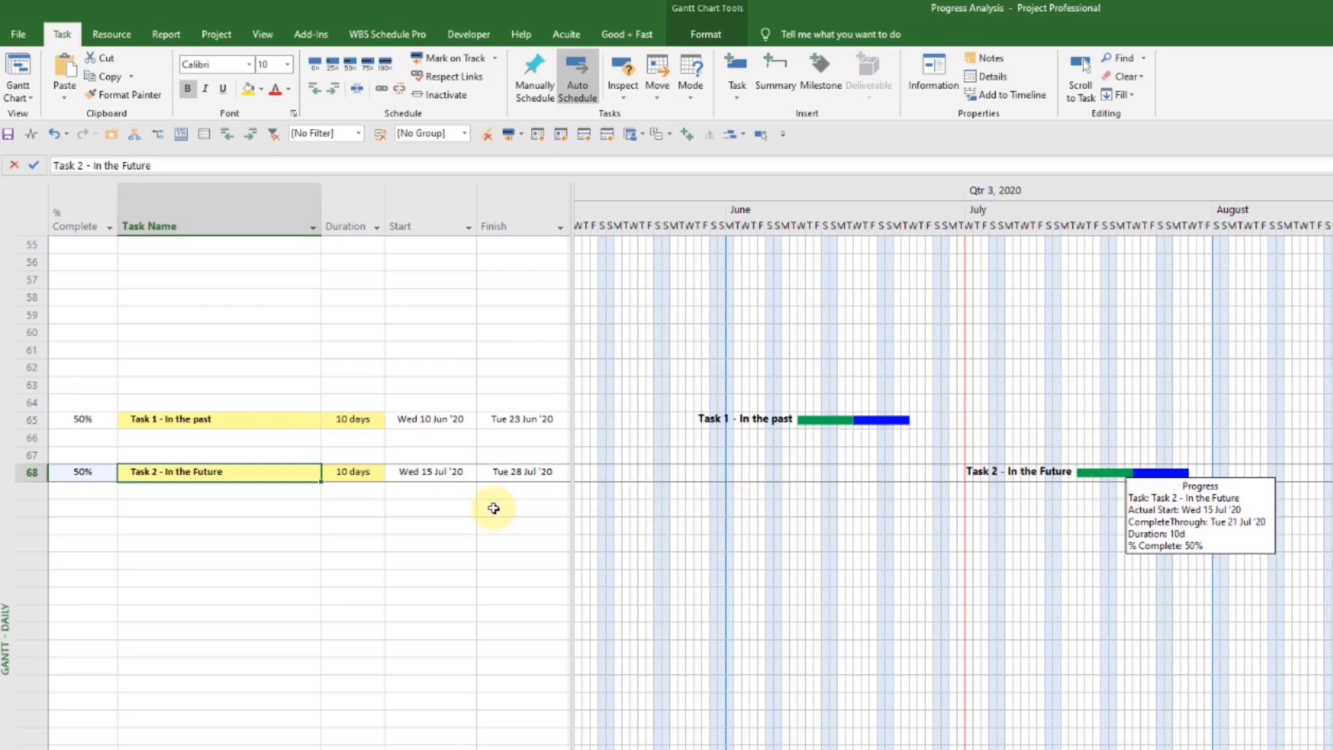
left_click(300, 498)
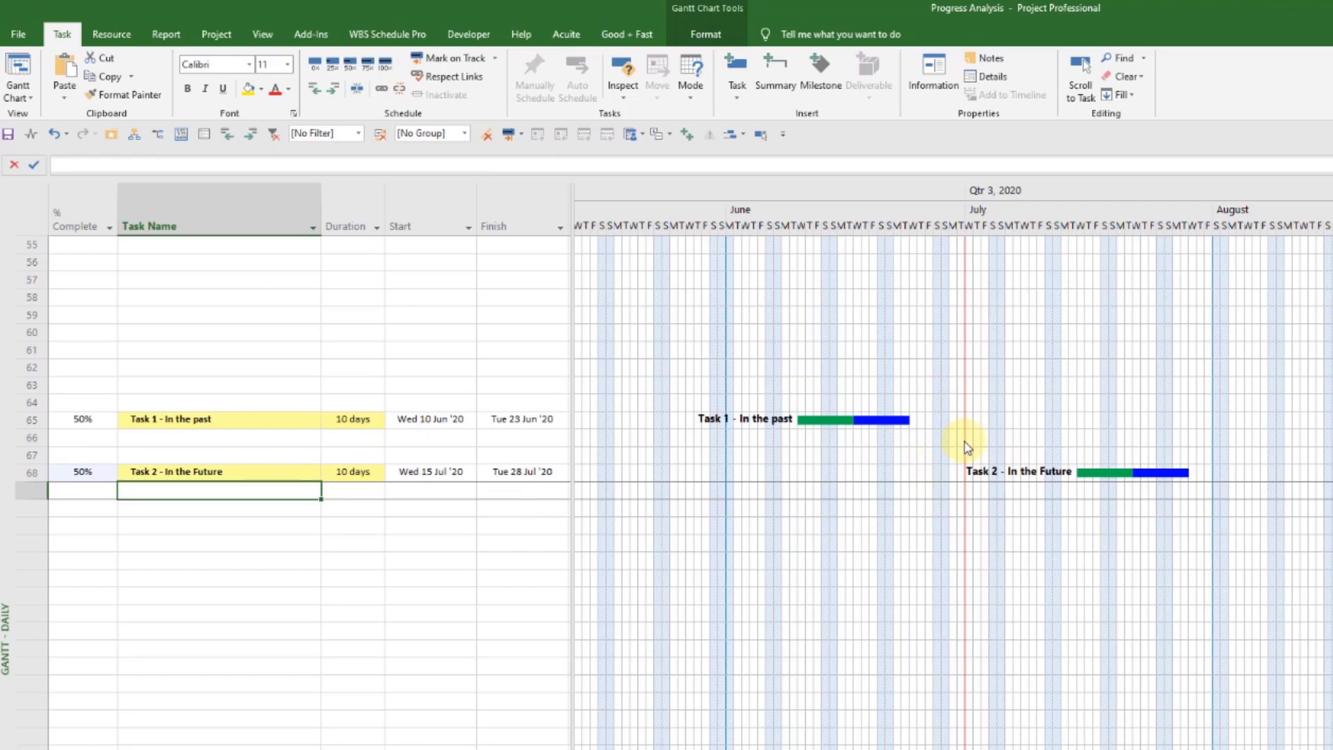
left_click(183, 422)
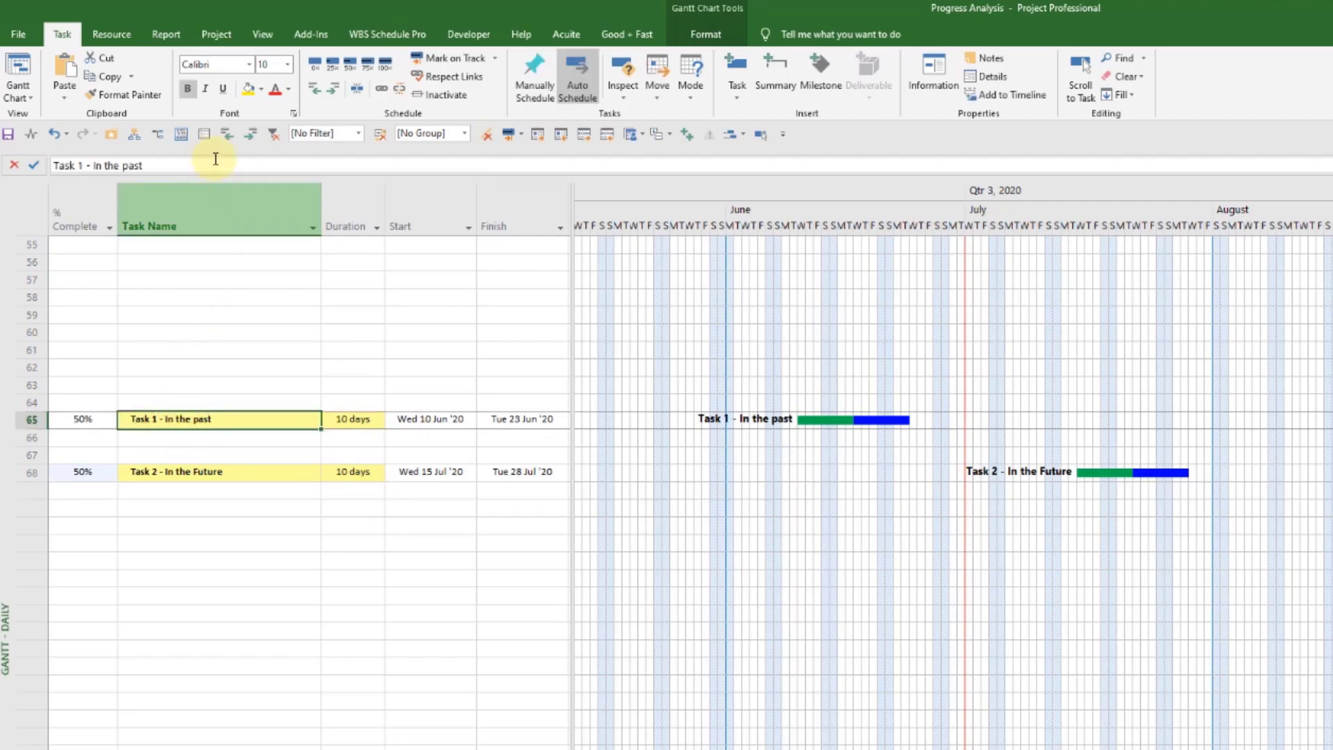
left_click(316, 75)
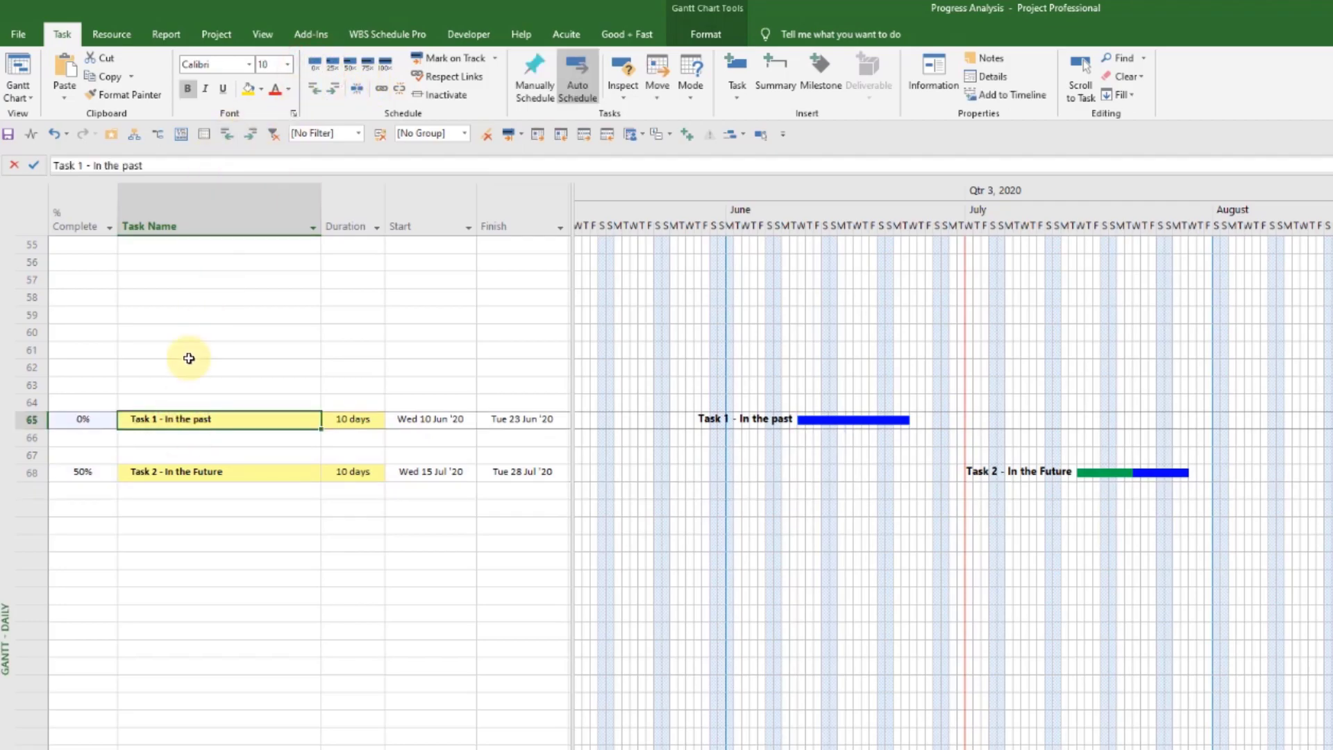
left_click(126, 471)
left_click(316, 75)
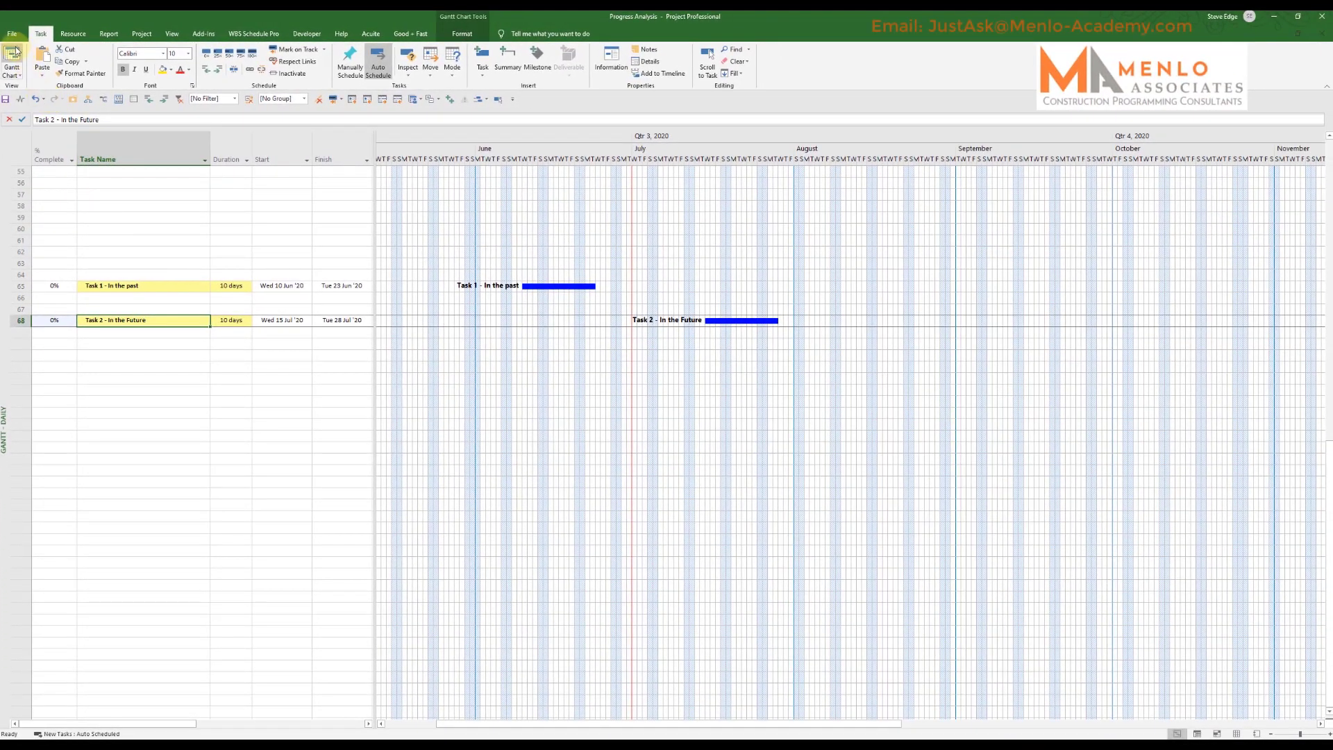
Enable the advanced calculation option "Move end of completed parts after status date back to status date" for this project
left_click(12, 34)
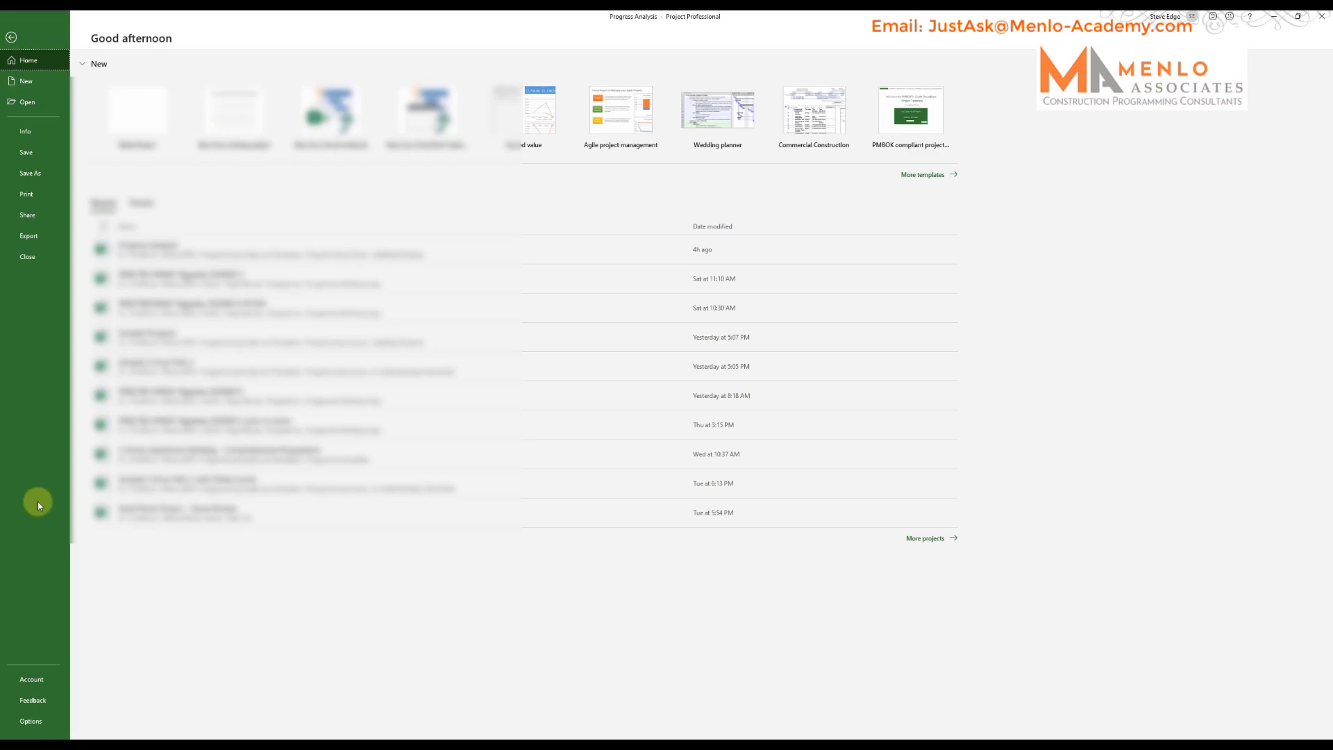
left_click(31, 721)
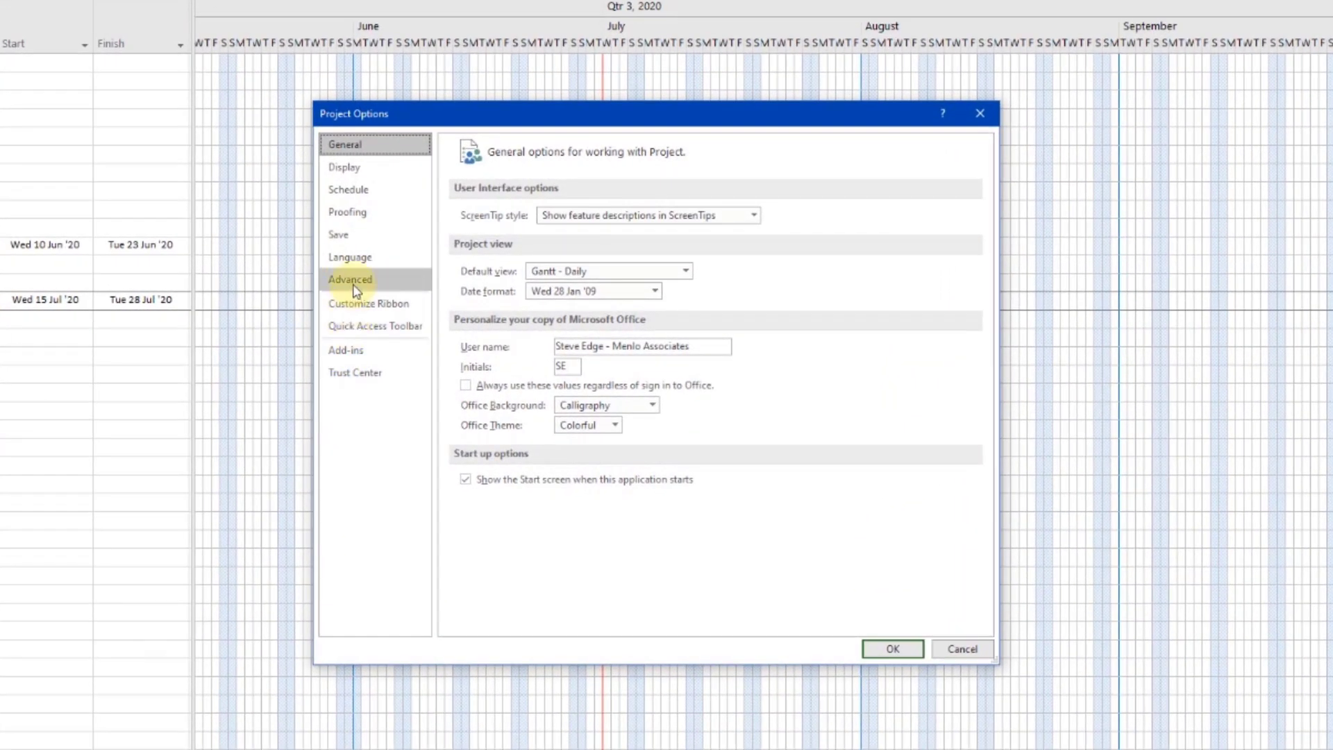
left_click(474, 307)
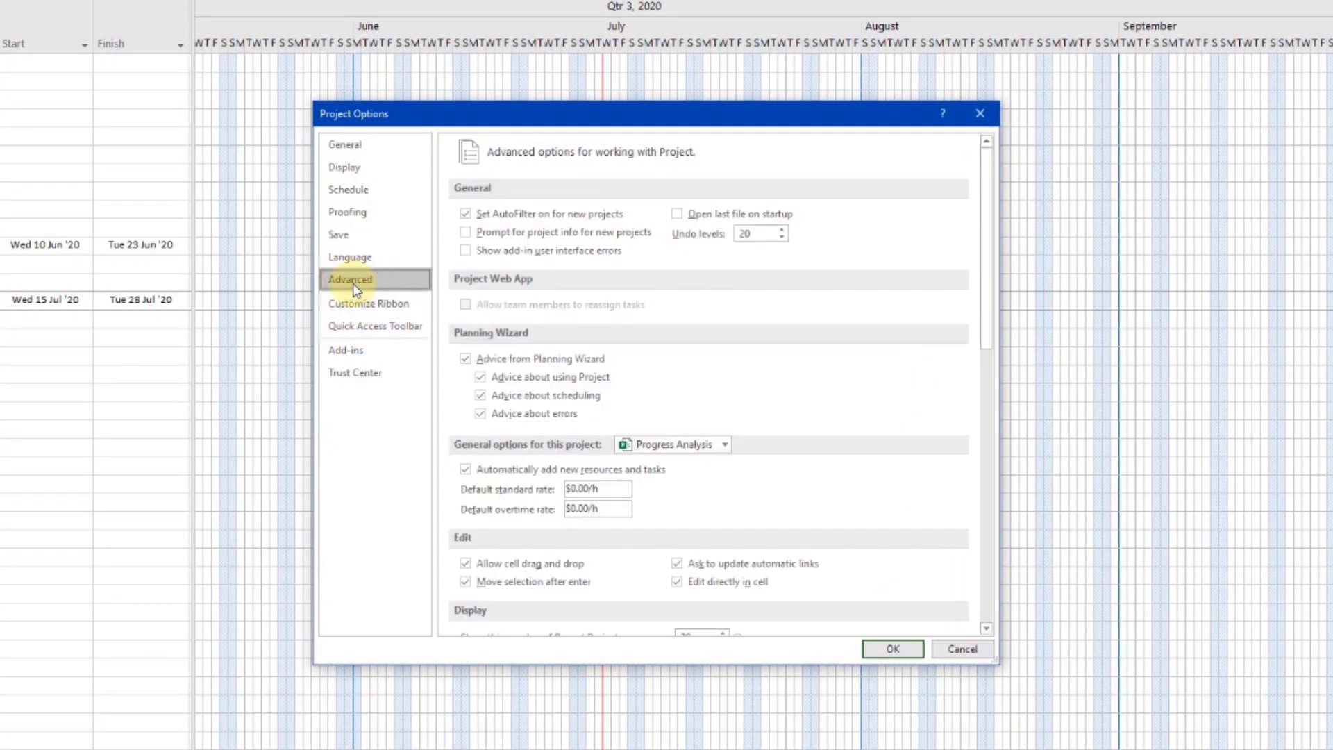
scroll(503, 454, "down", 6)
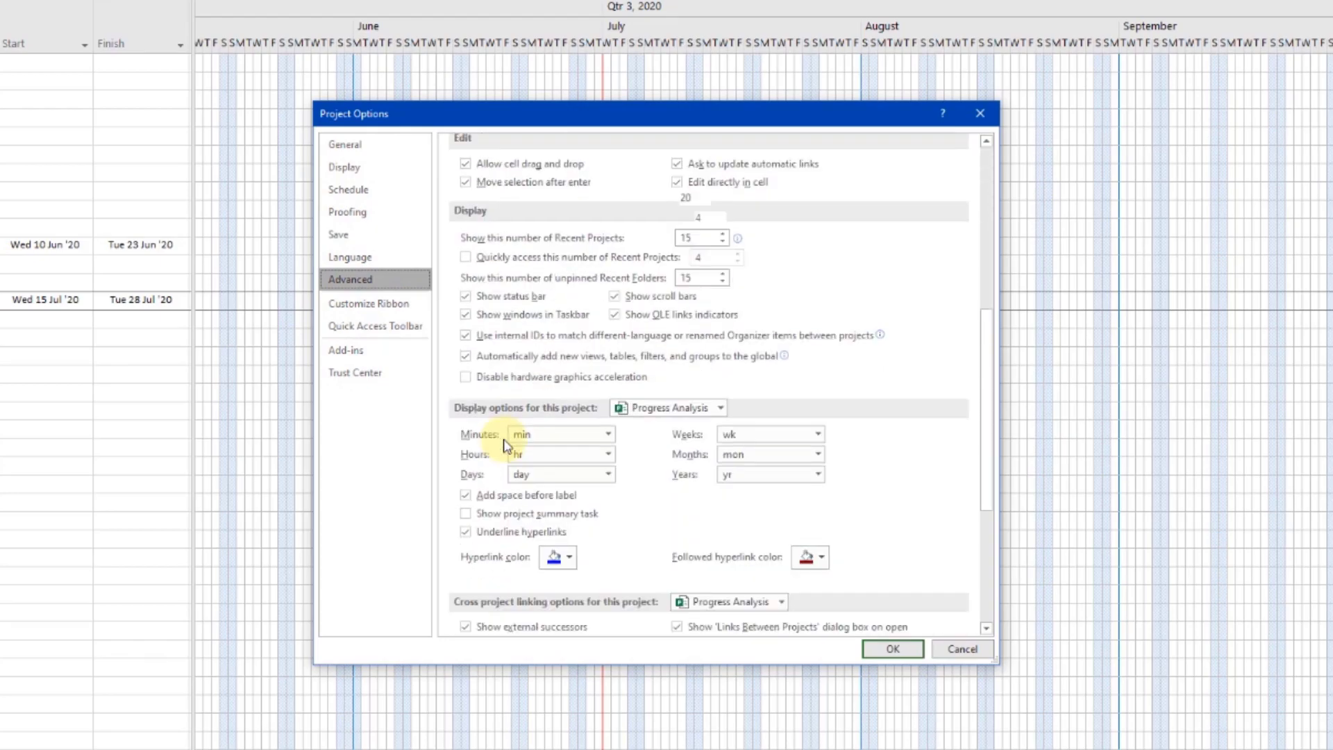
scroll(505, 445, "down", 4)
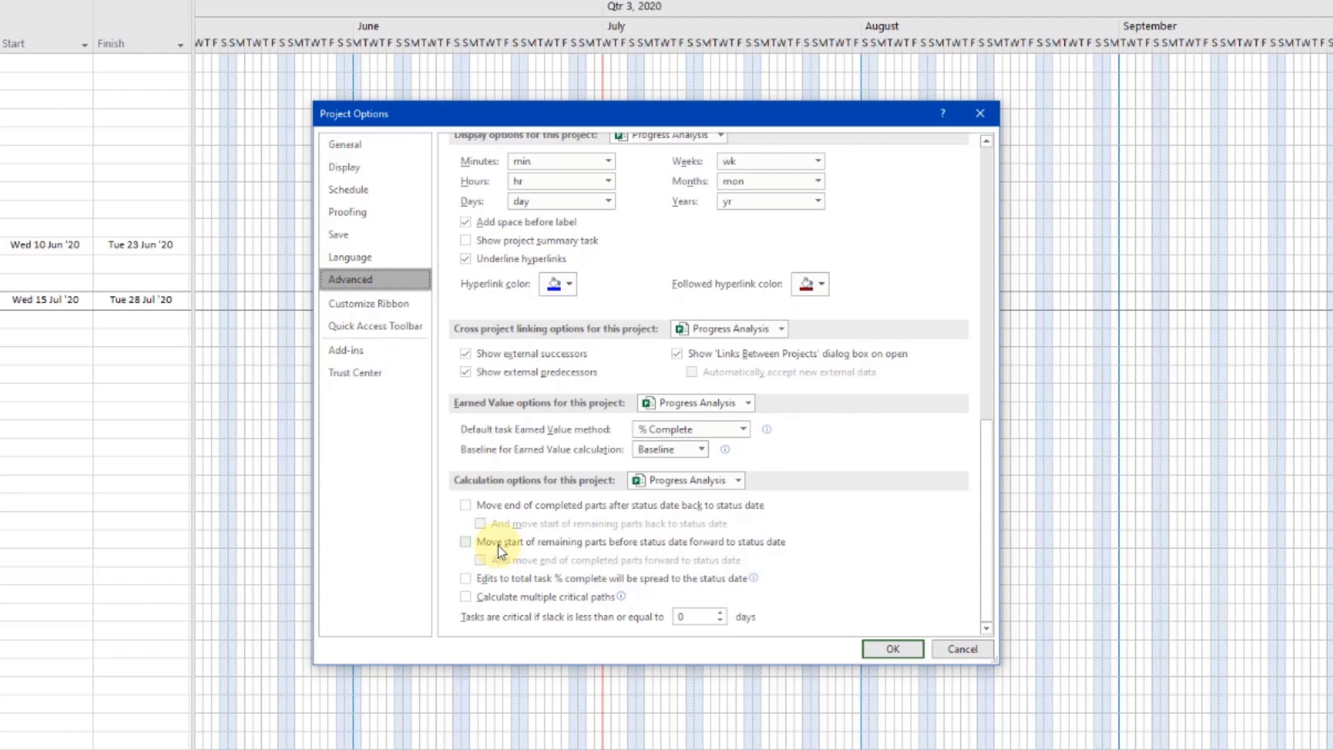
left_click(468, 510)
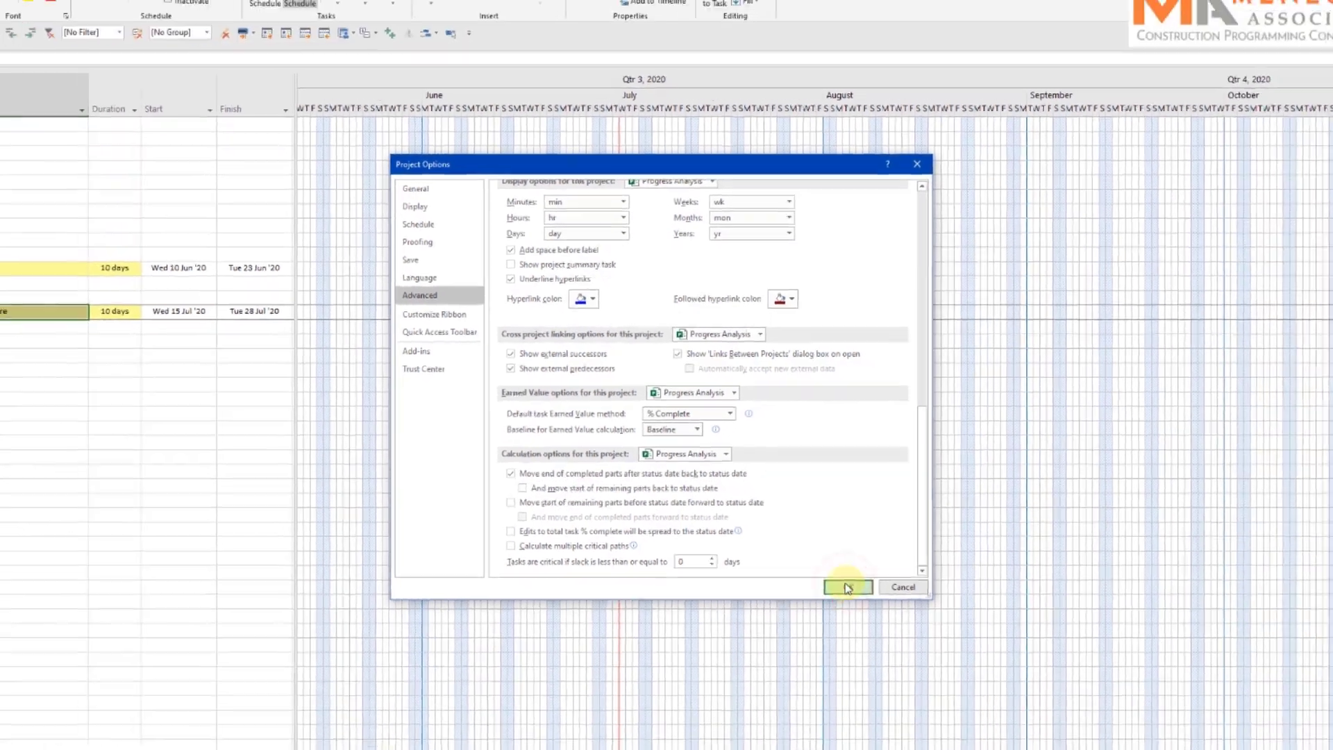
left_click(847, 588)
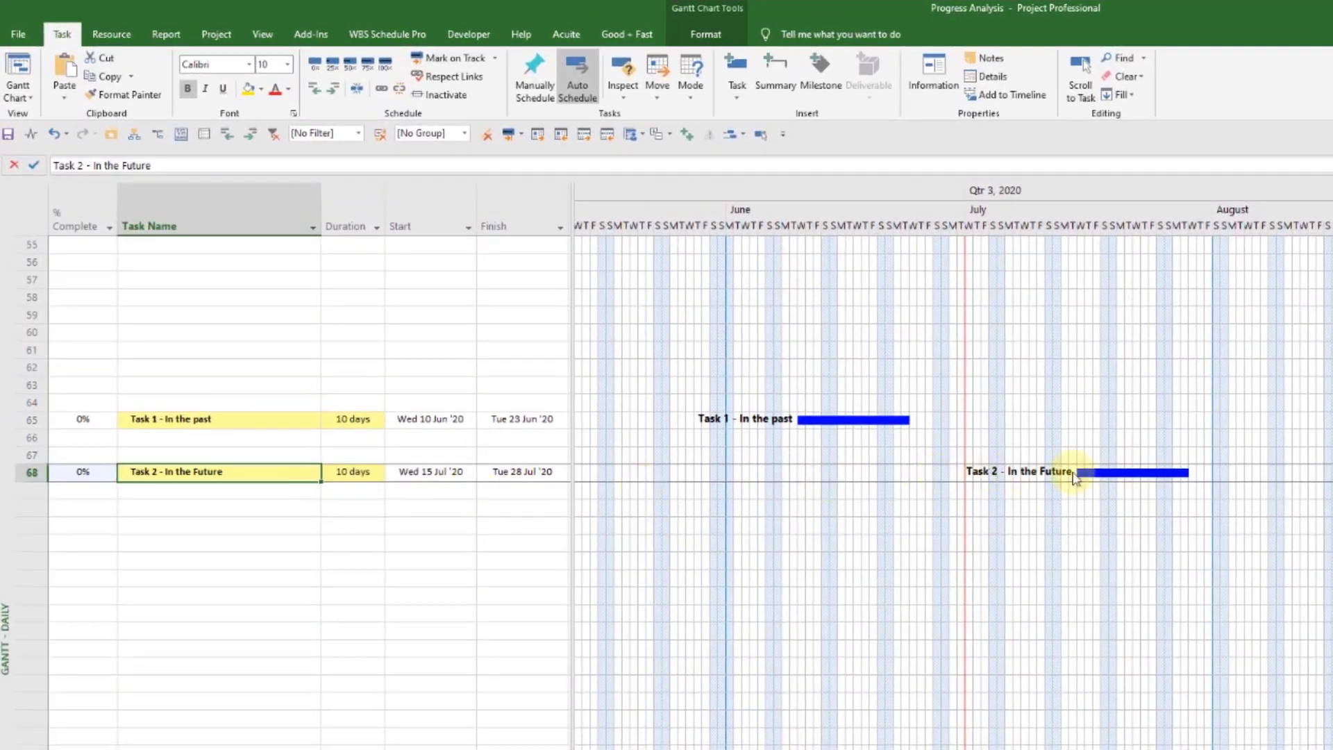
Try marking "Task 2 - In the Future" as 50% complete with the new calculation option, and undo the change
left_click(84, 471)
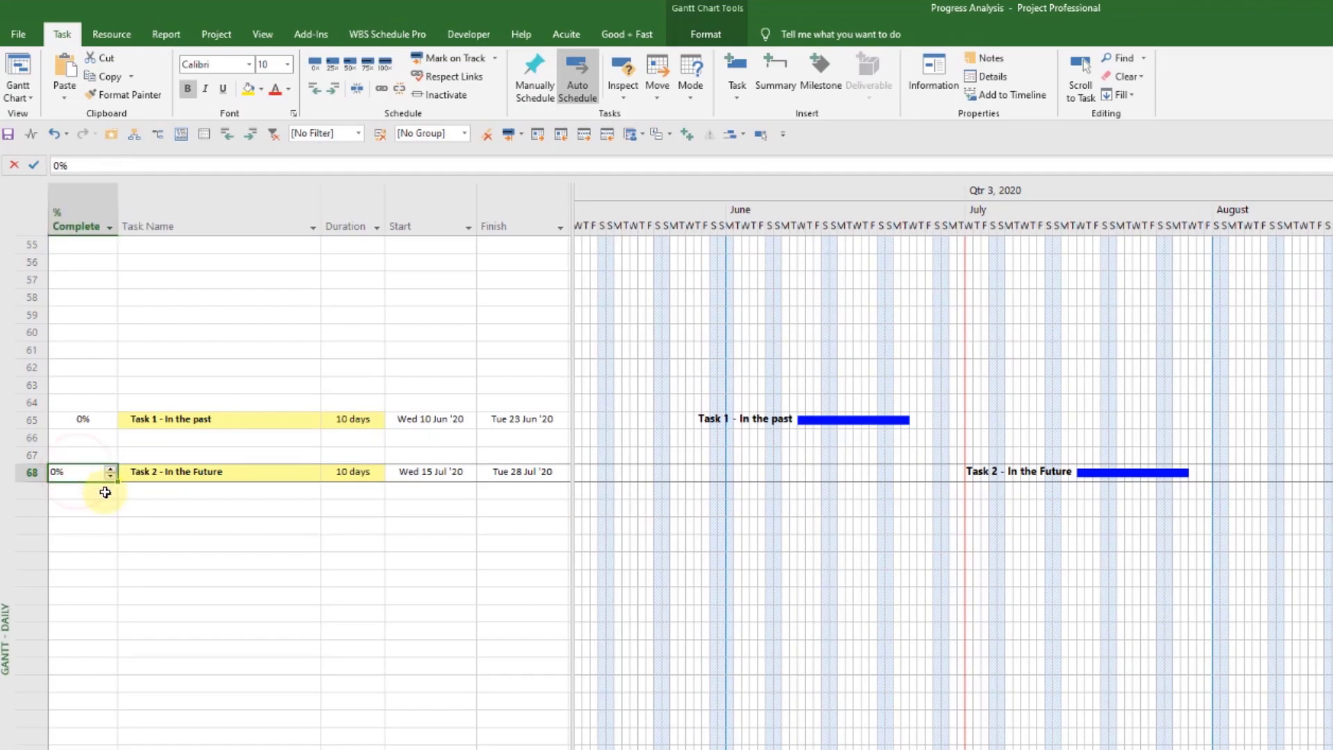
left_click(350, 66)
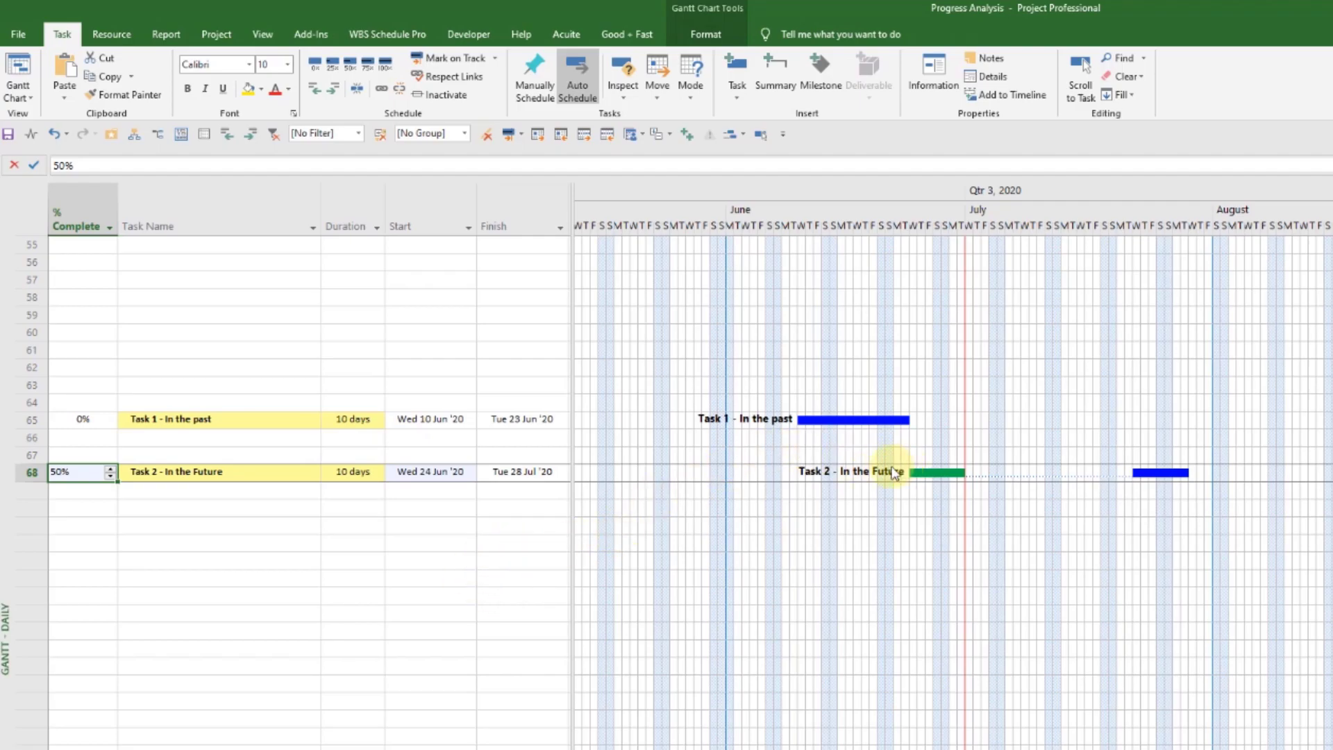
mouse_move(955, 473)
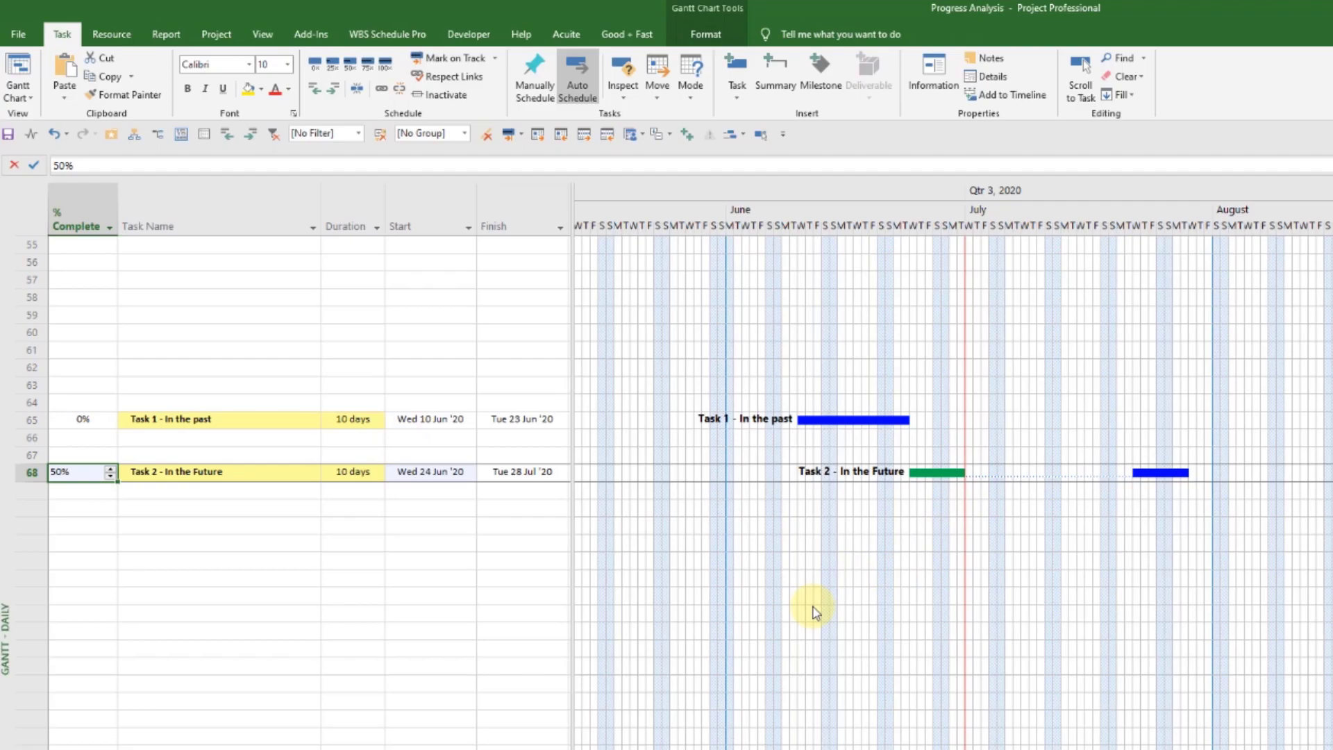
key("ctrl+z")
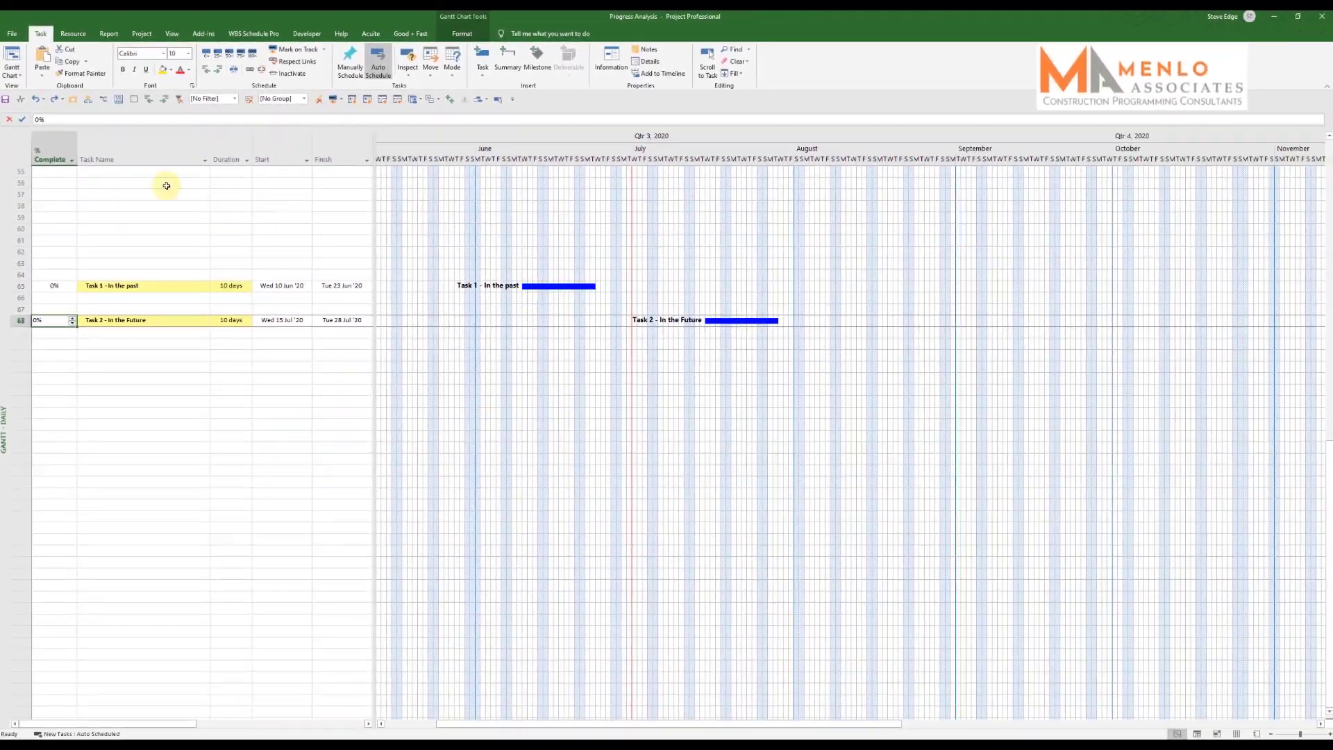
Enable the calculation sub-option "And move start of remaining parts back to status date" in the advanced project options
left_click(11, 34)
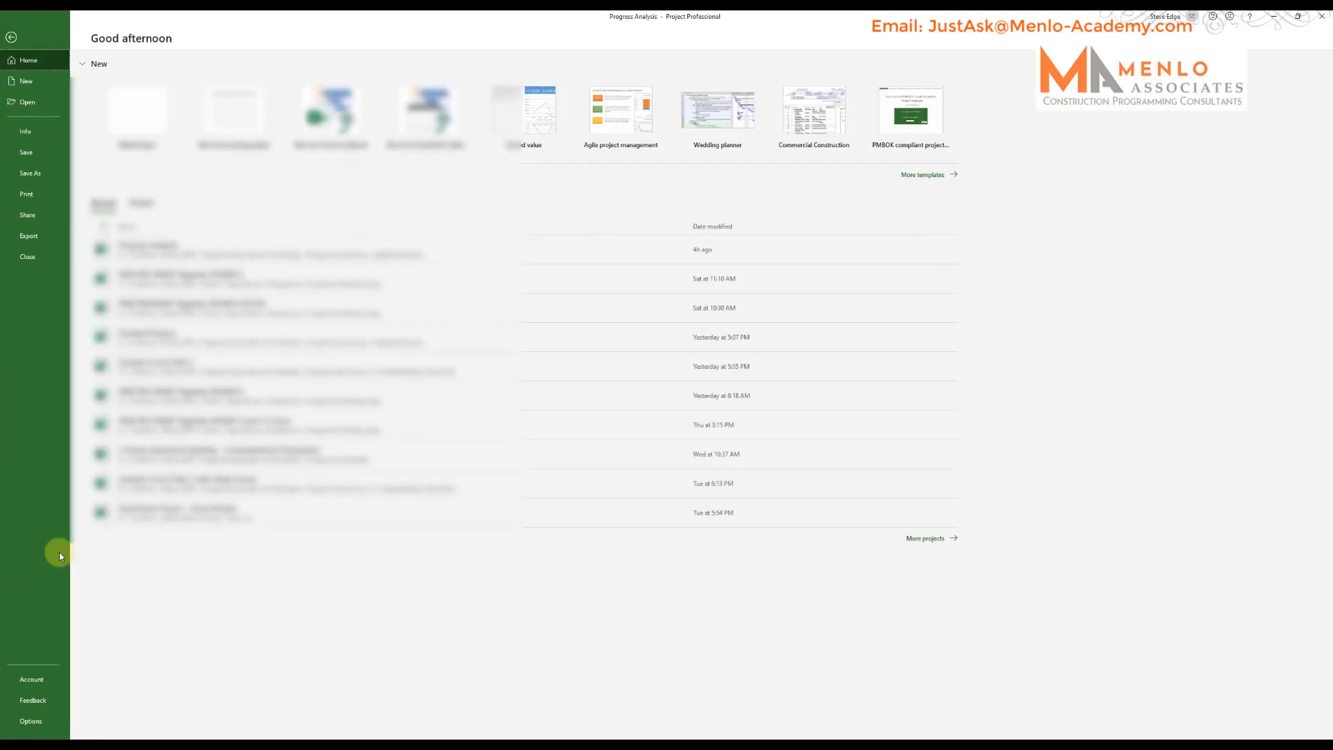
left_click(32, 723)
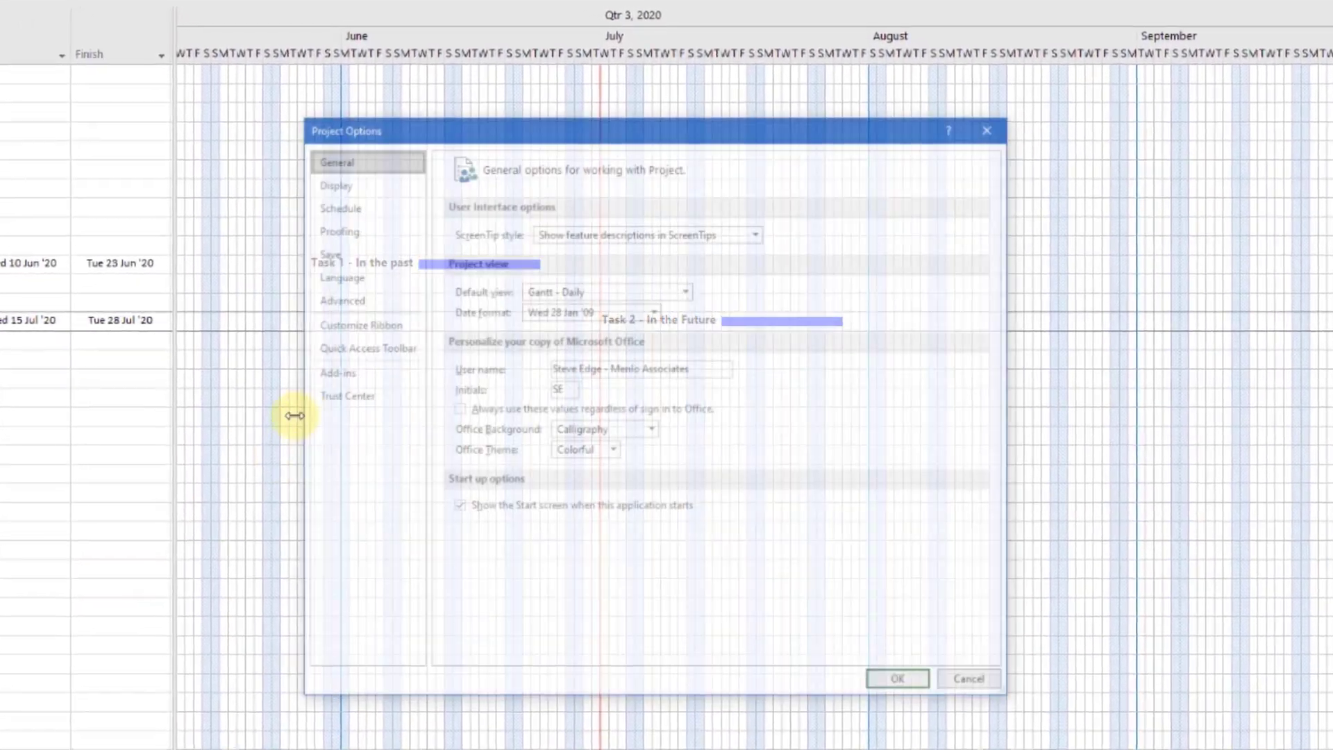
left_click(342, 305)
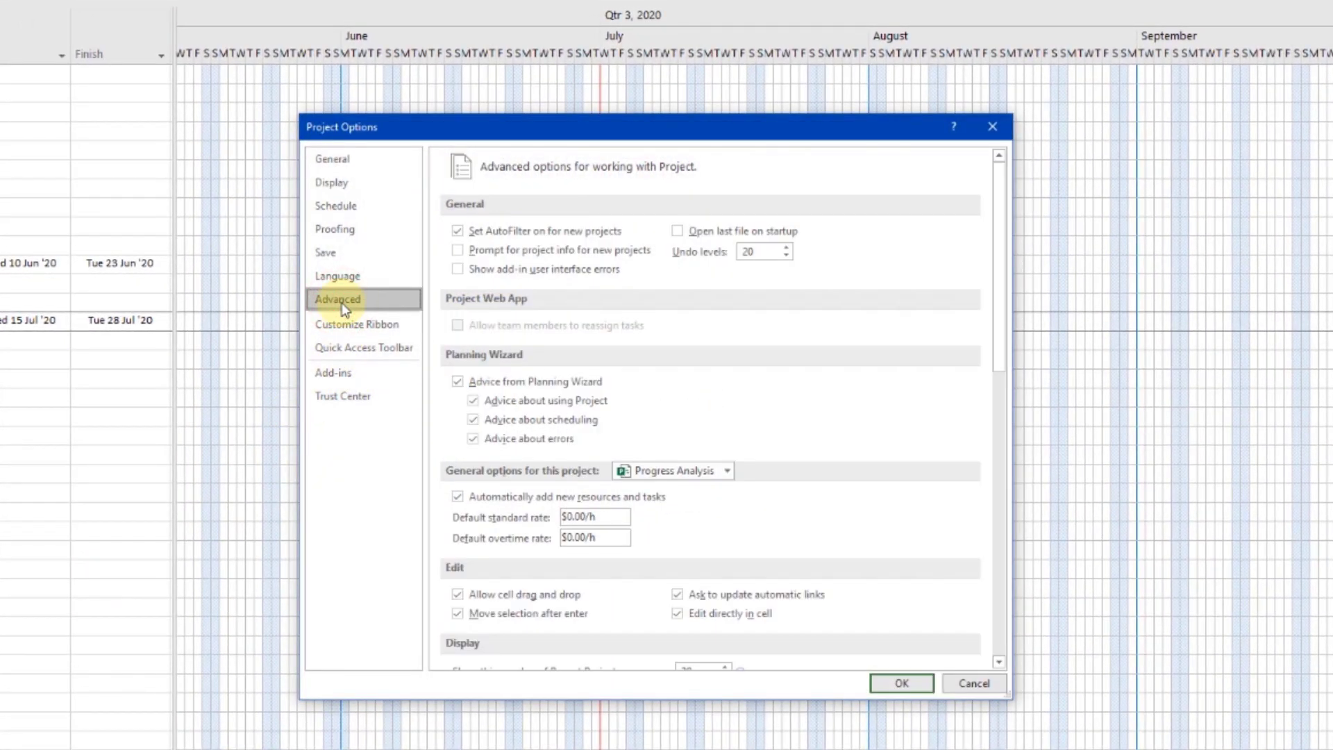
scroll(493, 470, "down", 5)
scroll(493, 472, "down", 9)
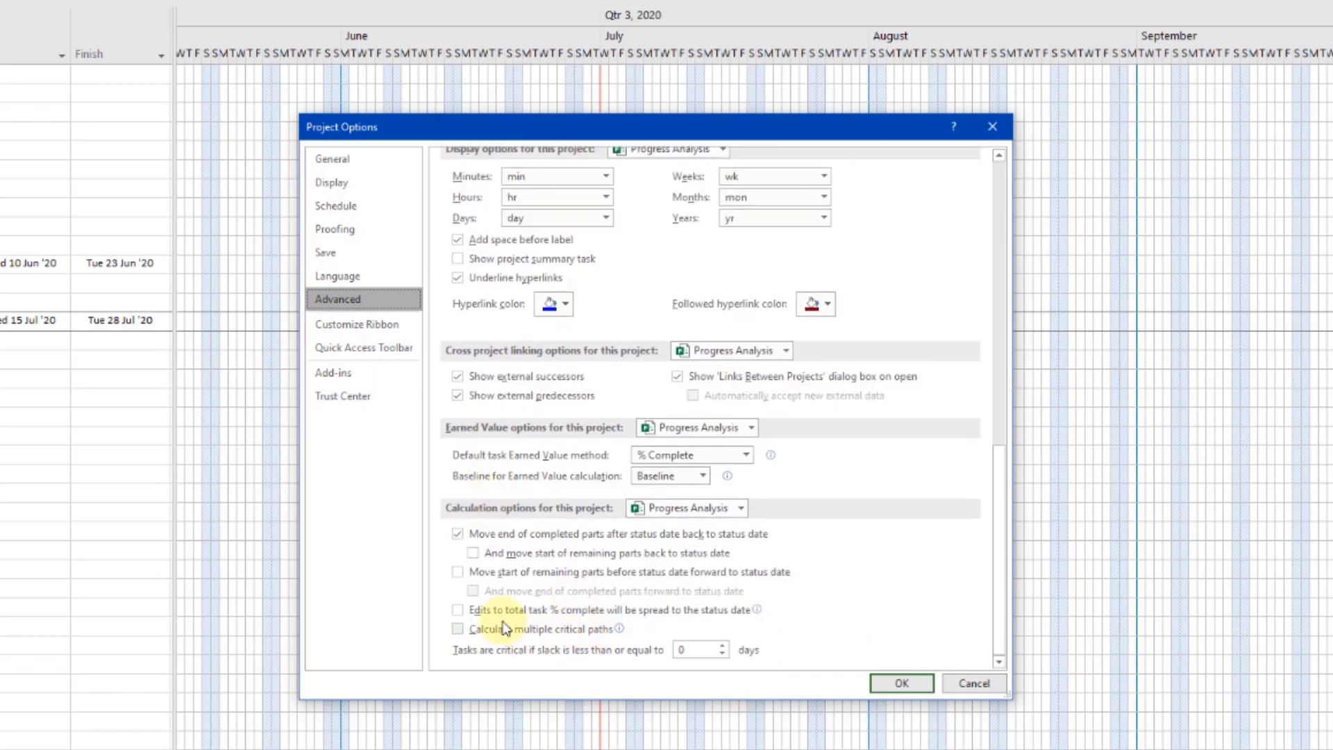
left_click(474, 554)
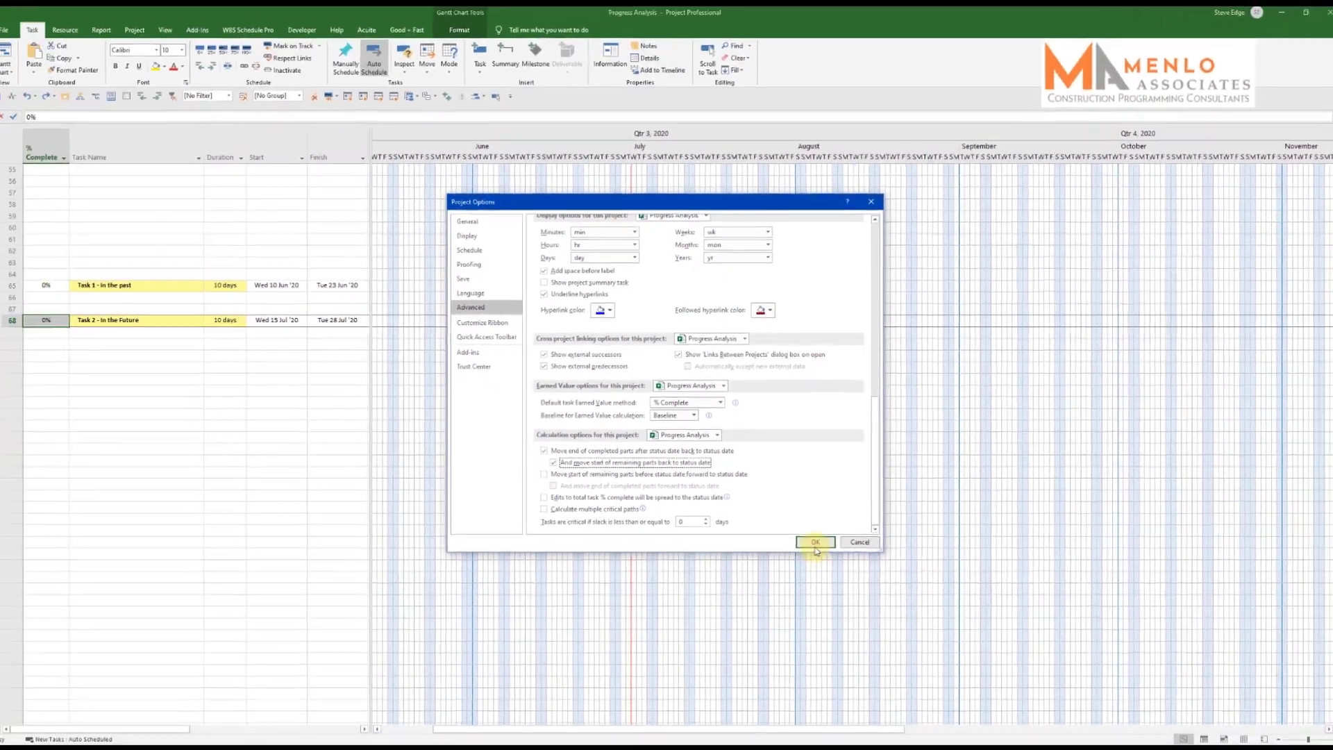
left_click(816, 545)
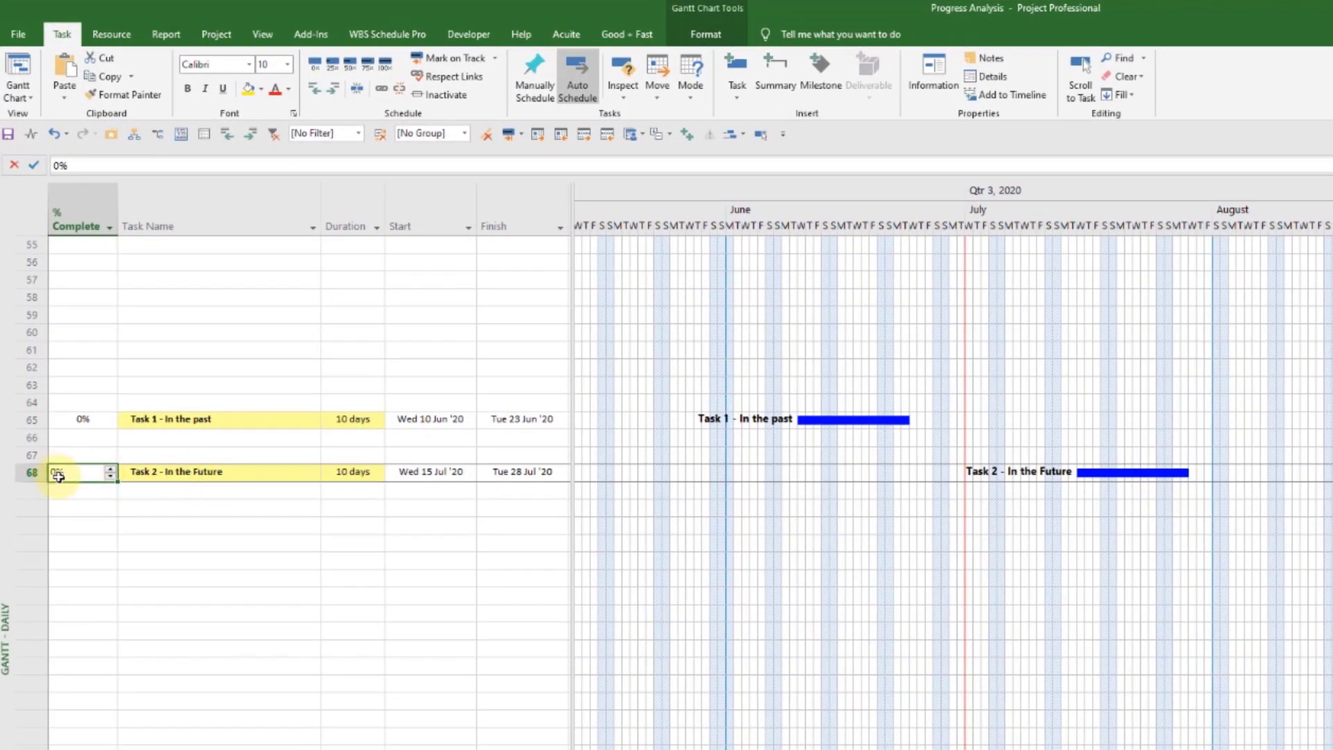
Set "Task 2 - In the Future" to 50% complete
left_click(58, 475)
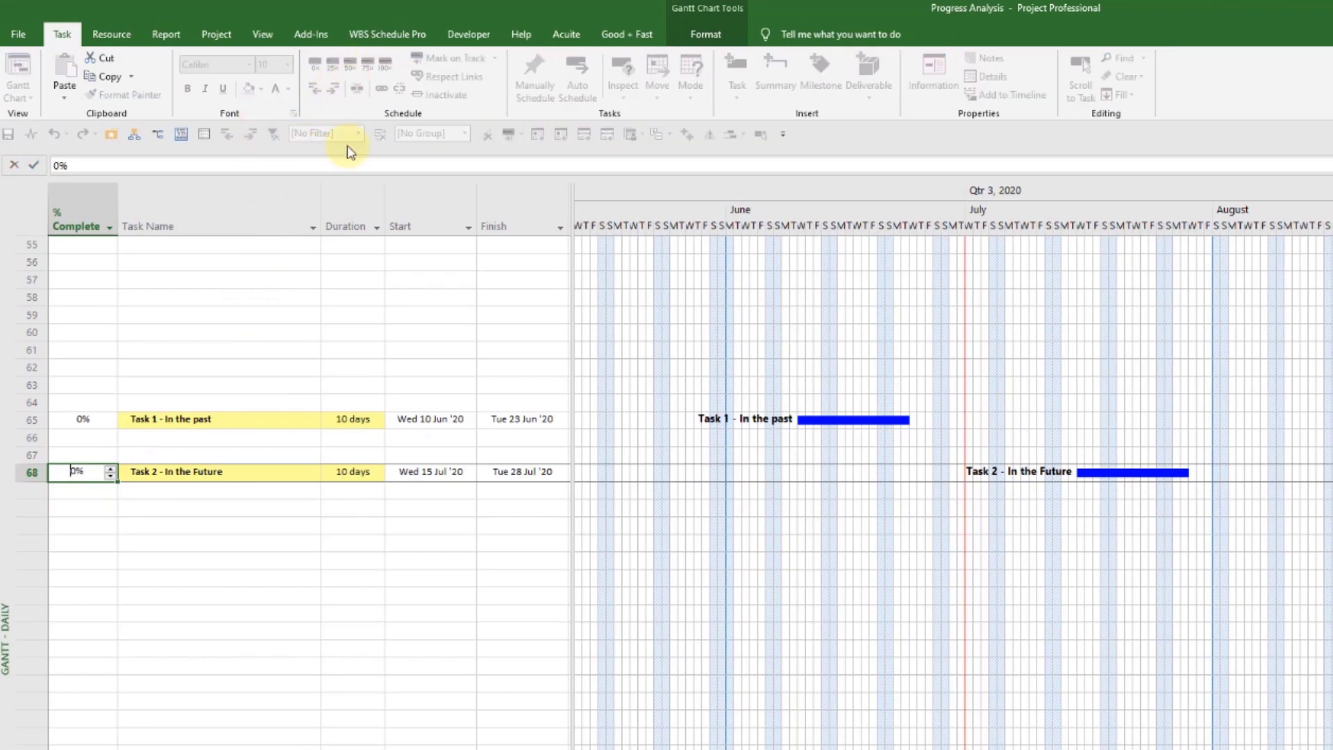
left_click(240, 472)
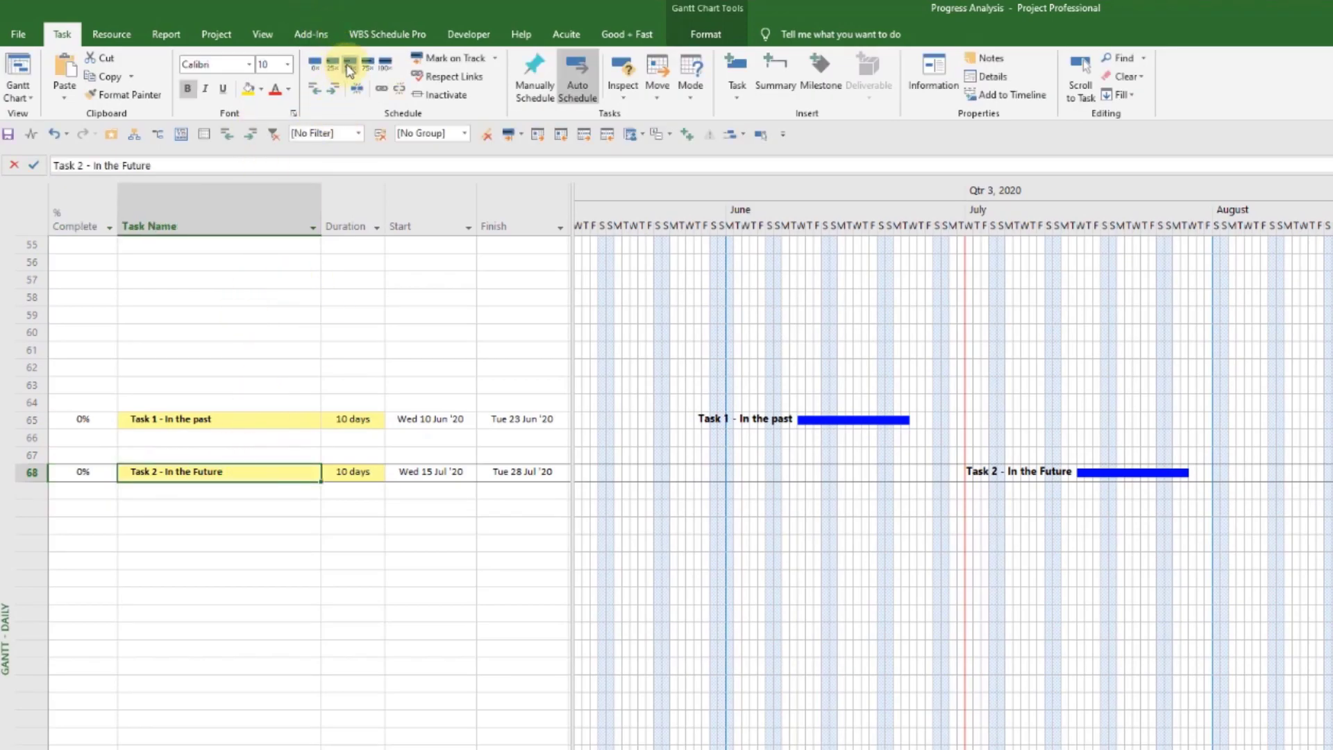
left_click(349, 67)
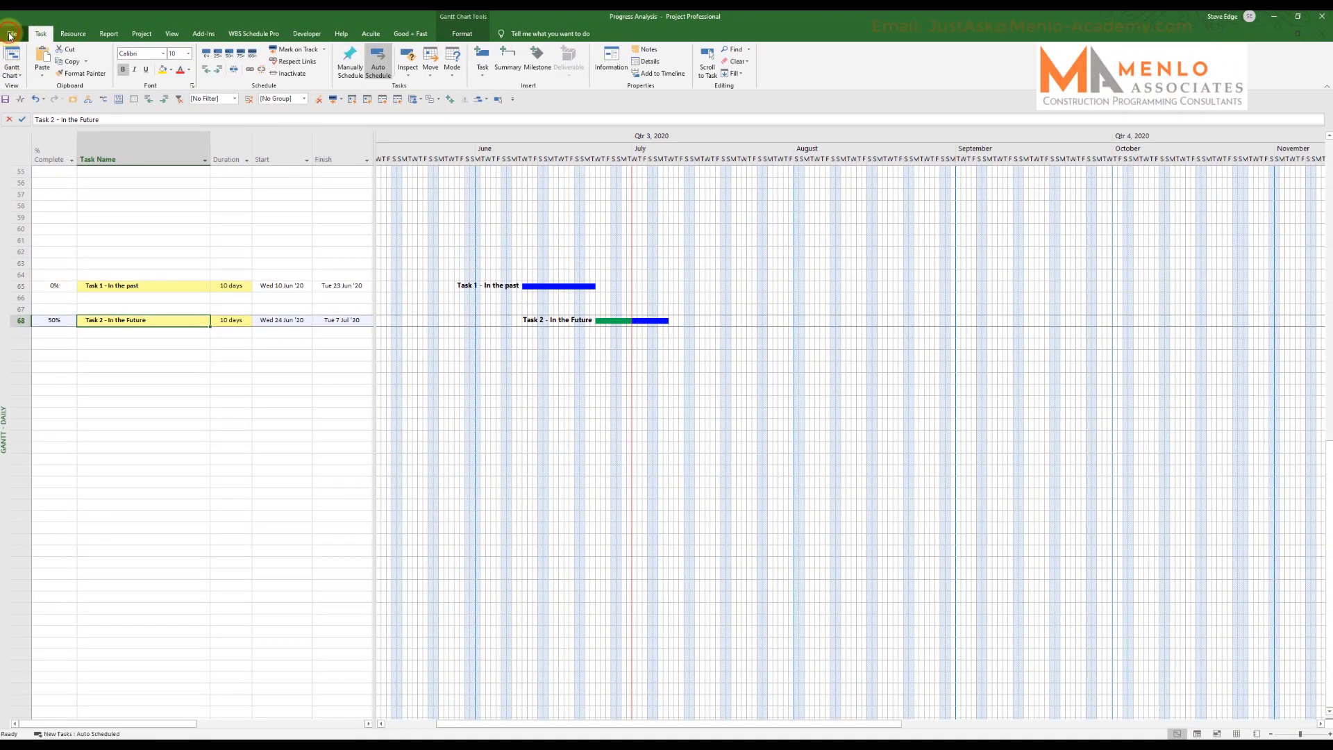
Enable the advanced calculation option "Move start of remaining parts before status date forward to status date" for this project
left_click(11, 34)
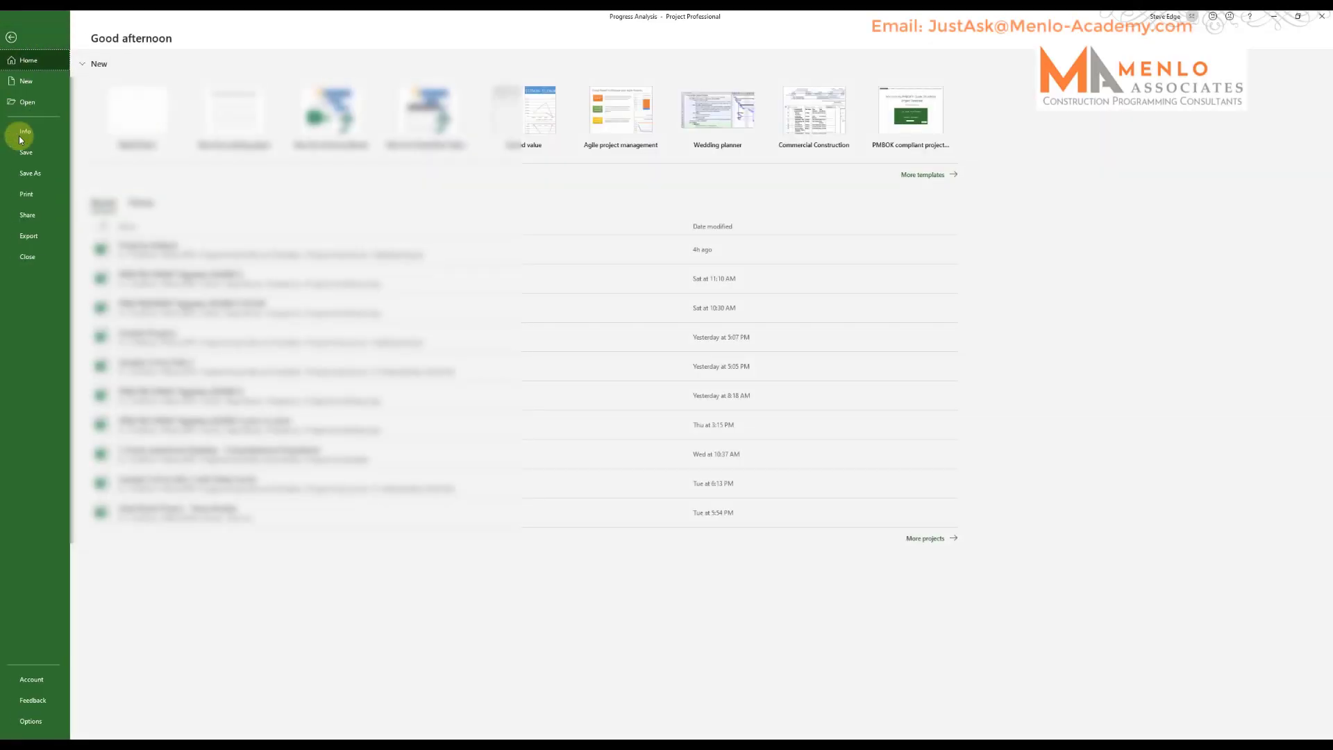
left_click(10, 37)
left_click(9, 36)
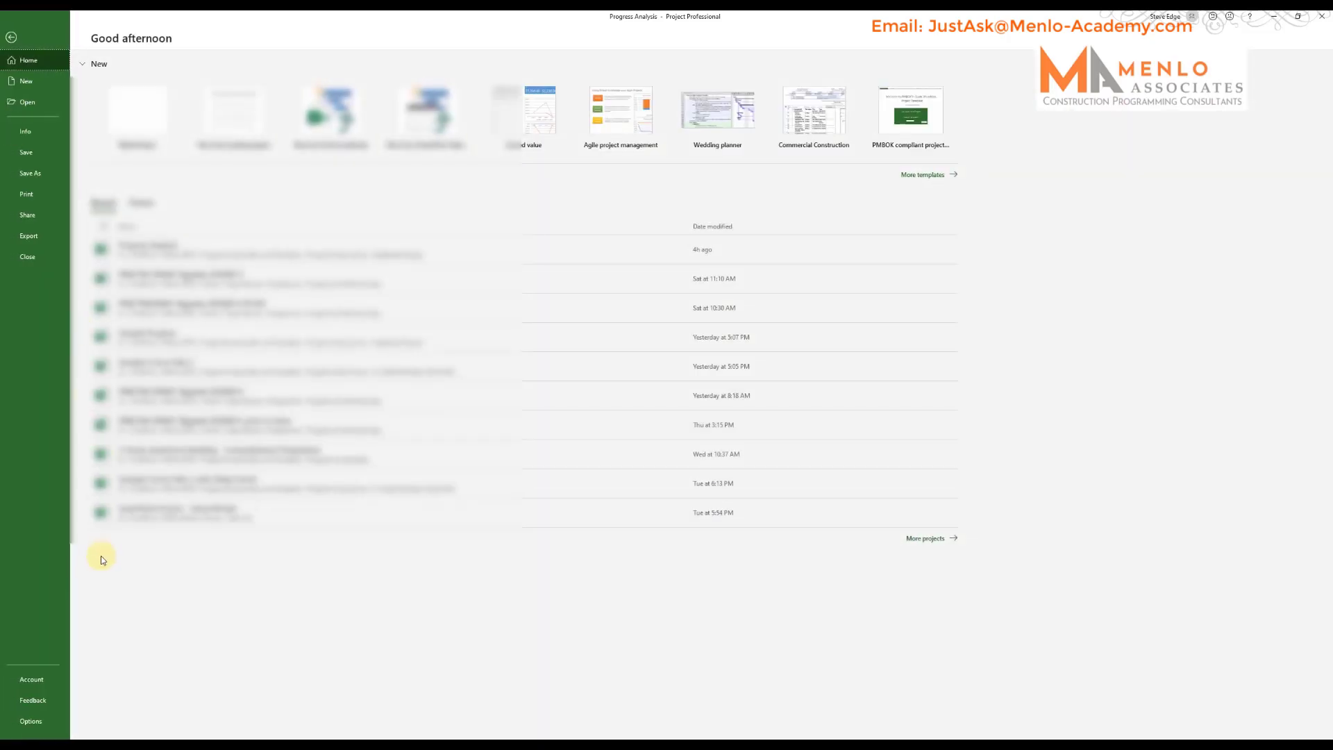
left_click(48, 720)
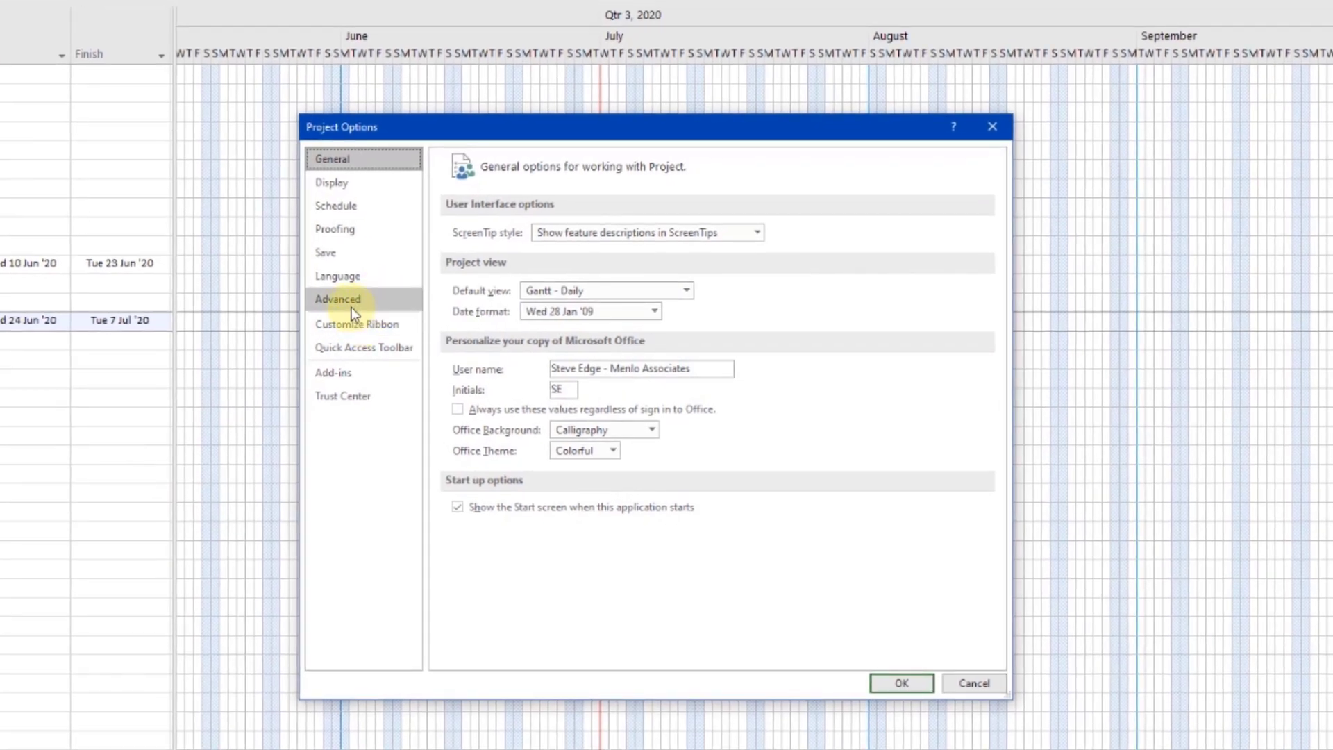
left_click(351, 306)
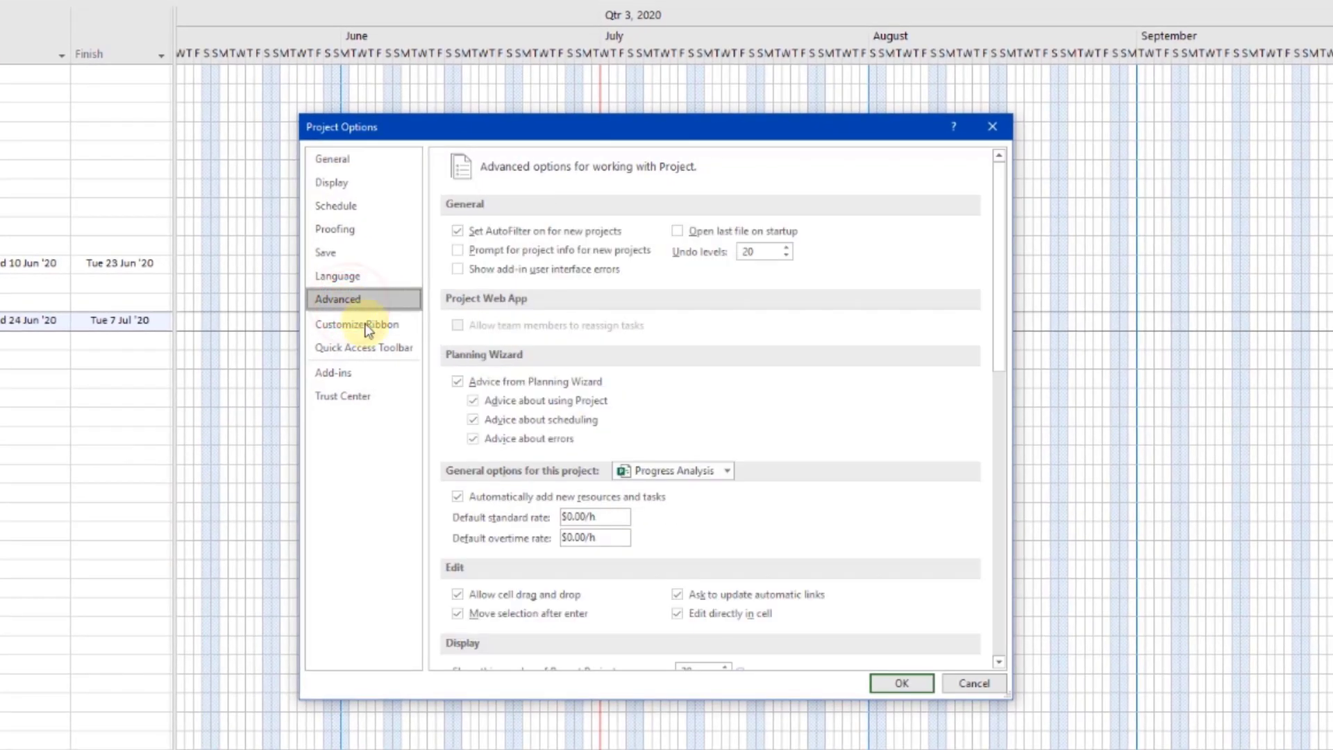
scroll(618, 512, "down", 10)
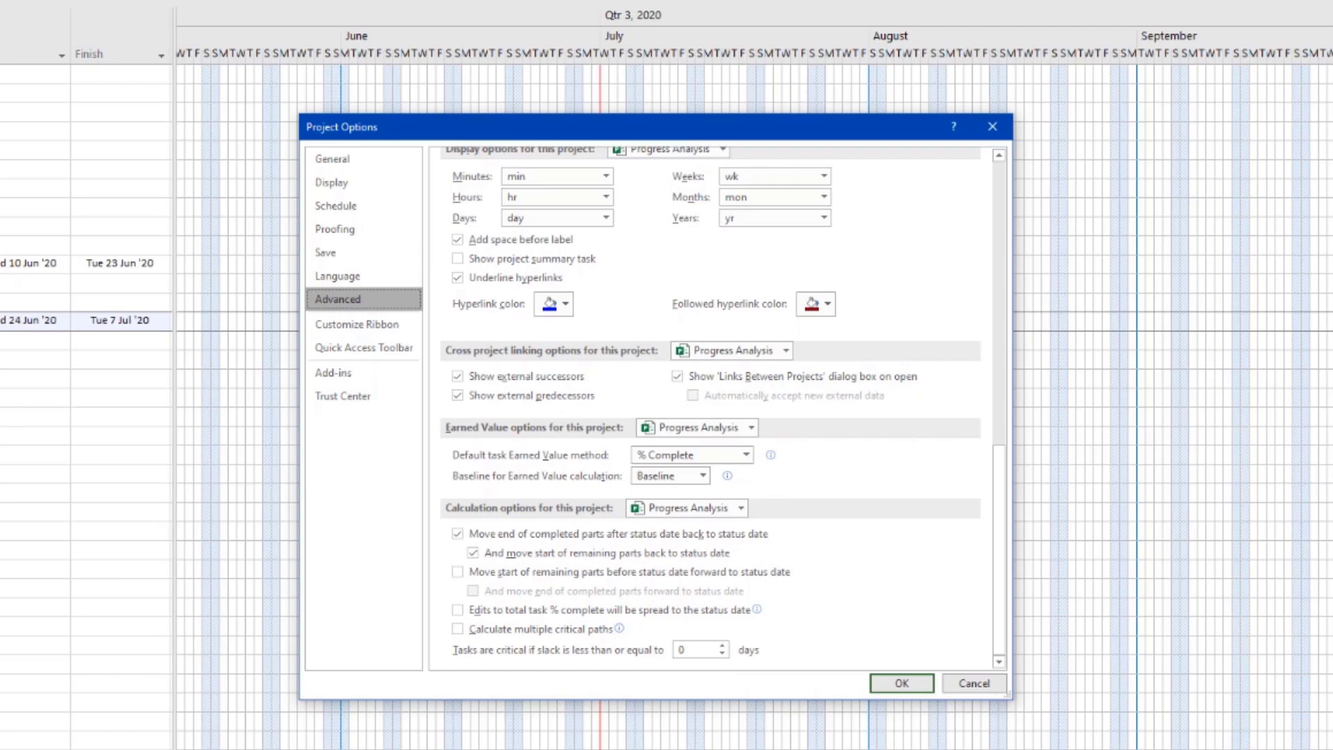
left_click(457, 572)
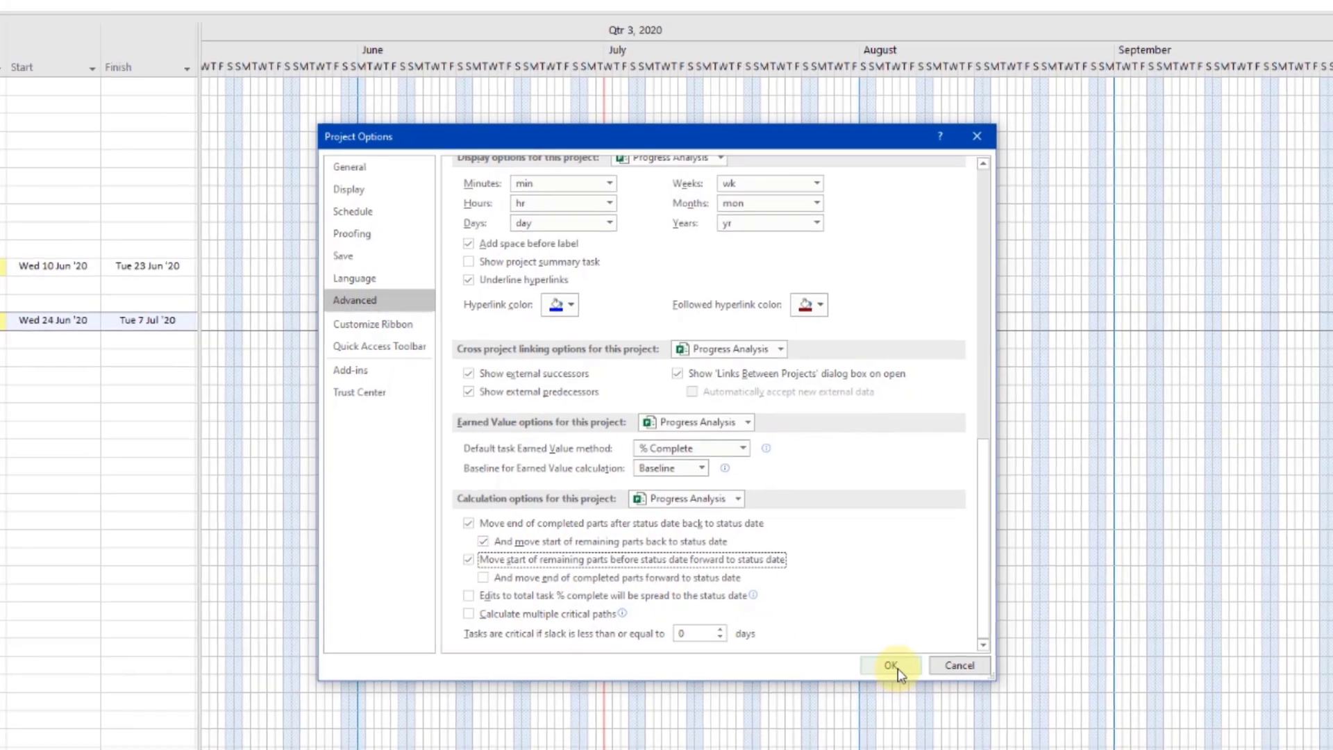
left_click(901, 683)
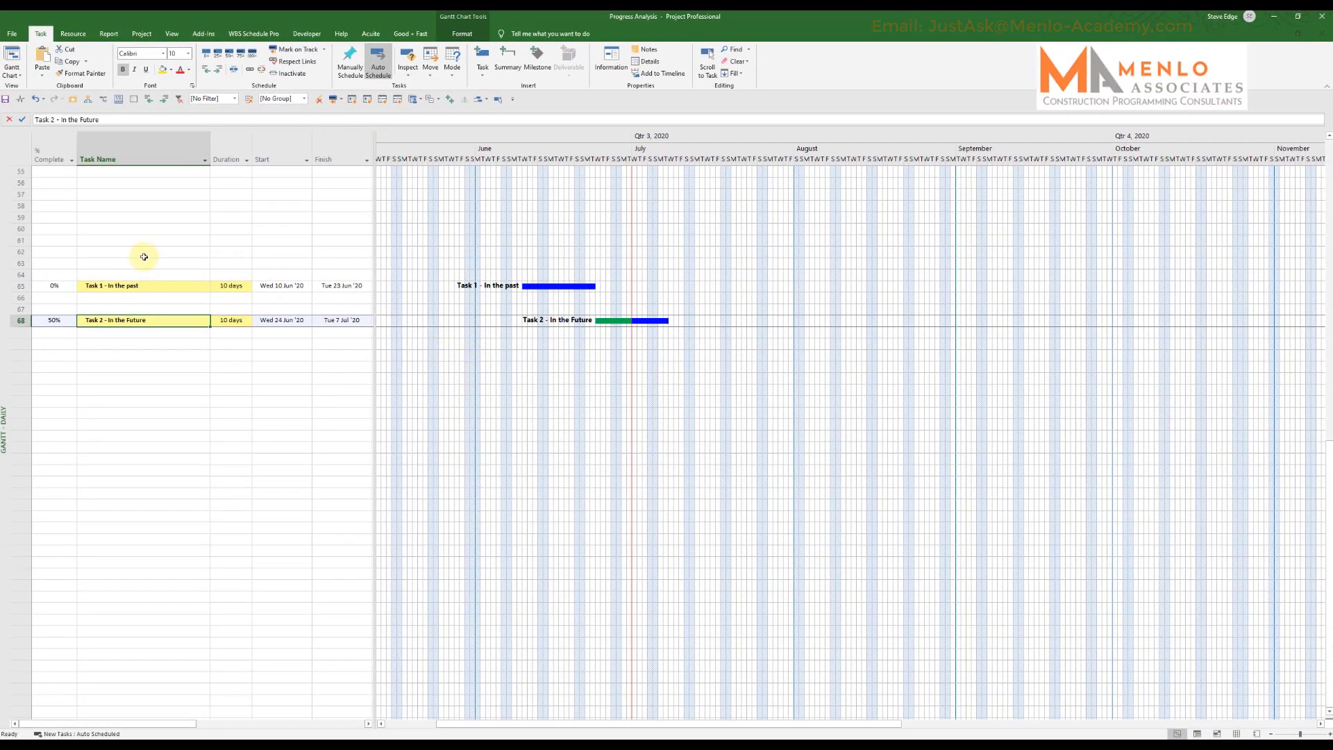
Set "Task 1 - In the past" to 50% complete and inspect its start date and split Gantt bar
left_click(130, 285)
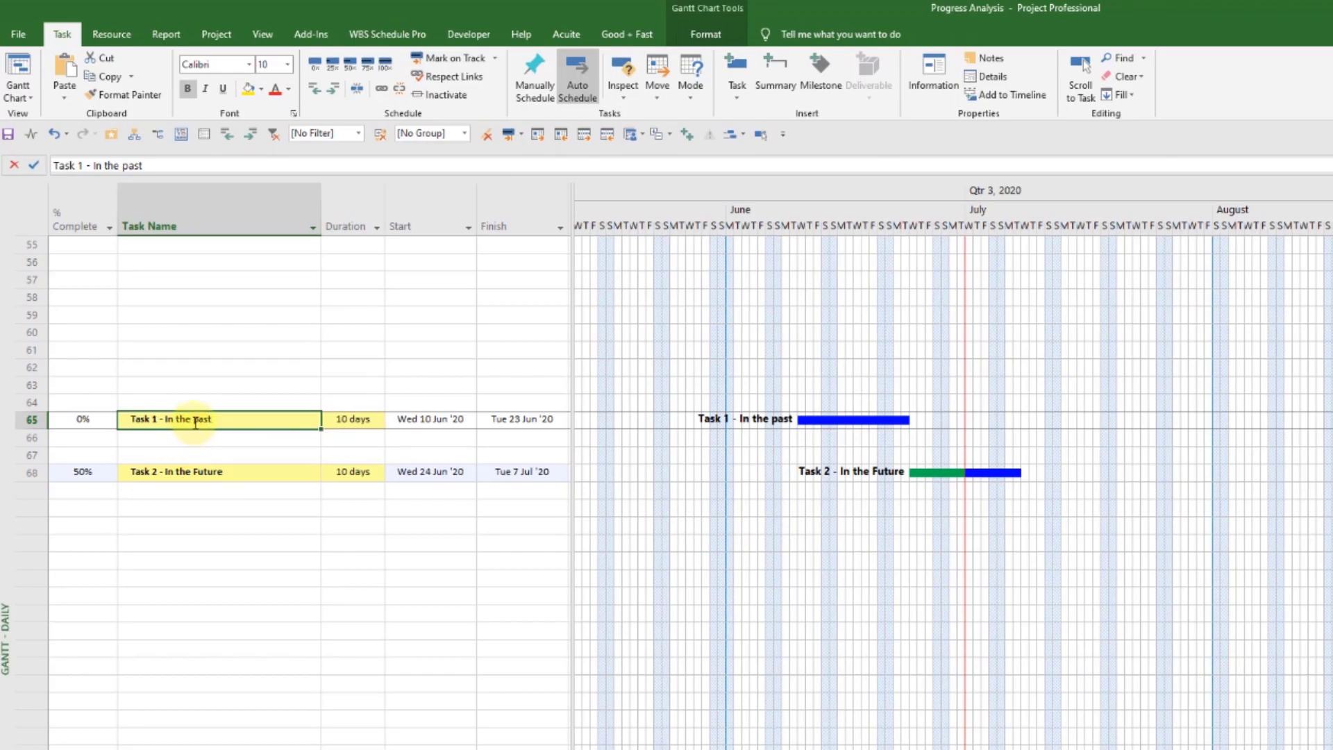
left_click(349, 67)
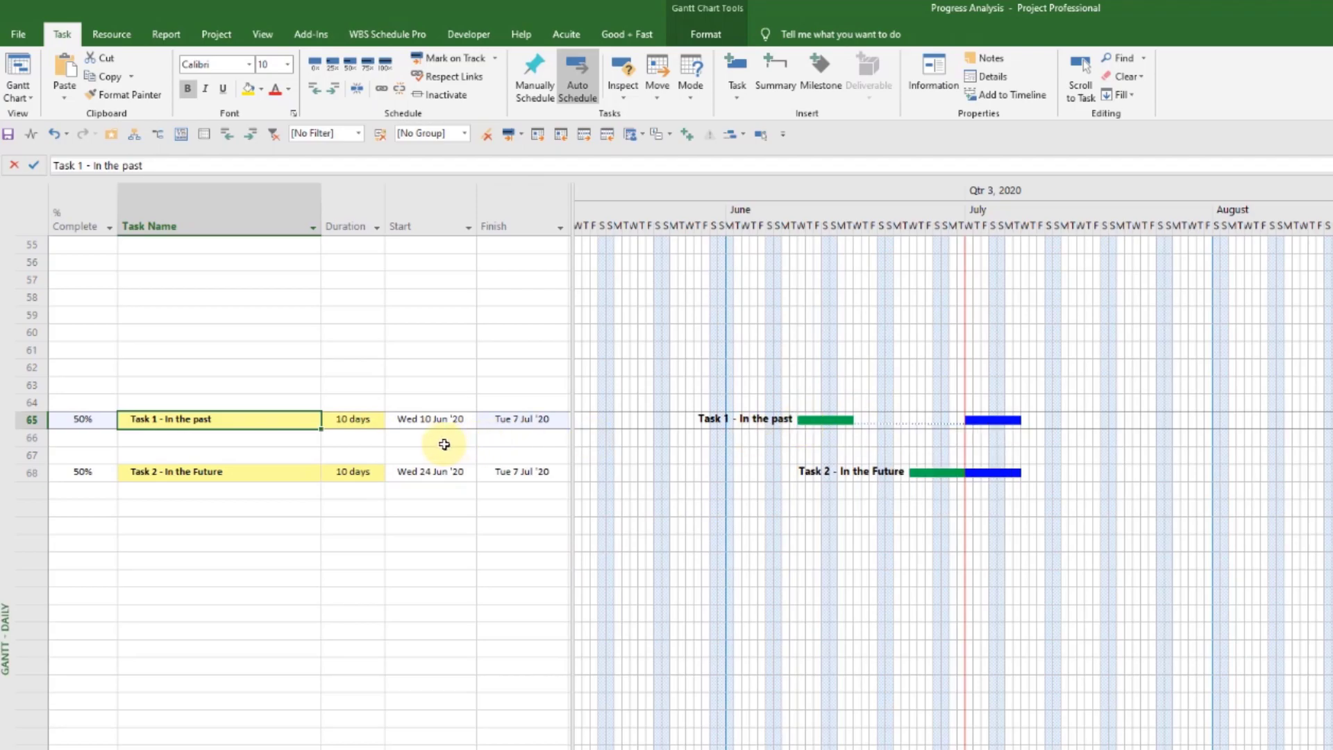
left_click(425, 420)
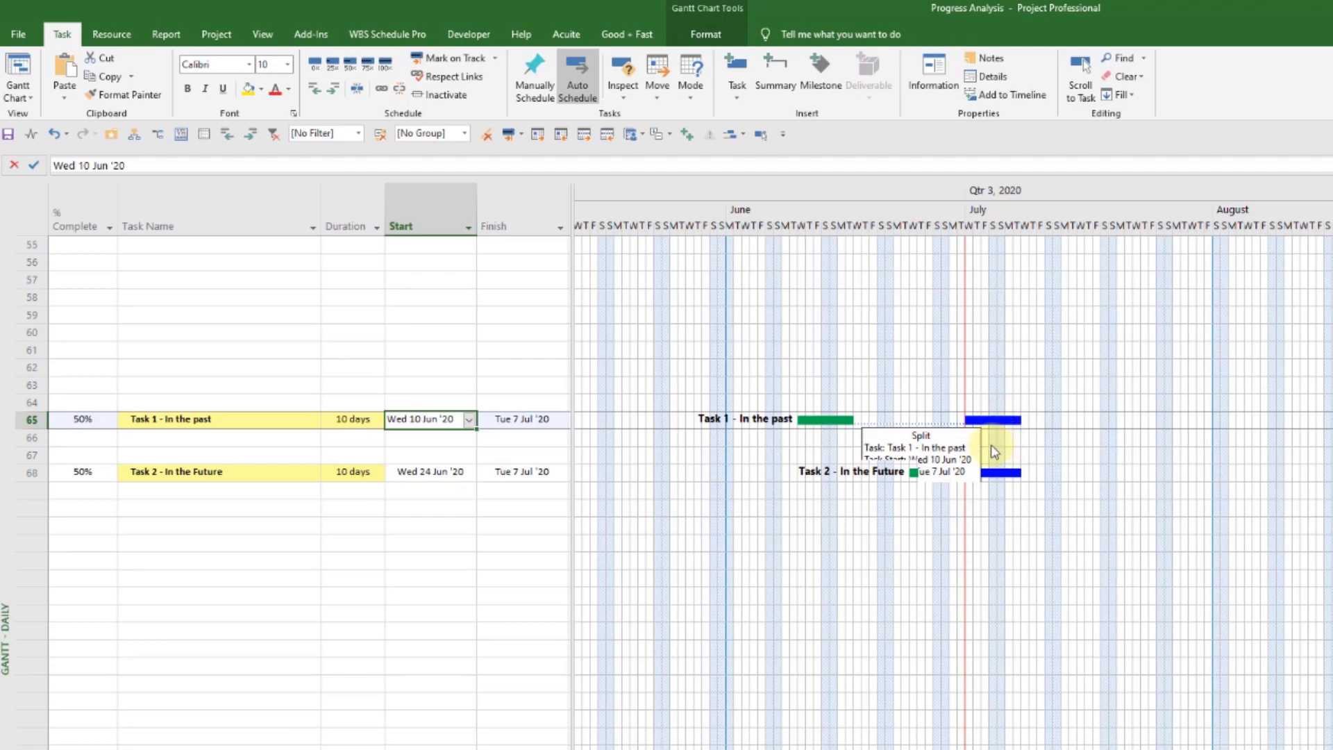
Undo the 50% progress on "Task 1 - In the past" and enable the advanced calculation sub-option "And move end of completed parts forward to status date"
left_click(988, 424)
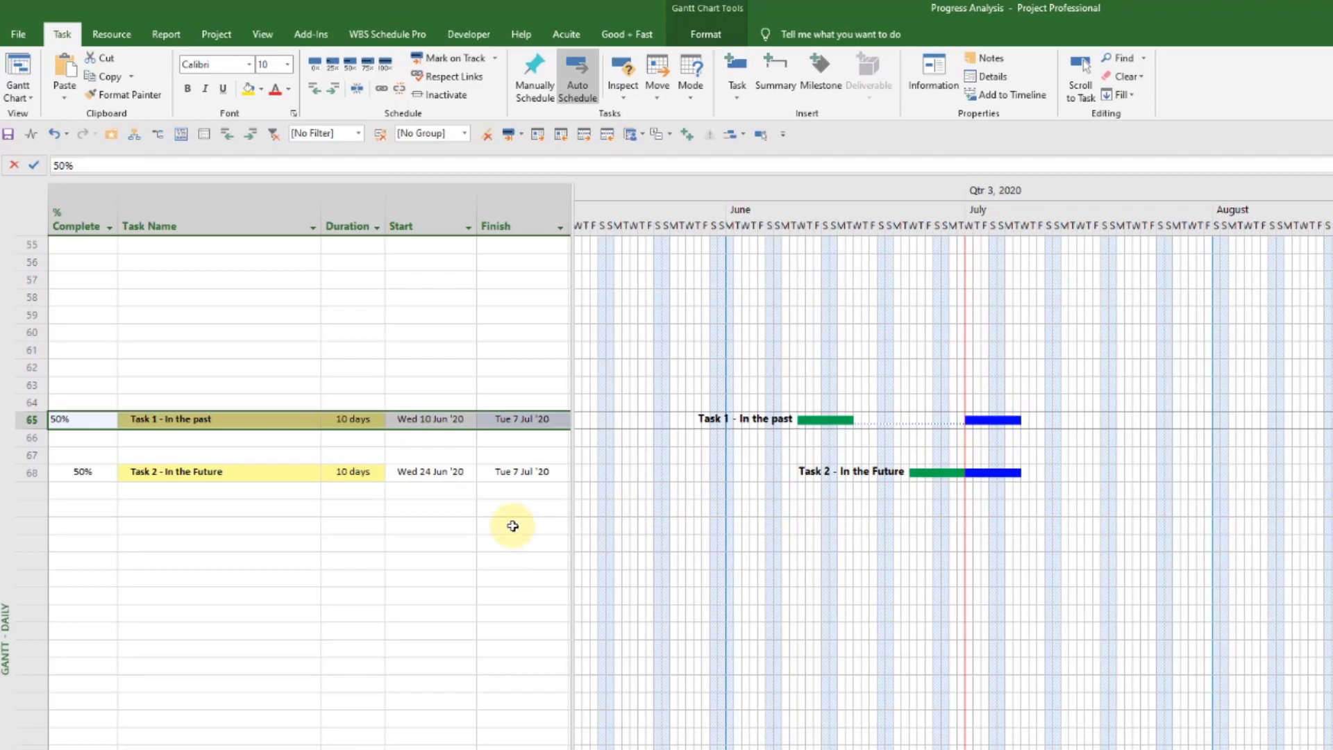
key("ctrl+z")
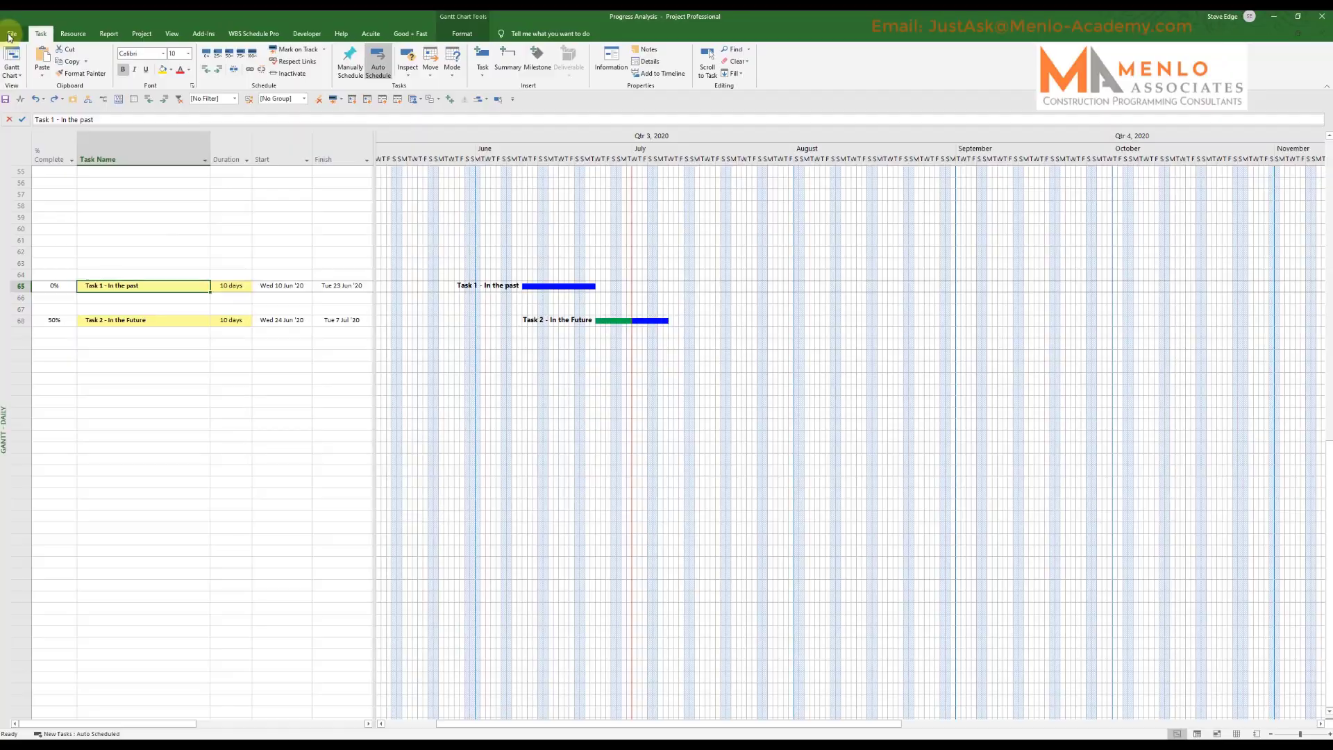
left_click(17, 34)
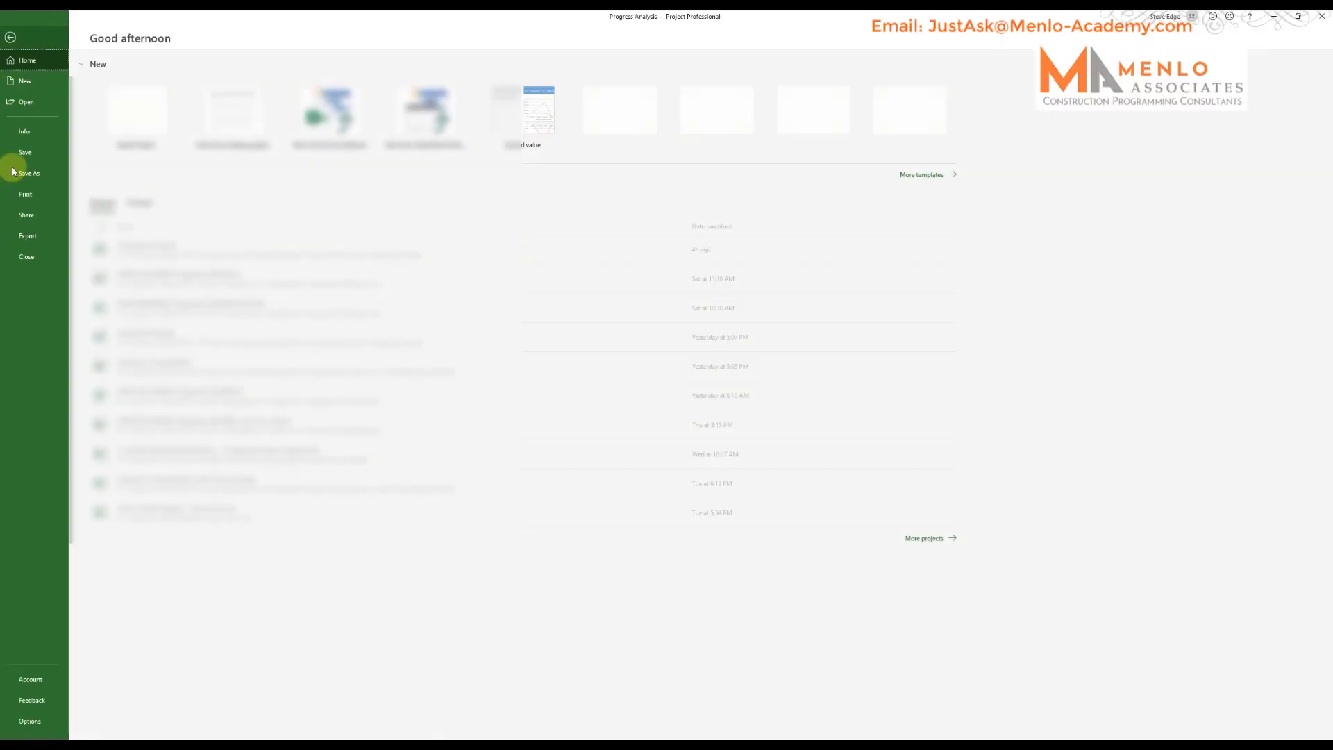
left_click(40, 721)
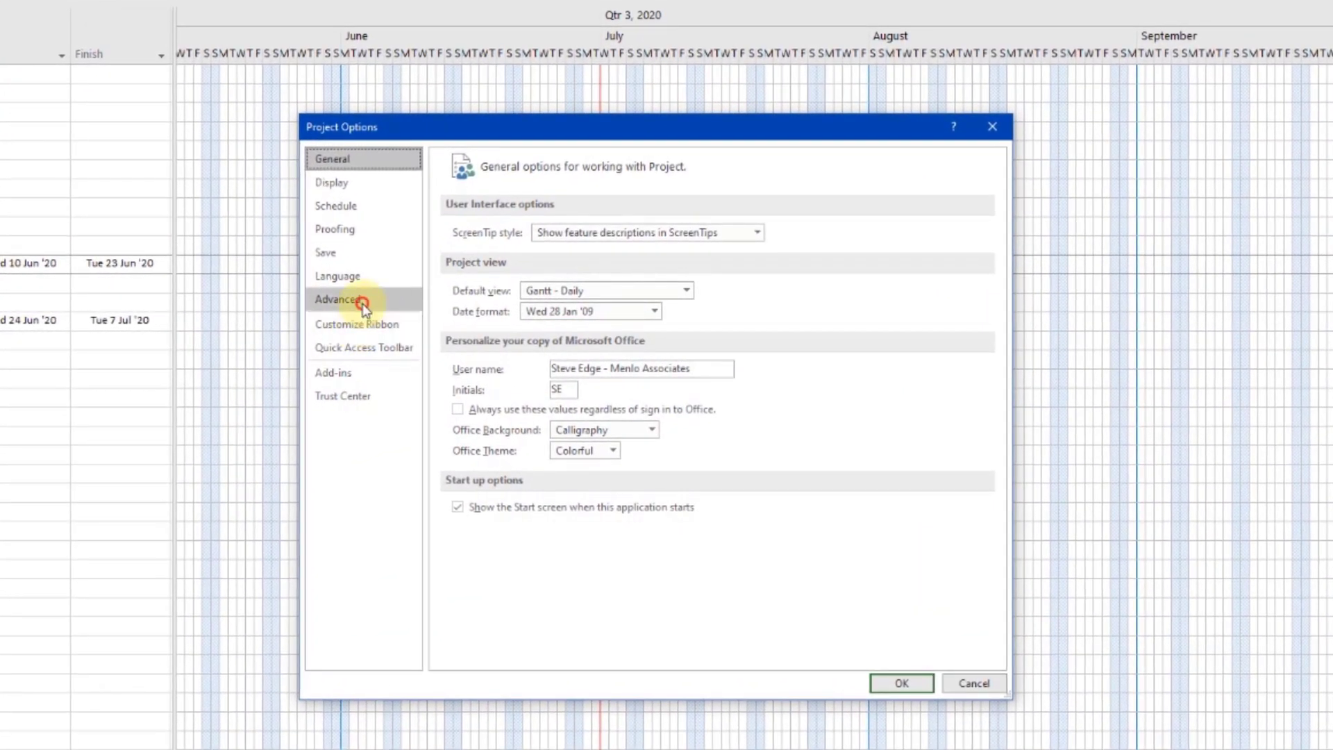
left_click(362, 304)
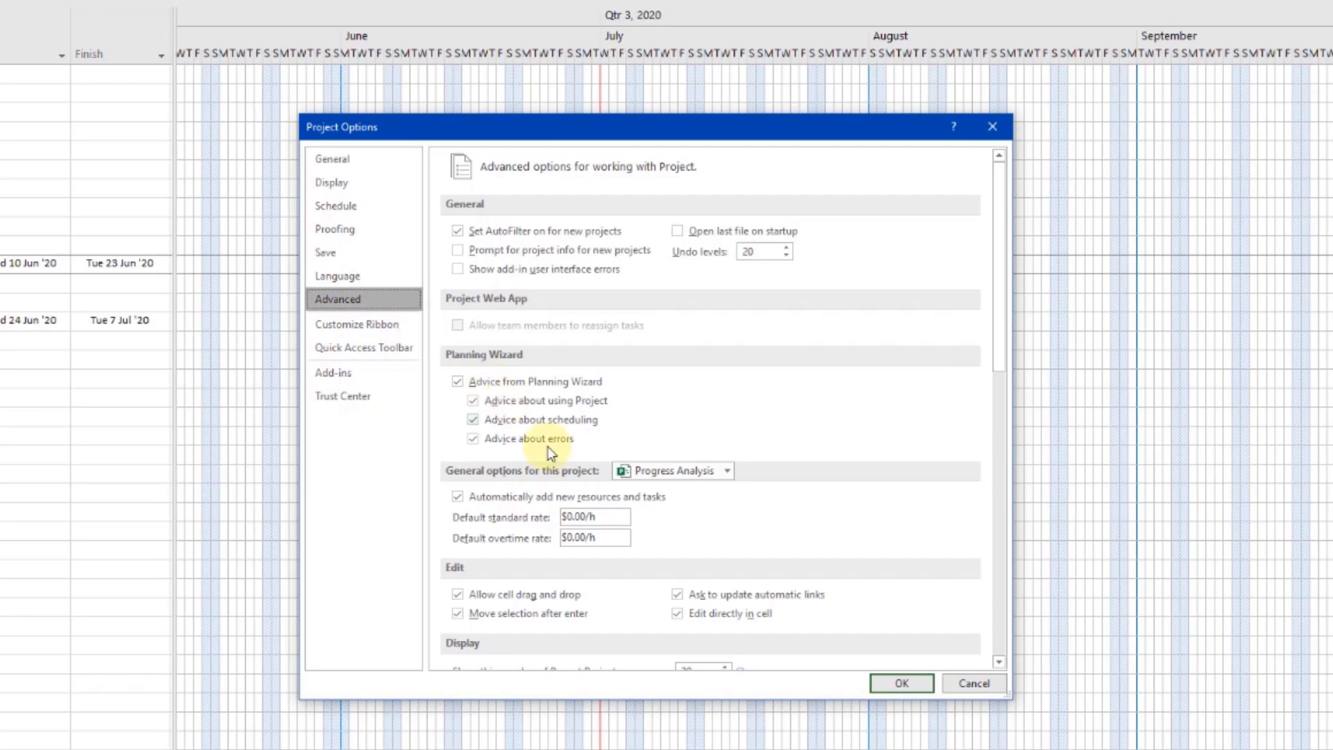
scroll(583, 526, "down", 10)
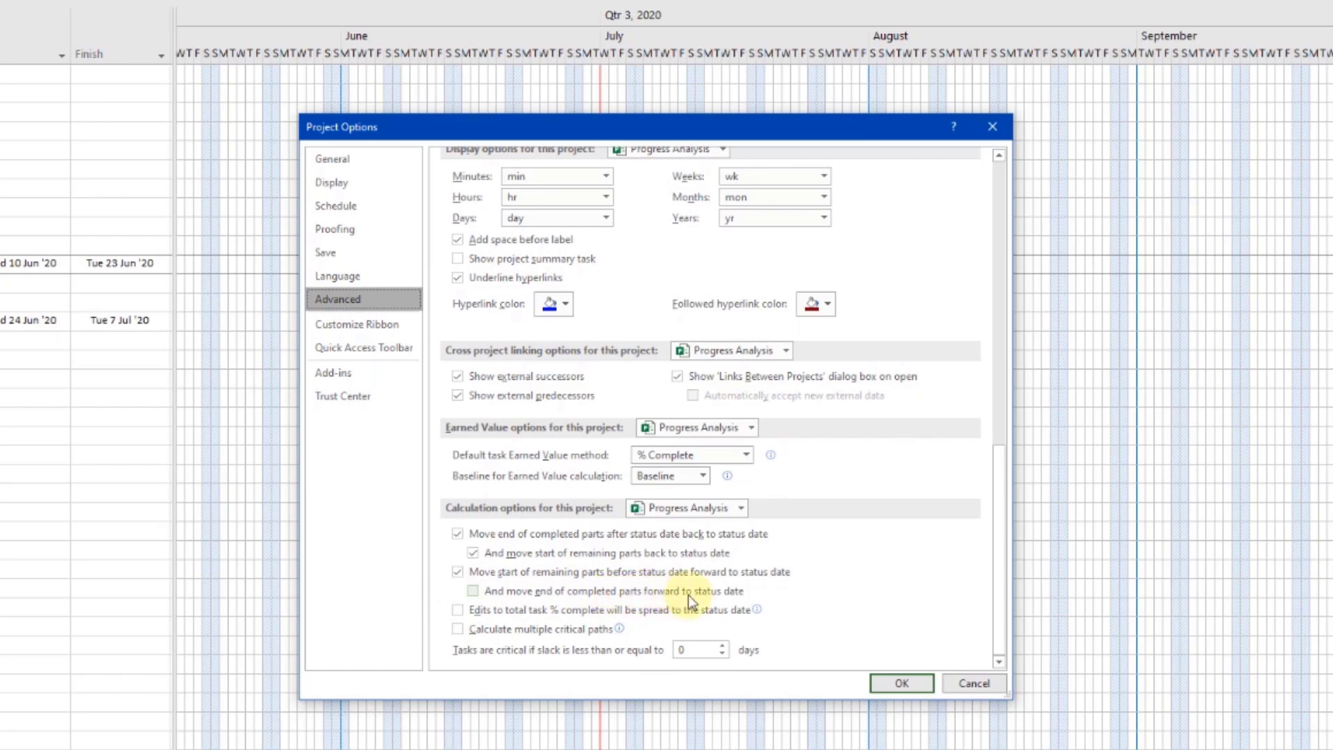
left_click(472, 591)
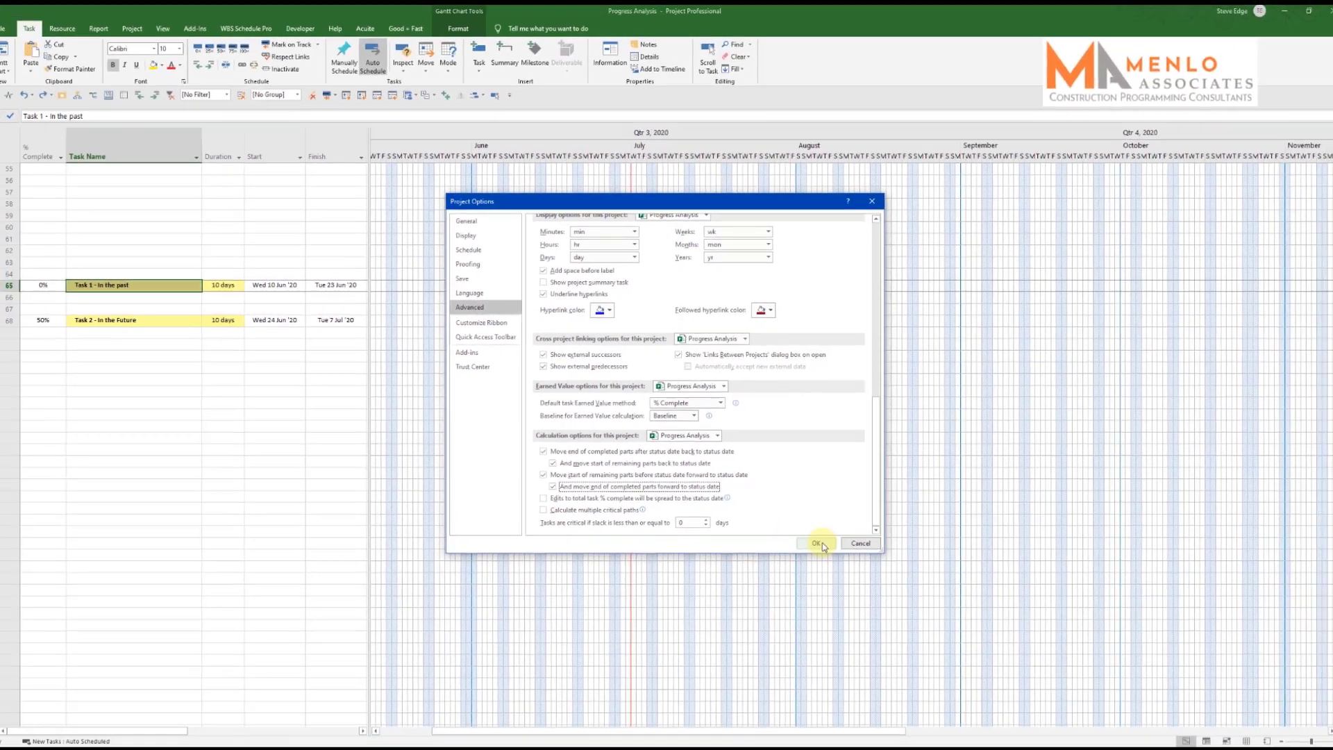
left_click(902, 683)
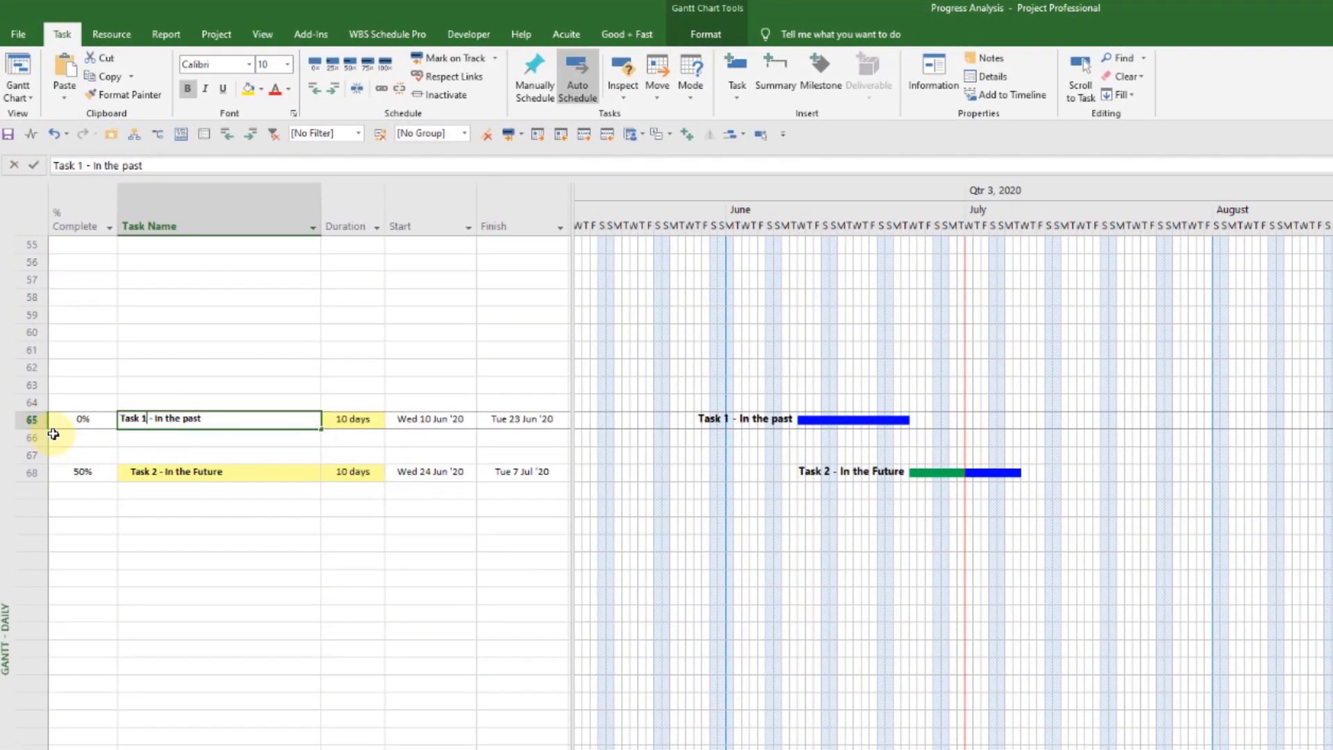
Set "Task 1 - In the past" to 50% complete
left_click(130, 440)
left_click(136, 421)
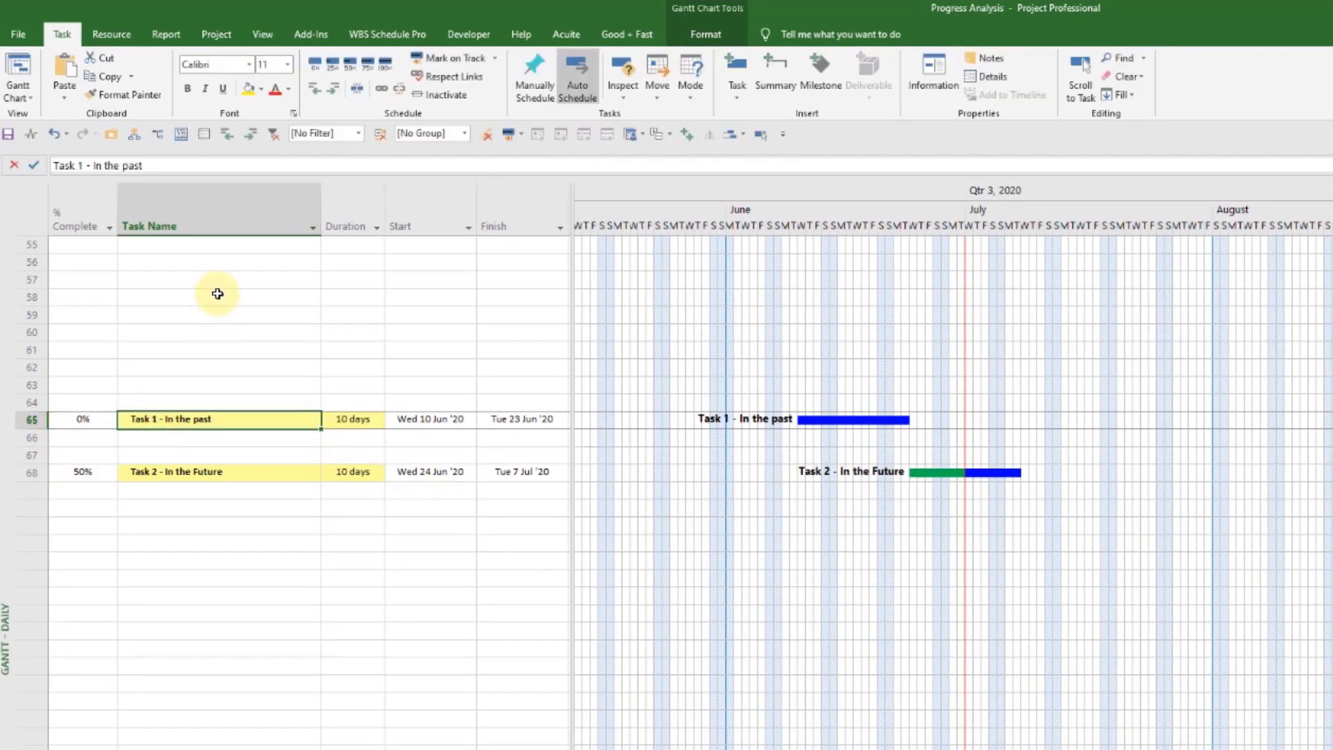
left_click(350, 65)
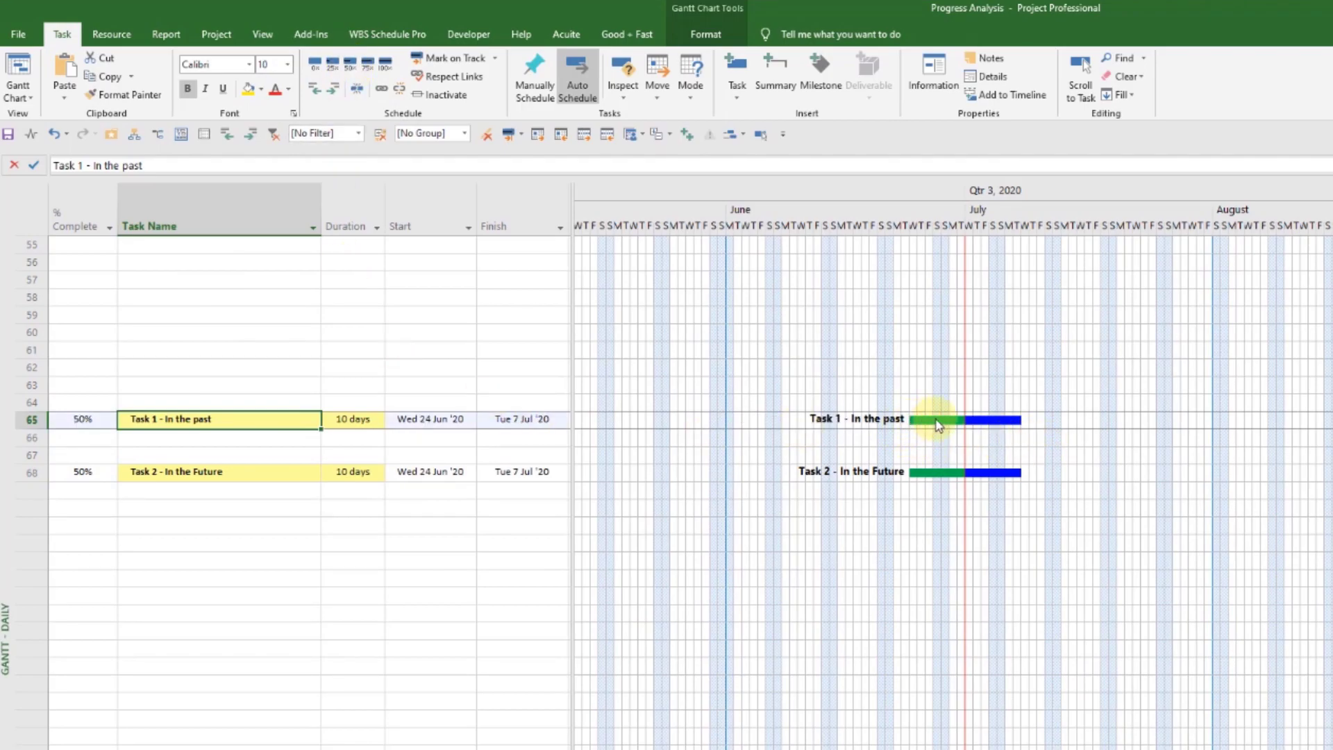
Compare the start dates and Gantt bars of "Task 1 - In the past" and "Task 2 - In the Future" against the status date
mouse_move(962, 424)
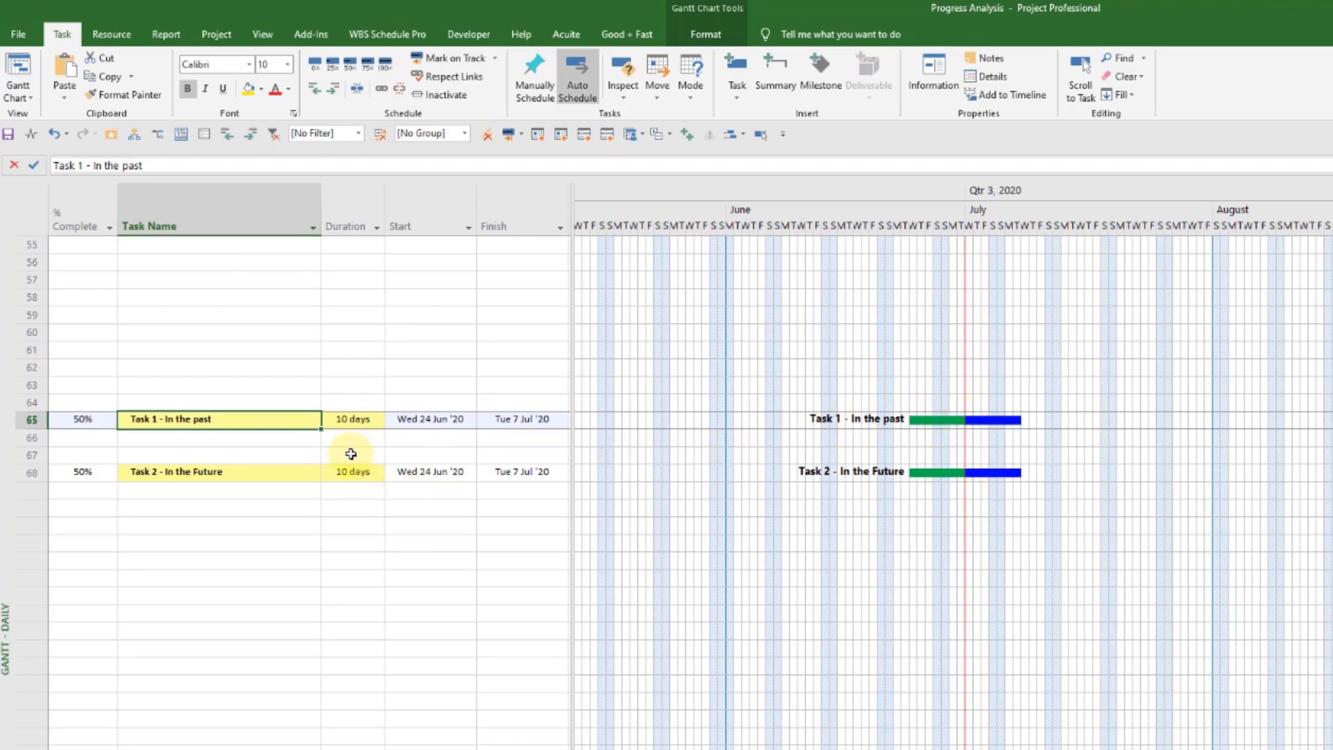
key("Right")
key("Right")
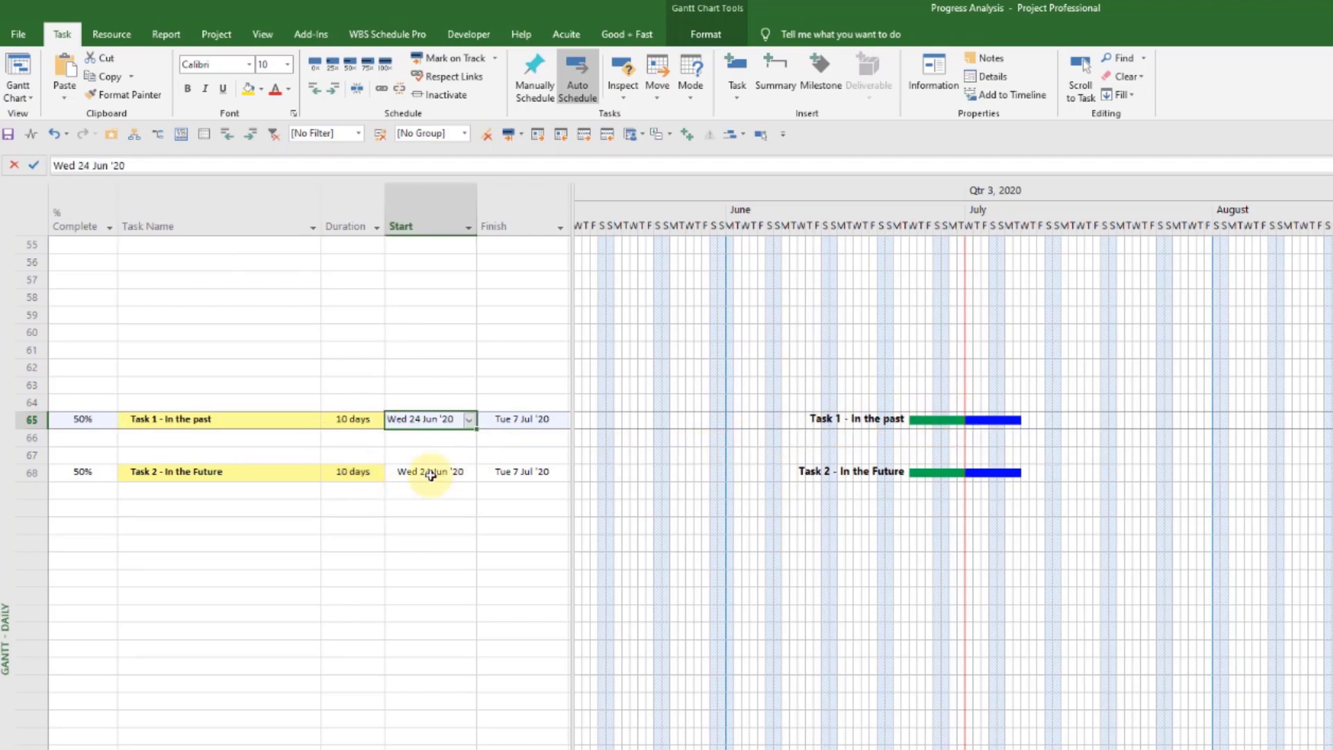
left_click(427, 501)
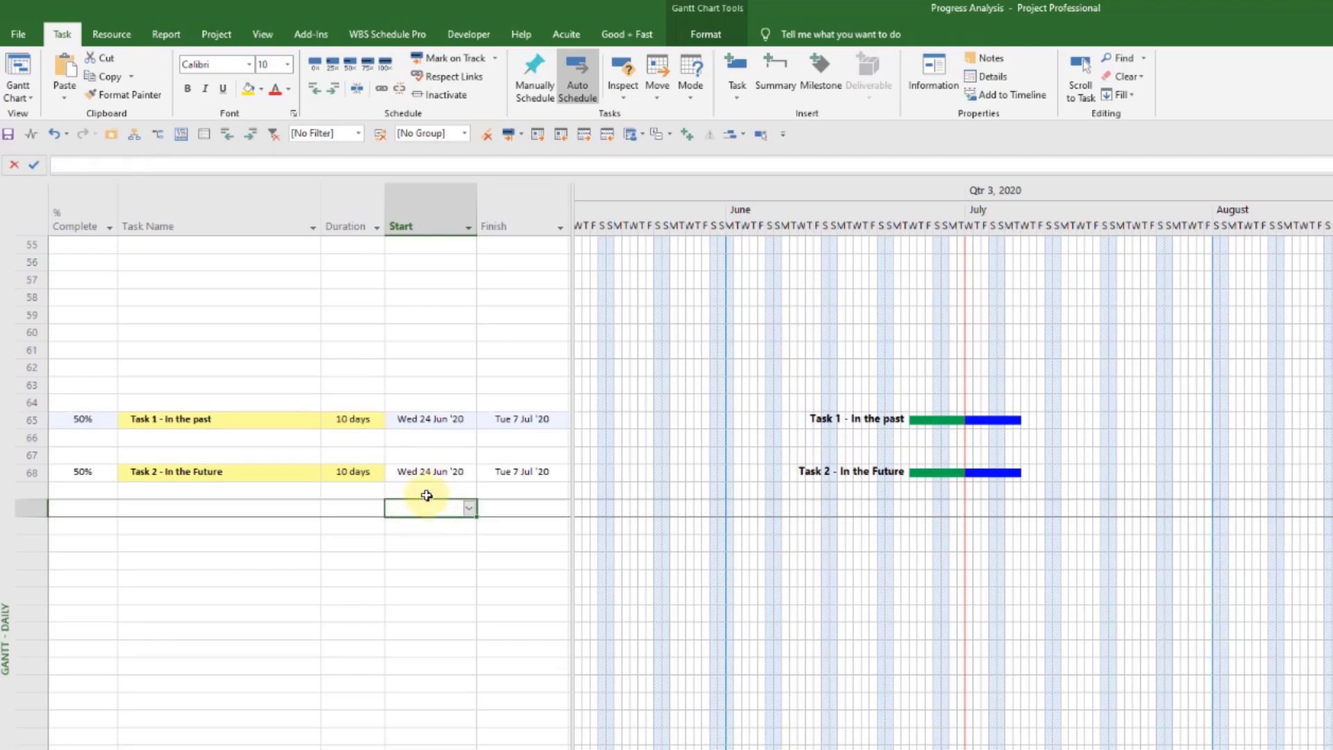
left_click(417, 420)
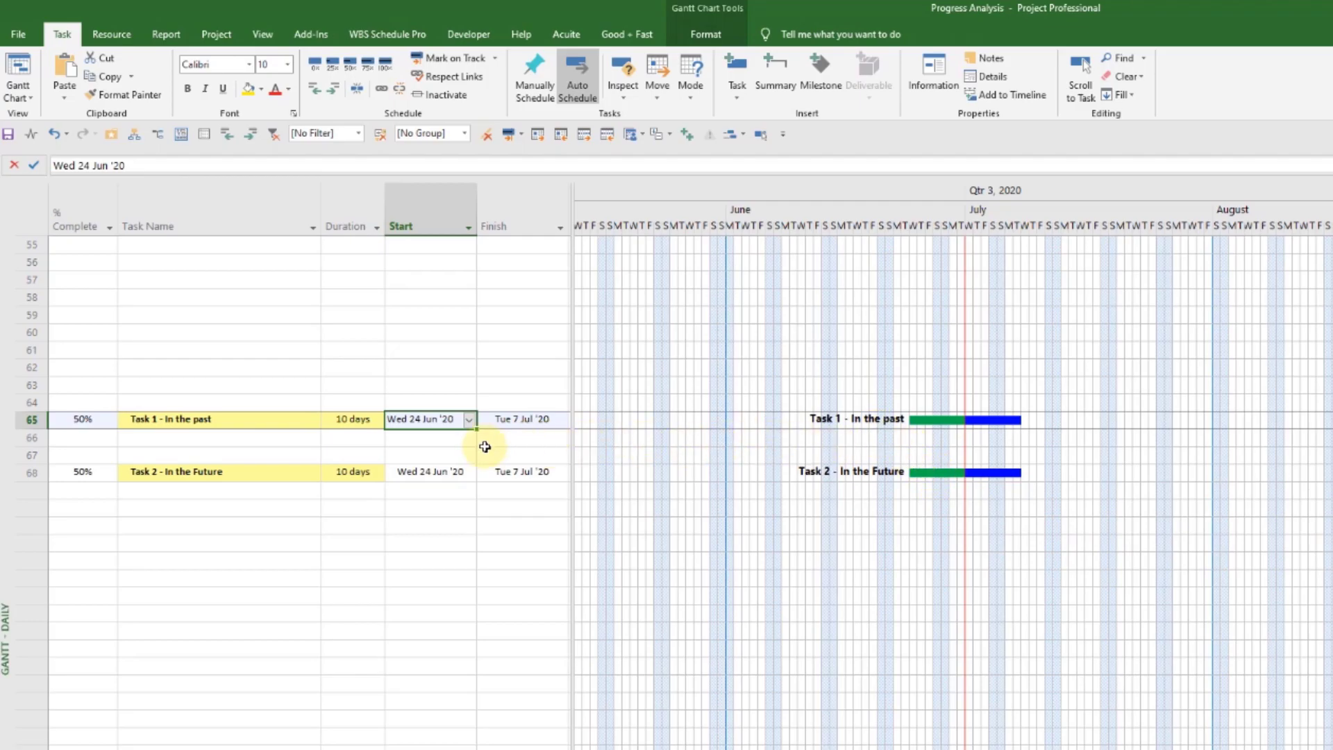
left_click(263, 419)
key("ctrl+b")
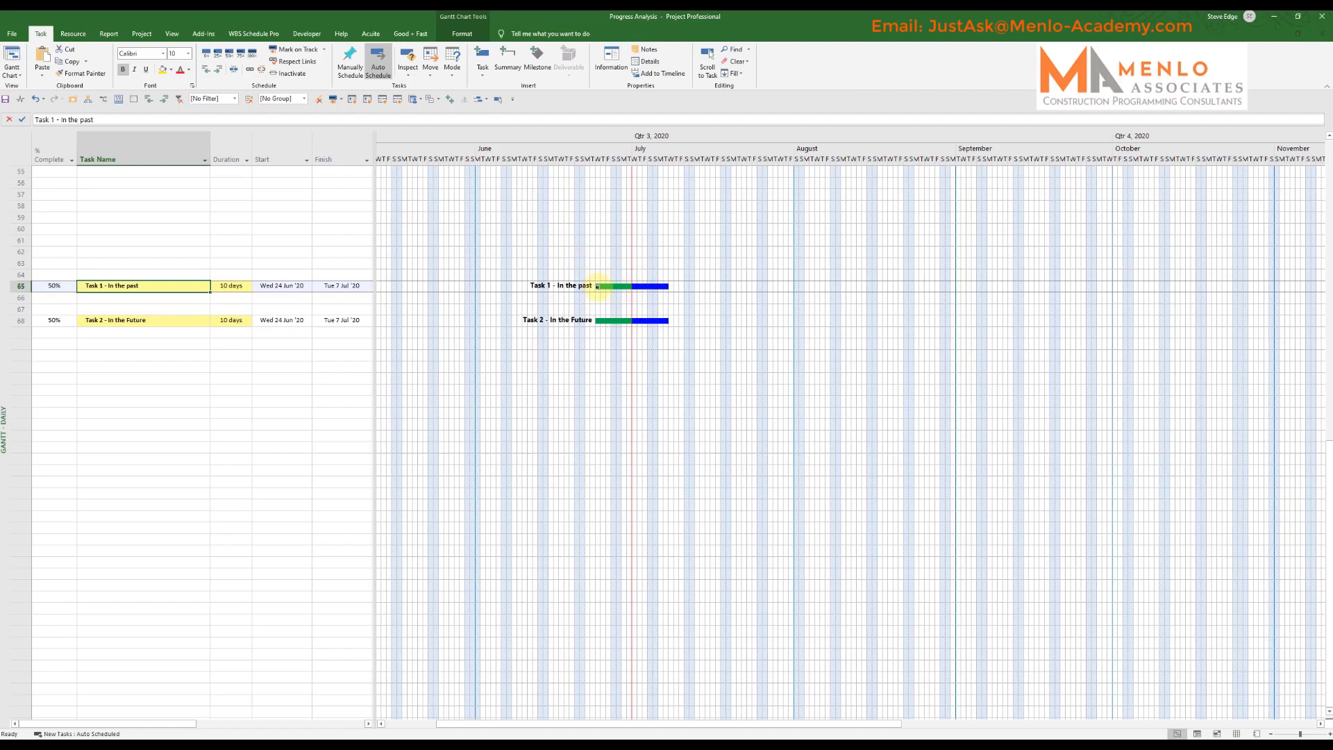
mouse_move(597, 287)
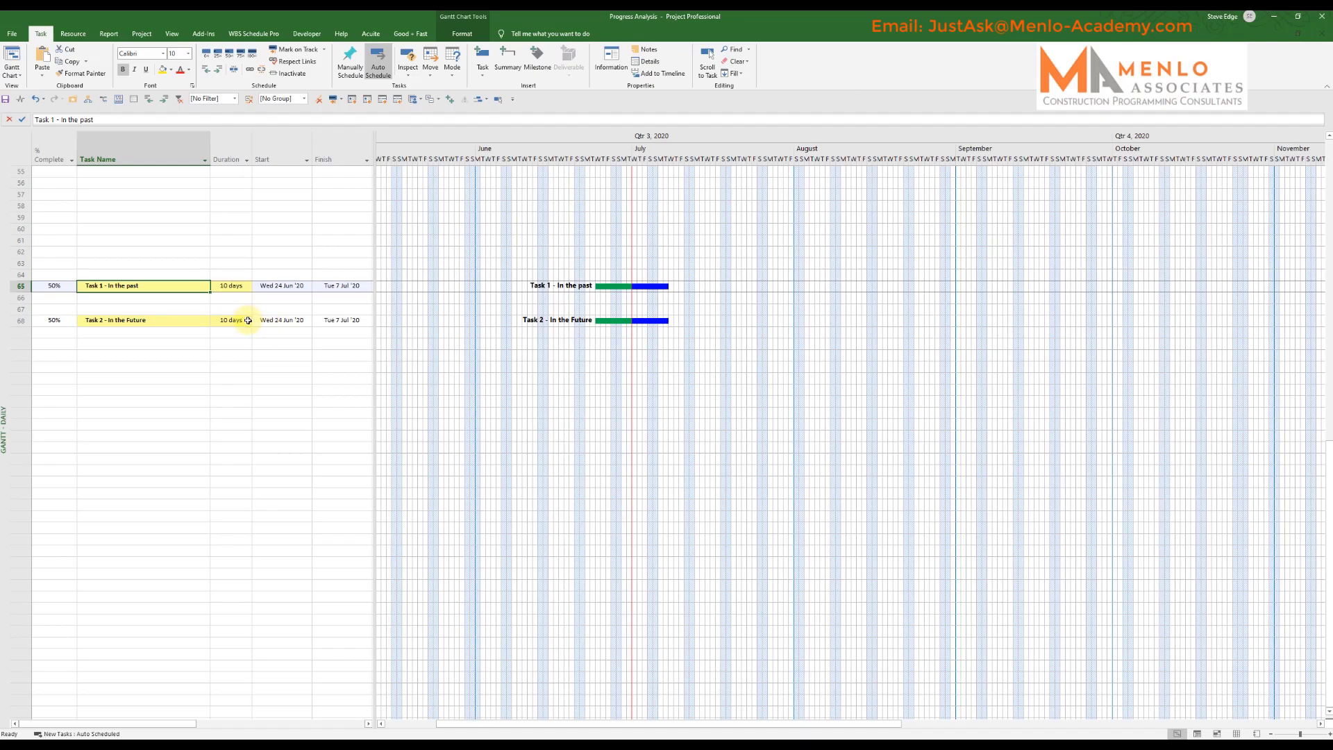
Undo the progress on "Task 1 - In the past" and reset "Task 2 - In the Future" to 0% complete
key("ctrl+z")
left_click(171, 322)
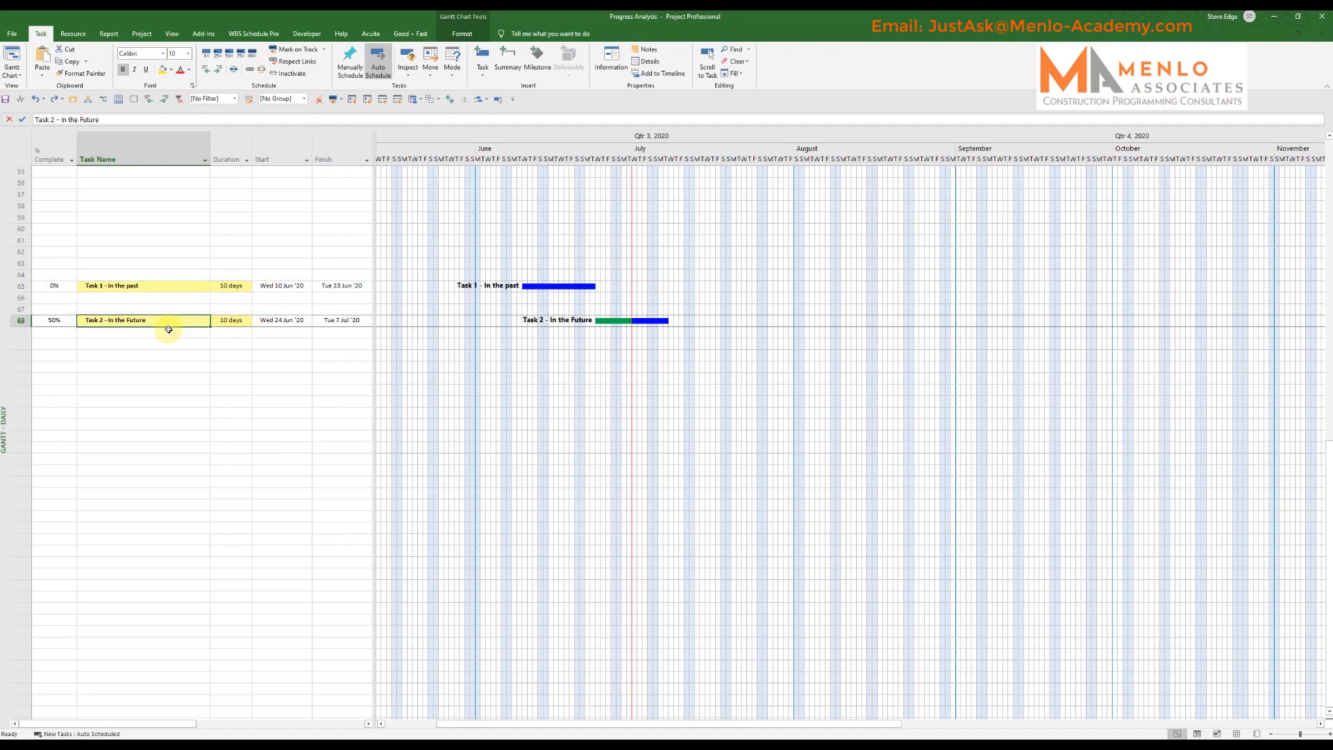
left_click(170, 308)
left_click(158, 321)
left_click(207, 53)
Set the default "Baseline" for the entire project
scroll(209, 324, "up", 2)
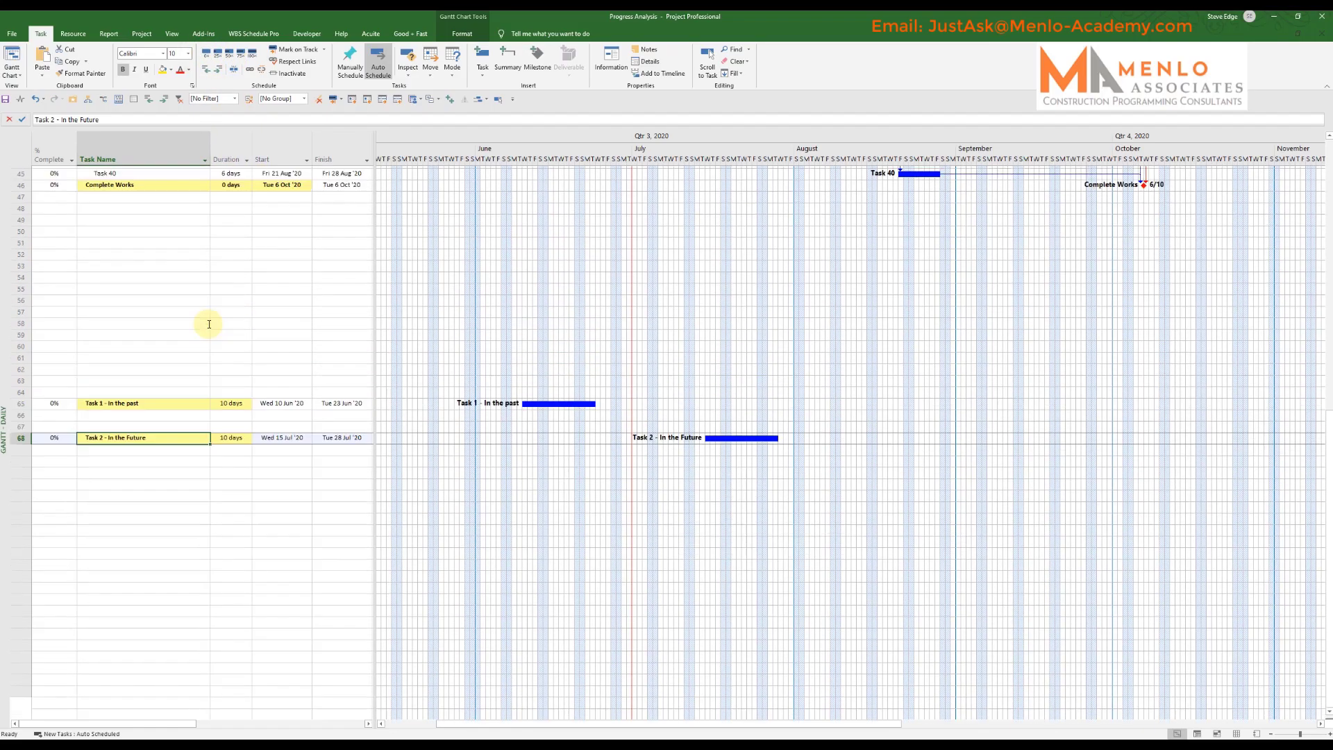
scroll(209, 324, "up", 15)
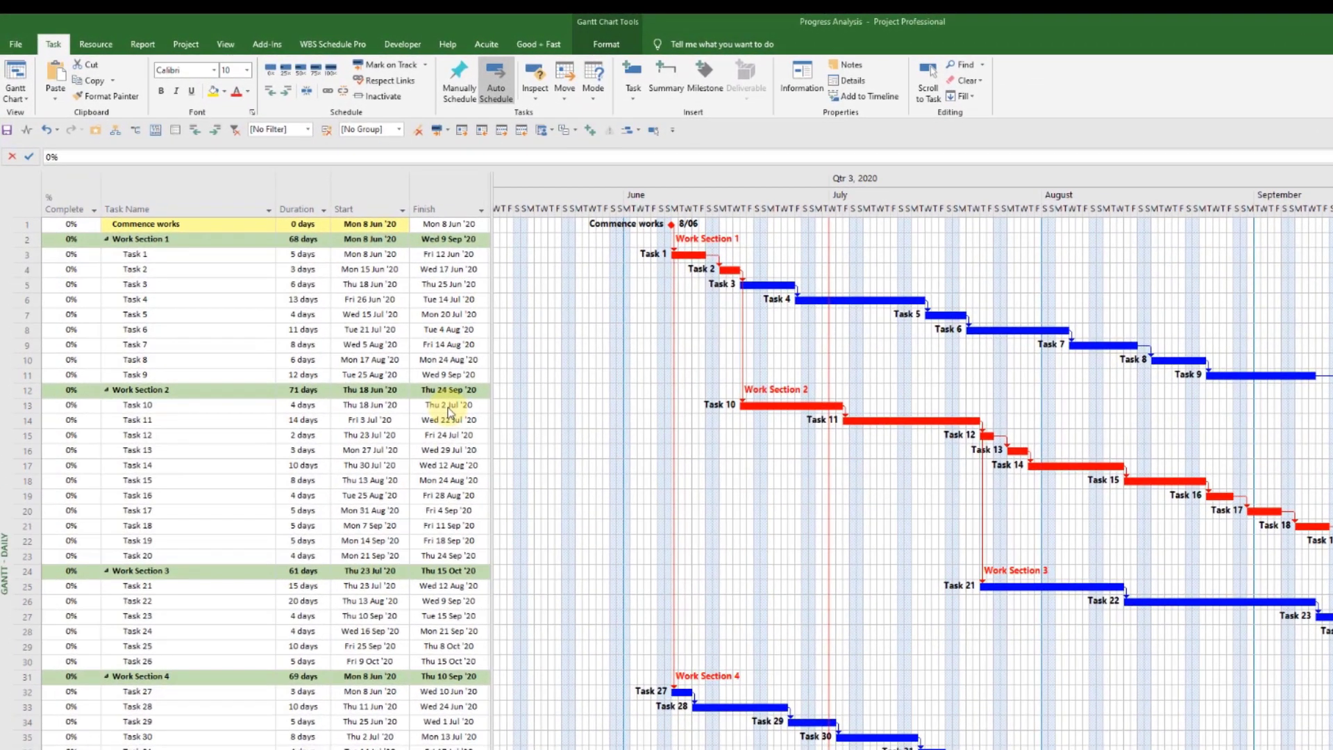
left_click(185, 45)
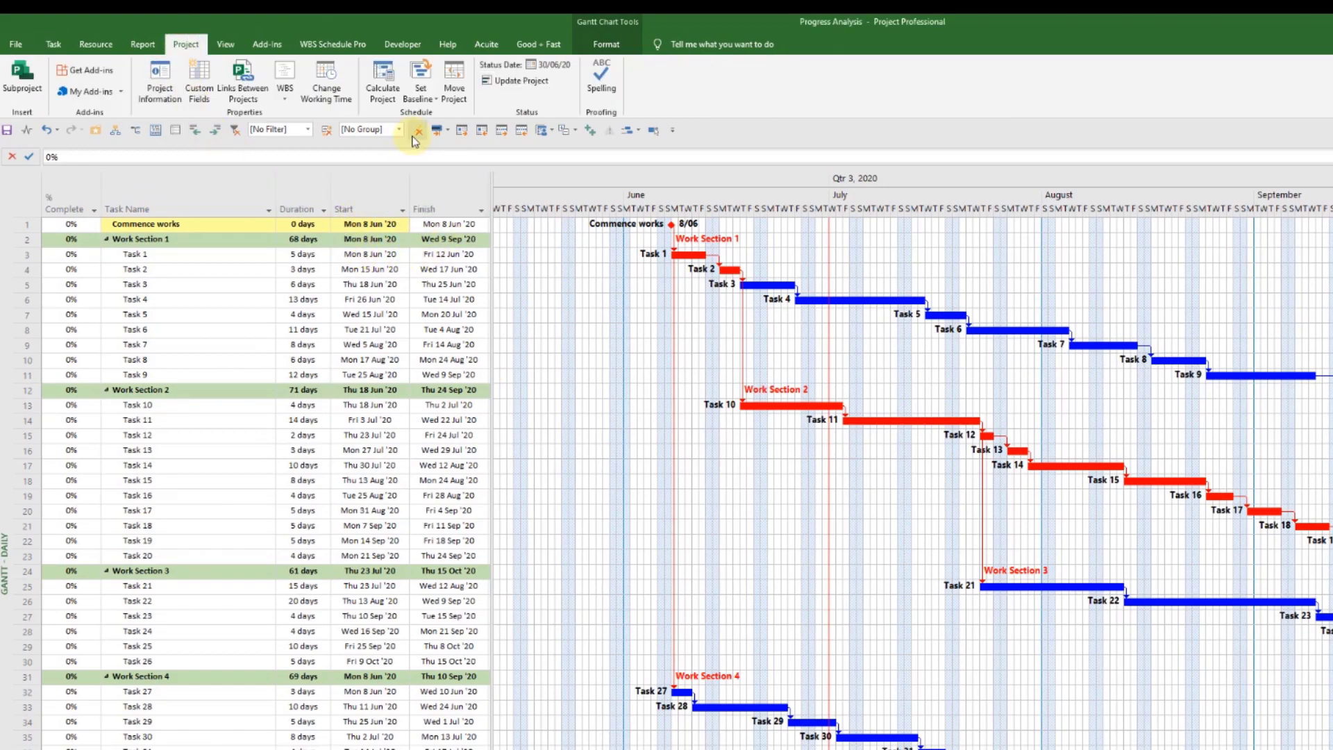
left_click(421, 98)
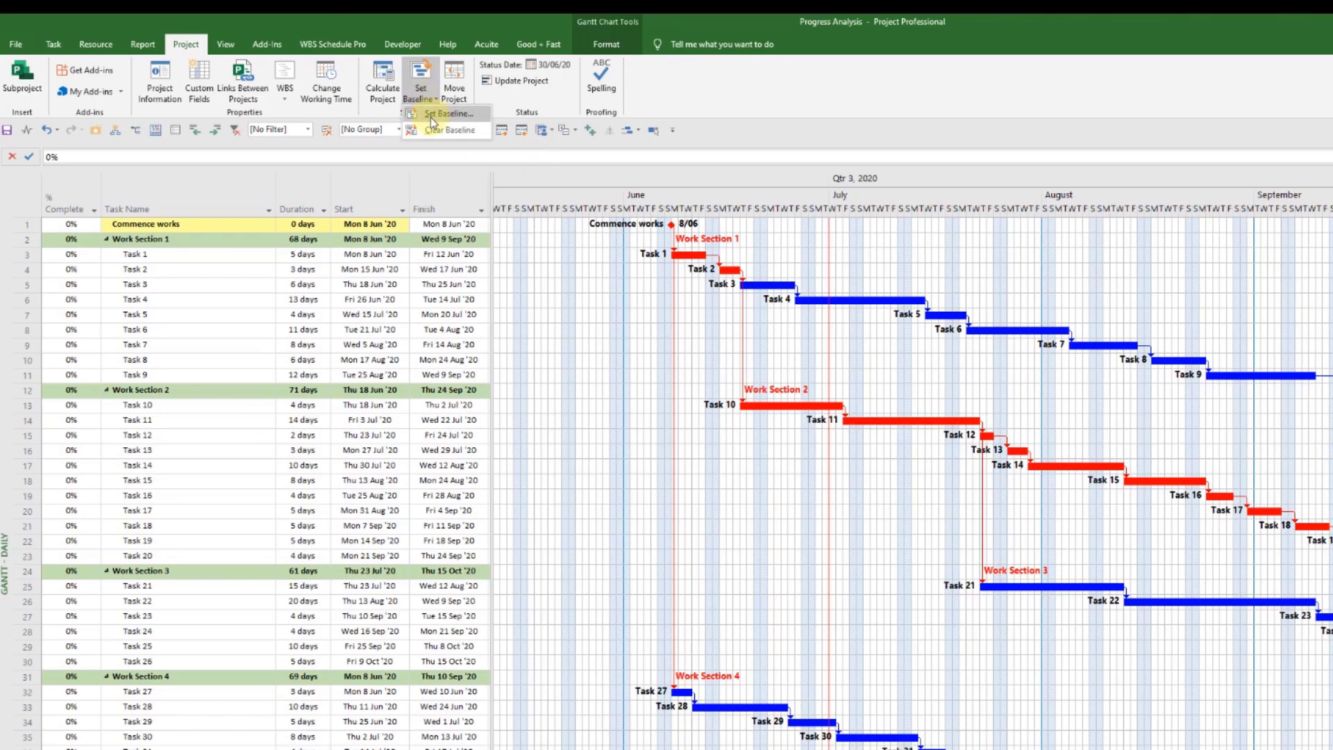
left_click(432, 114)
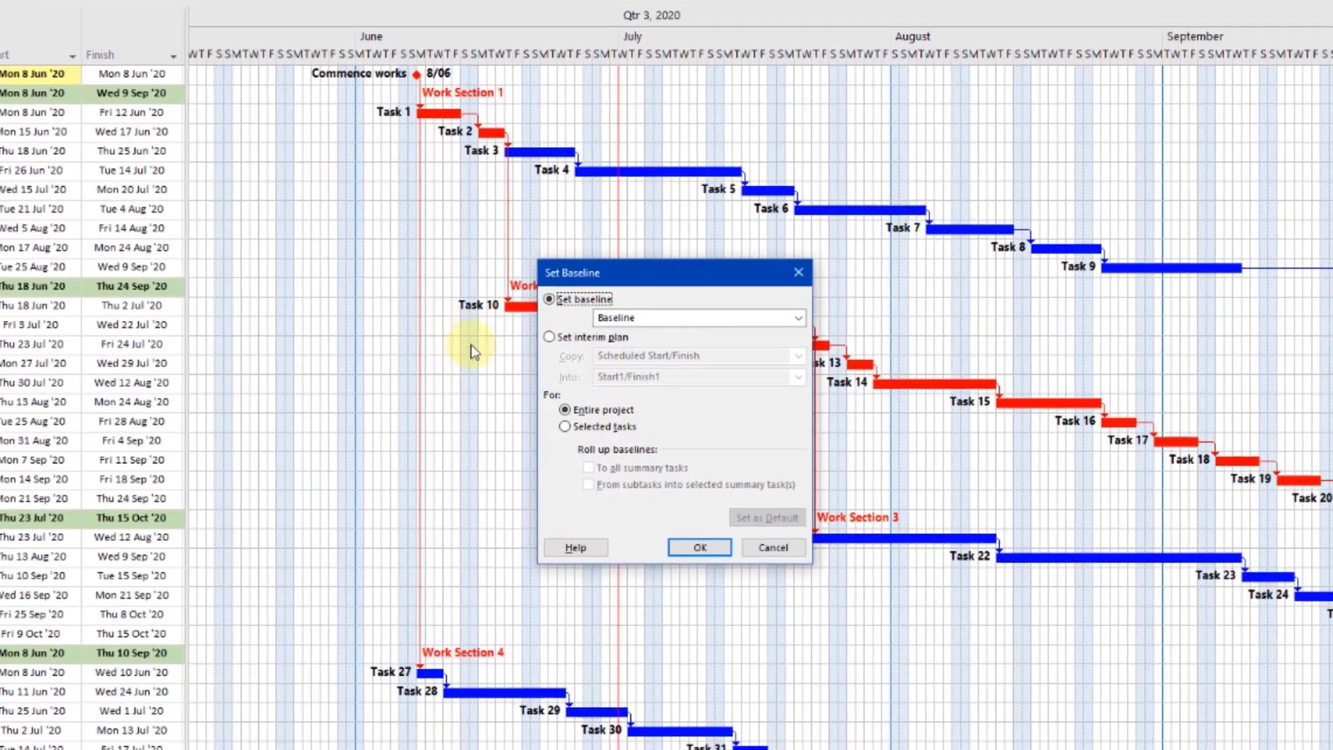
left_click(566, 411)
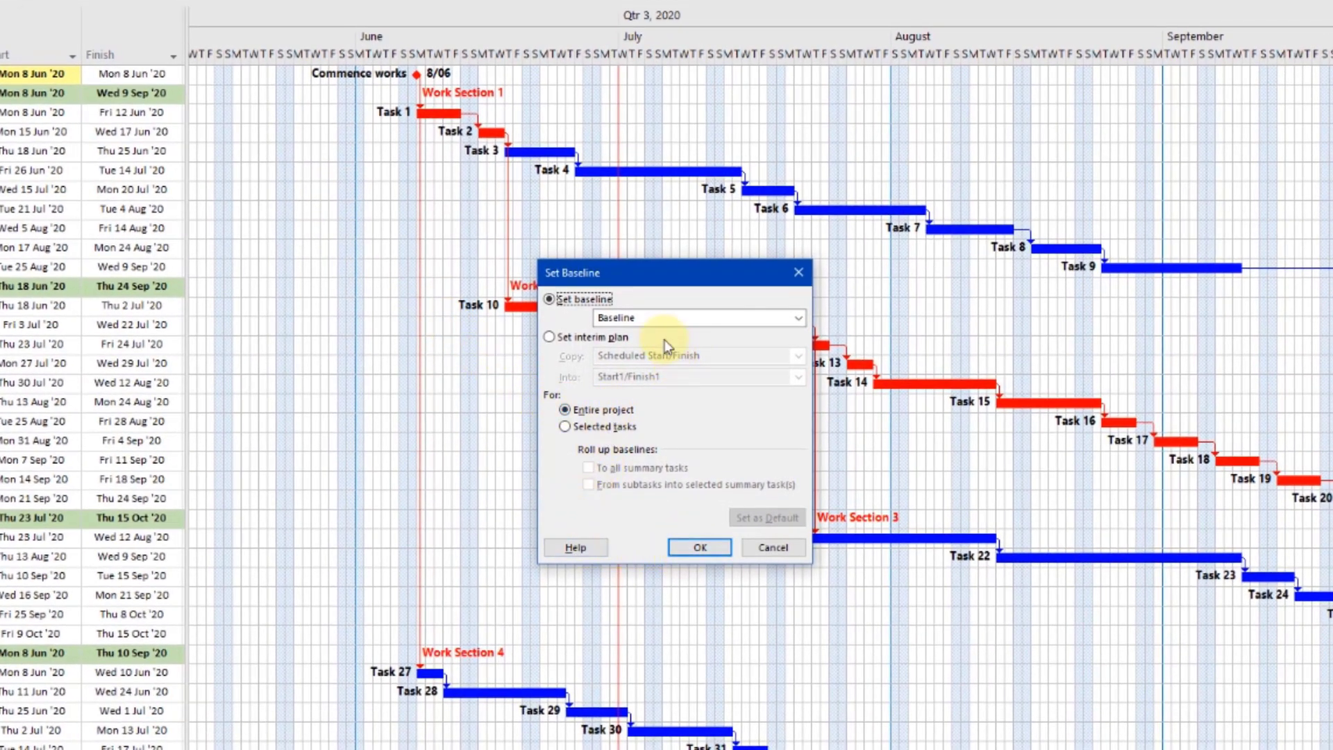
left_click(798, 320)
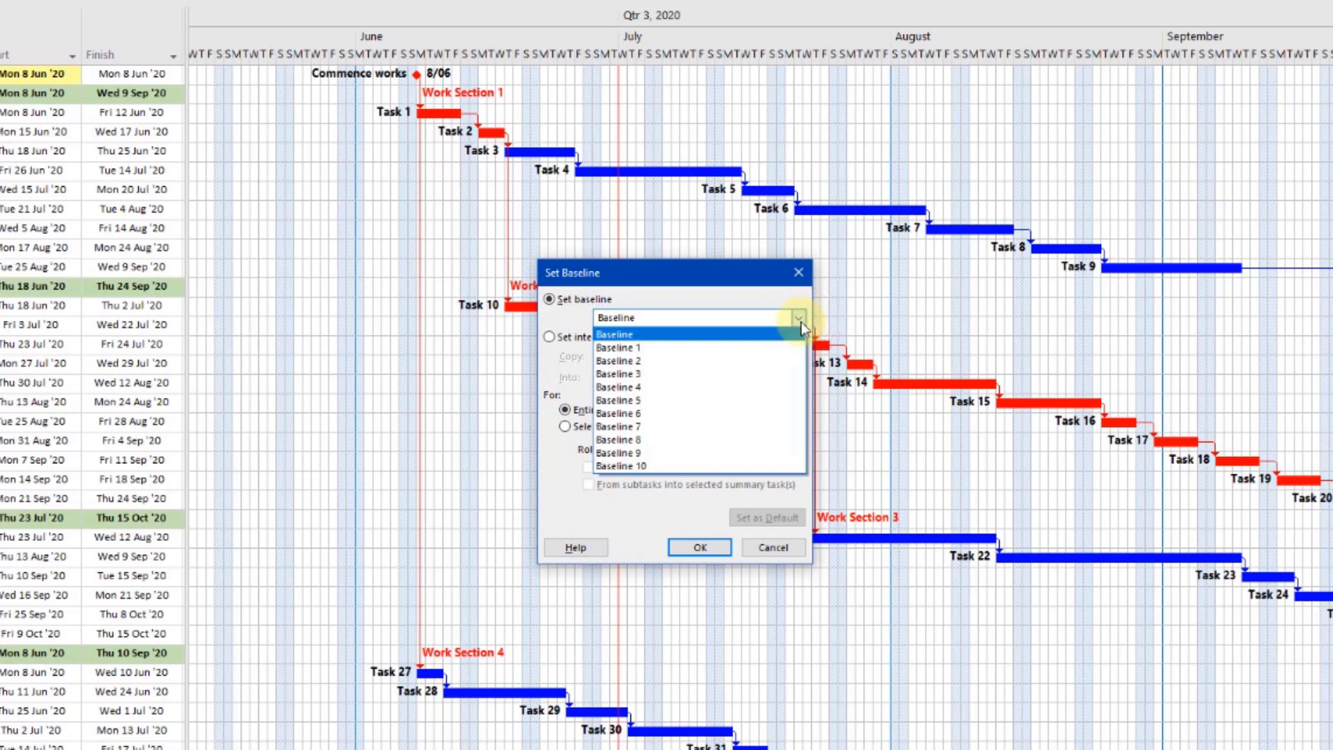
left_click(633, 336)
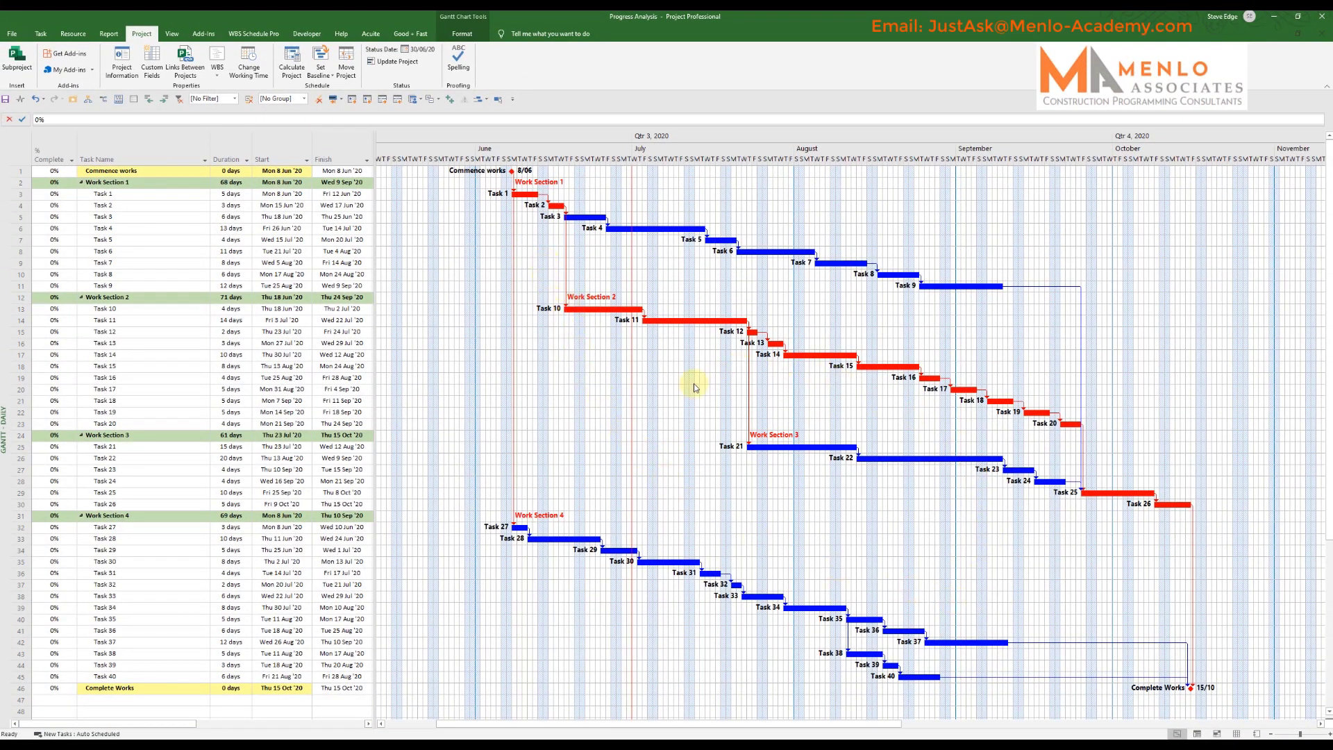
Display the saved "Baseline" bars in the Gantt chart
left_click(462, 33)
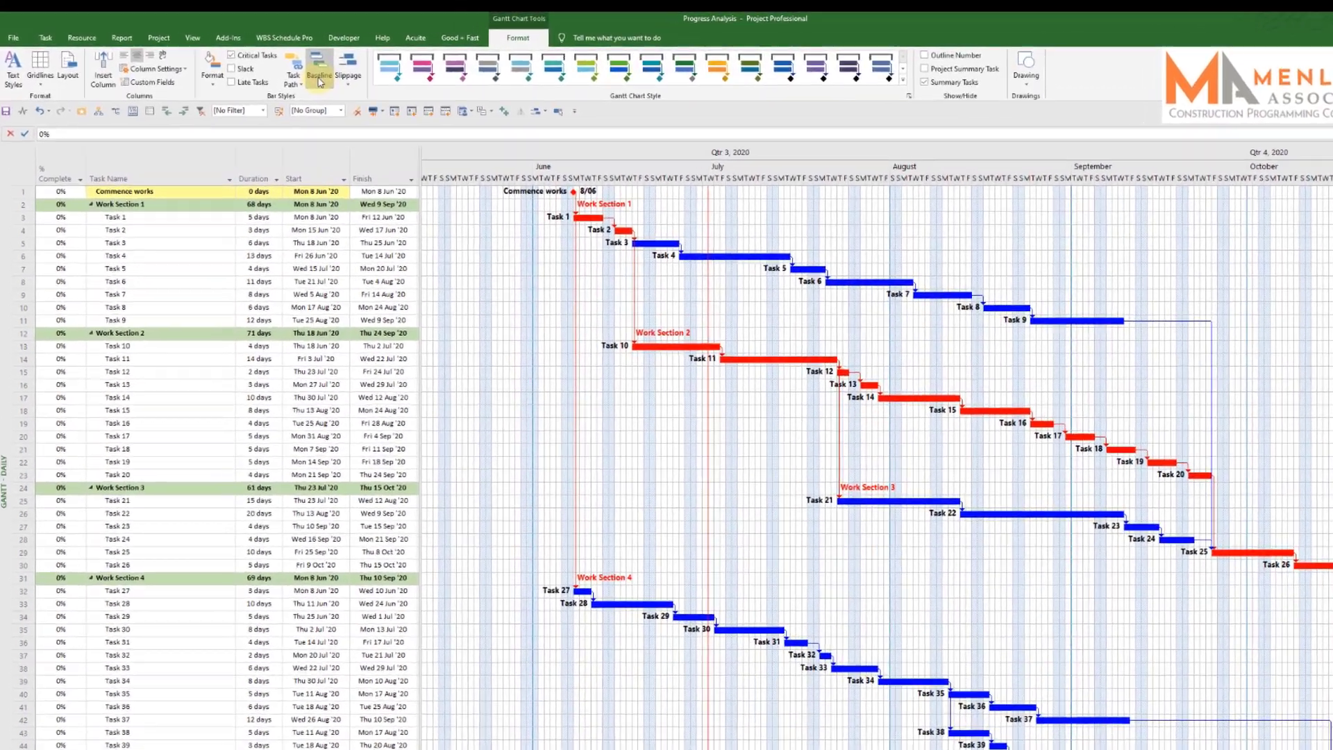
left_click(319, 82)
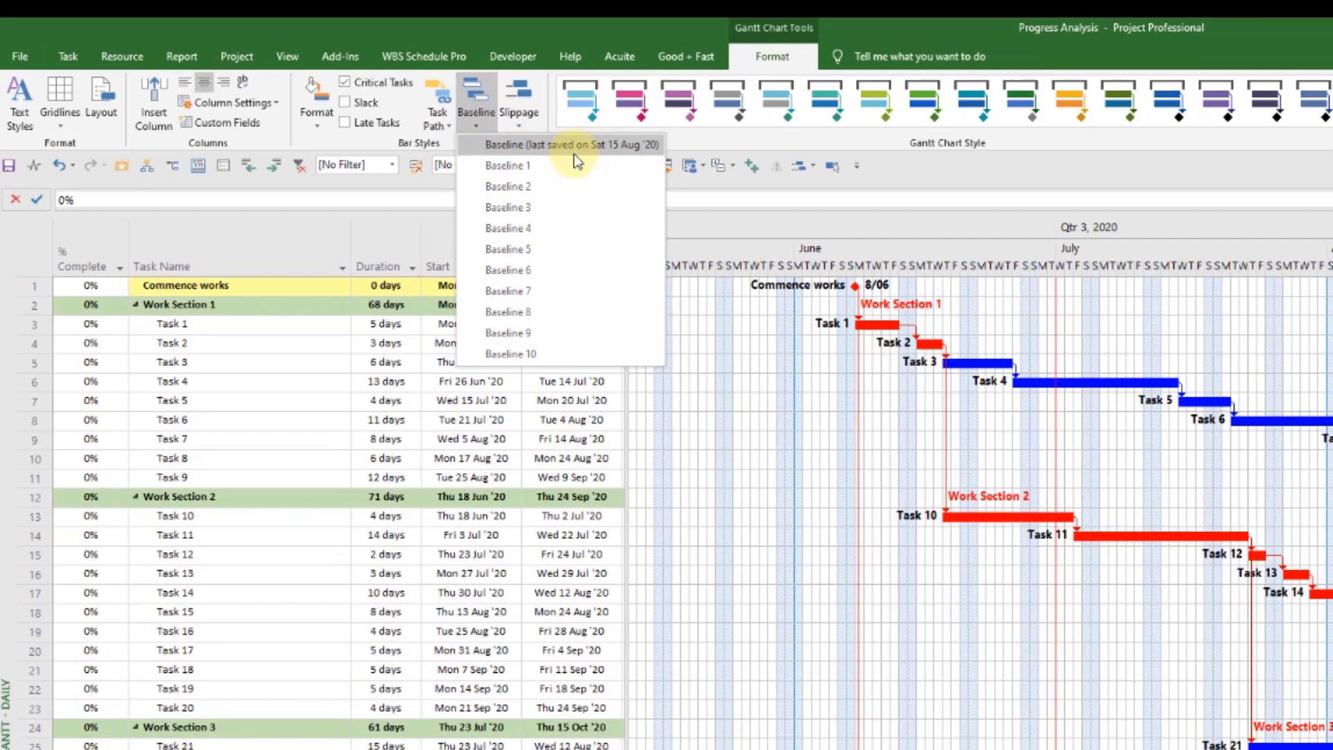
left_click(576, 145)
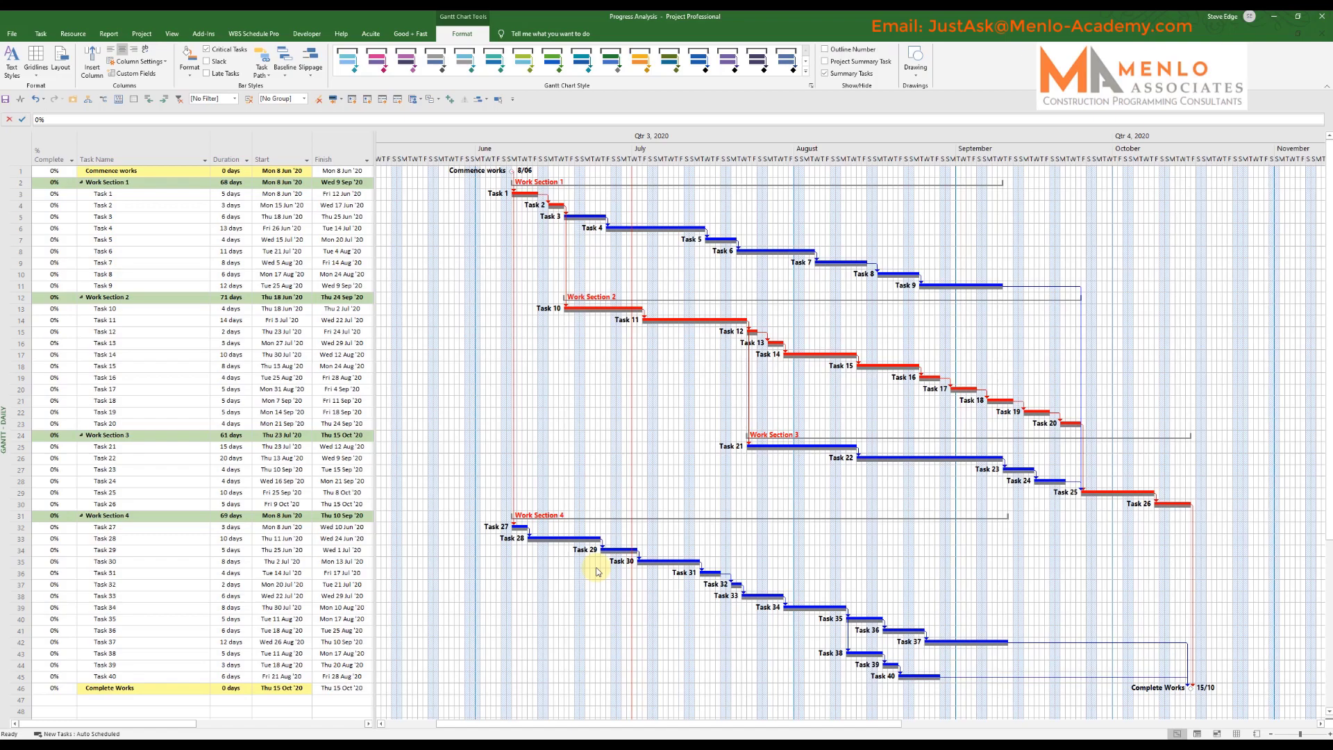
Insert a new task named "Delay 1" between Task 28 and Task 29 with a duration of 6 days
left_click(153, 541)
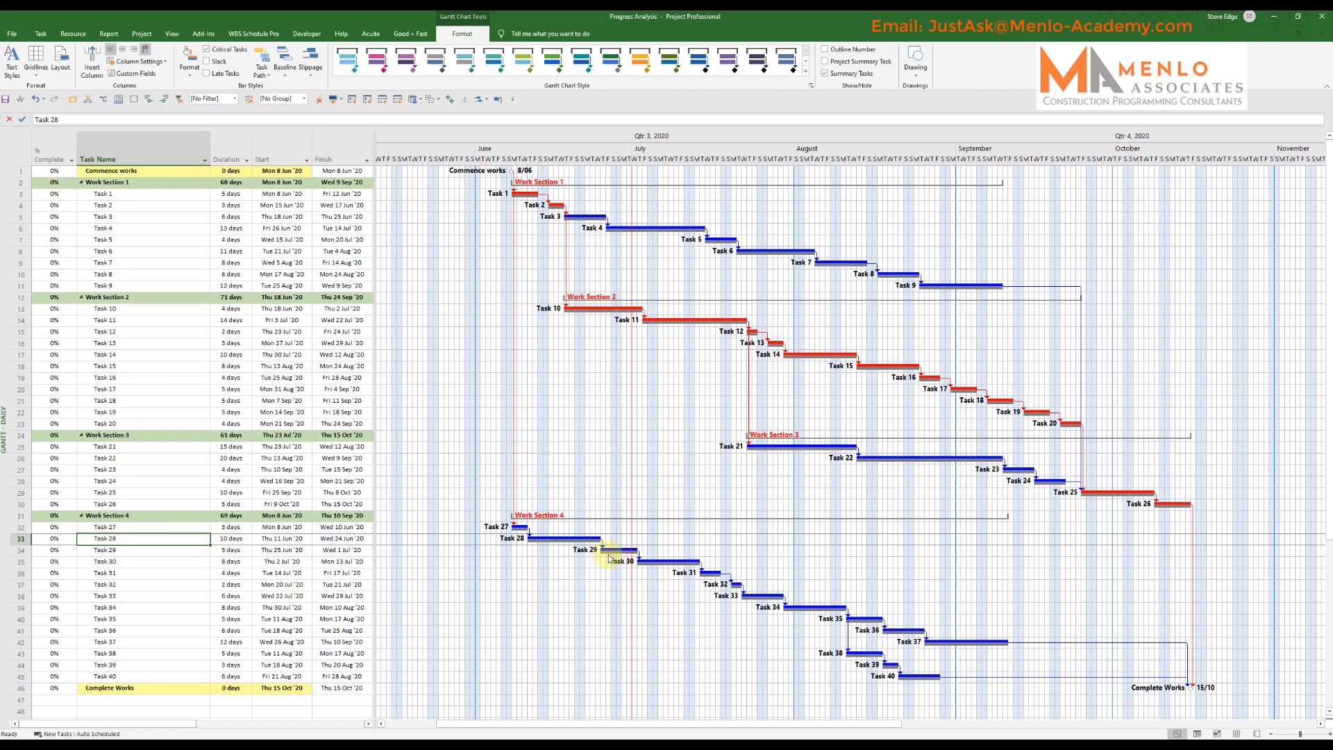
left_click(189, 554)
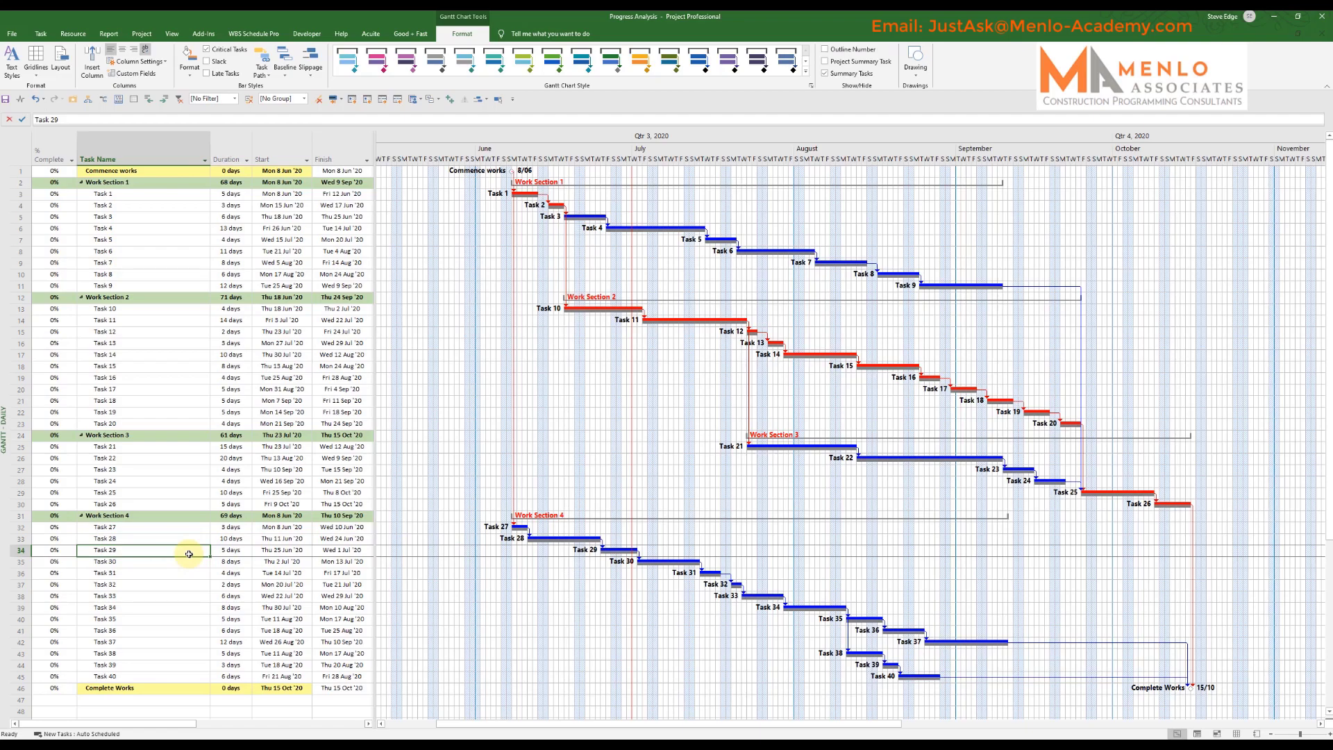
key("Insert")
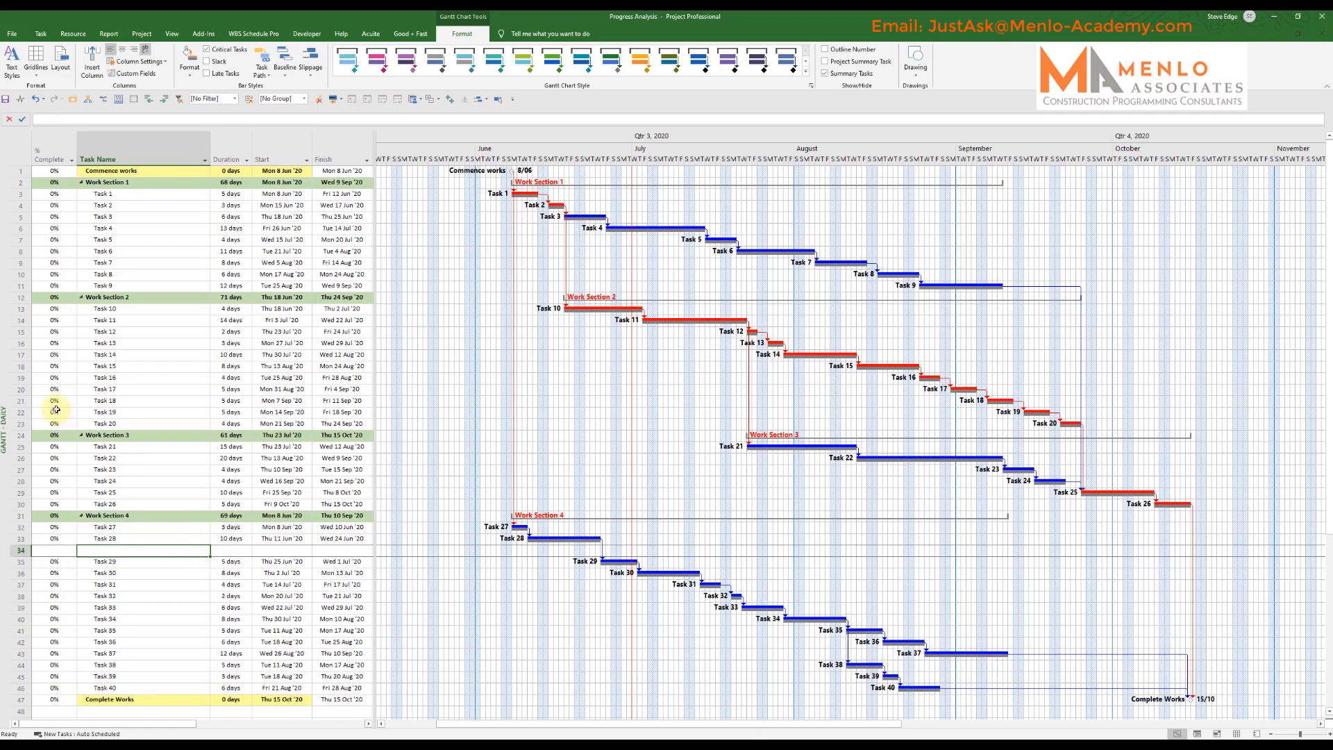
type("D")
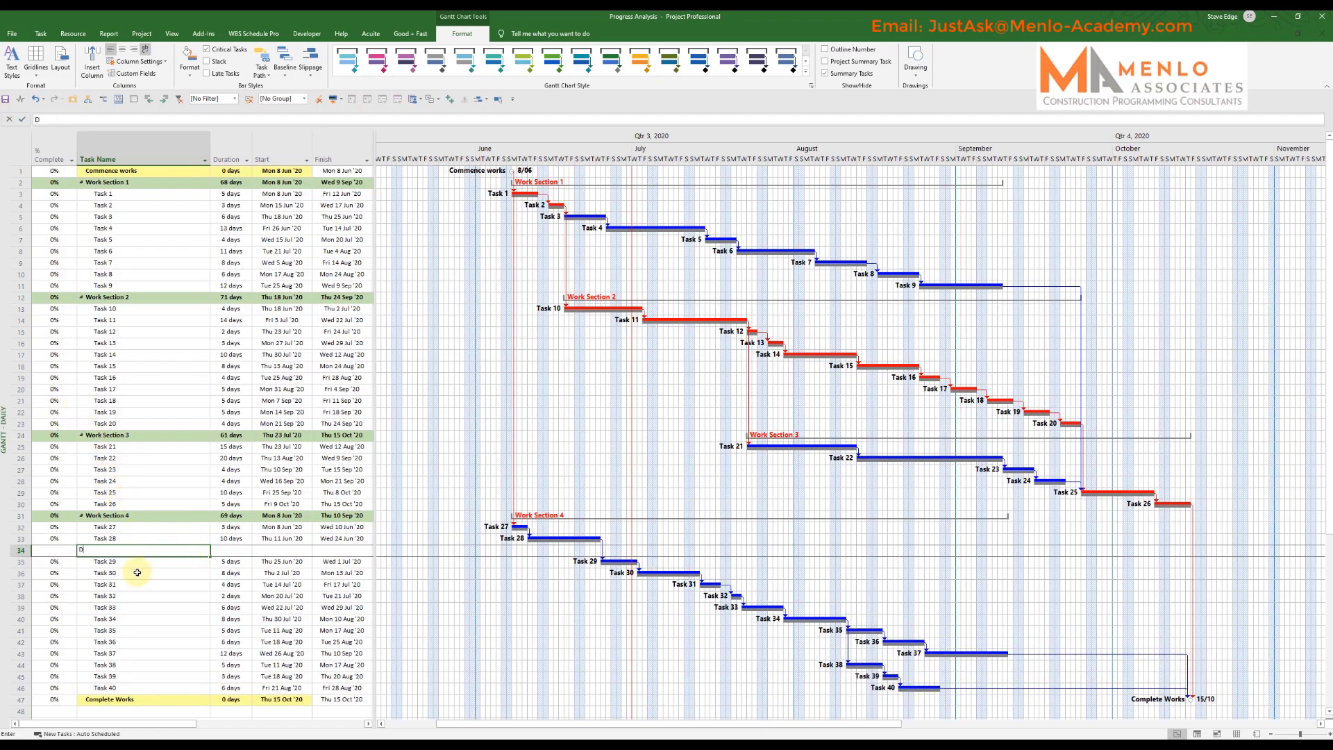
type("elay 1")
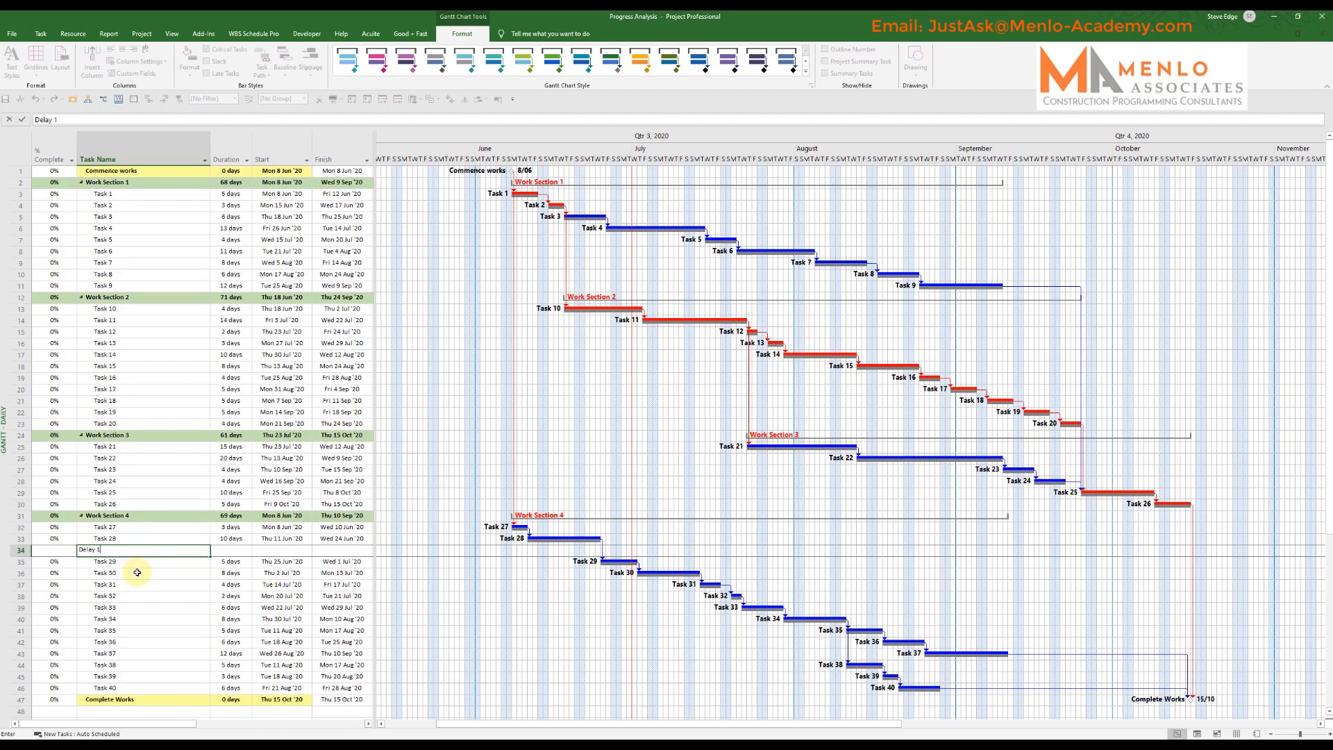
left_click(228, 552)
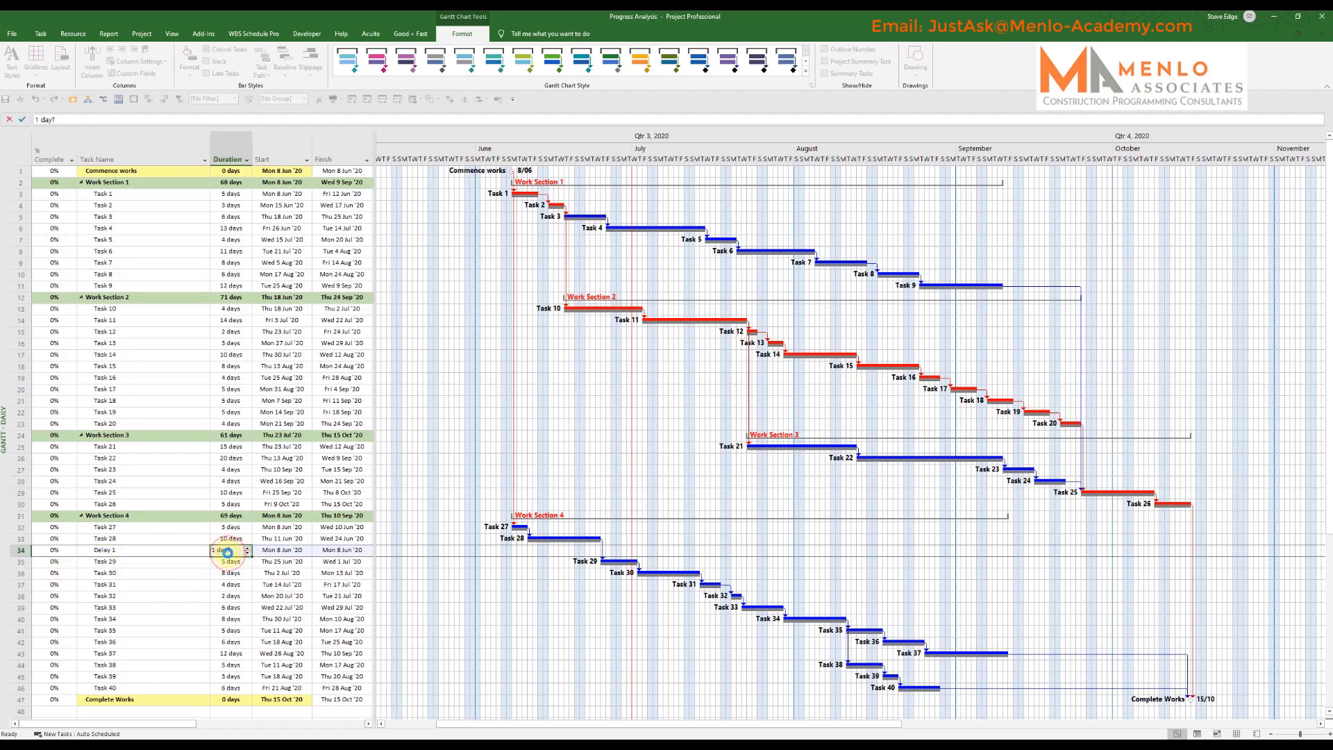
type("6")
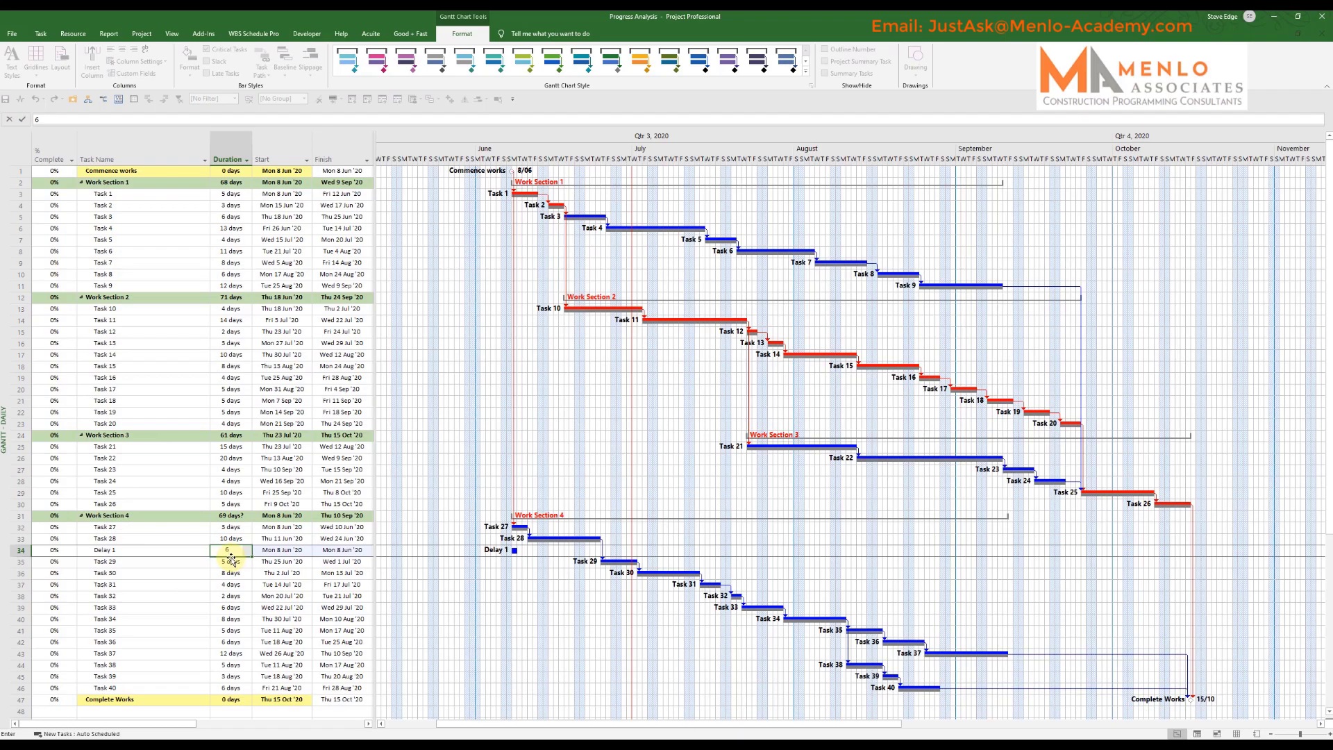
left_click(290, 571)
Link "Delay 1" into the programme with predecessor 33 and successor 35
left_click_drag(375, 565, 476, 561)
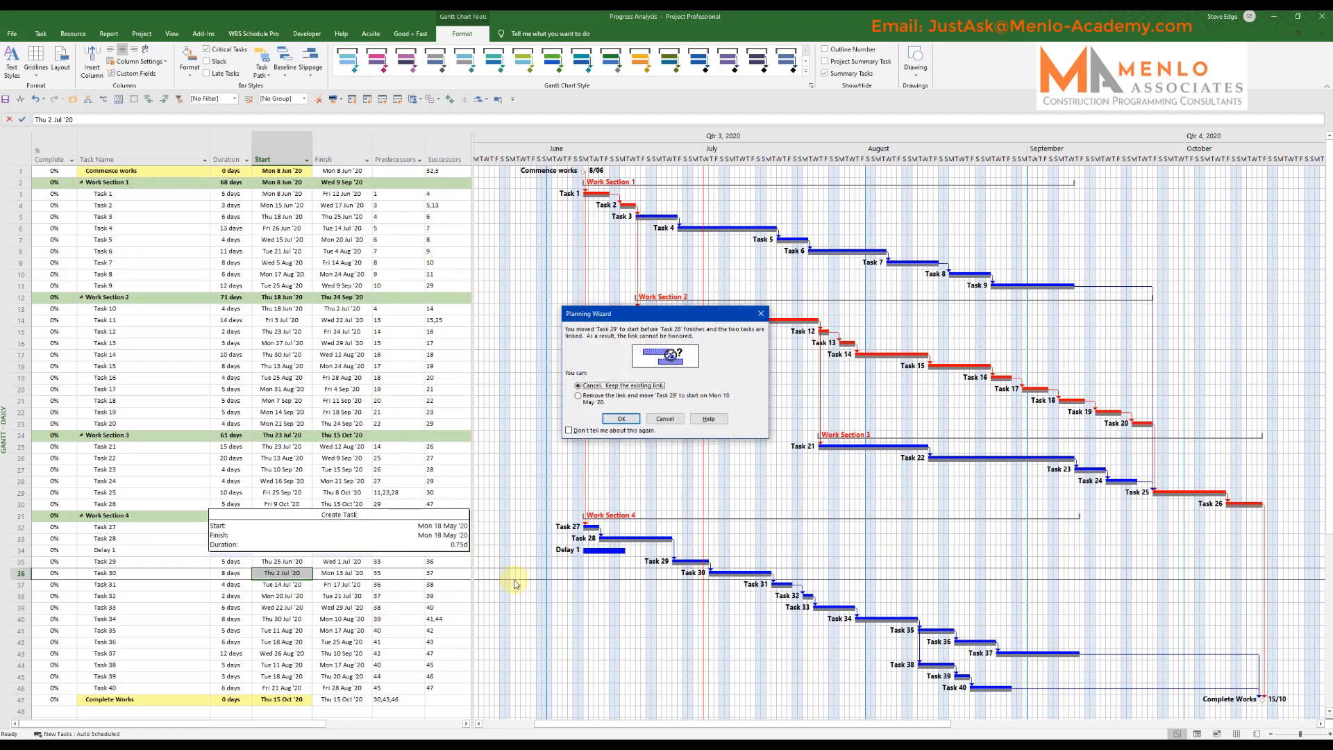
key("Escape")
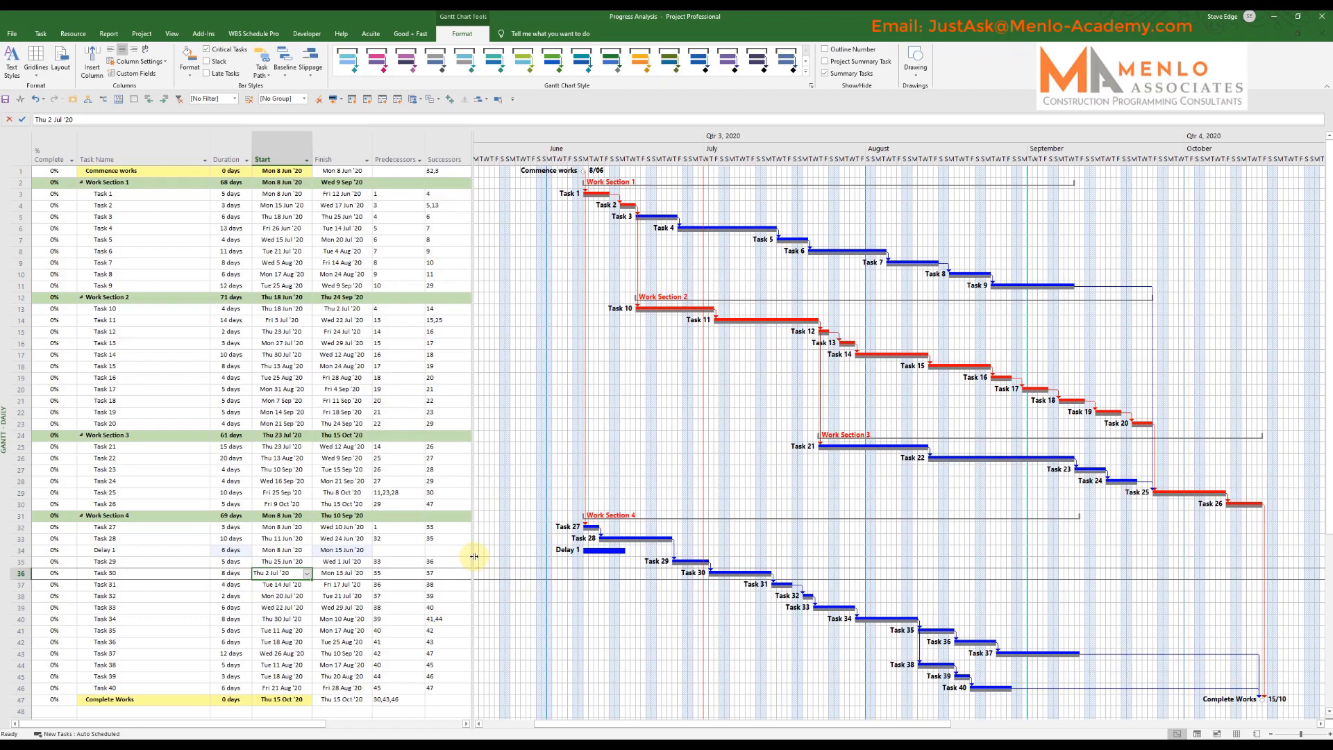
left_click_drag(479, 554, 489, 554)
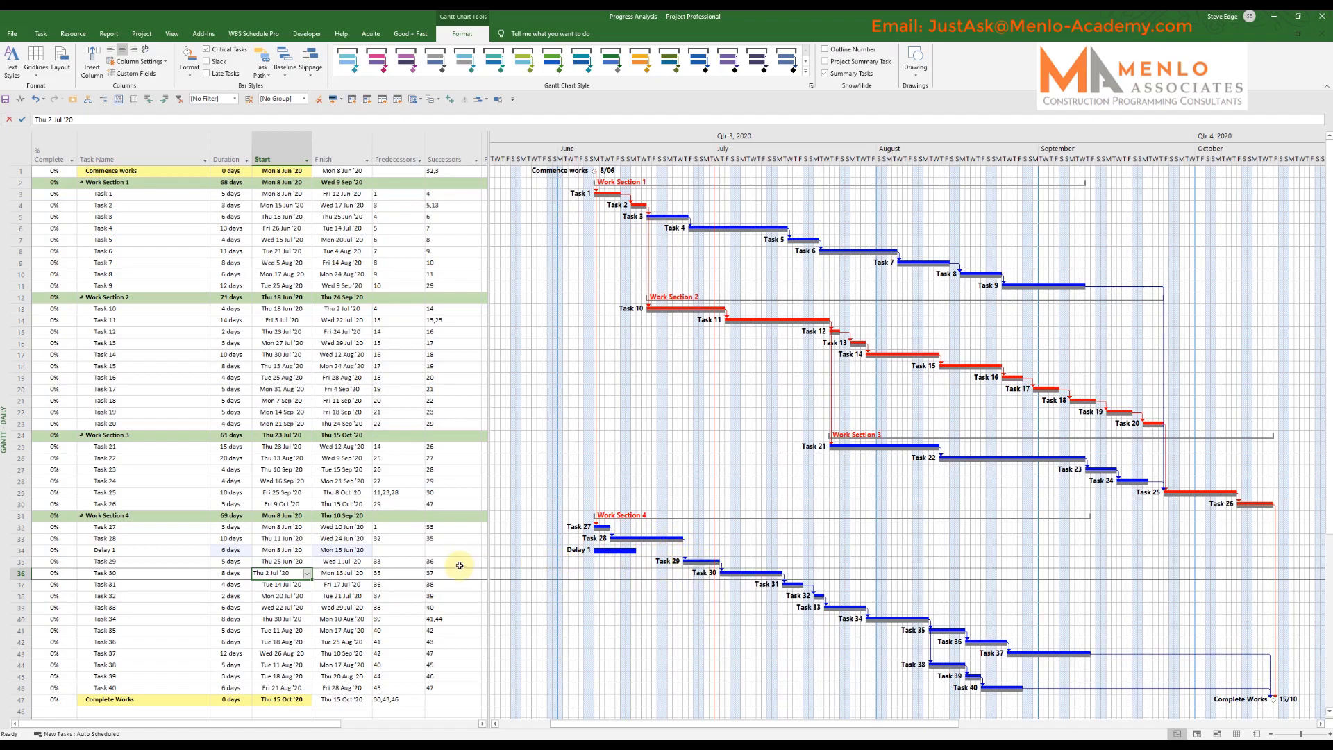
left_click(396, 550)
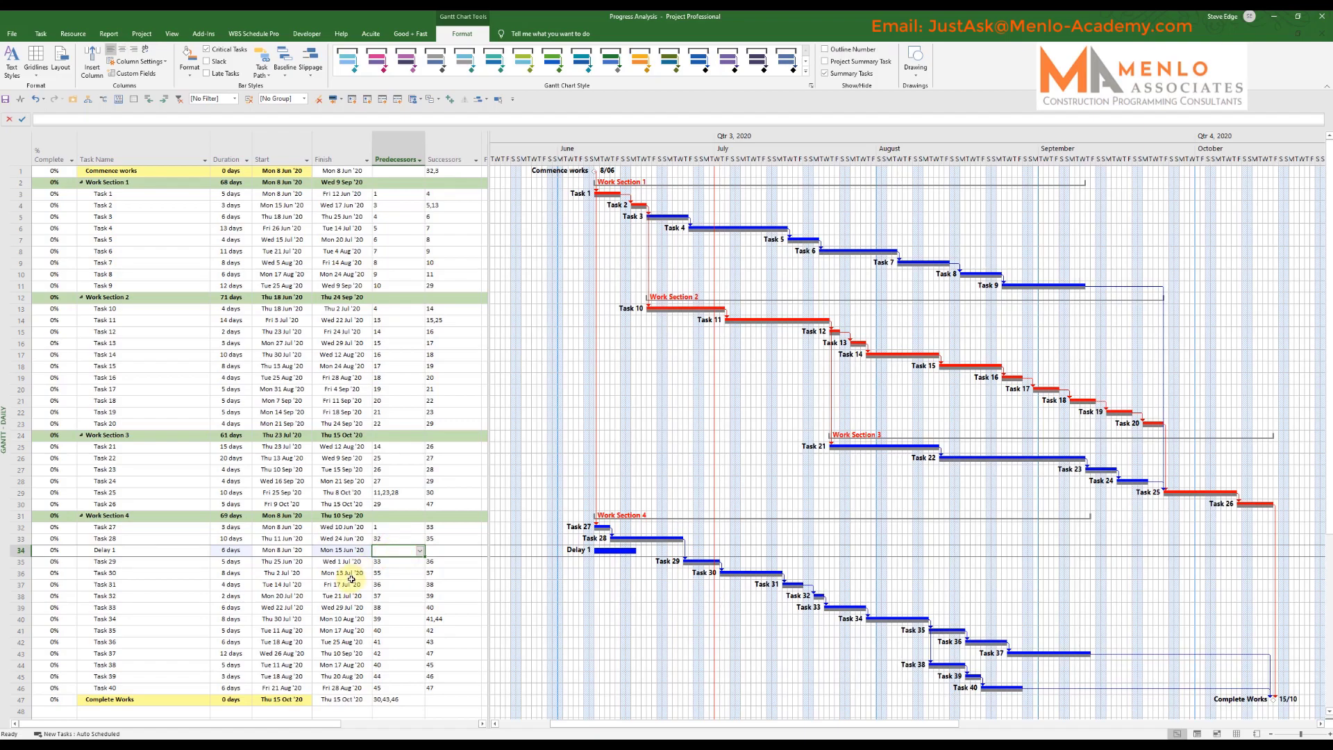
type("33")
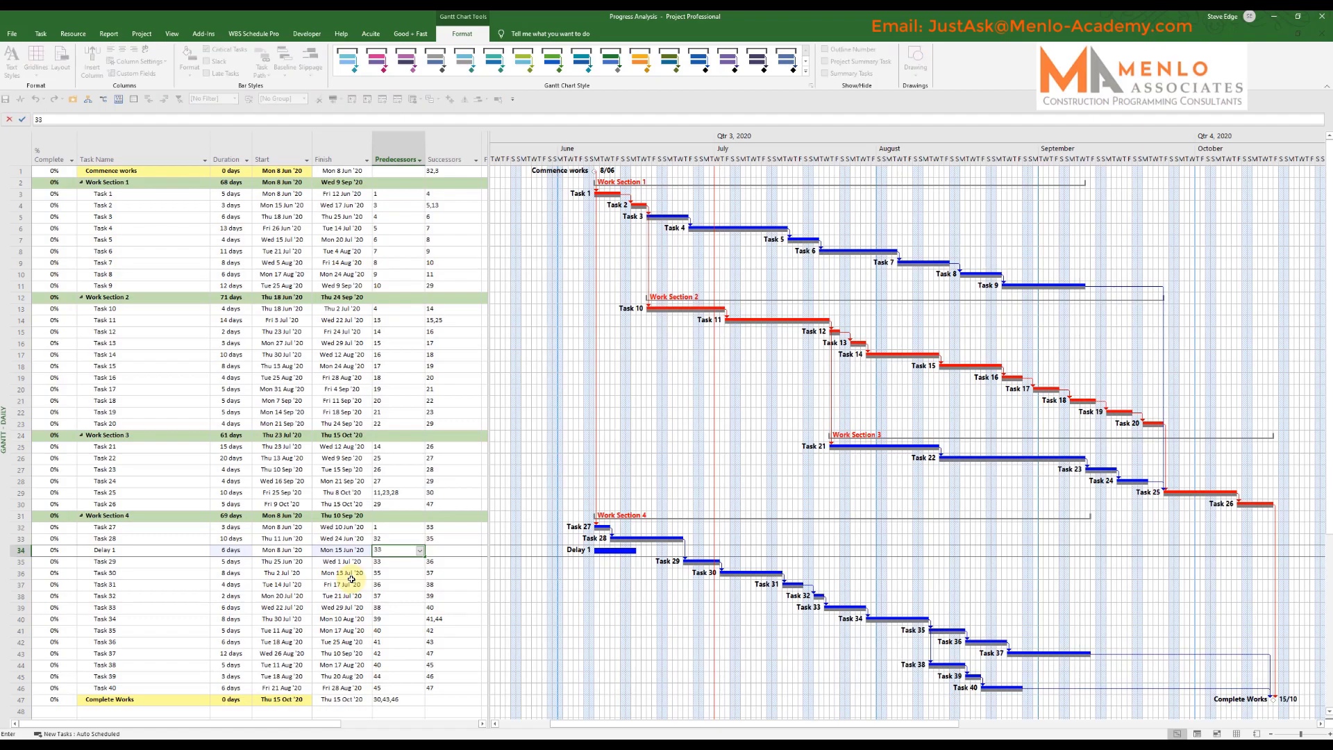
key("Tab")
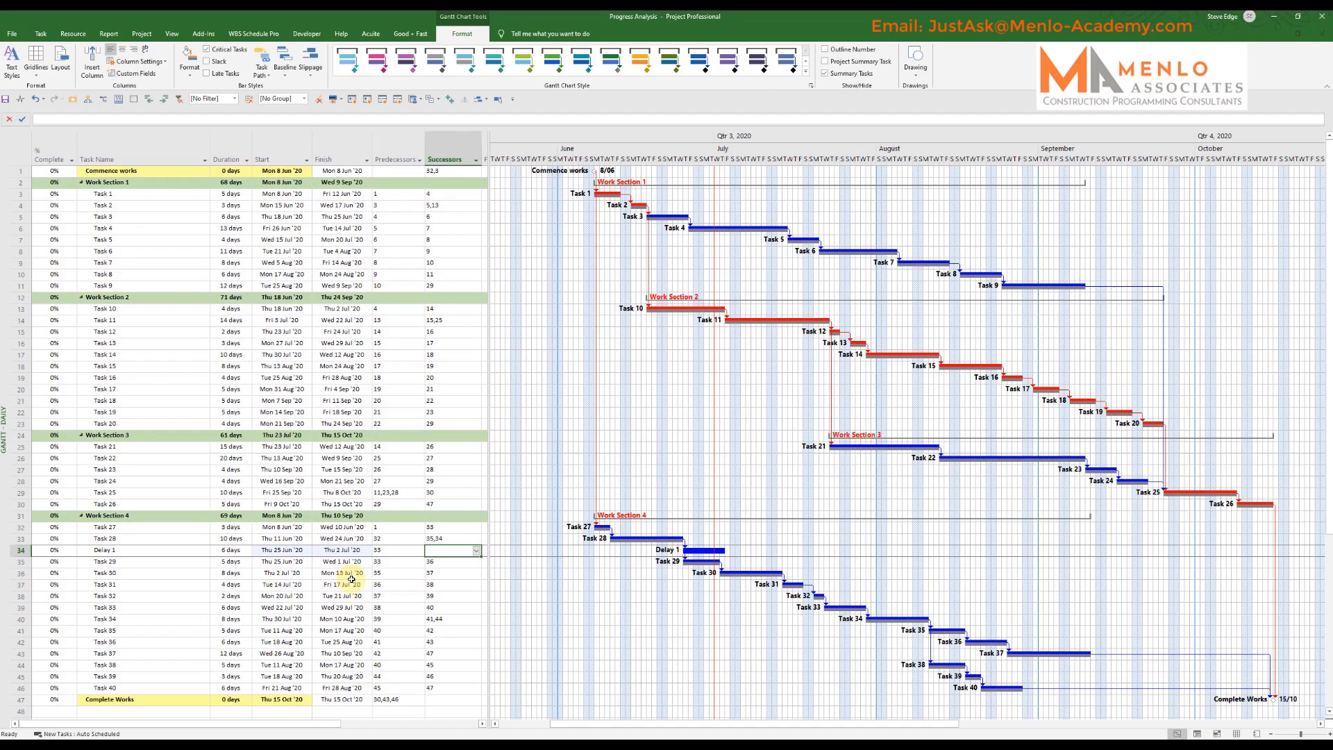
type("35")
key("Return")
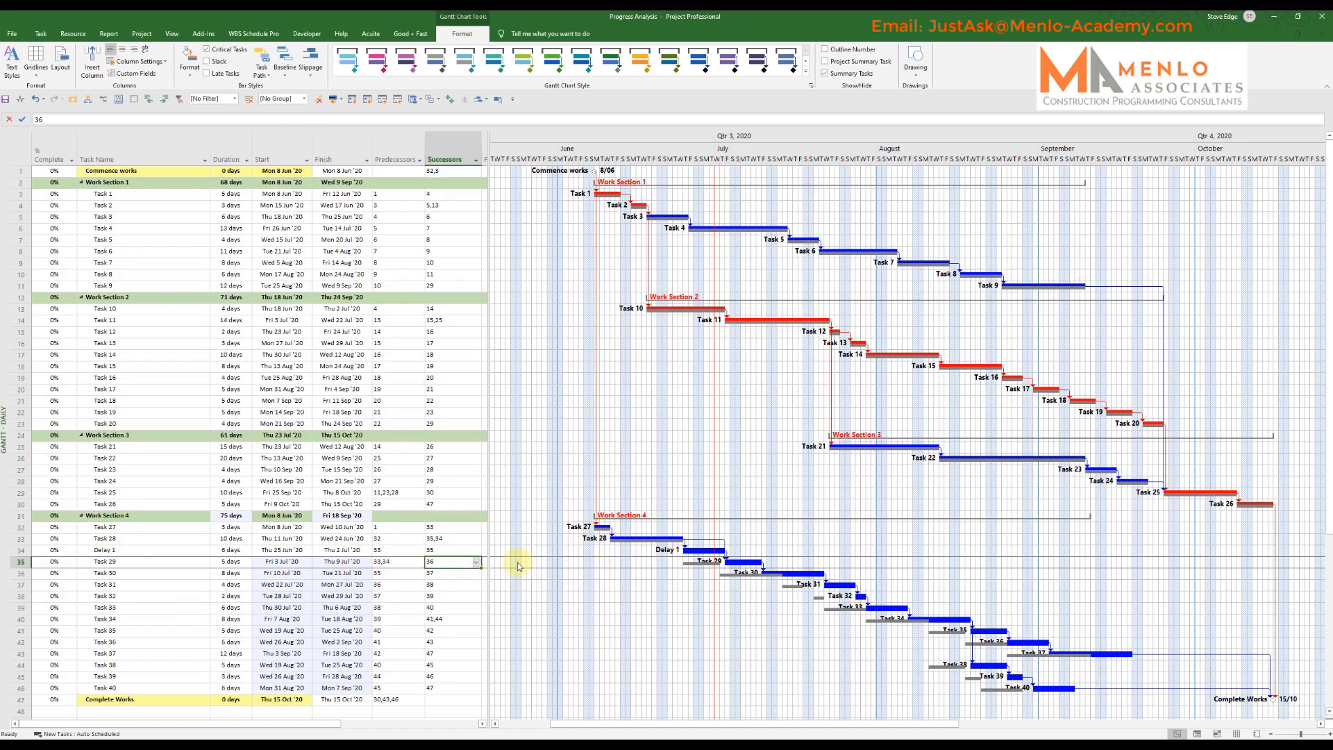
Set the Formatting value of "Delay 1" to "Delays" so its bar uses the delay style
left_click_drag(486, 549, 583, 552)
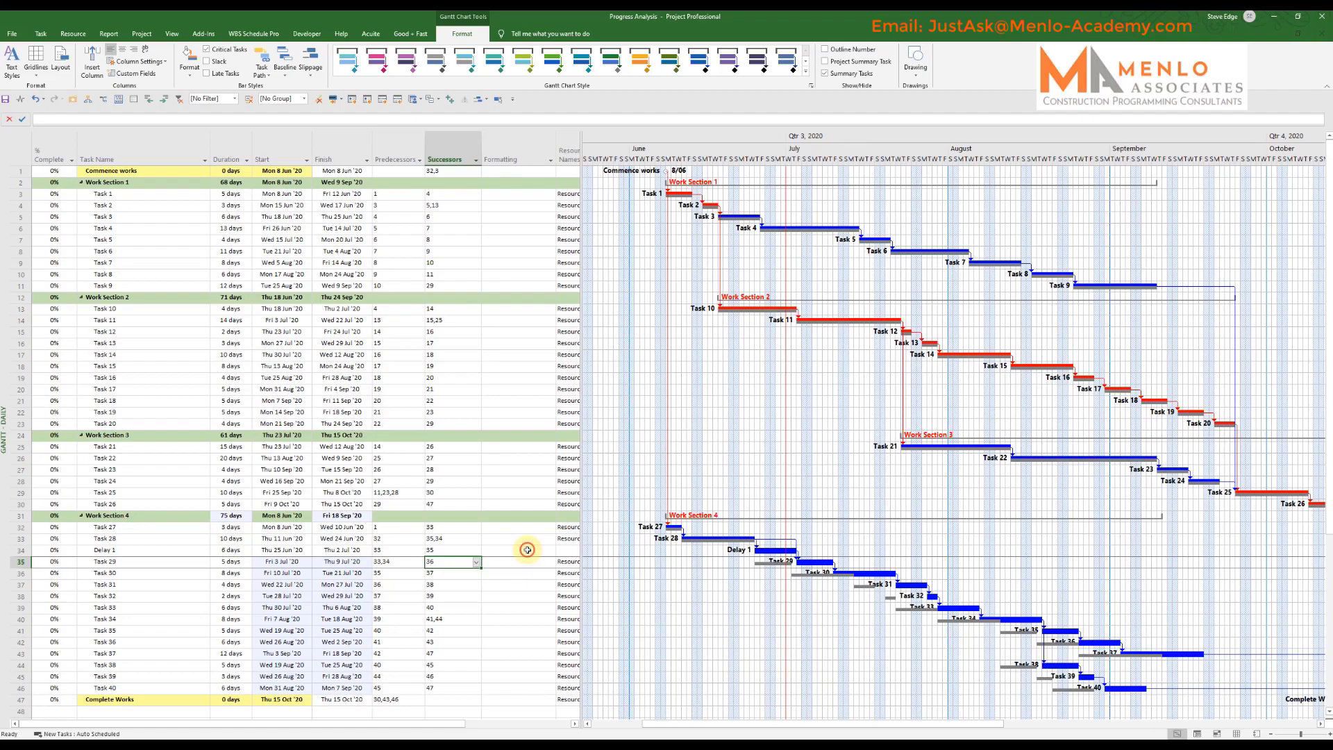
left_click(528, 550)
left_click(550, 550)
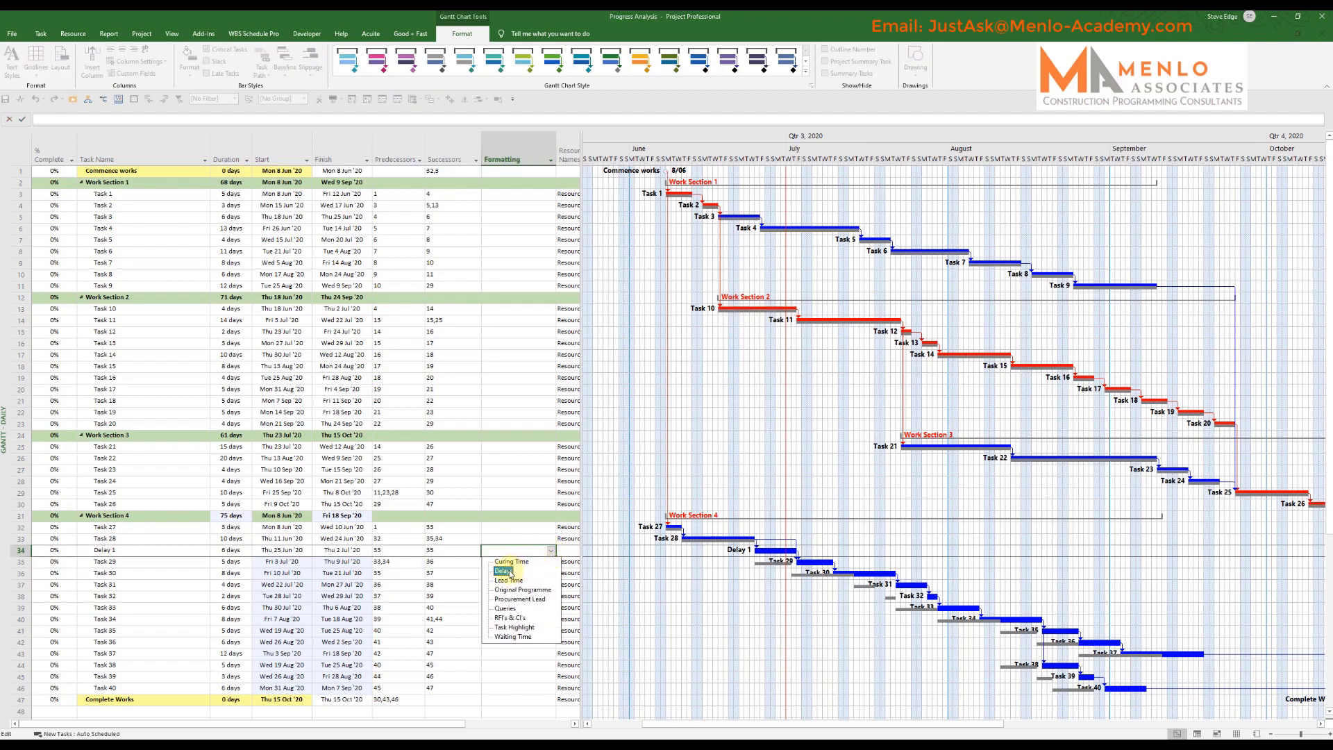
left_click(509, 571)
left_click_drag(582, 541, 484, 554)
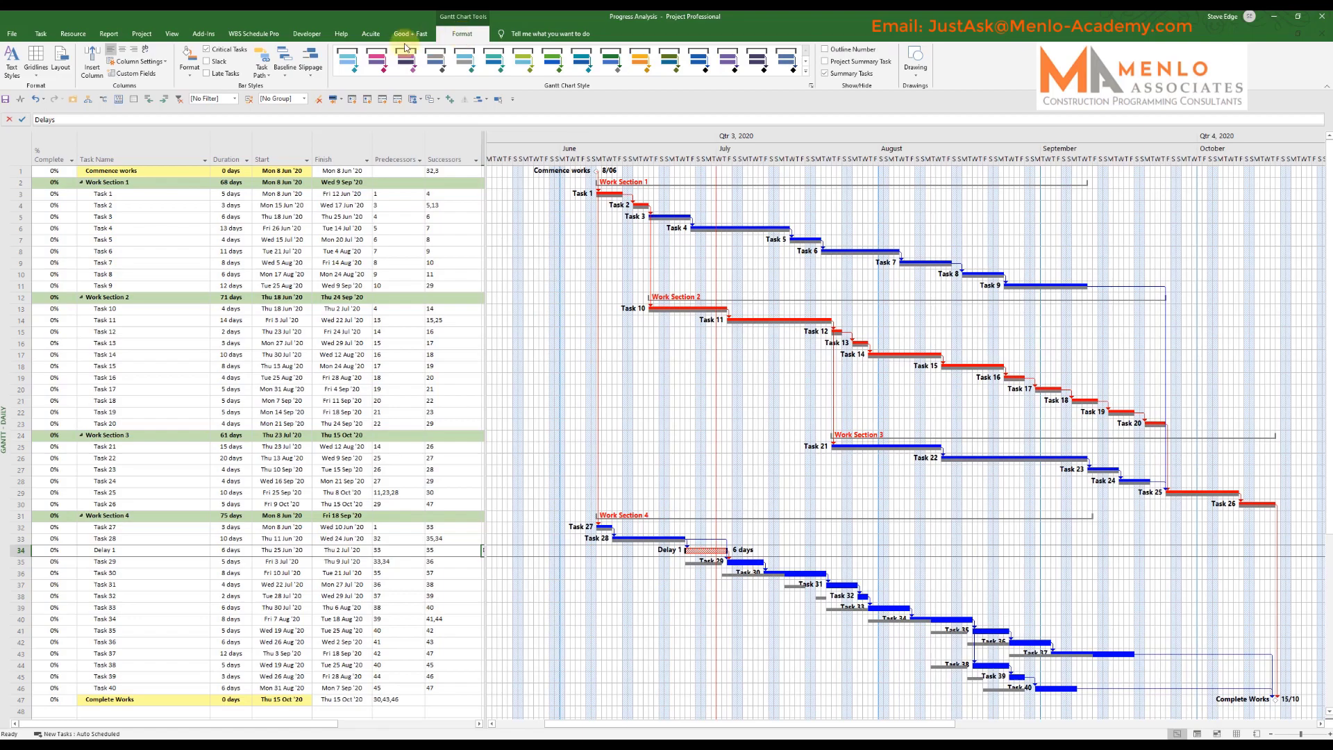
Hide the saved baseline bars in the Gantt chart and shade the "Delay 1" task name cell light orange
left_click(285, 70)
left_click(291, 88)
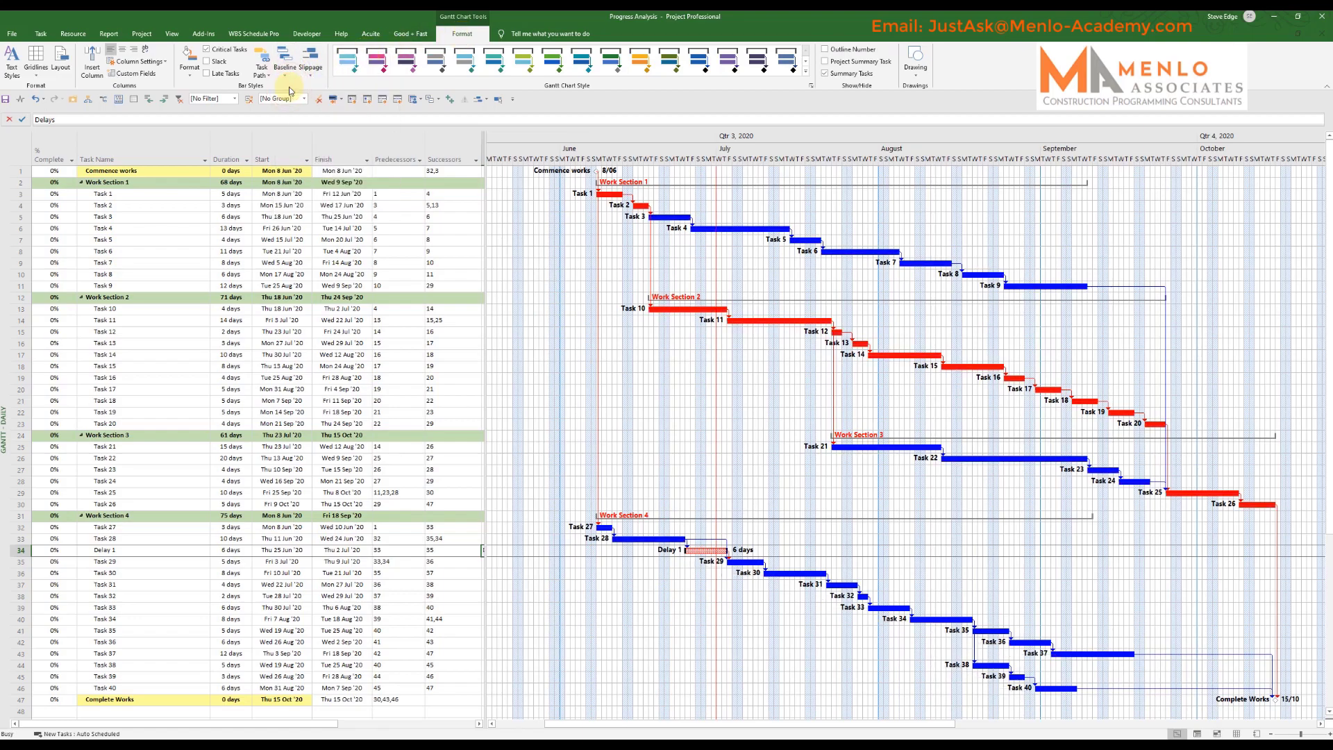
left_click(130, 549)
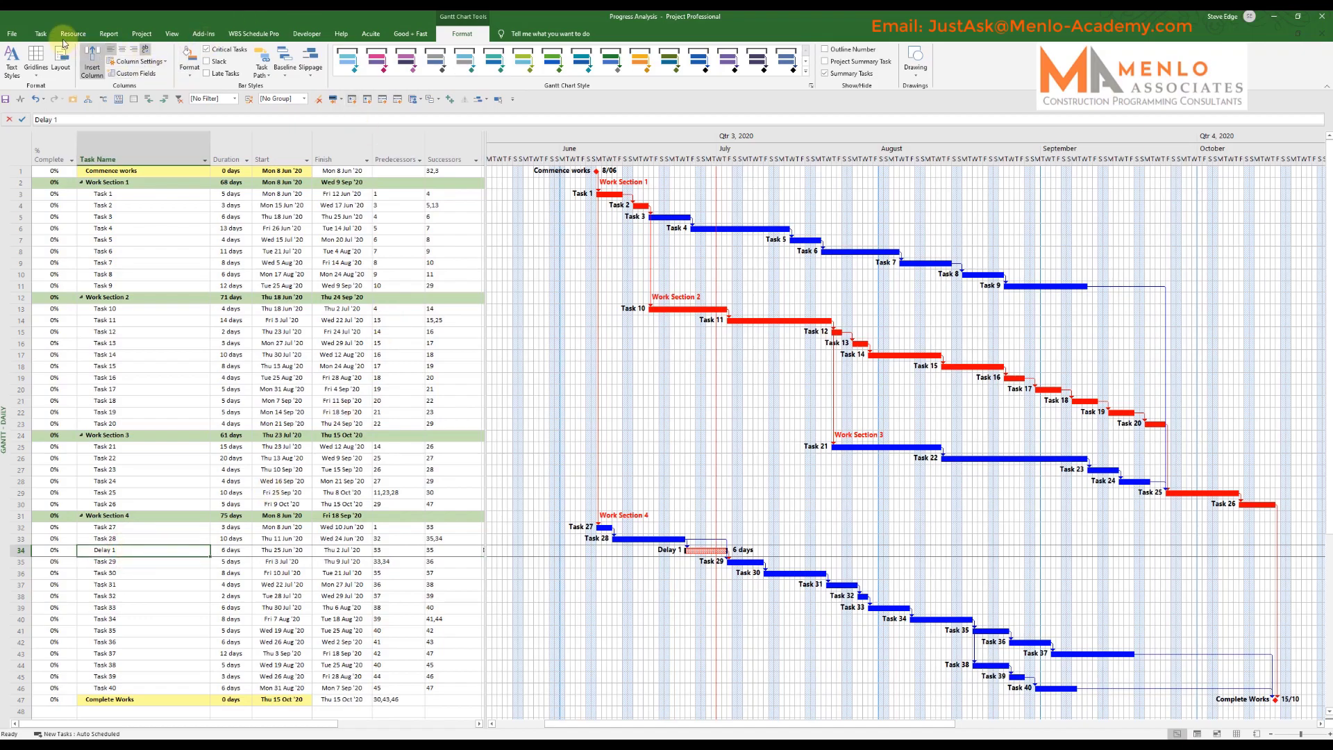
left_click(41, 33)
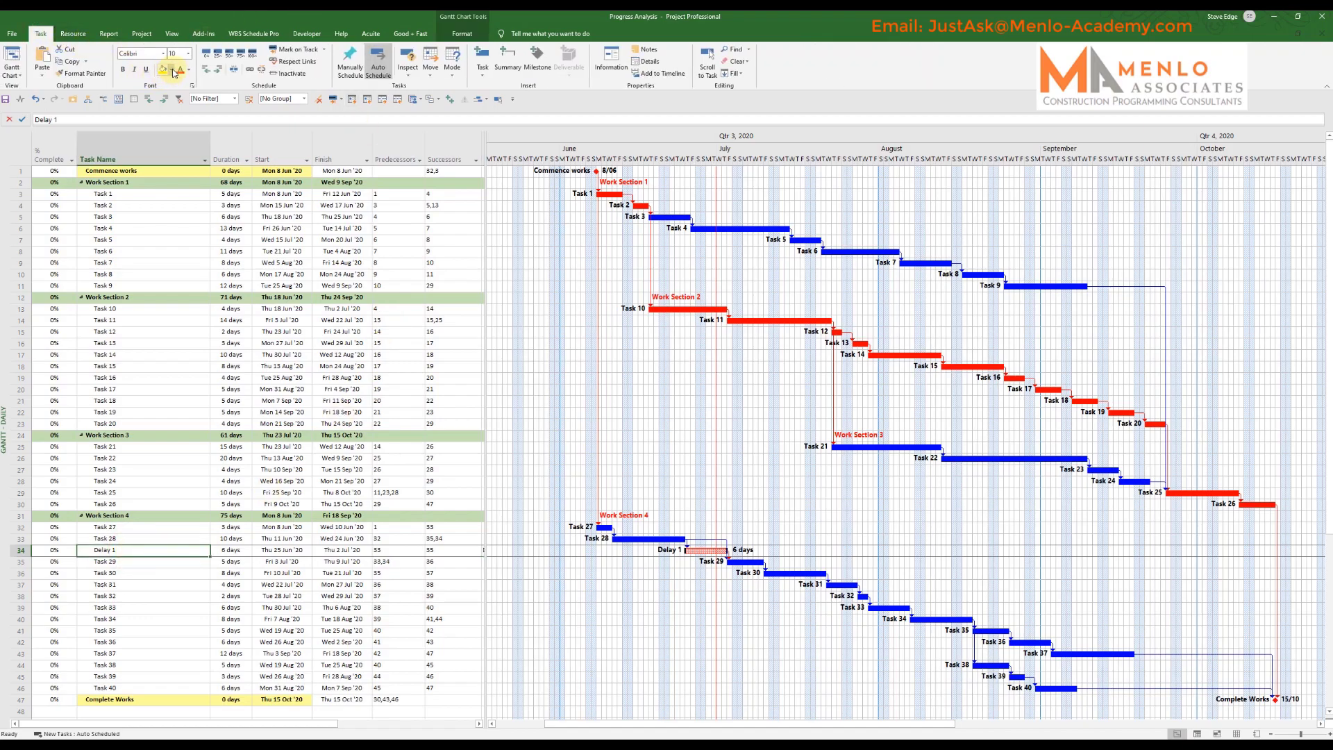
left_click(170, 69)
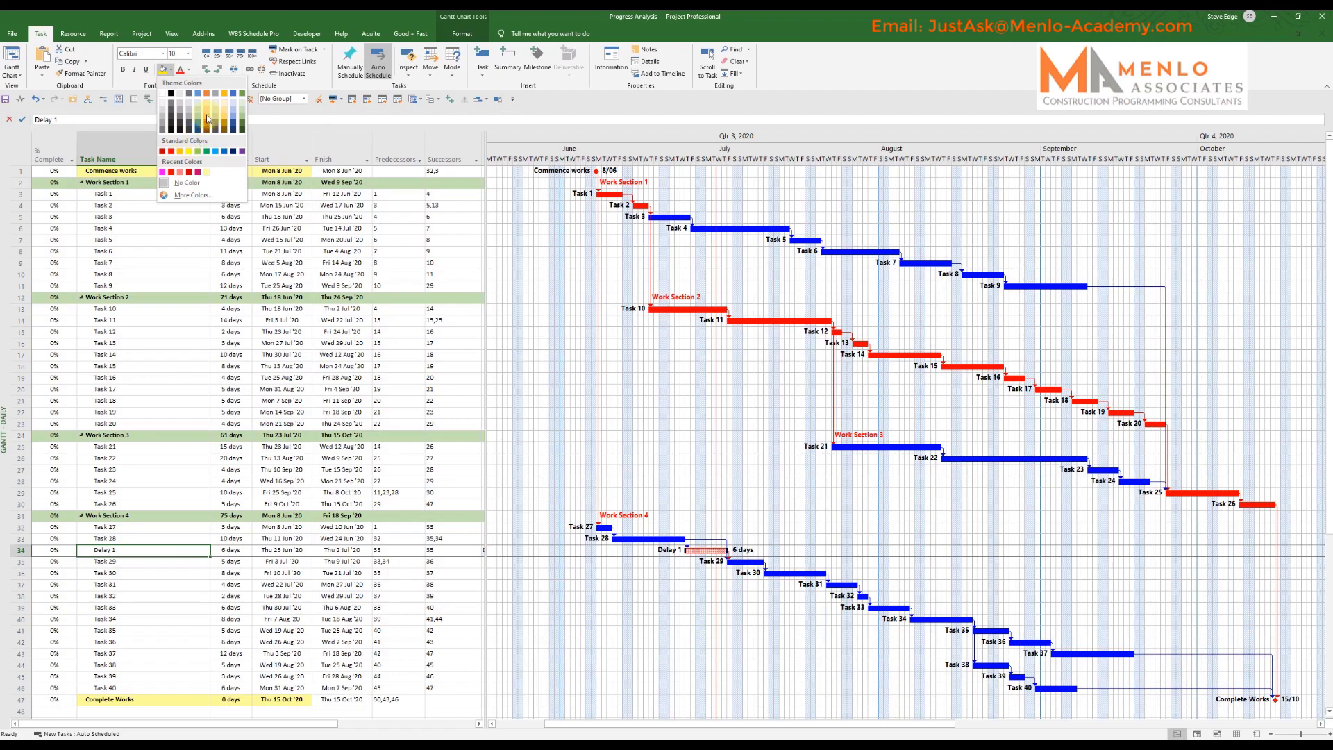
left_click(230, 115)
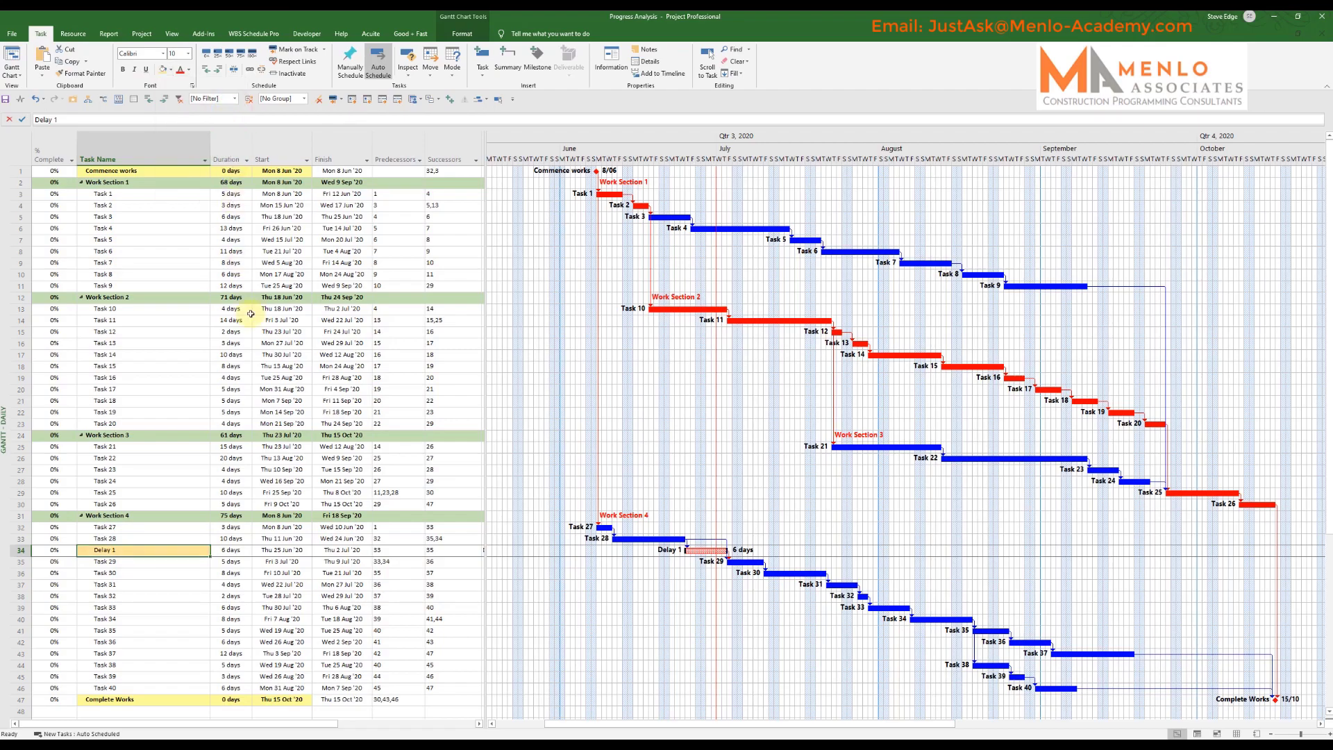
Examine how "Delay 1" affects the Work Section 4 bars and the Complete Works milestone without the baseline displayed
left_click(154, 576)
left_click(157, 552)
left_click(233, 550)
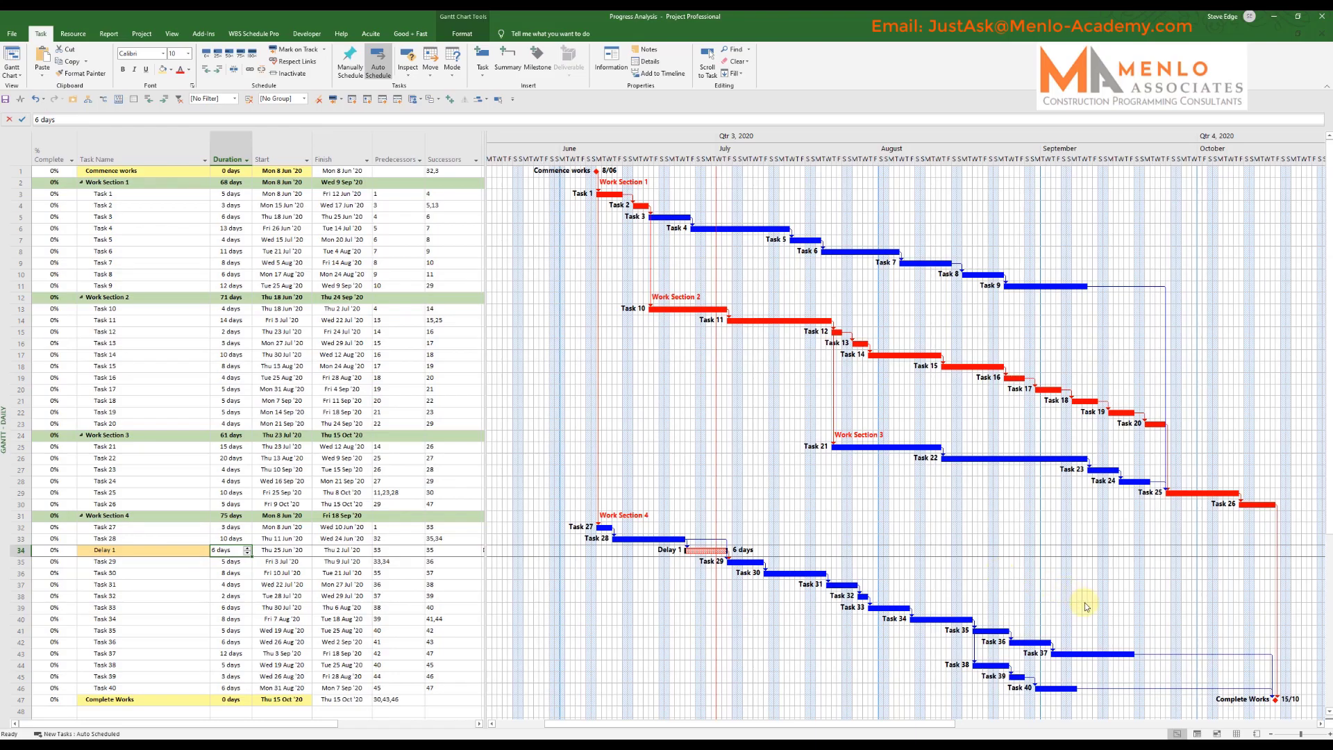
scroll(1181, 632, "down", 1)
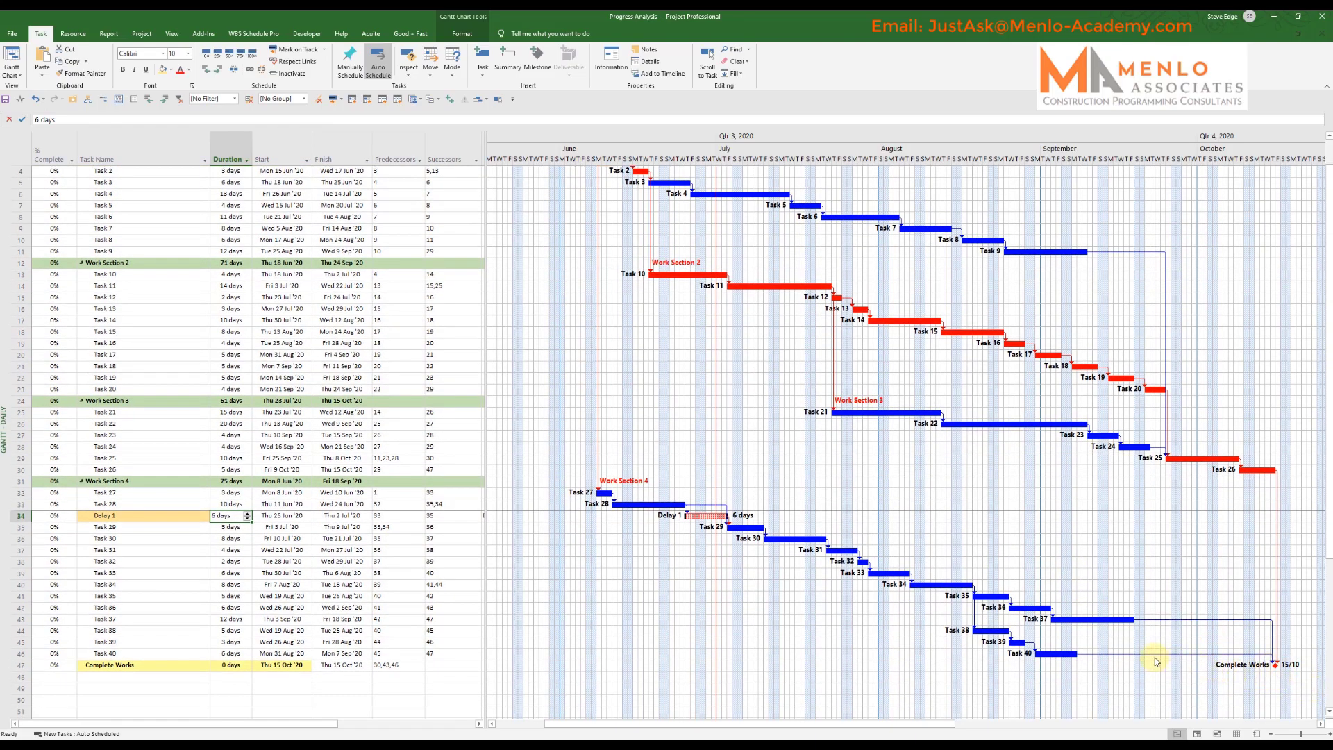
scroll(972, 574, "up", 1)
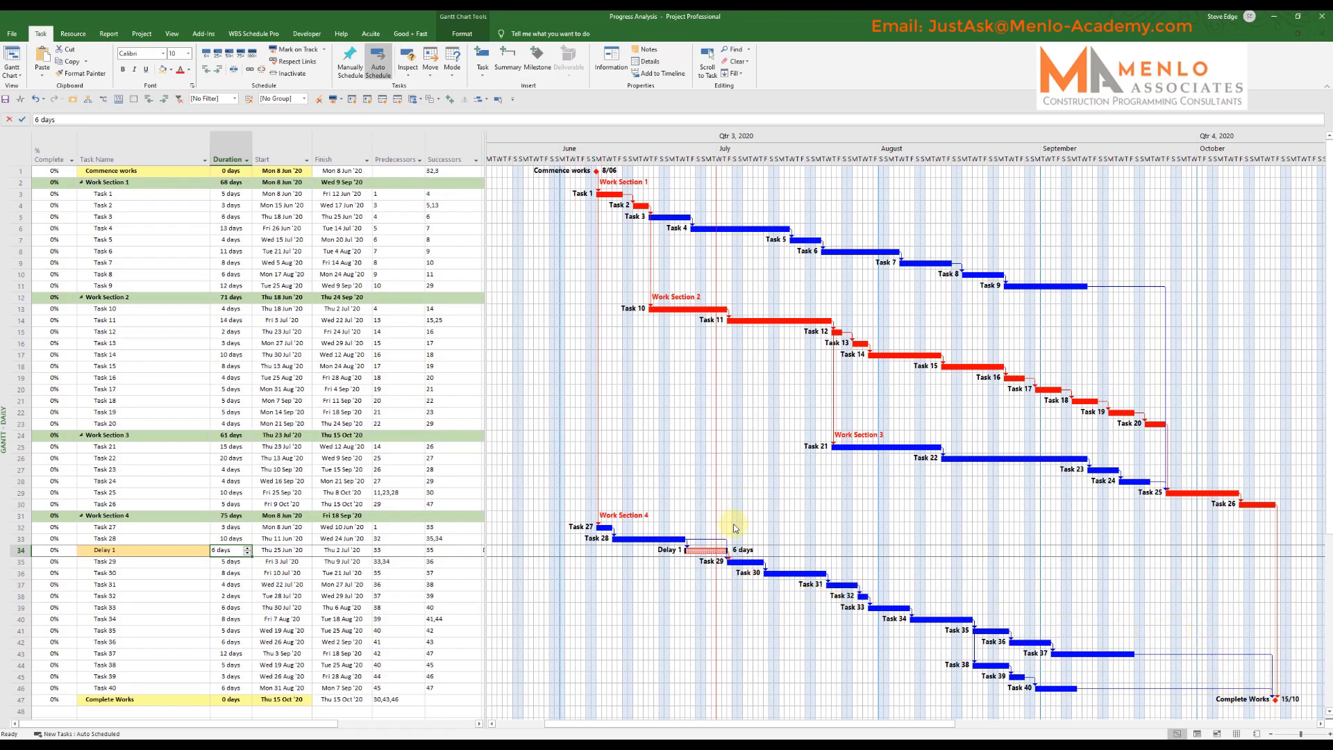
scroll(733, 523, "down", 3)
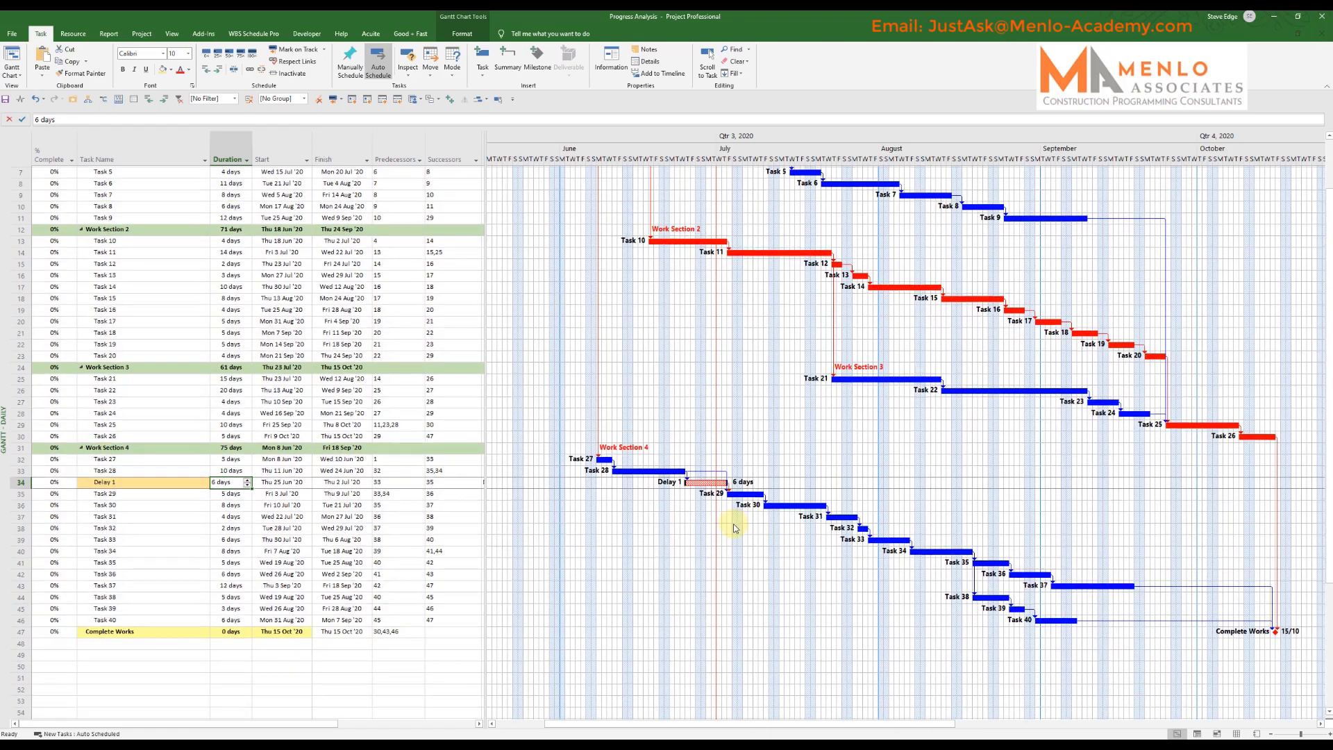
scroll(617, 543, "up", 3)
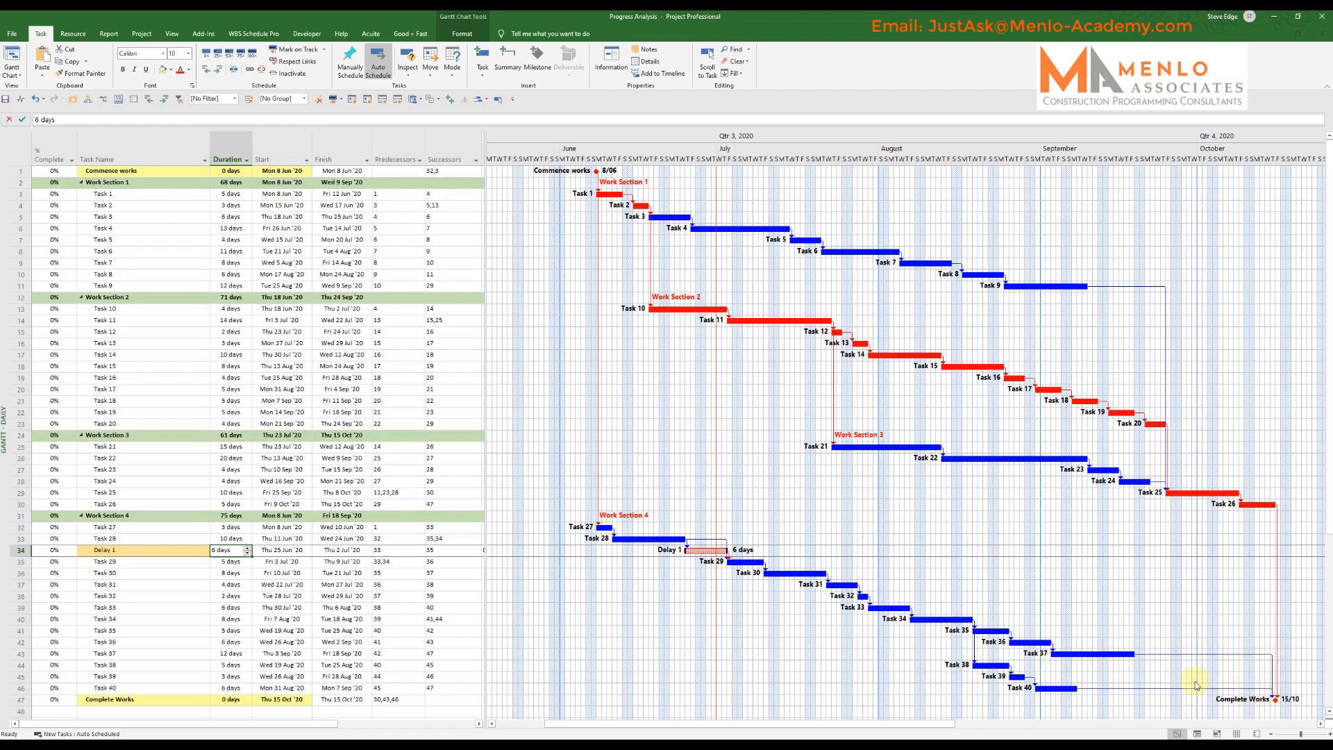
left_click(194, 553)
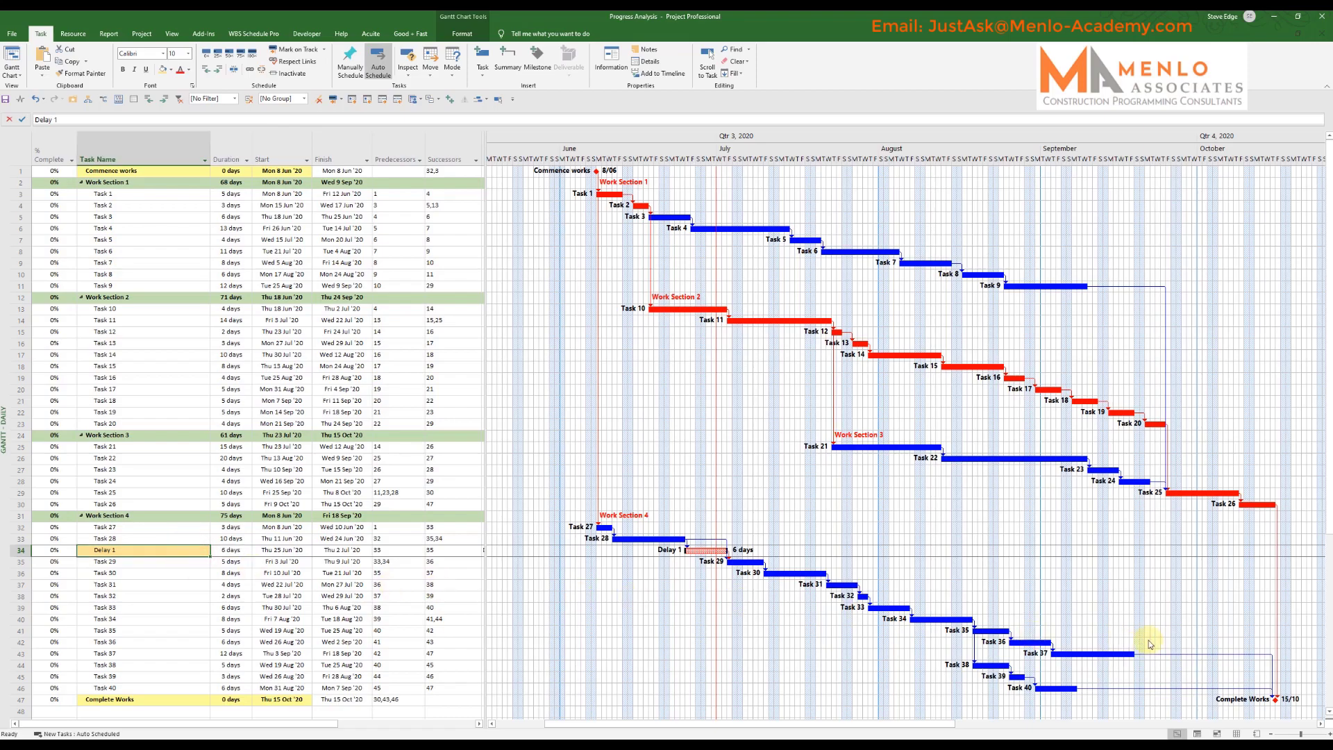
key("F2")
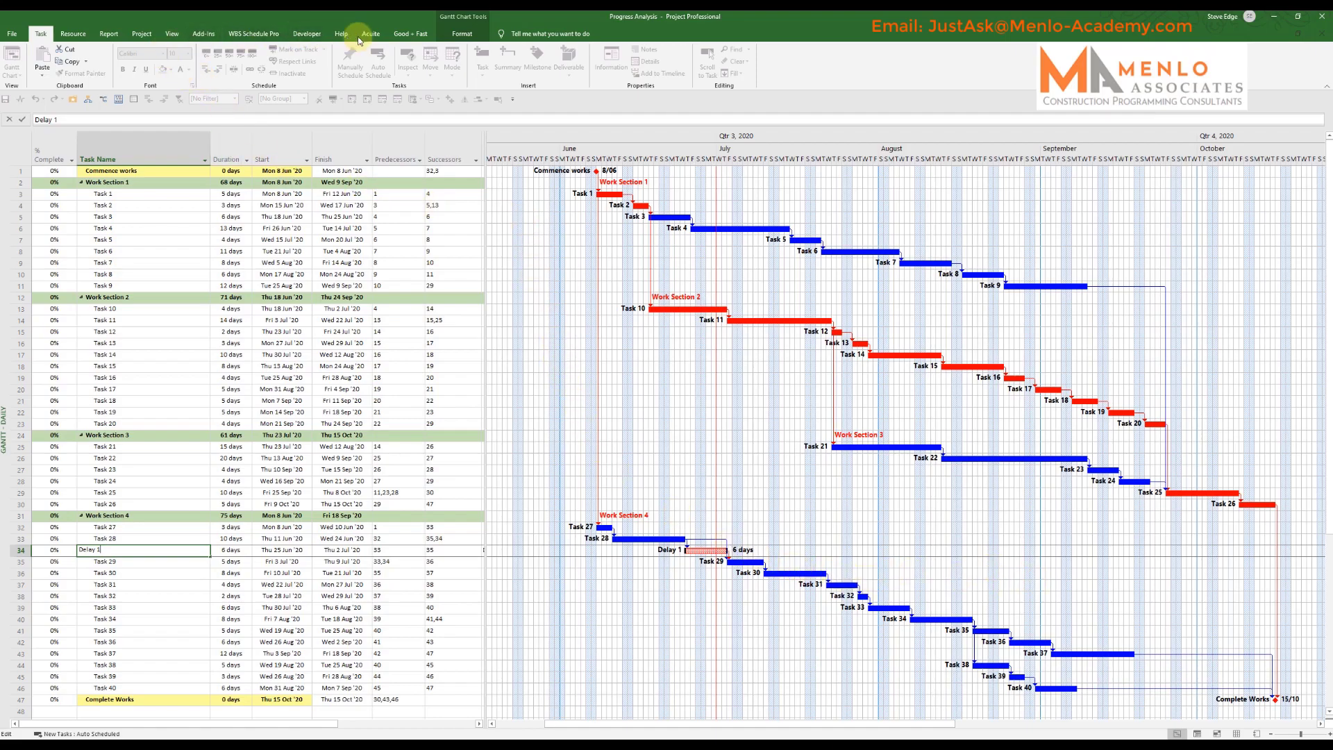
Redisplay the saved baseline bars to compare the delayed tasks with the original programme
left_click(457, 37)
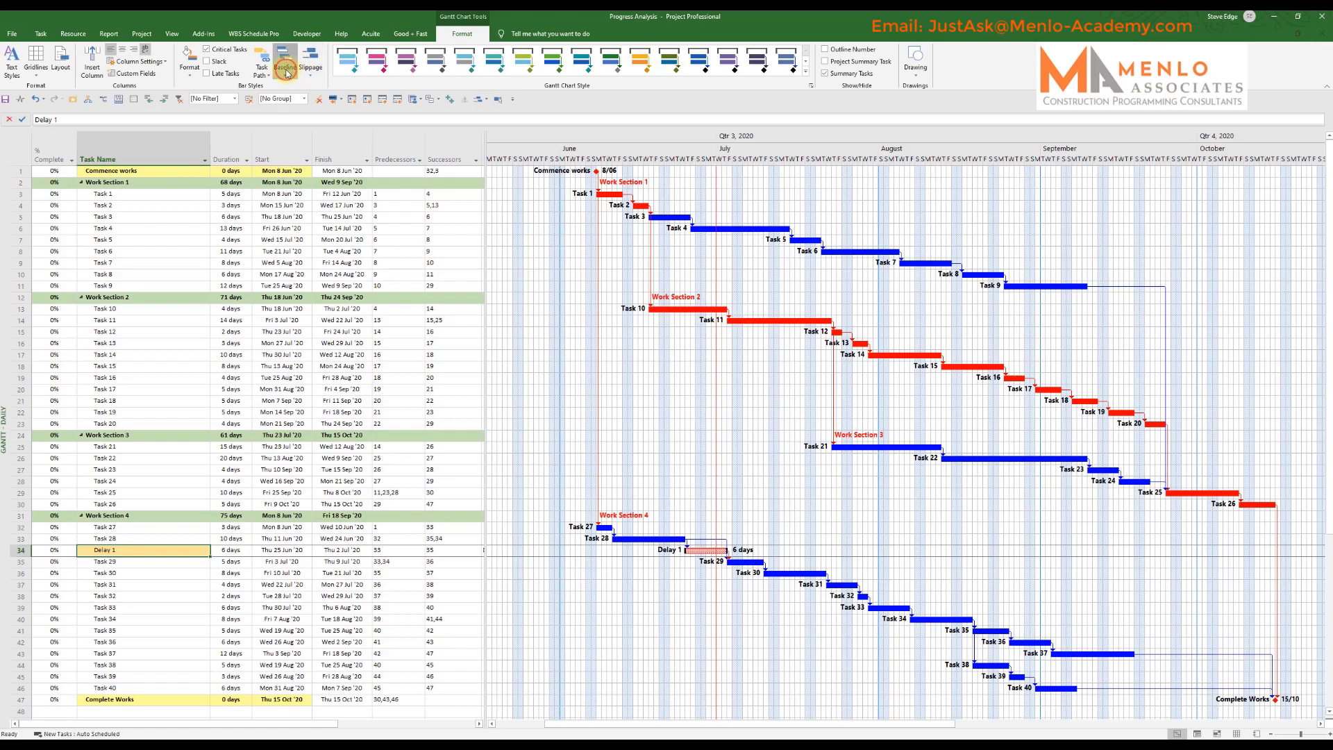
left_click(285, 69)
left_click(297, 88)
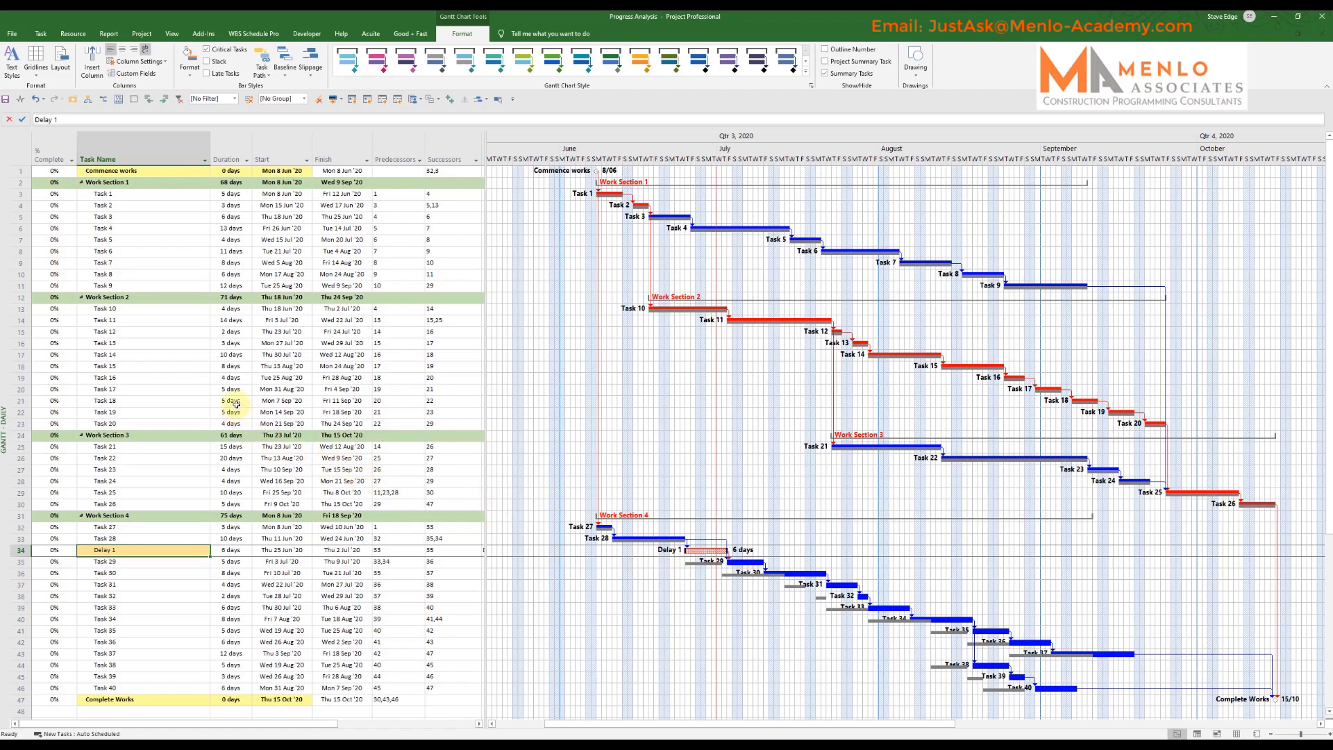
Try a duration of 5 days for Task 14 in Work Section 2 and undo the change
left_click(232, 355)
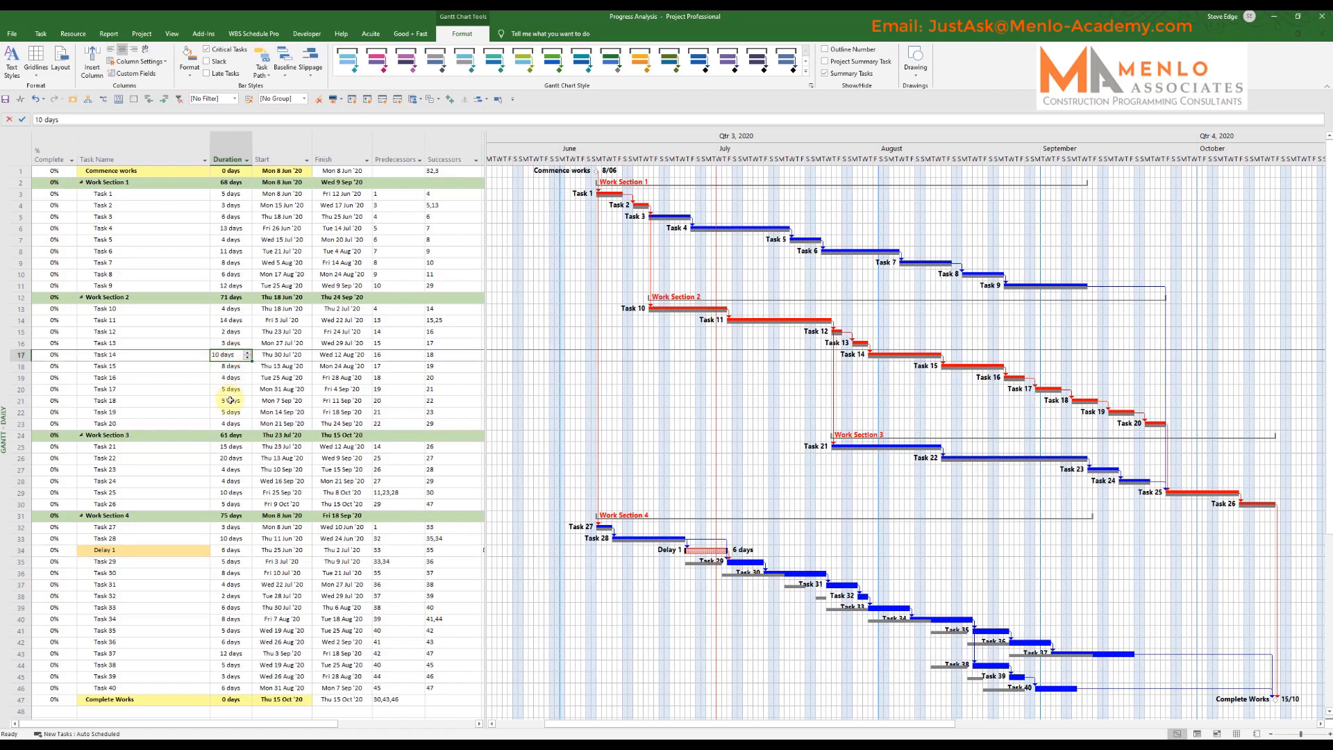
type("5")
key("Return")
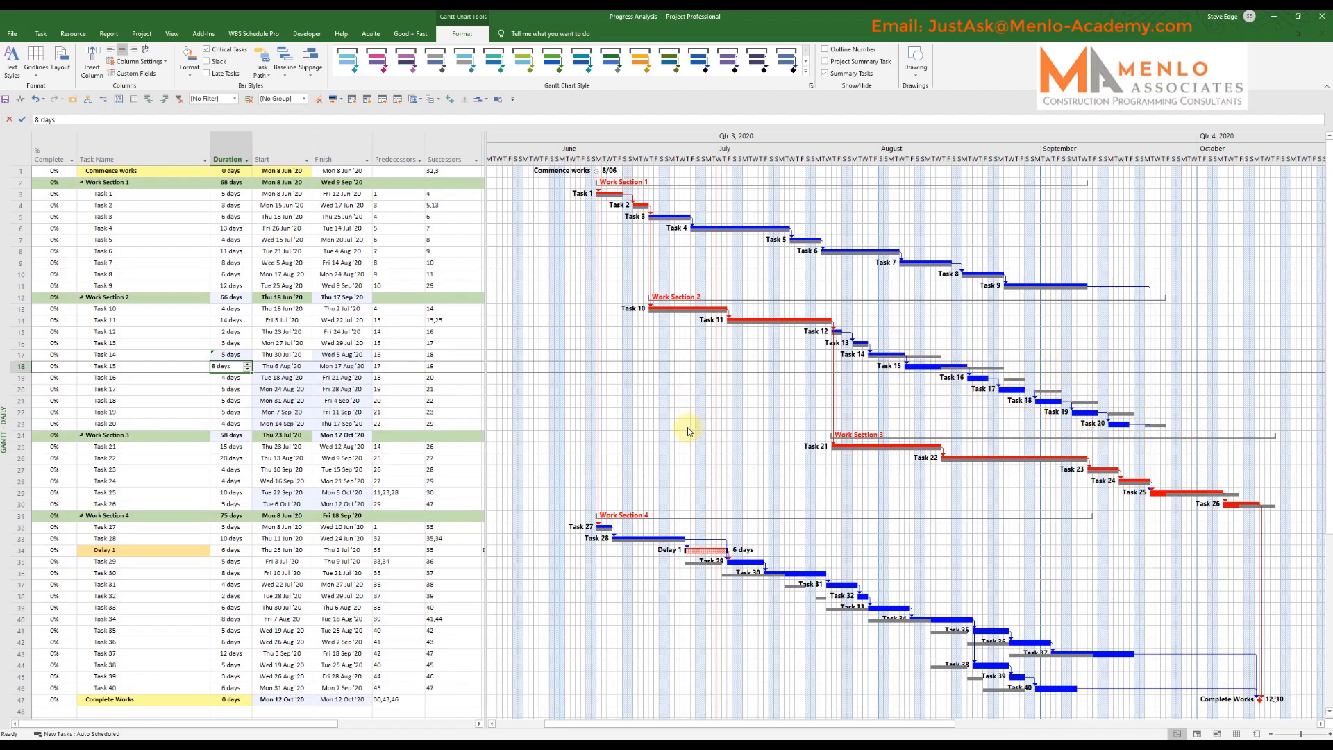
key("ctrl+z")
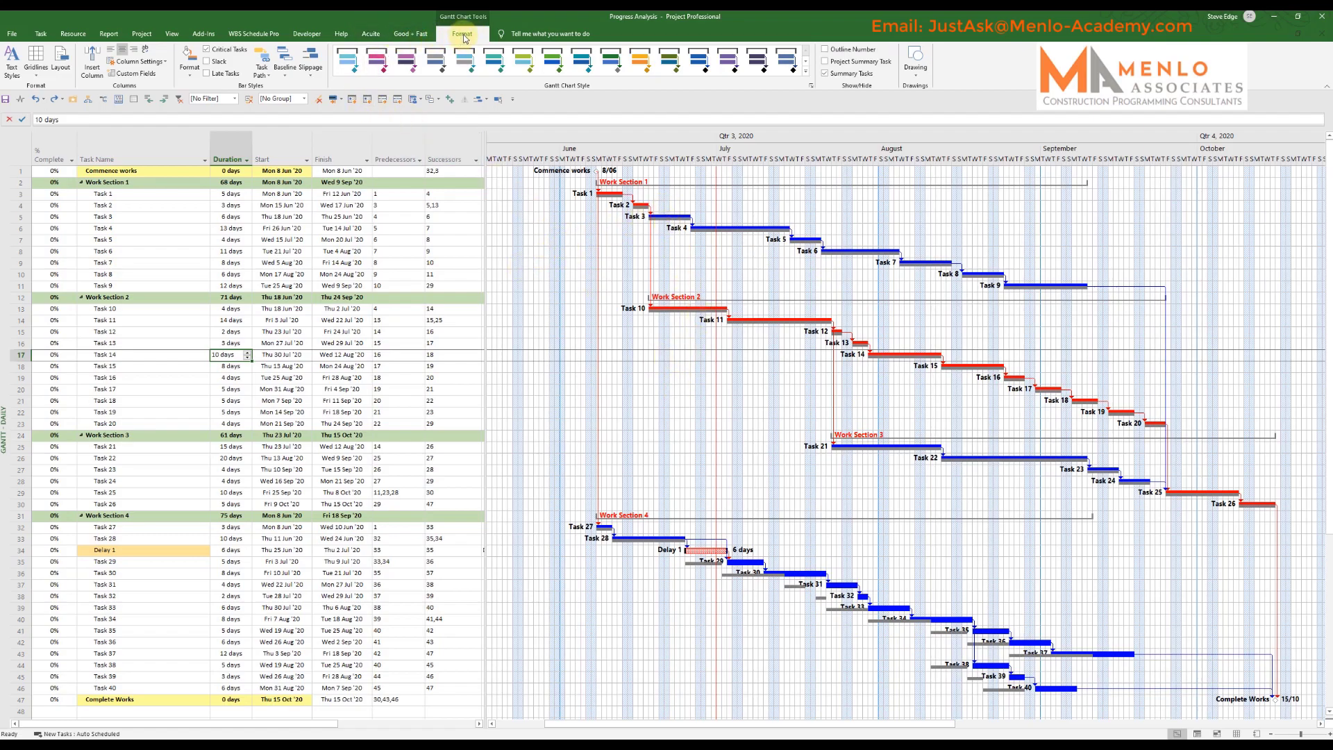
Hide the saved baseline bars in the Gantt chart
left_click(285, 68)
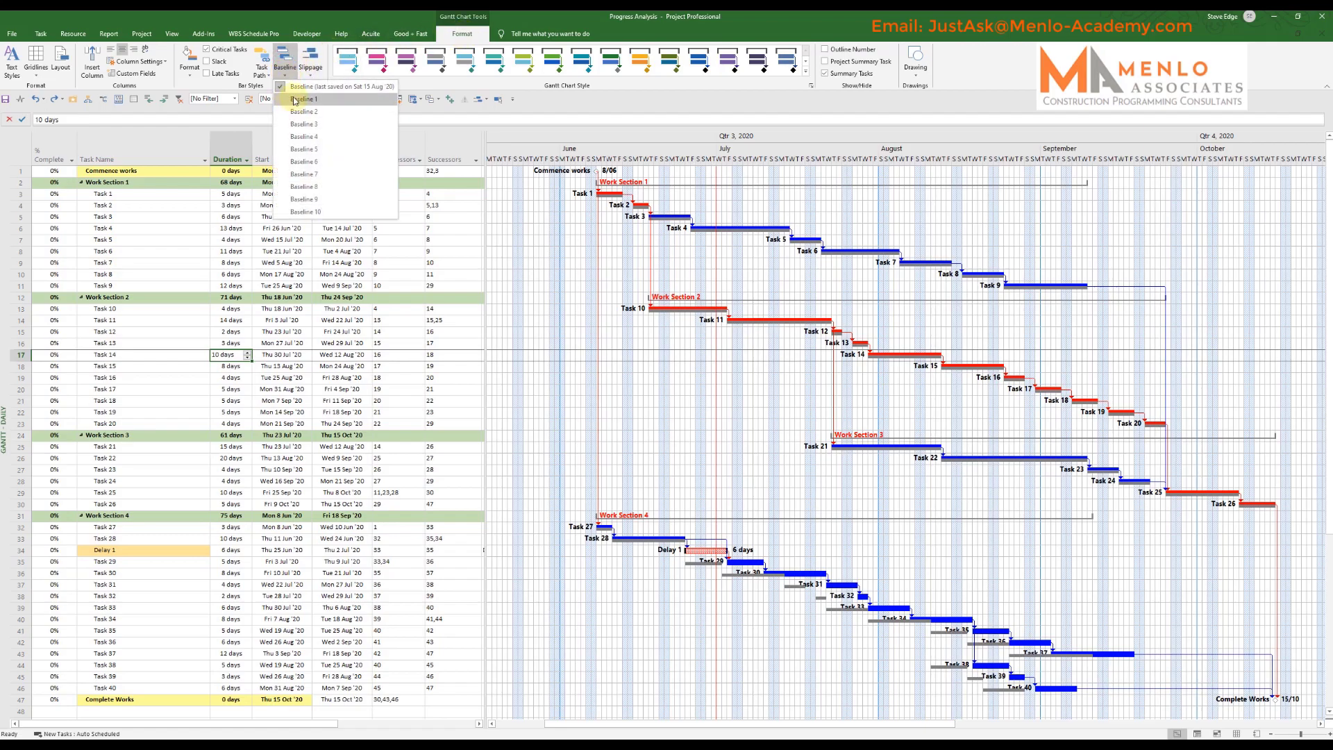
left_click(293, 88)
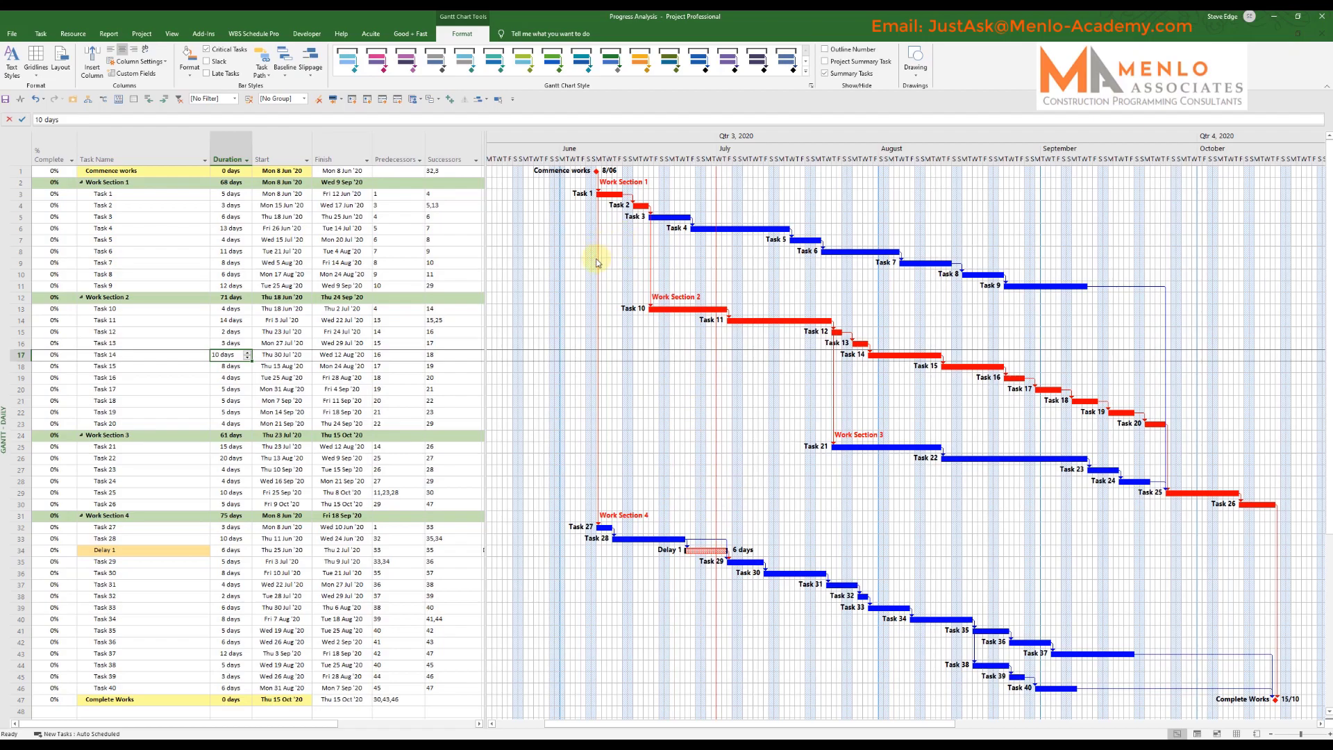
left_click(141, 198)
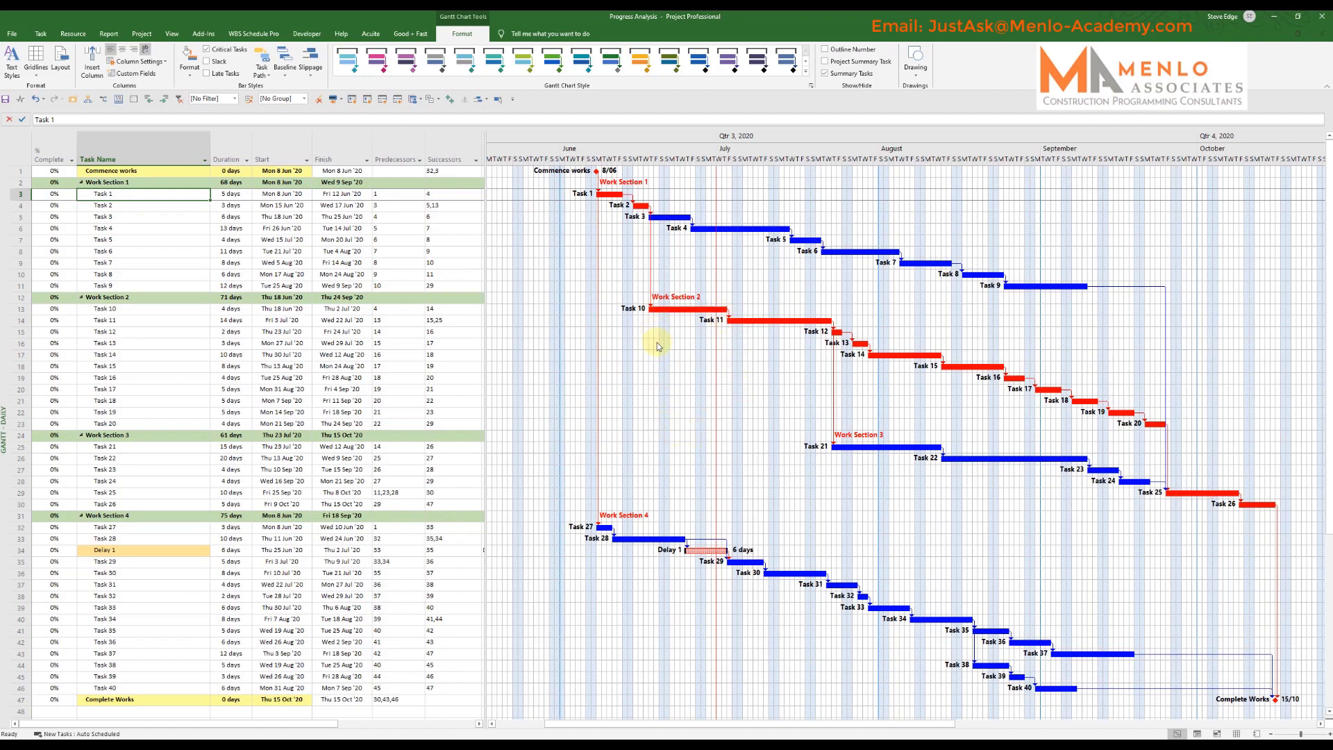
Check the project's advanced calculation options for moving completed and remaining task parts to the status date
left_click(14, 34)
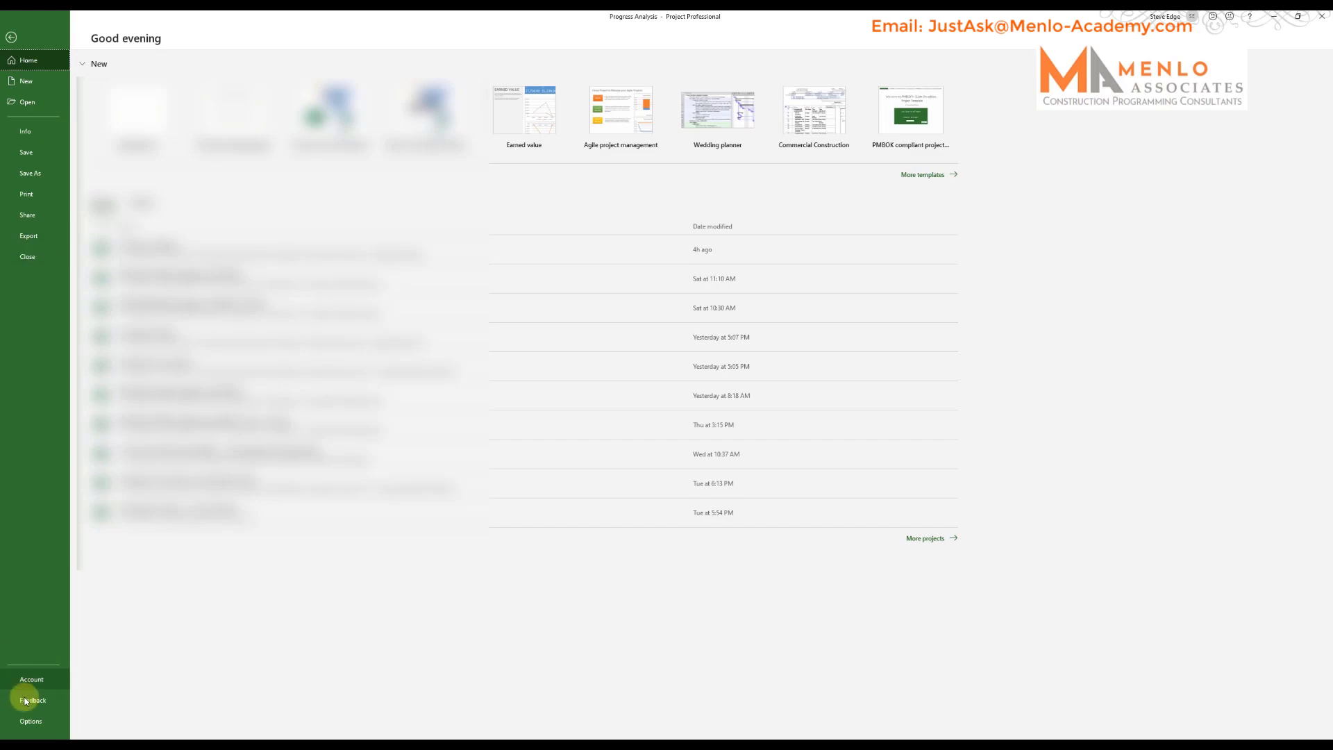
left_click(31, 722)
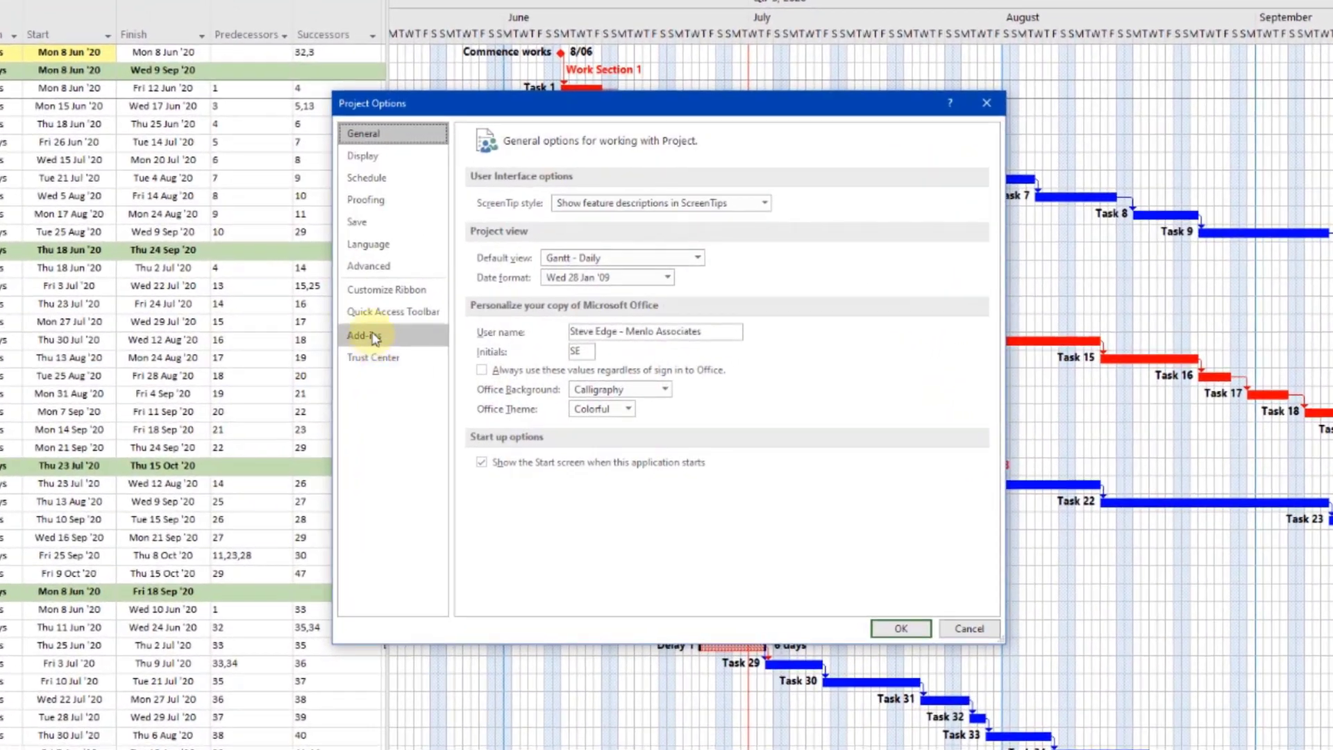
left_click(386, 271)
scroll(548, 313, "down", 10)
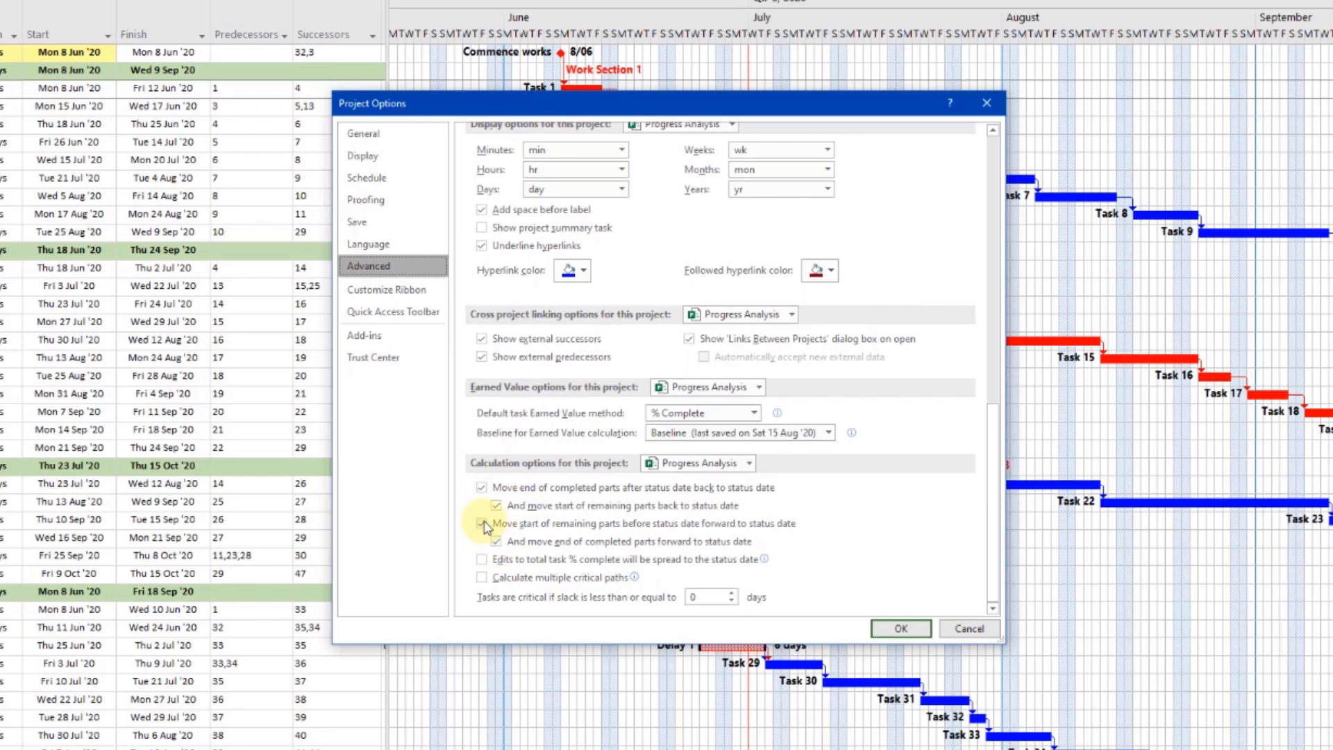
left_click(901, 629)
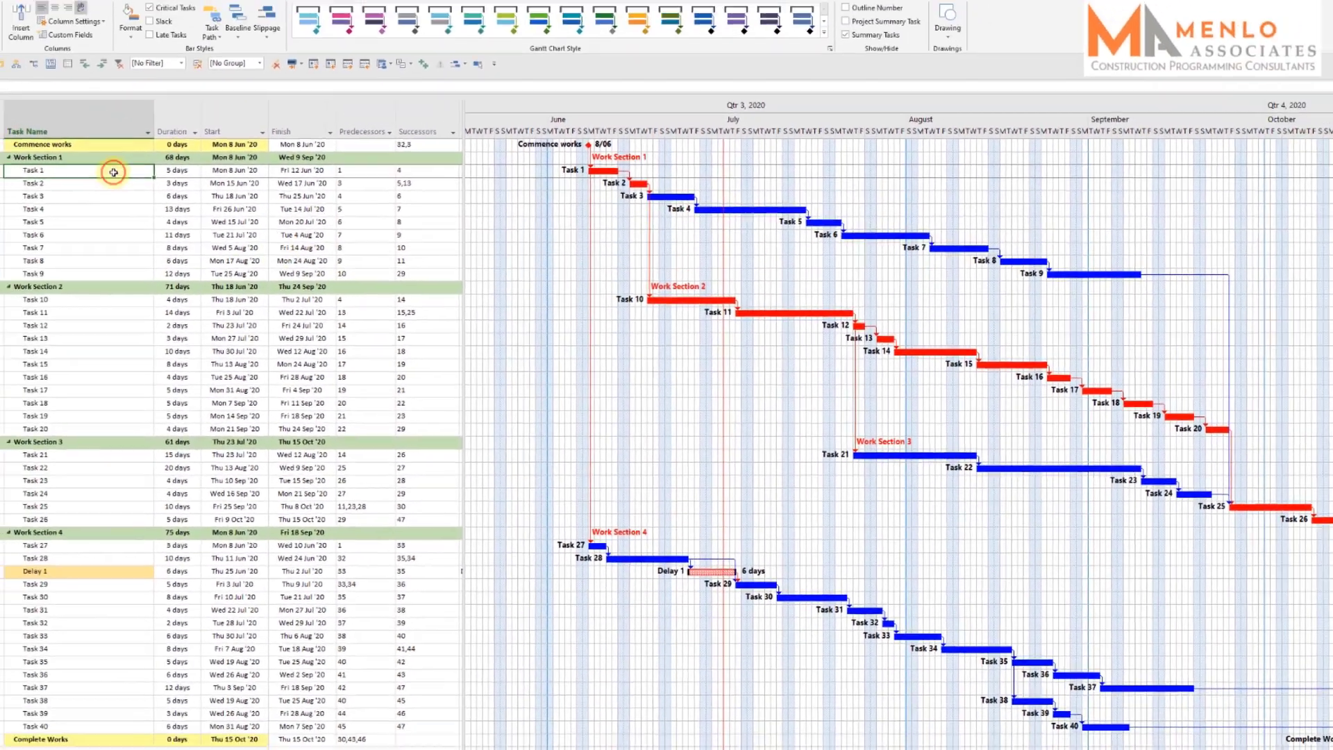
Widen the task table and insert an Actual Start column between Finish and Predecessors
key("F2")
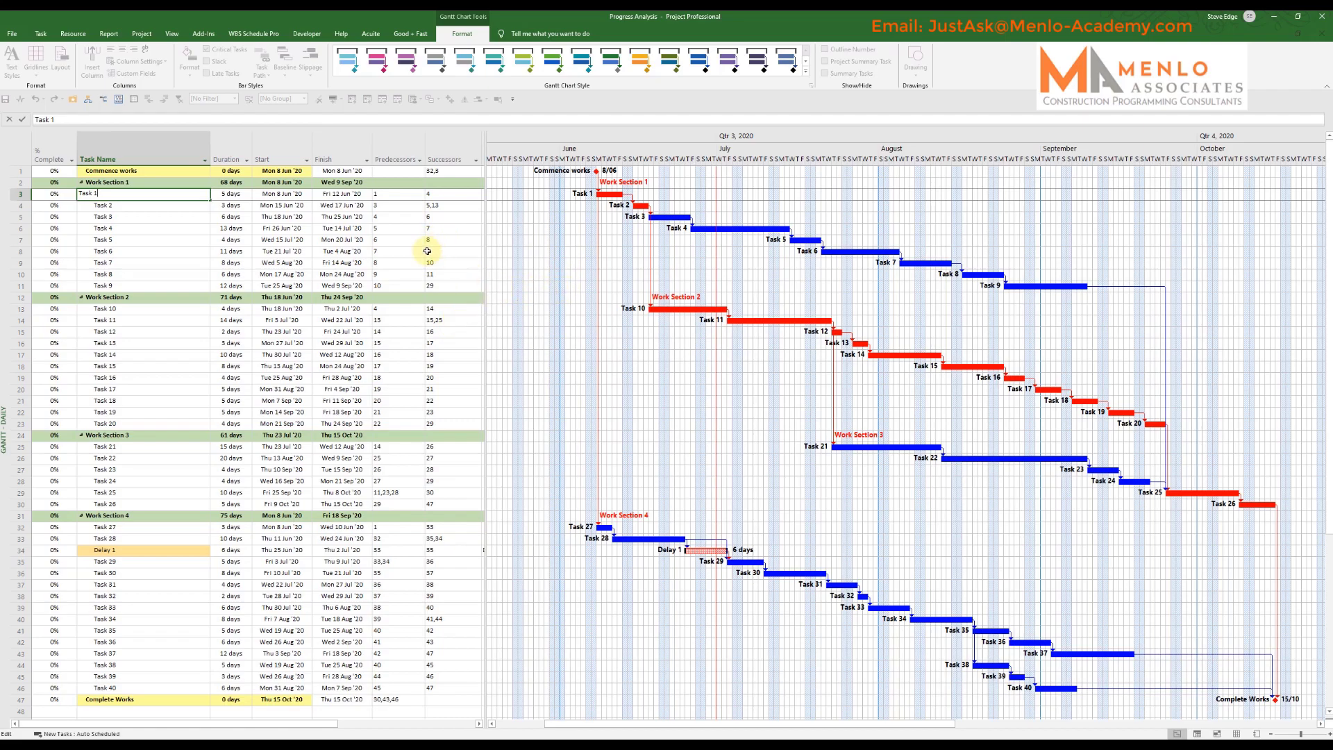
left_click_drag(485, 232, 501, 233)
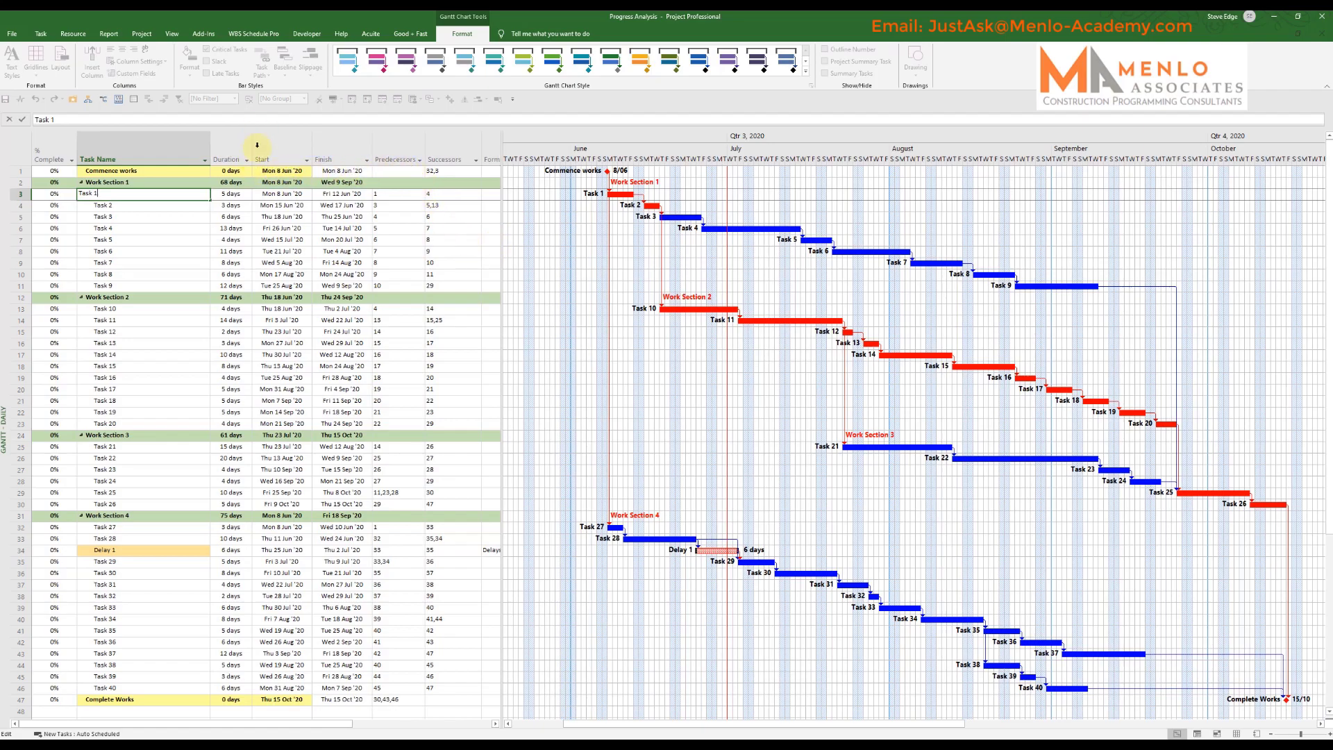
left_click(277, 216)
left_click(326, 216)
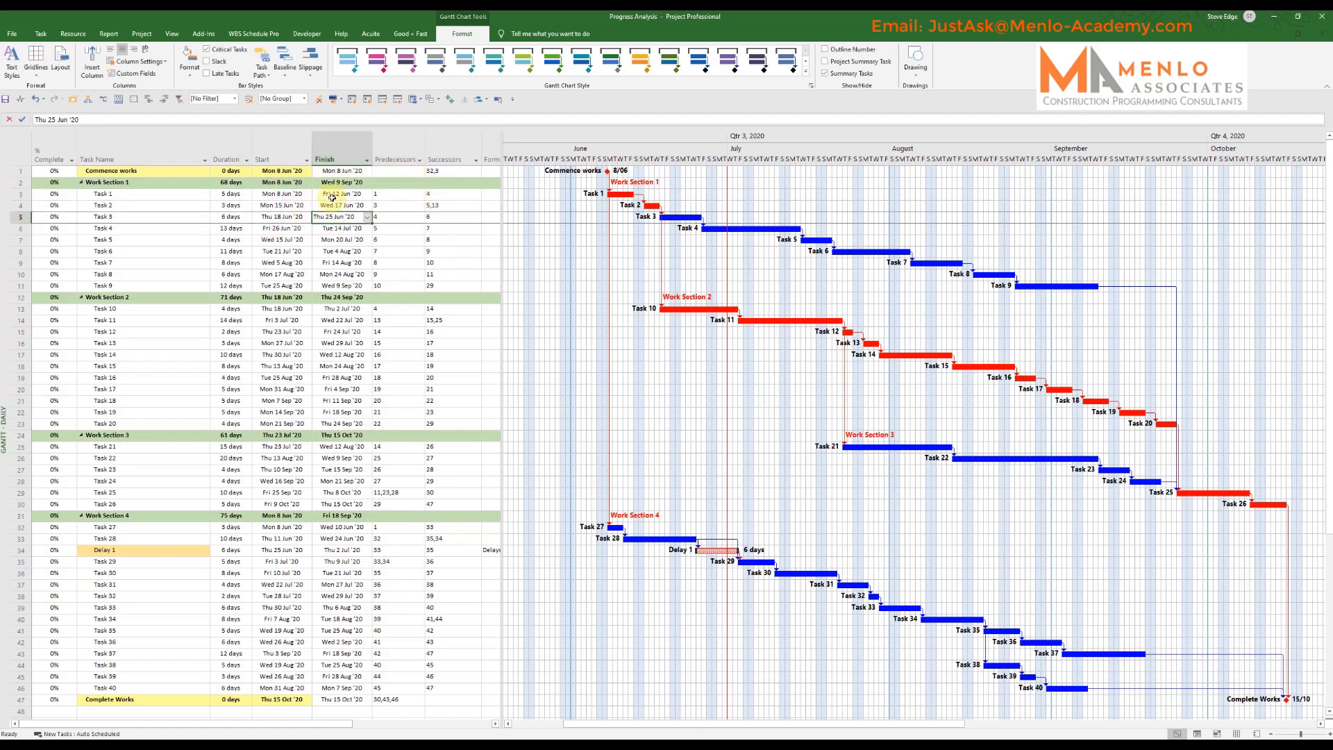
left_click(391, 154)
right_click(392, 160)
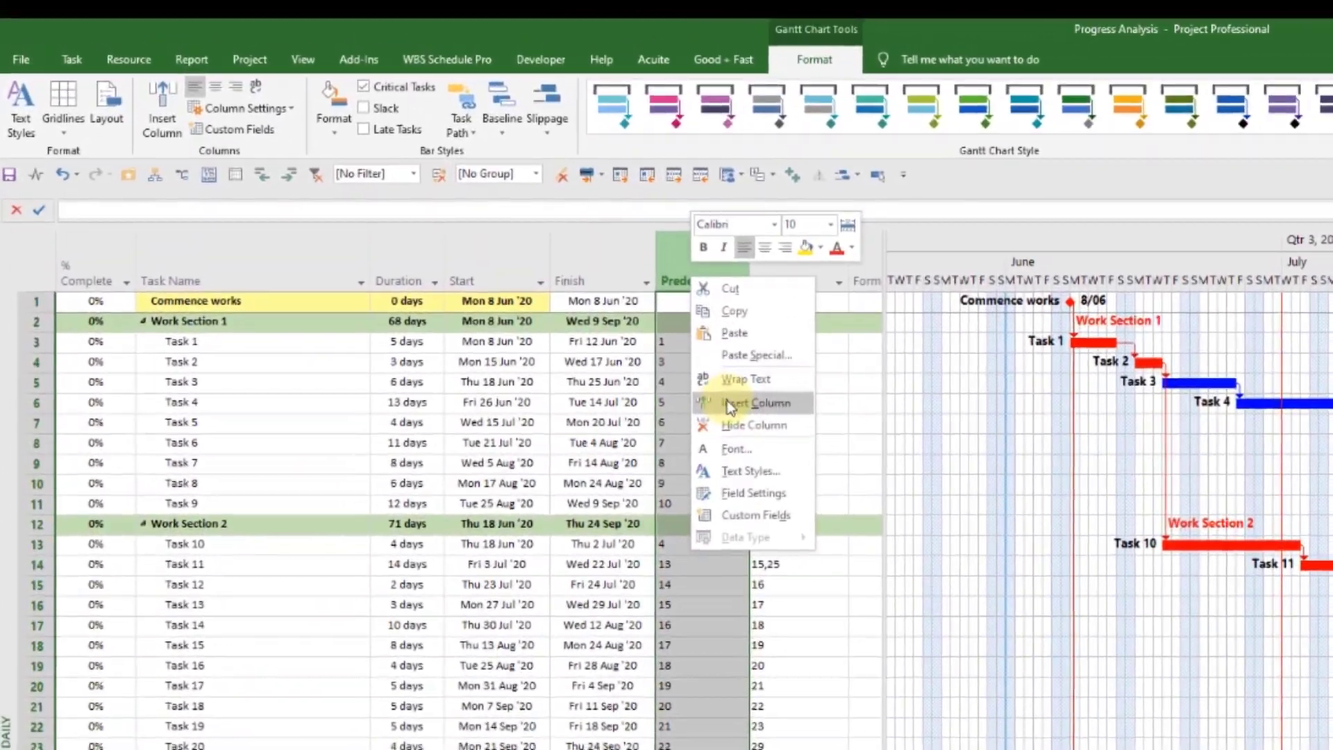
left_click(727, 401)
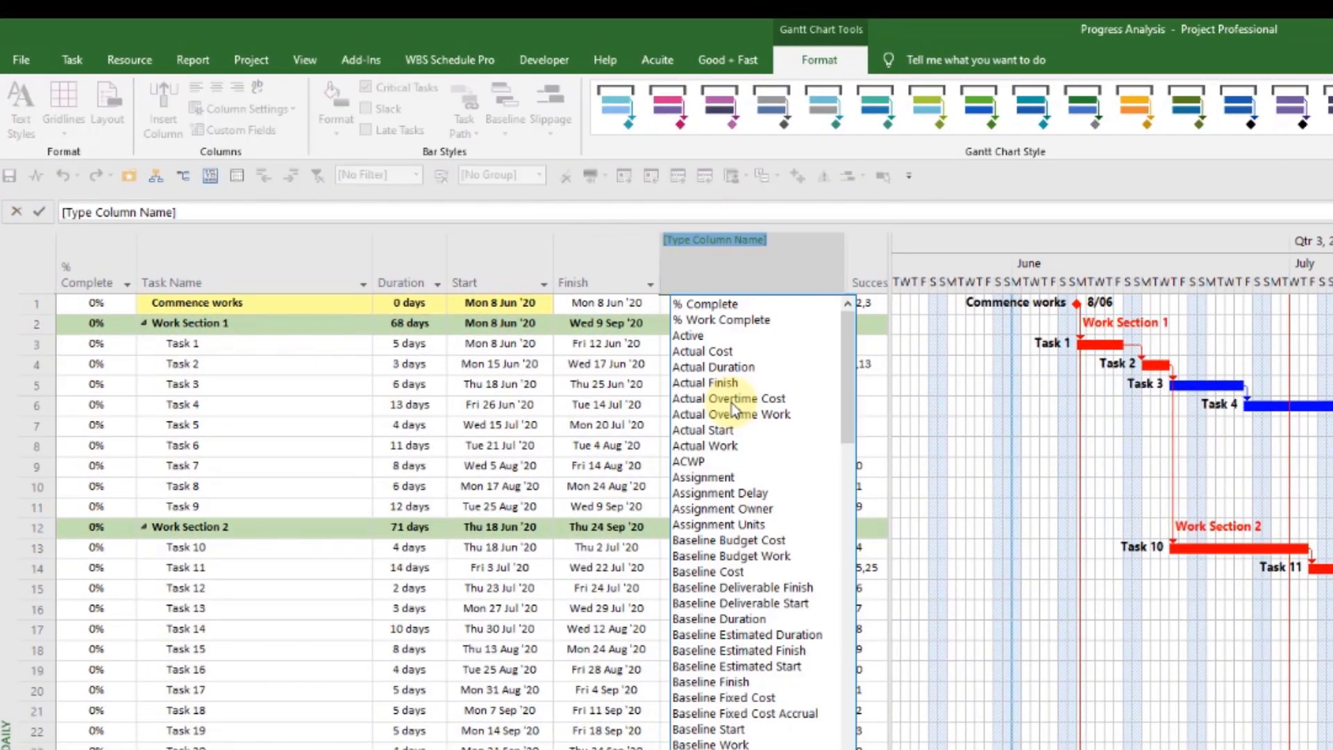
left_click(722, 429)
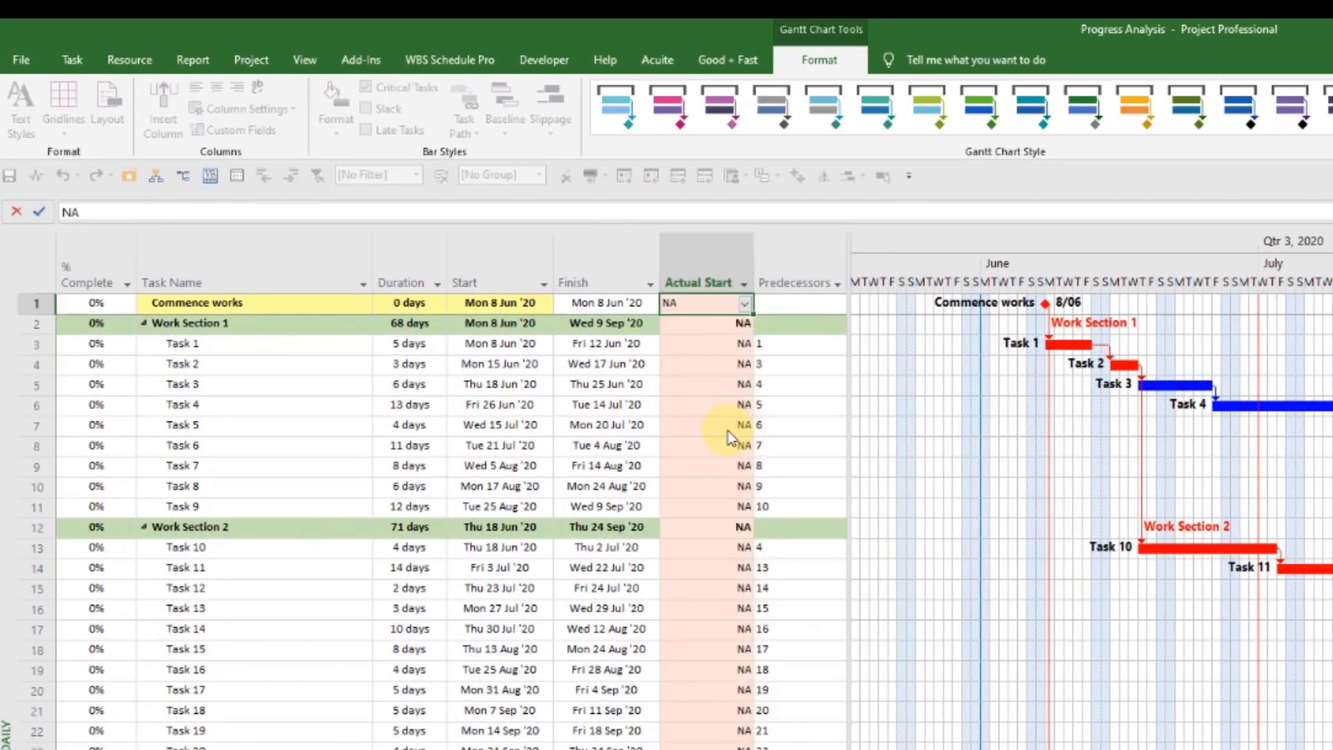
Insert an Actual Finish column between Actual Start and Predecessors, widening the table to keep the columns visible
left_click_drag(848, 289, 905, 316)
left_click(812, 261)
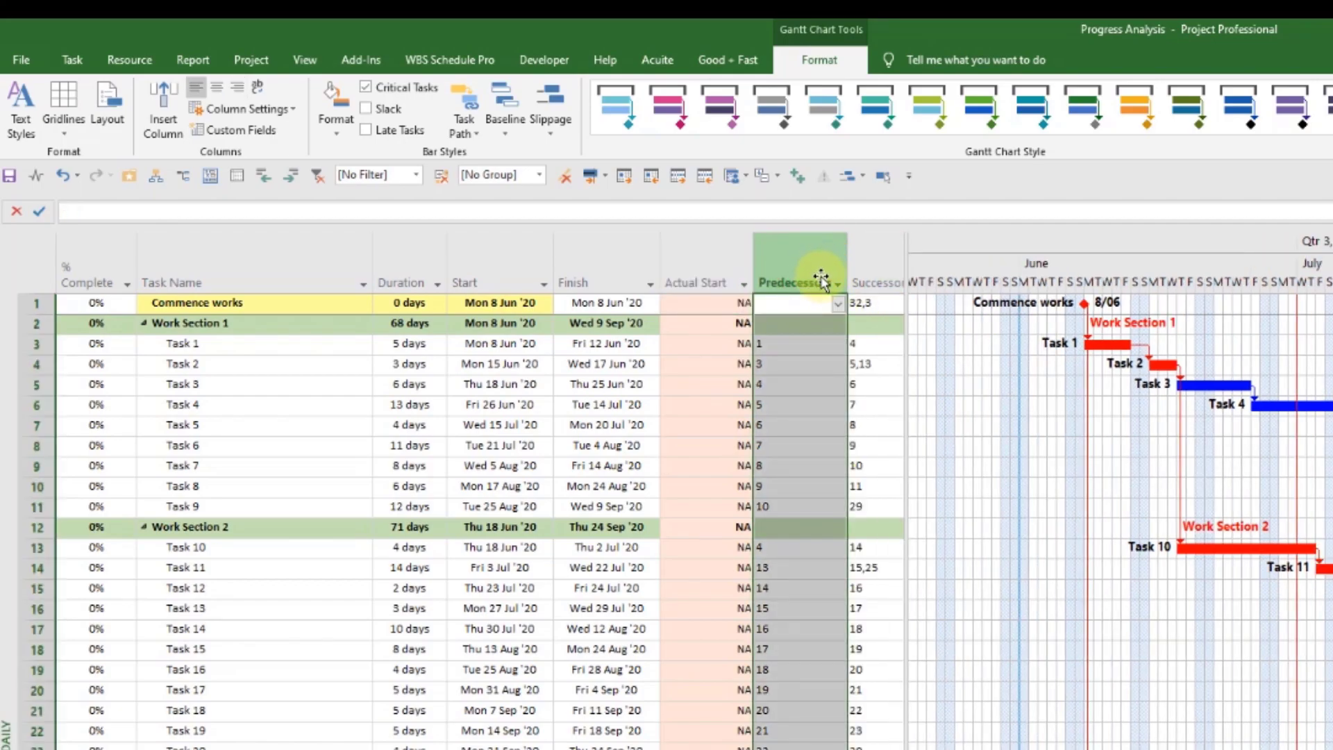
right_click(821, 280)
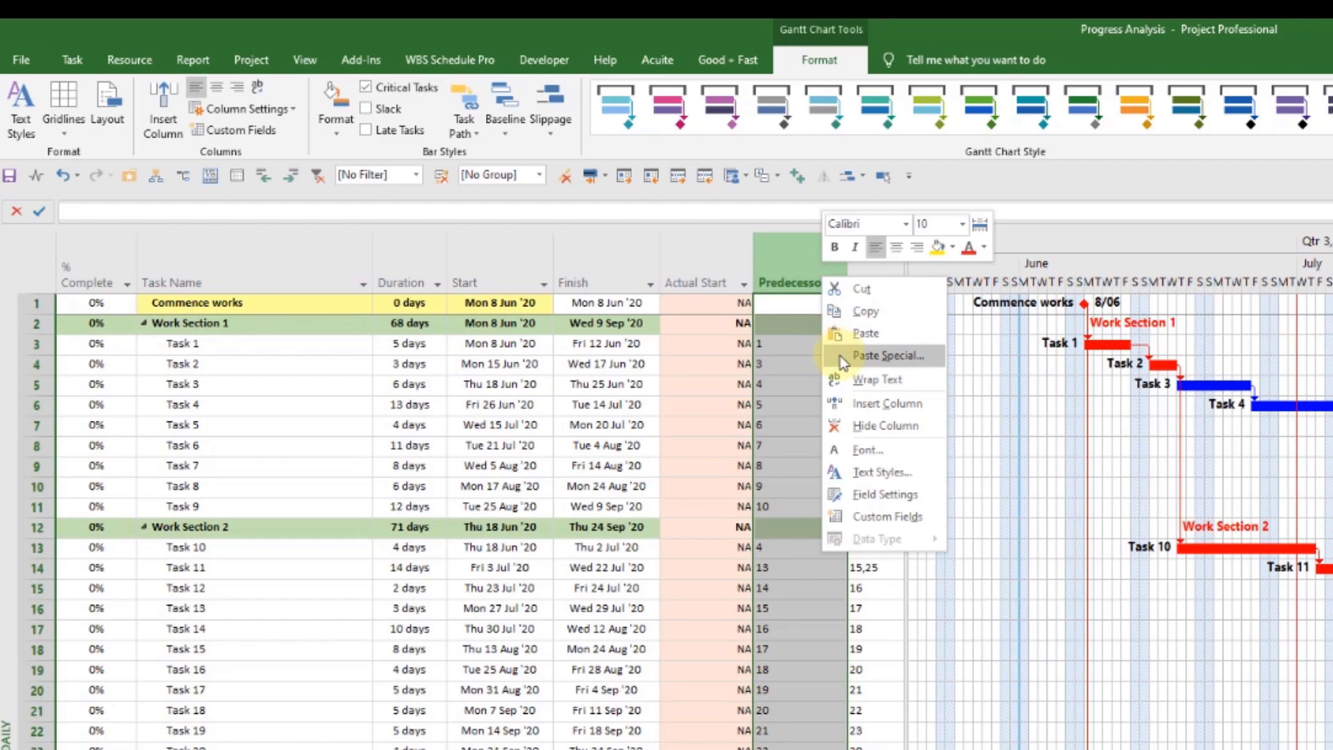
left_click(863, 410)
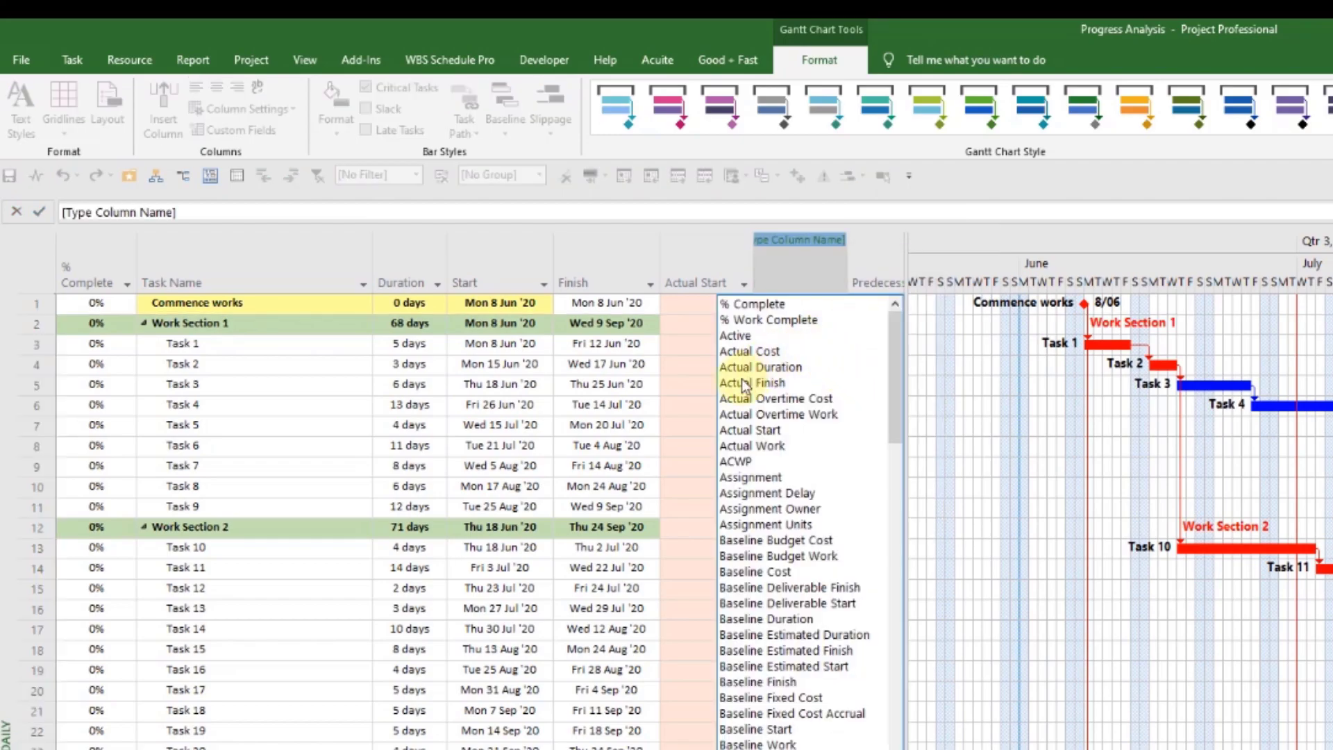
left_click(755, 386)
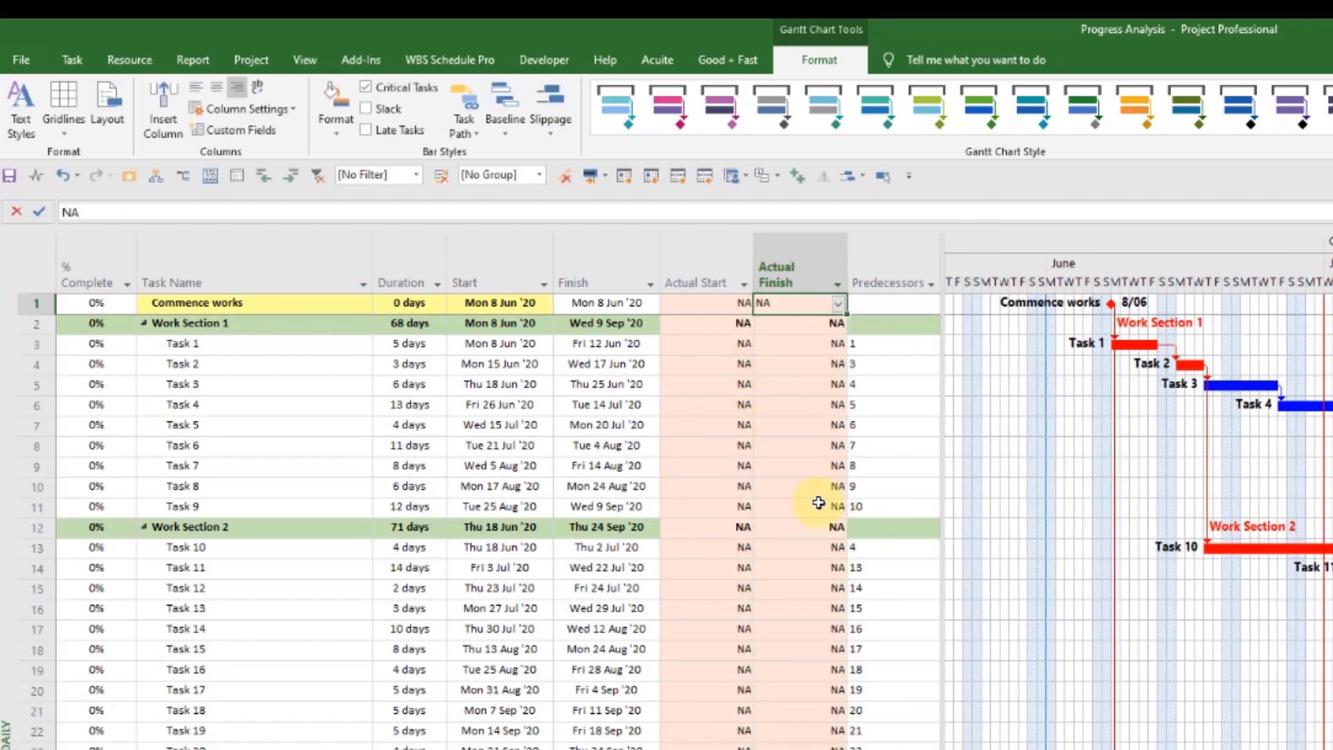
Centre-align the contents of the Actual Start and Actual Finish columns
left_click_drag(704, 268, 791, 267)
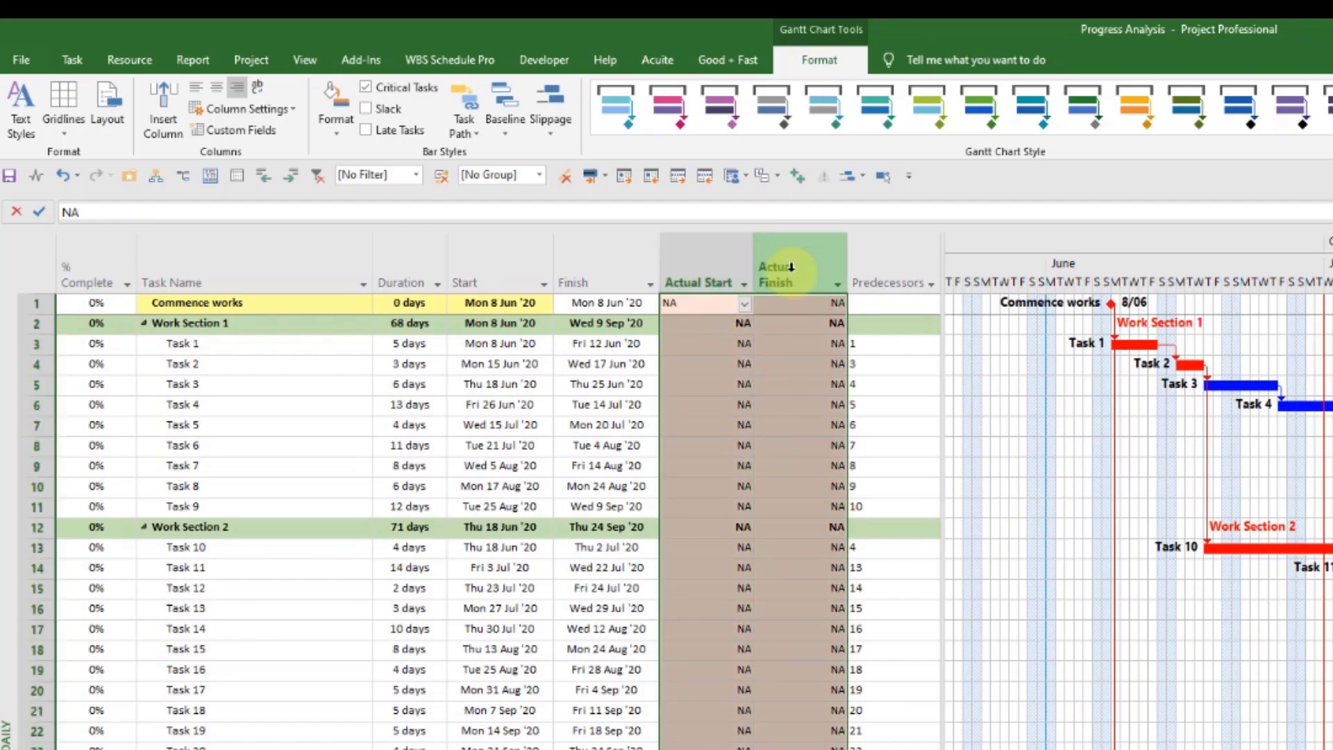
right_click(721, 260)
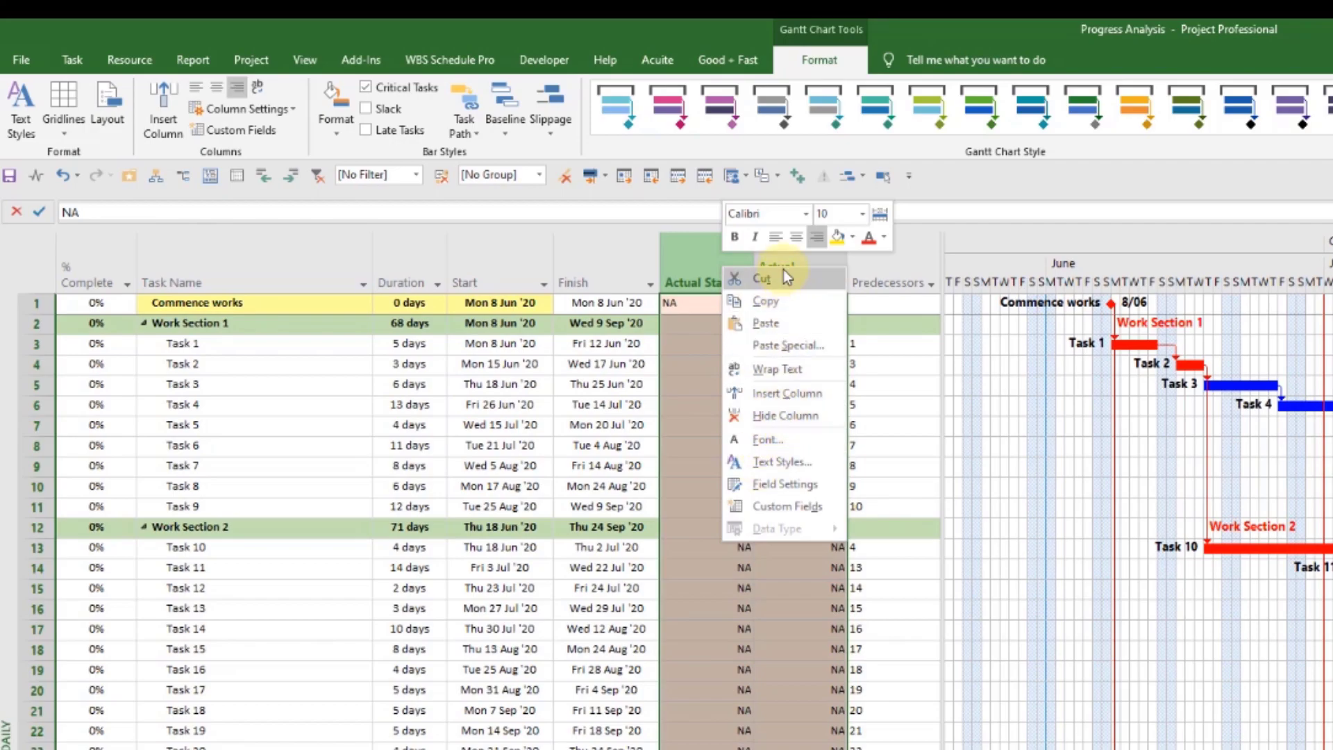
left_click(797, 237)
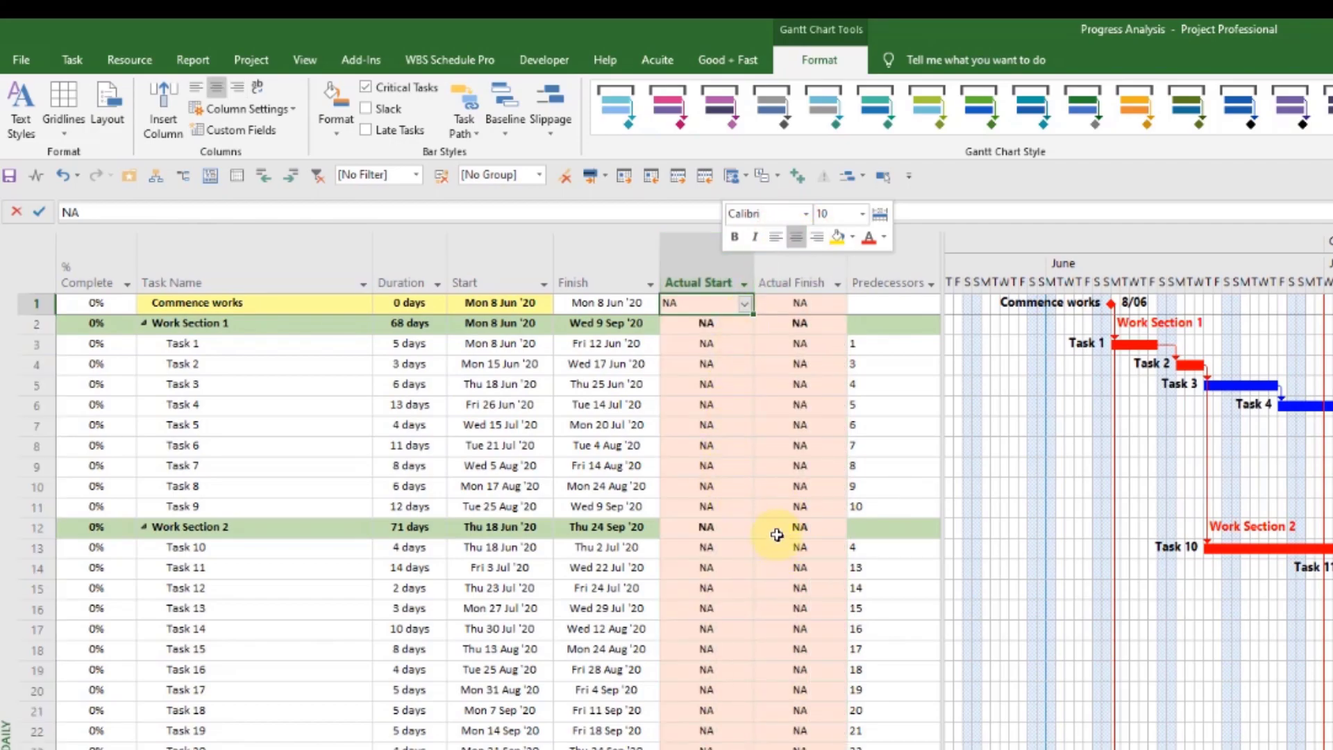
Set the actual start of Task 1 in Work Section 1 to Wed 10 Jun '20
left_click(279, 347)
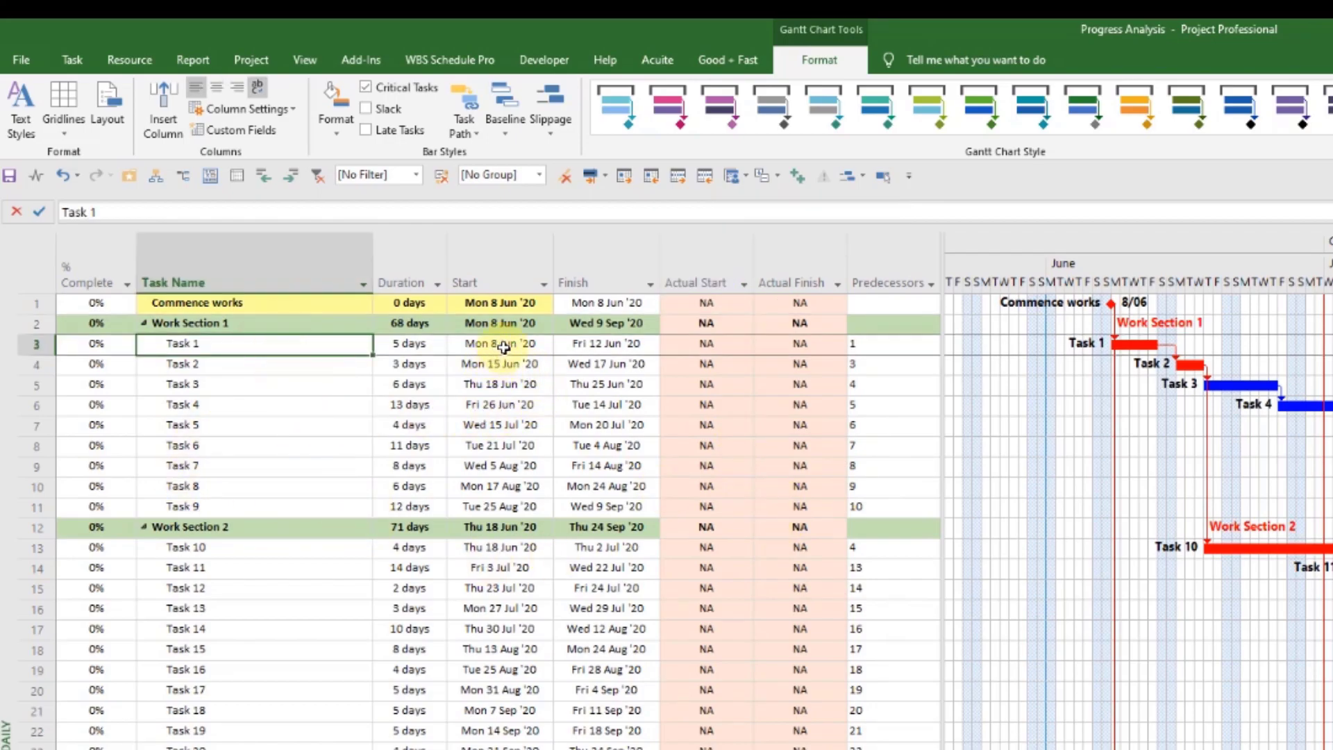
left_click(722, 348)
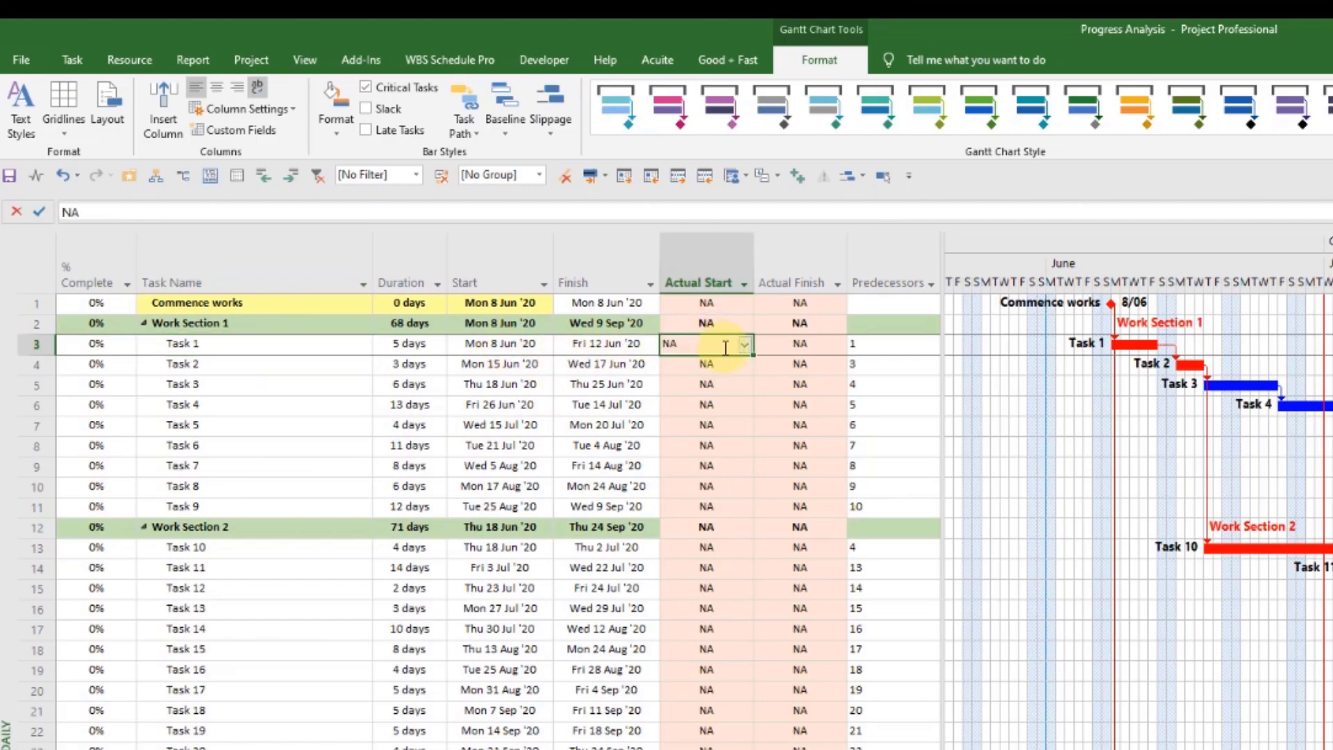
left_click(746, 345)
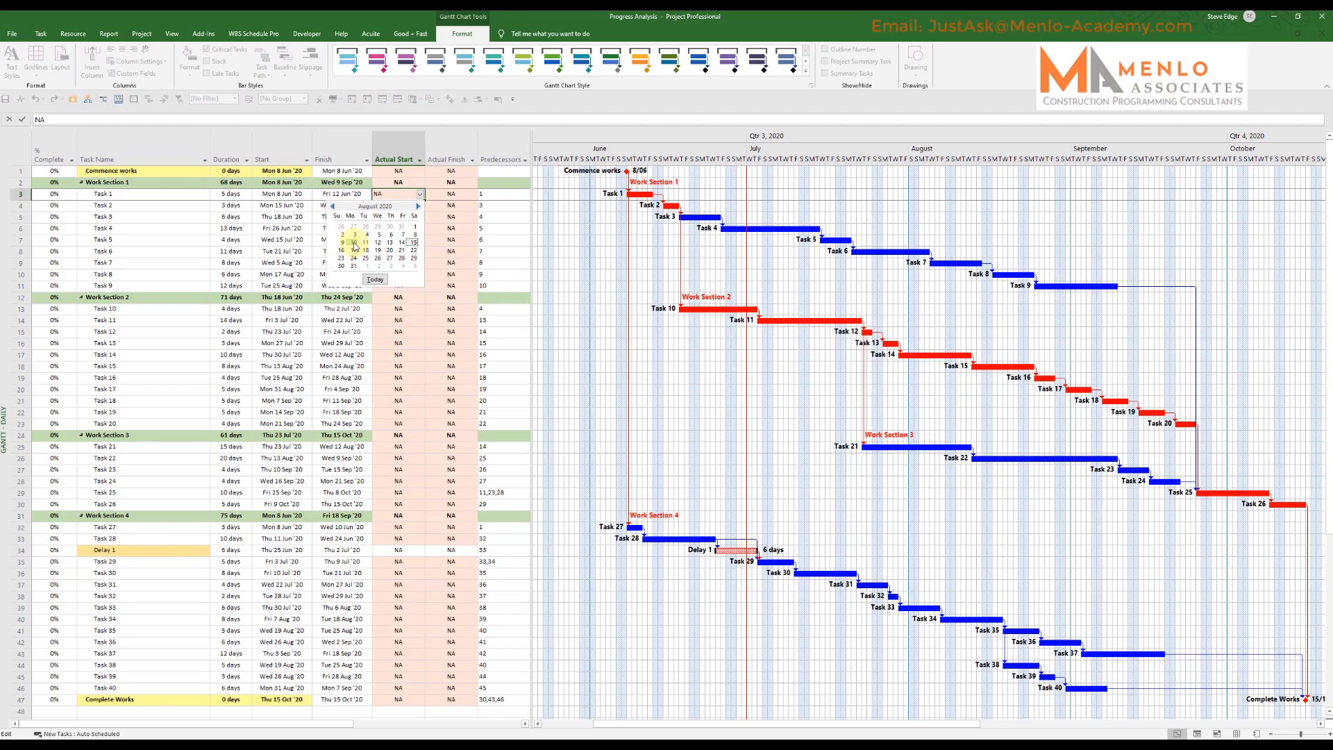
left_click(372, 255)
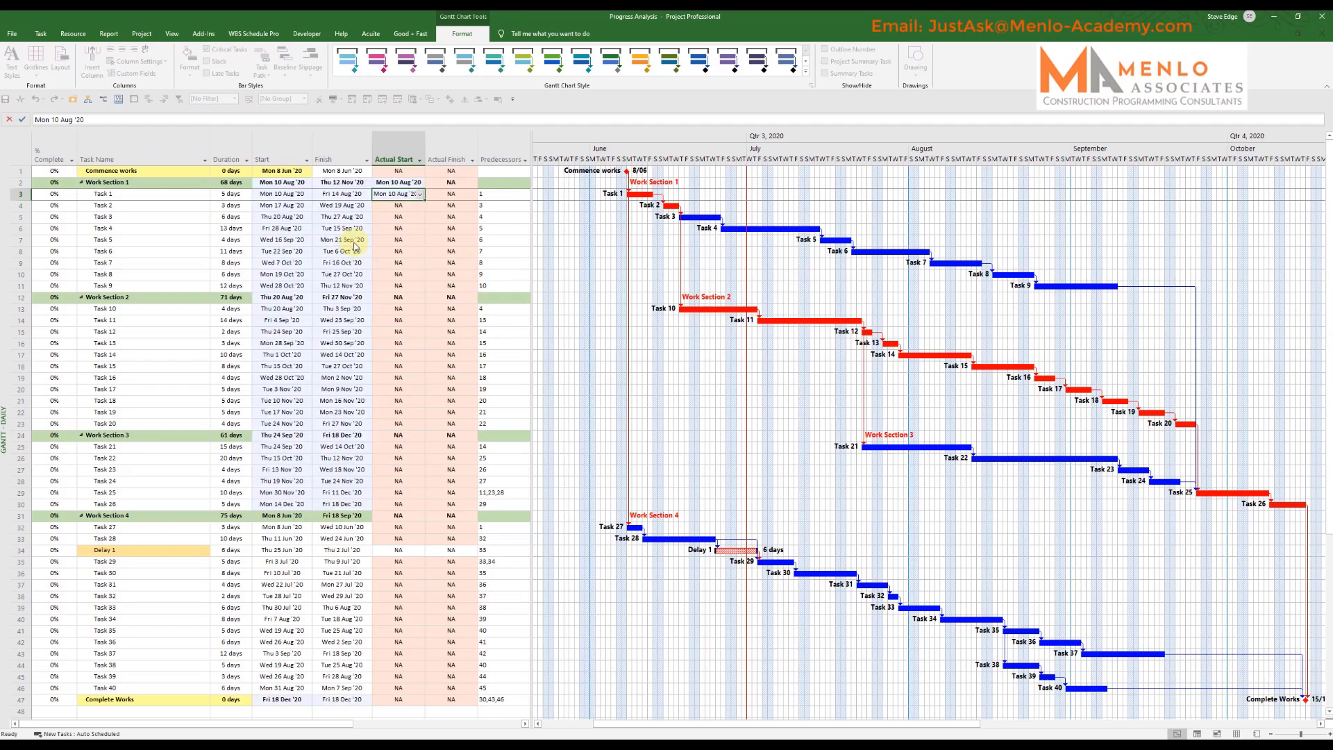
left_click(420, 197)
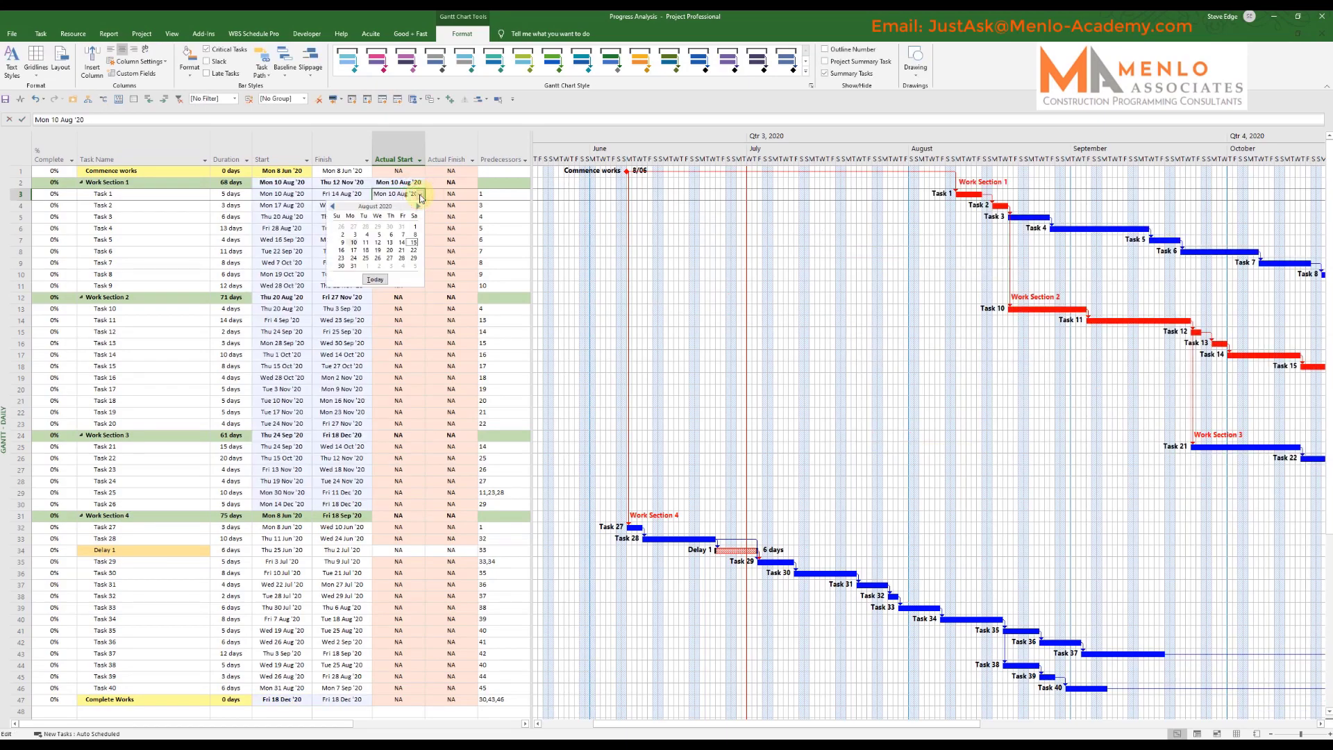
left_click(334, 206)
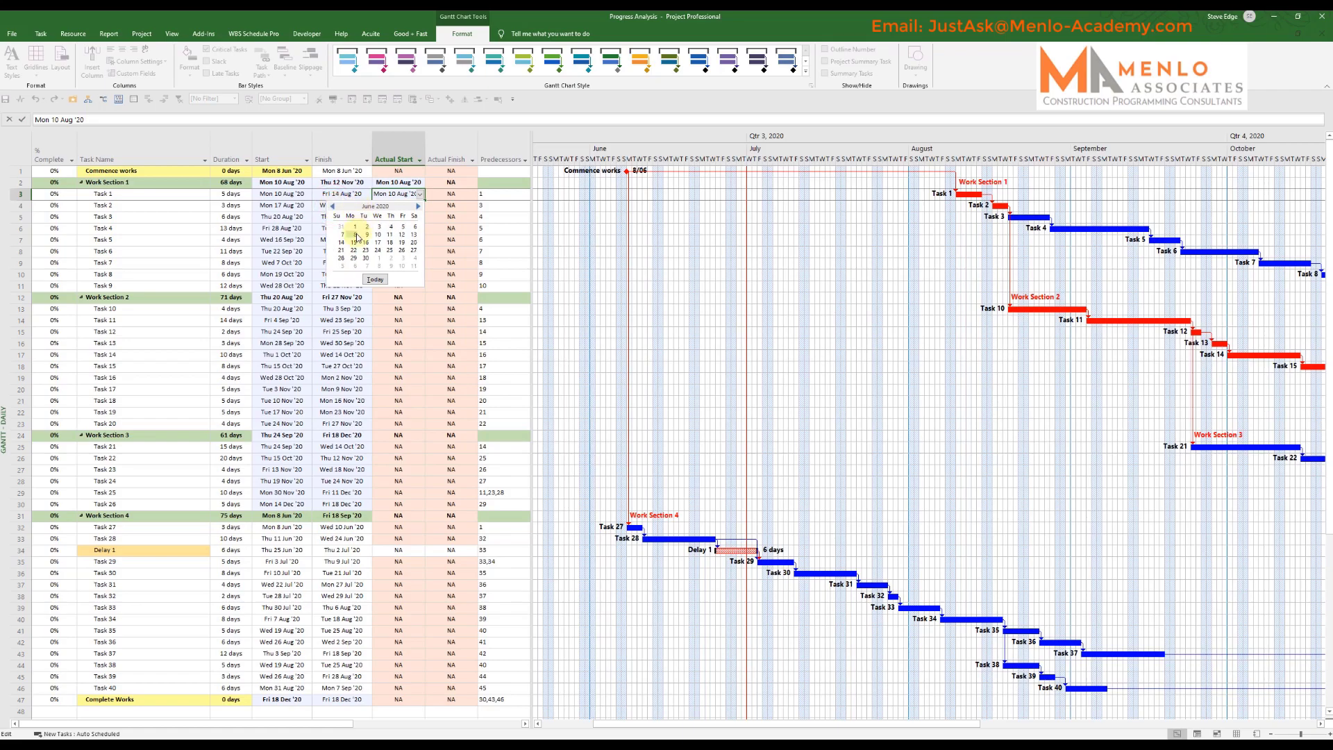
left_click(378, 236)
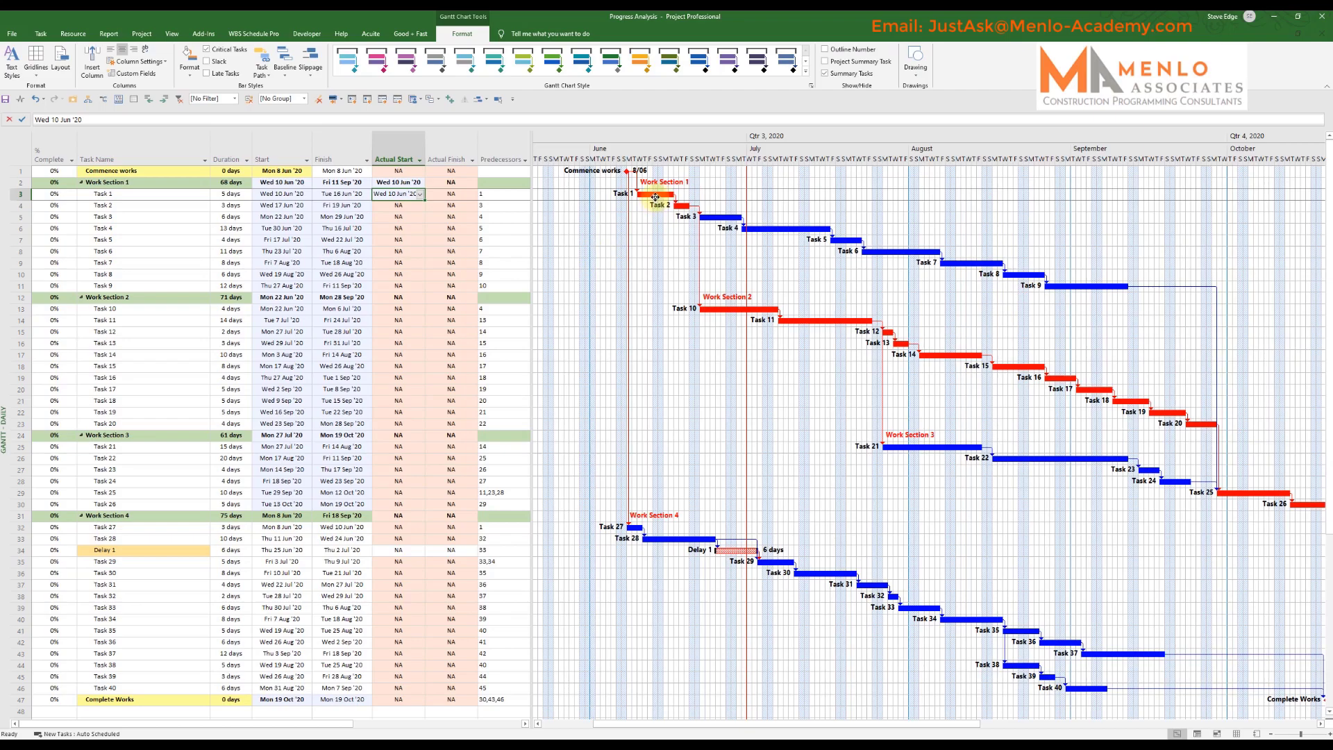
Set the actual finish of Task 1 to Wed 17 Jun '20 and check its resulting duration
left_click(436, 195)
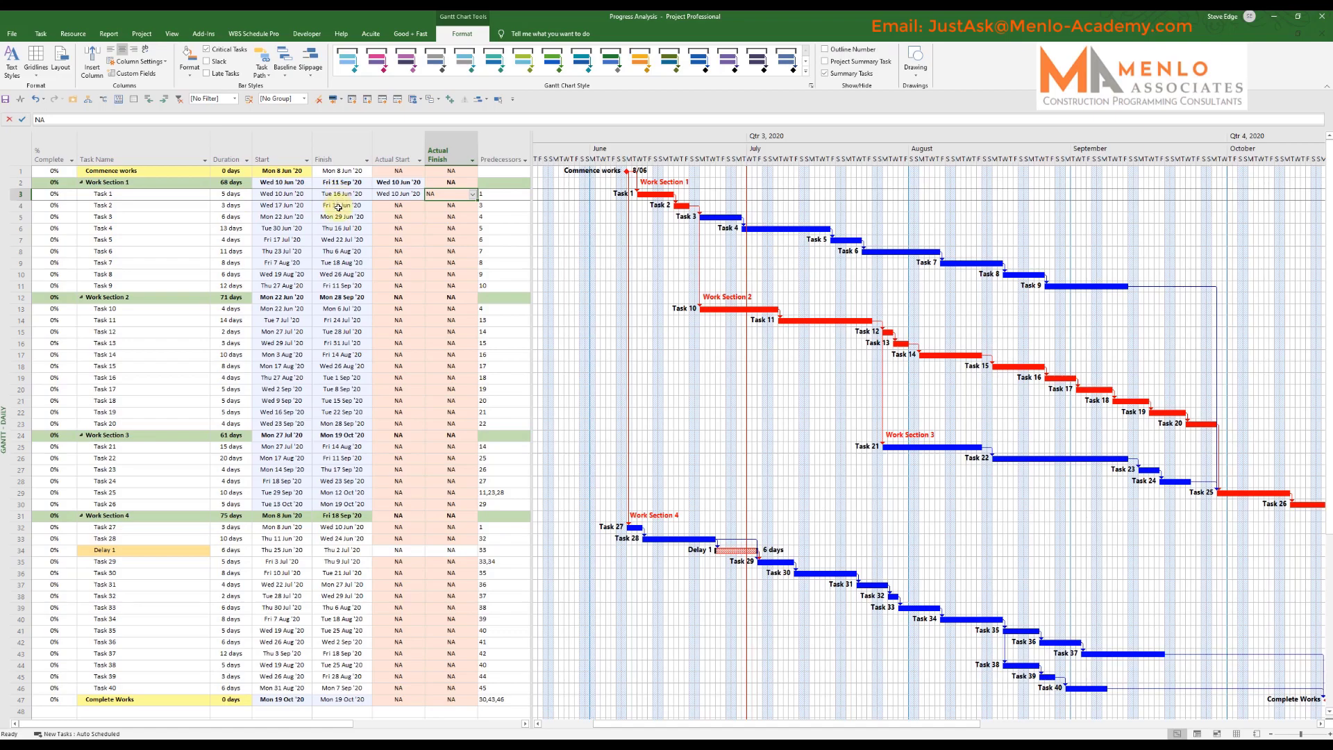
left_click(442, 195)
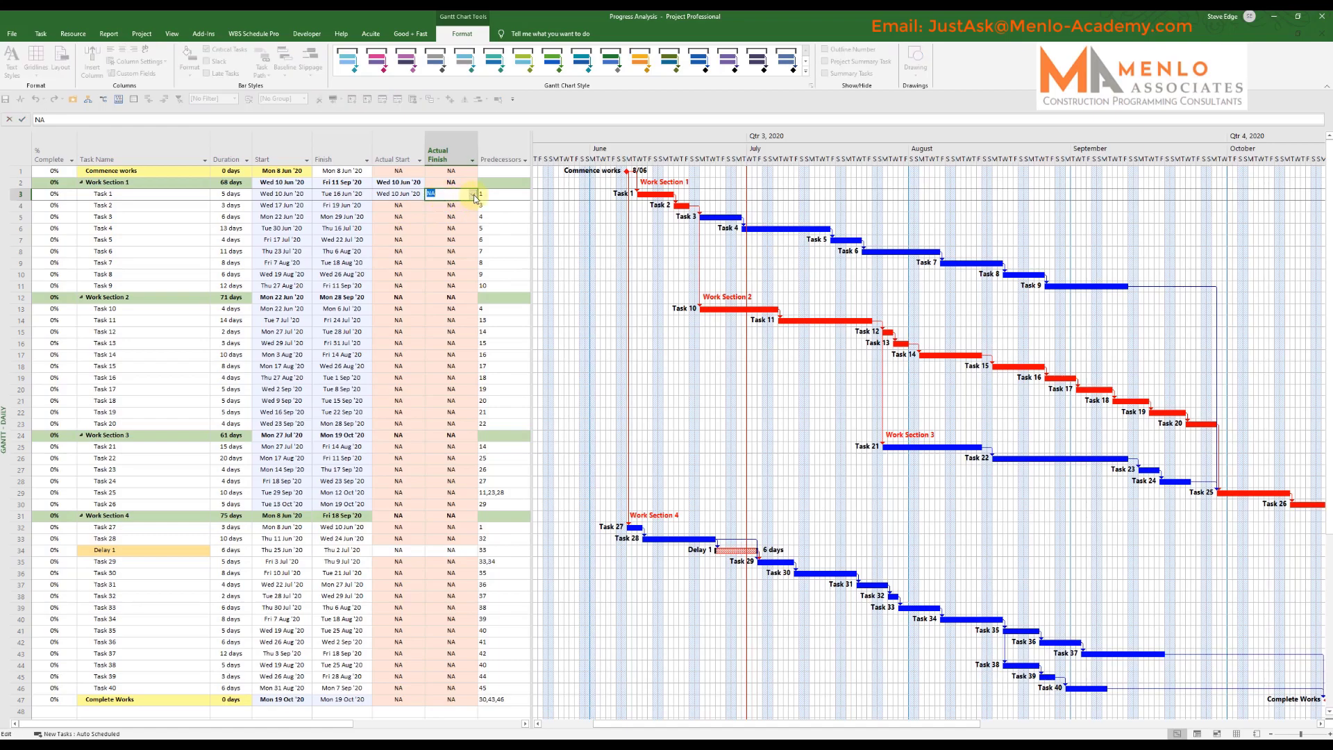
left_click(473, 194)
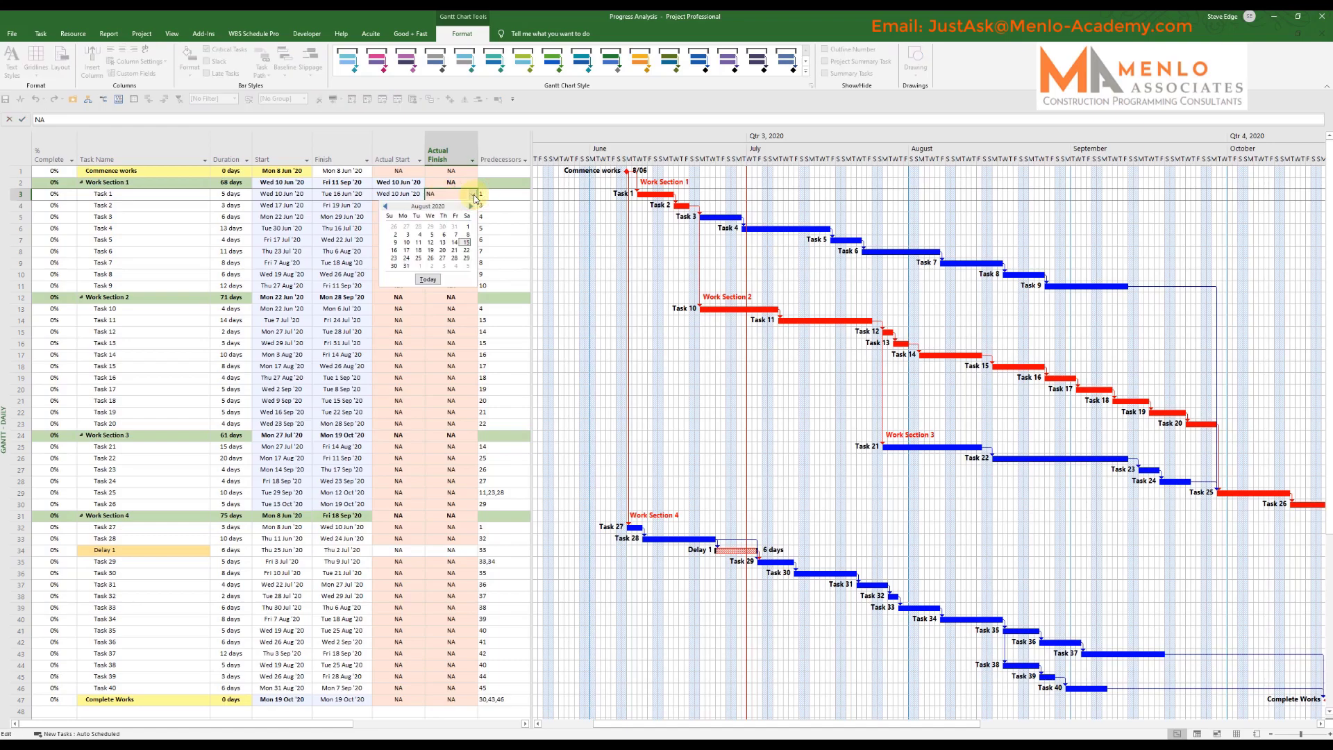
left_click(407, 251)
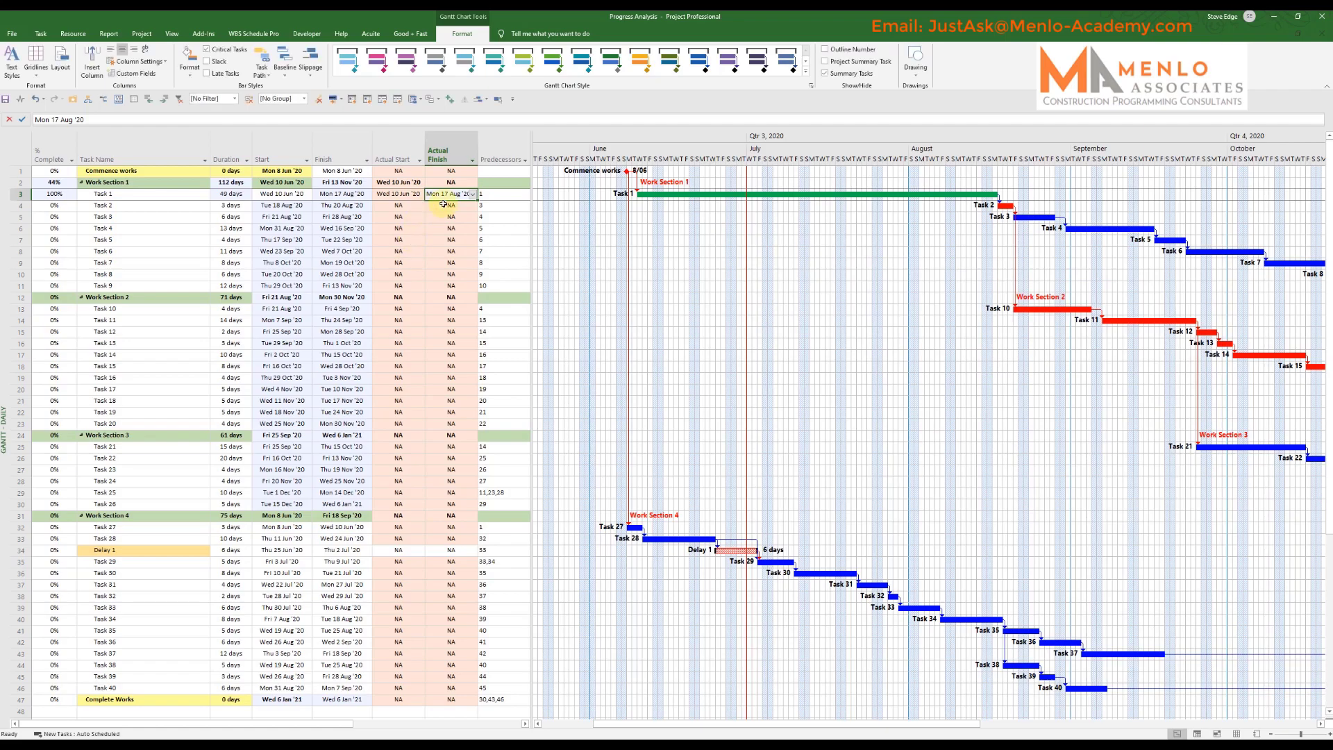
left_click(473, 195)
left_click(386, 207)
left_click(386, 207)
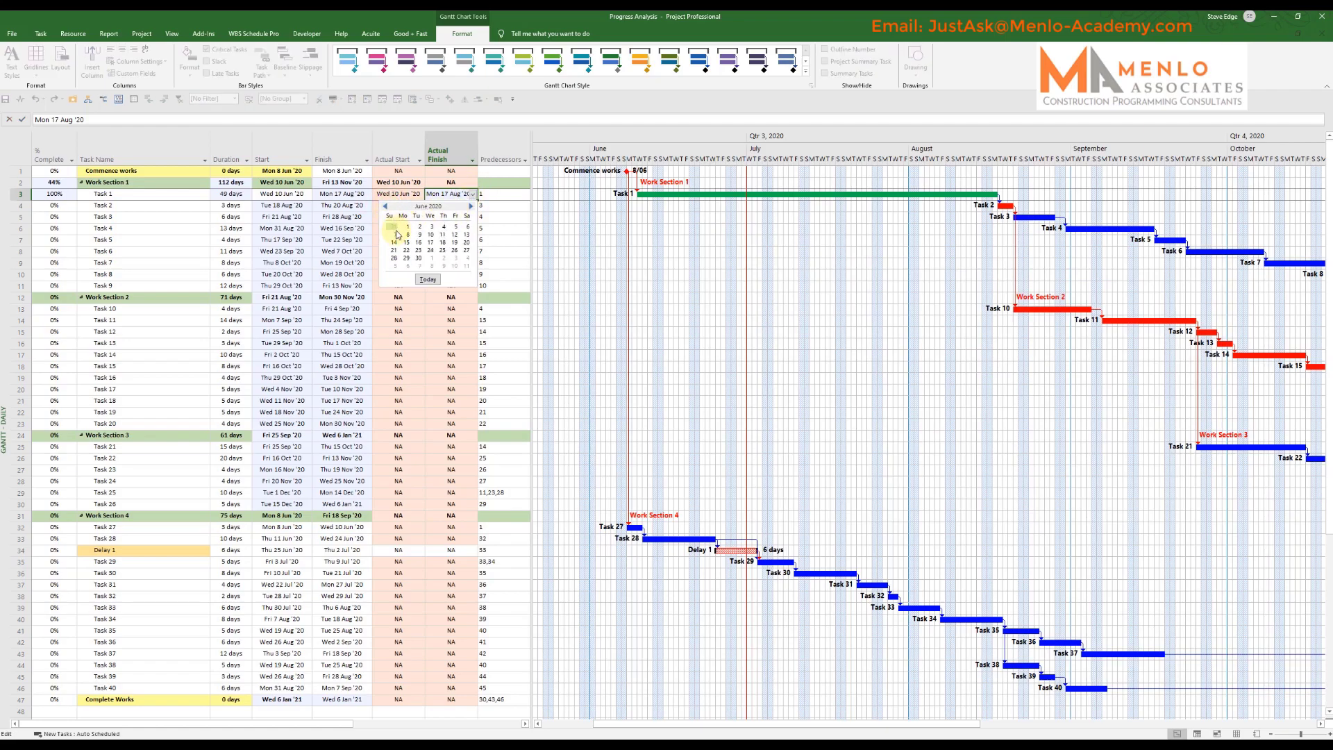
left_click(430, 243)
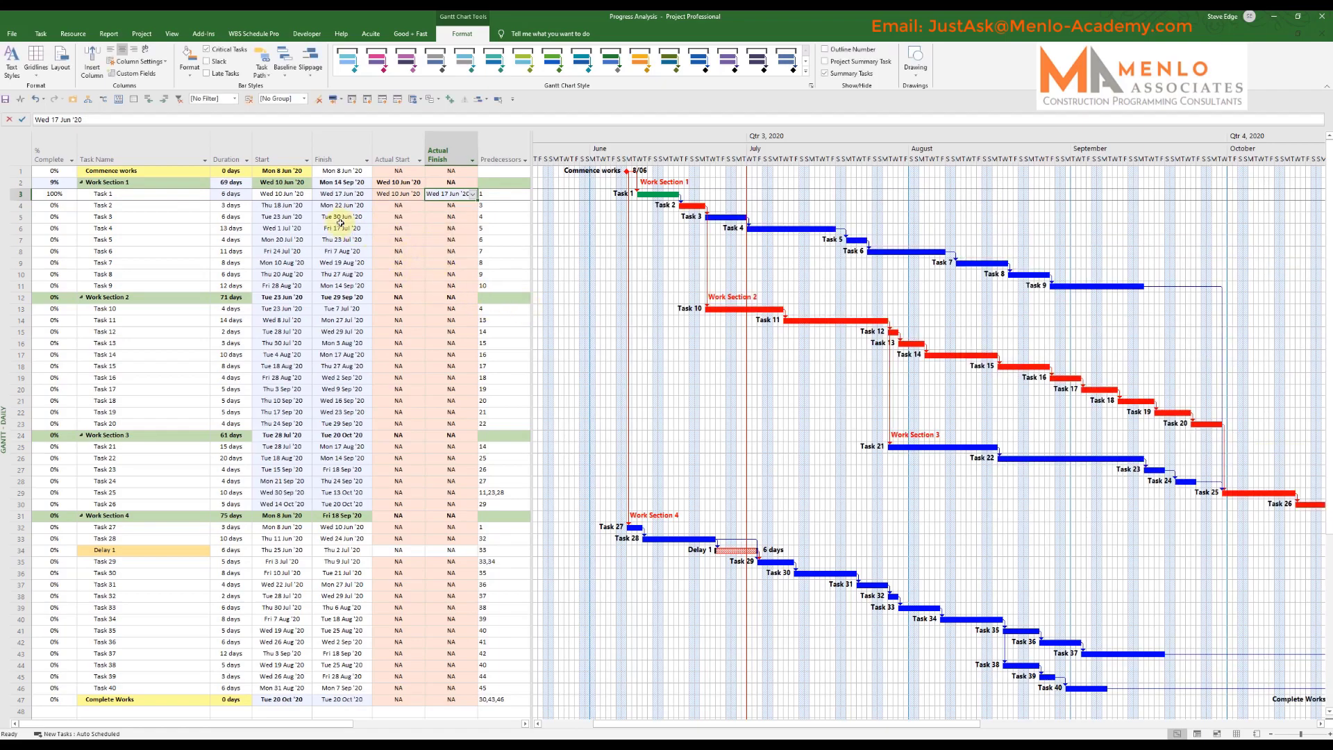
left_click(240, 194)
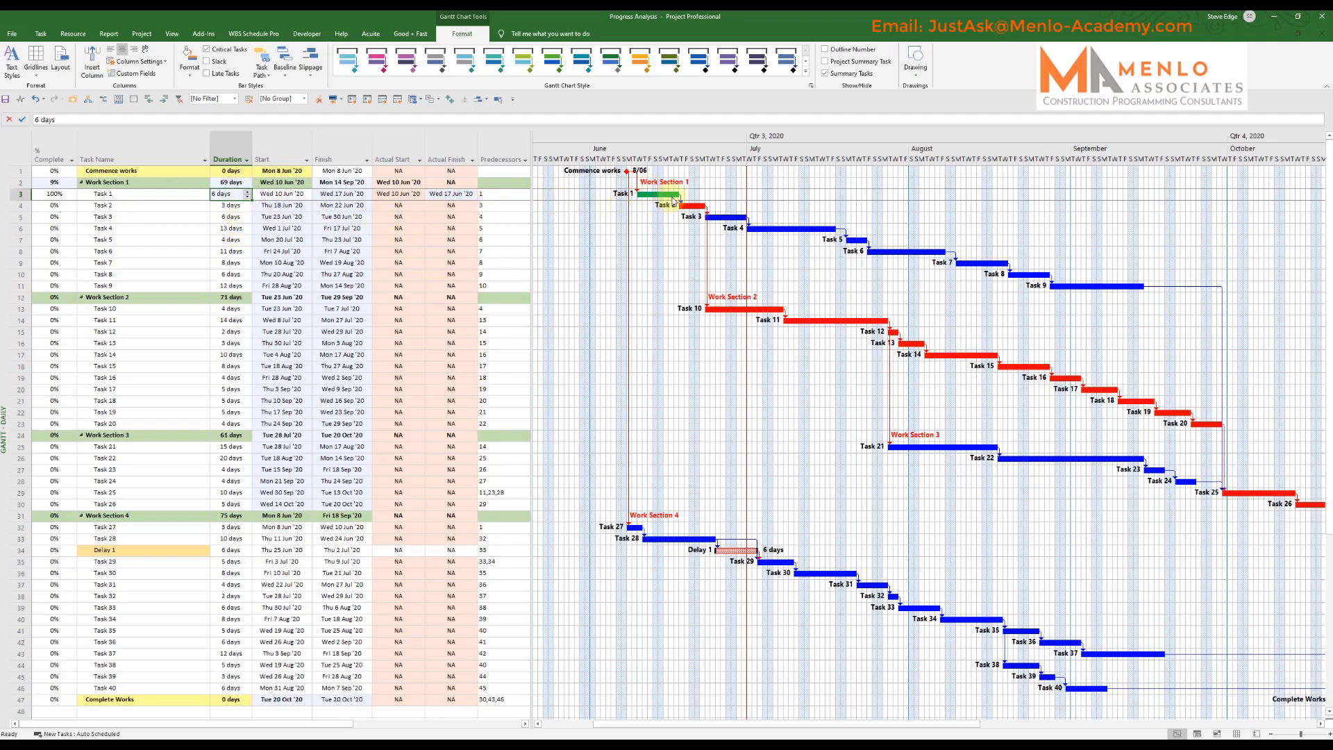
left_click(170, 207)
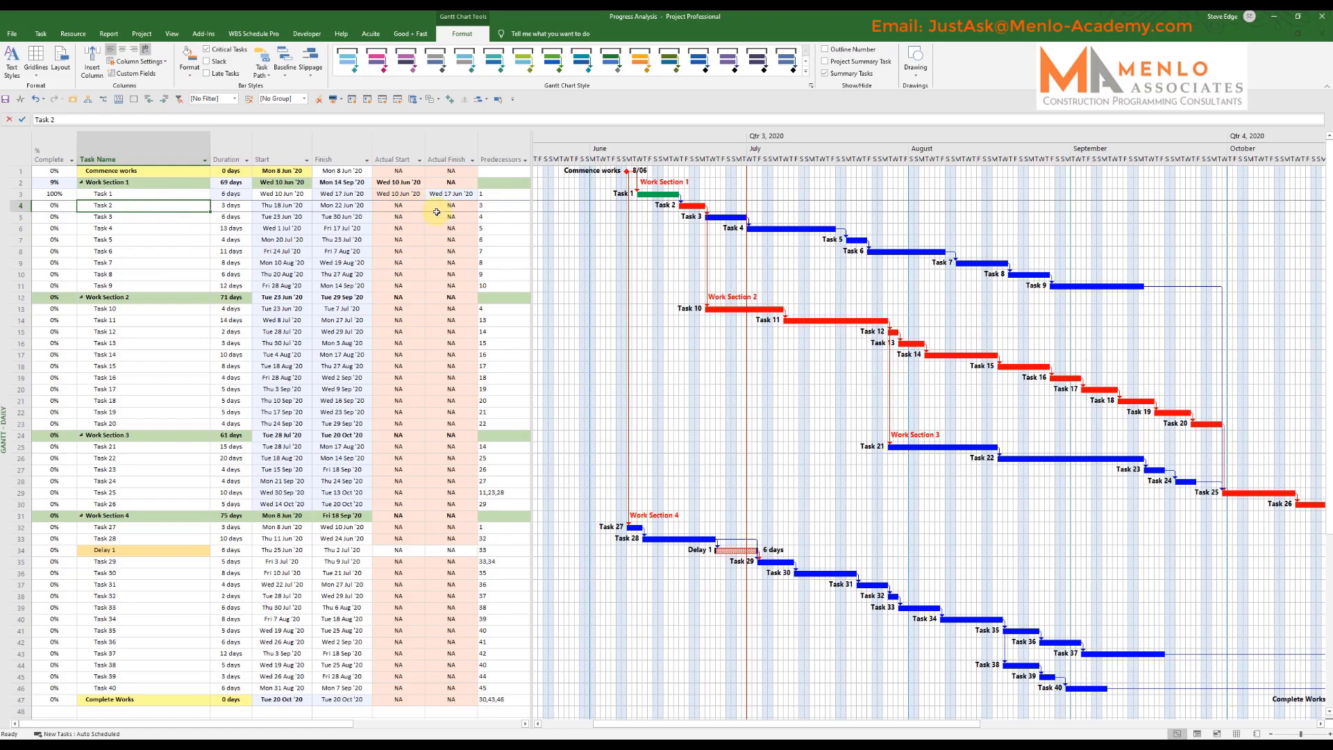
Try marking Task 2 as 100% complete twice, checking its progress bar in the Gantt chart and undoing the change each time
left_click(42, 34)
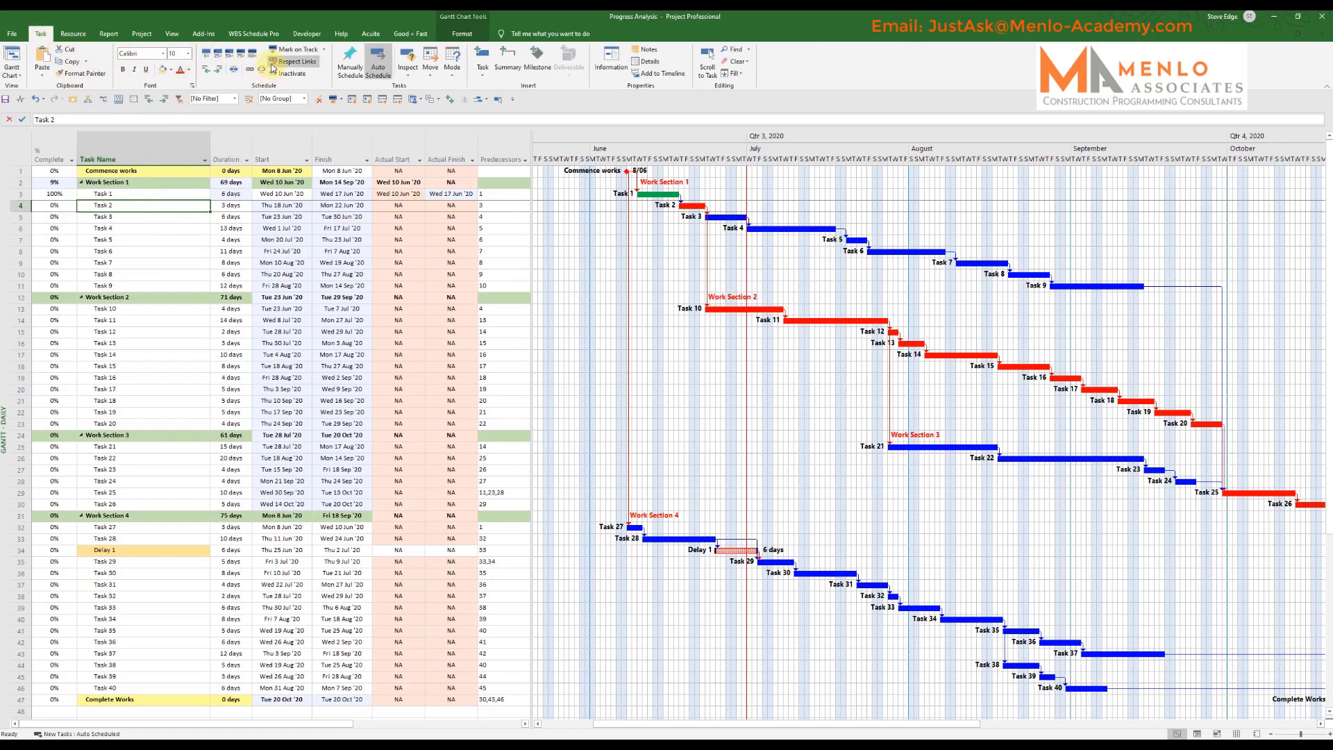
left_click(253, 58)
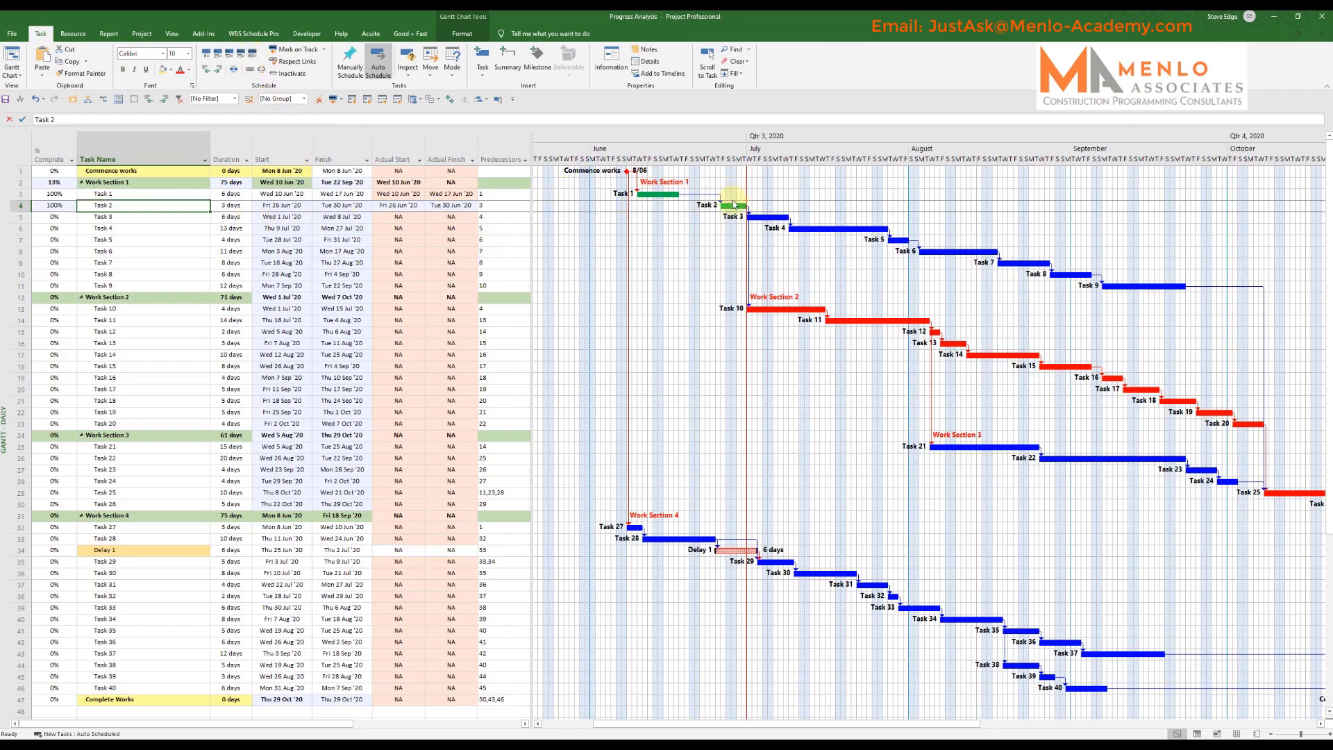
mouse_move(738, 212)
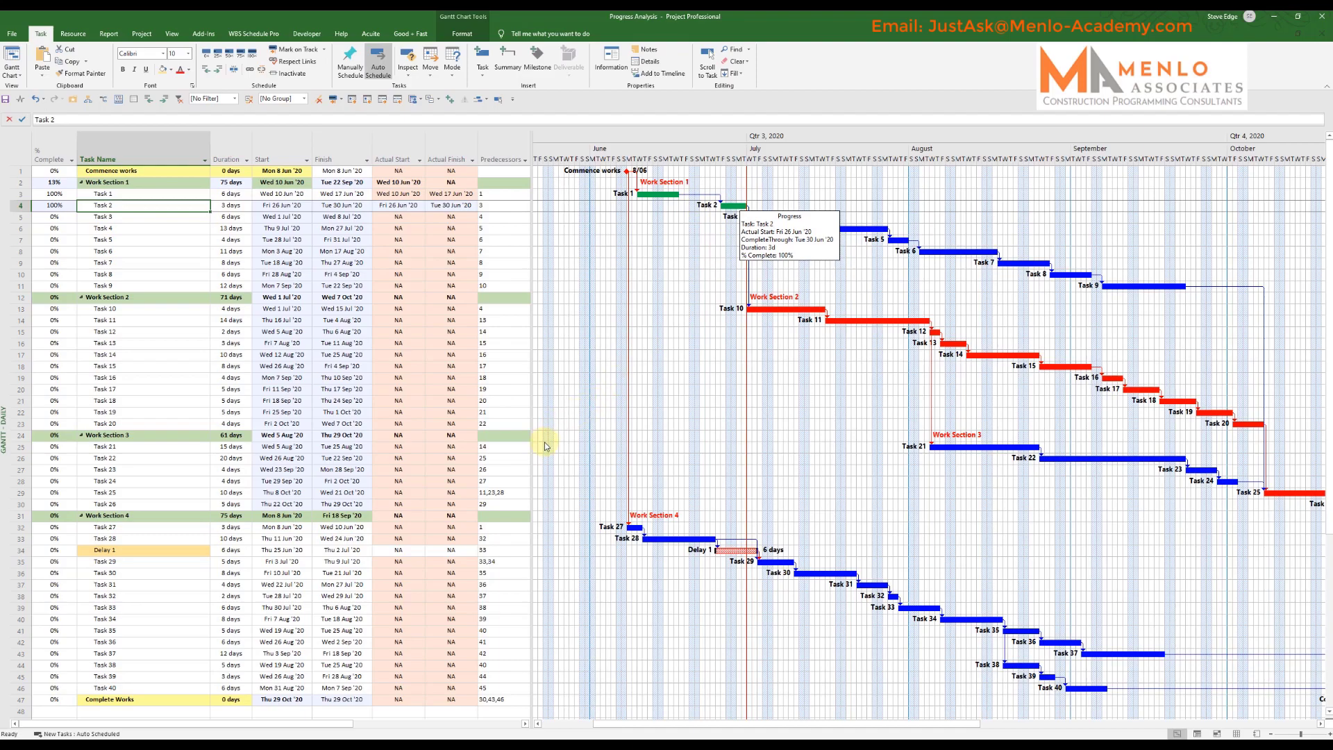
key("ctrl+z")
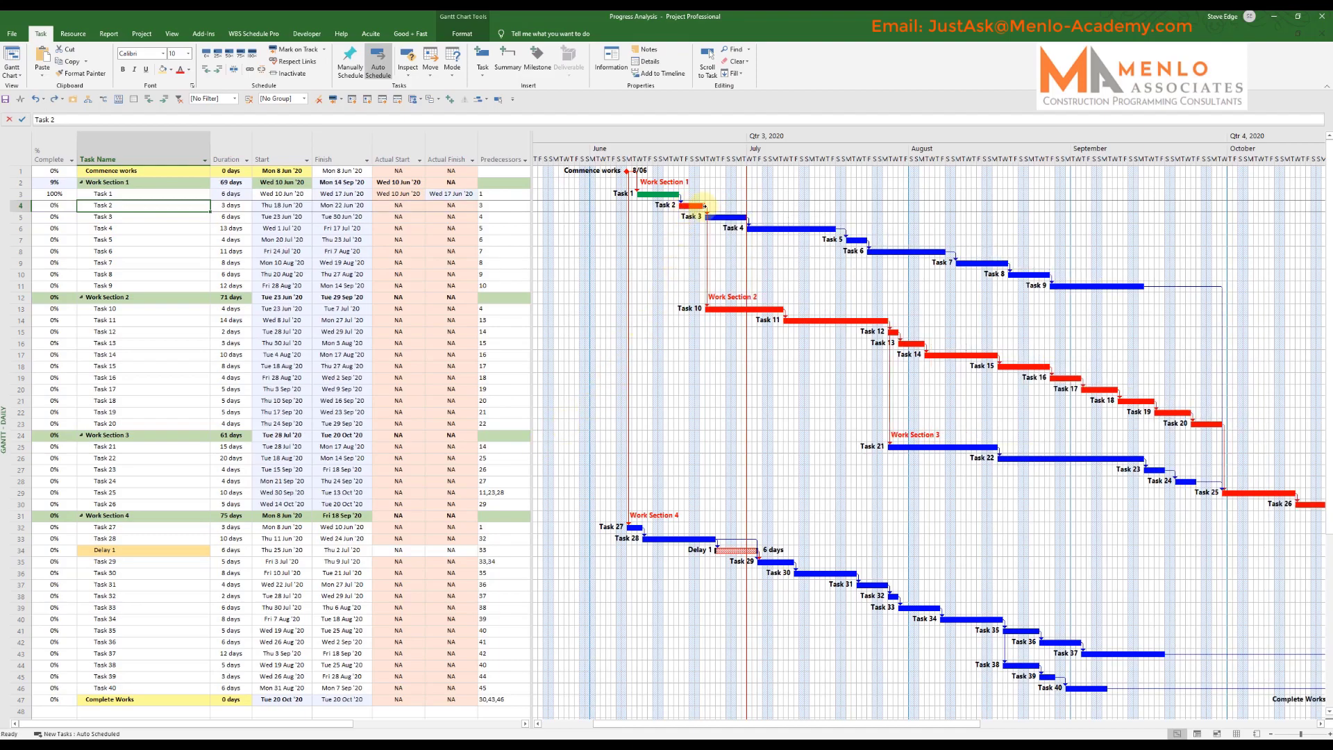
left_click(254, 59)
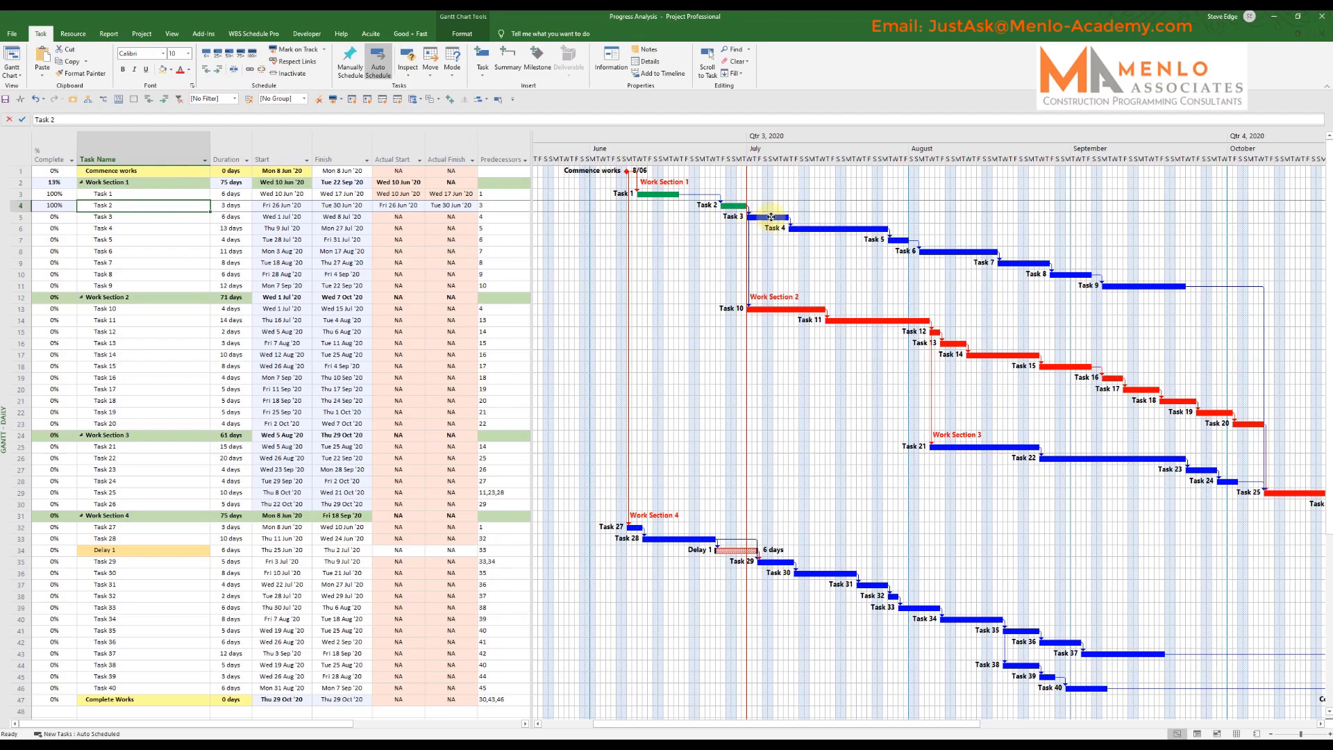
key("ctrl+z")
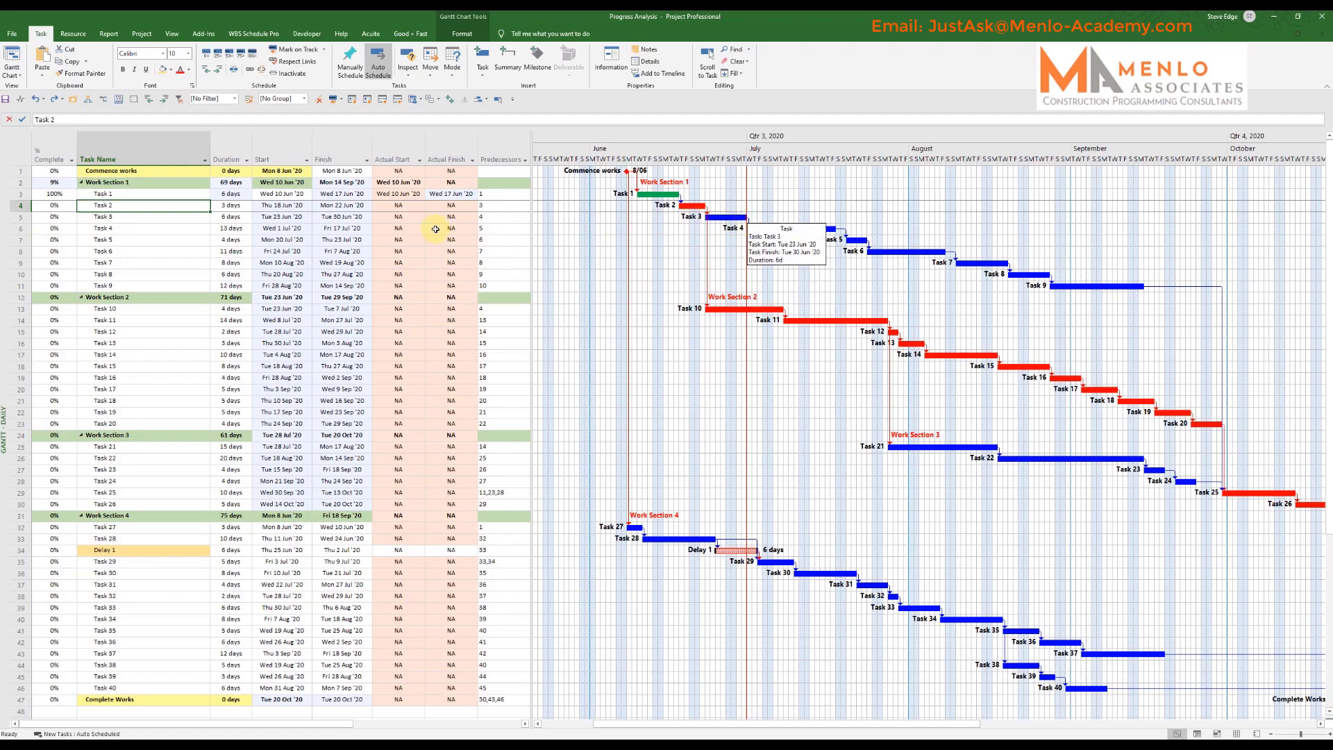
Try marking Task 2 and Task 3 together as 100% complete and check the chart through to Complete Works
left_click(136, 217, "shift")
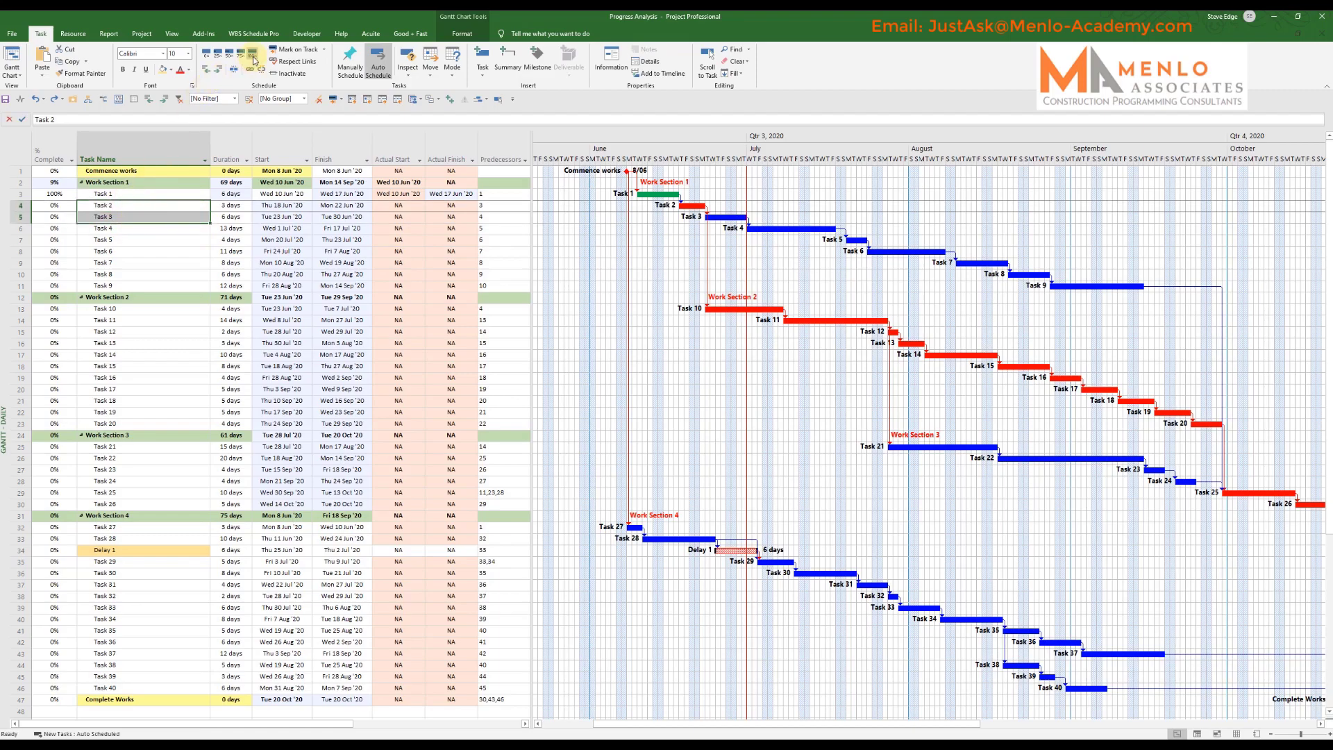
left_click(253, 55)
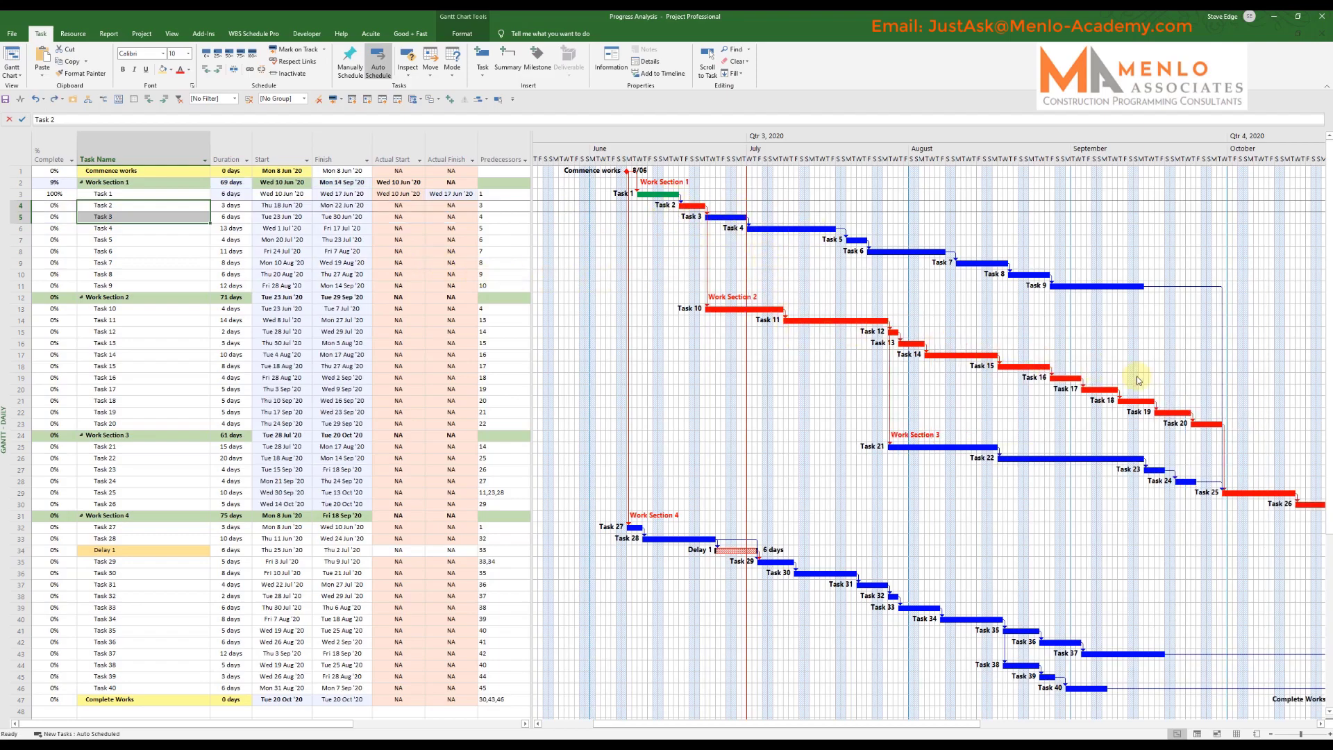
left_click_drag(957, 723, 997, 724)
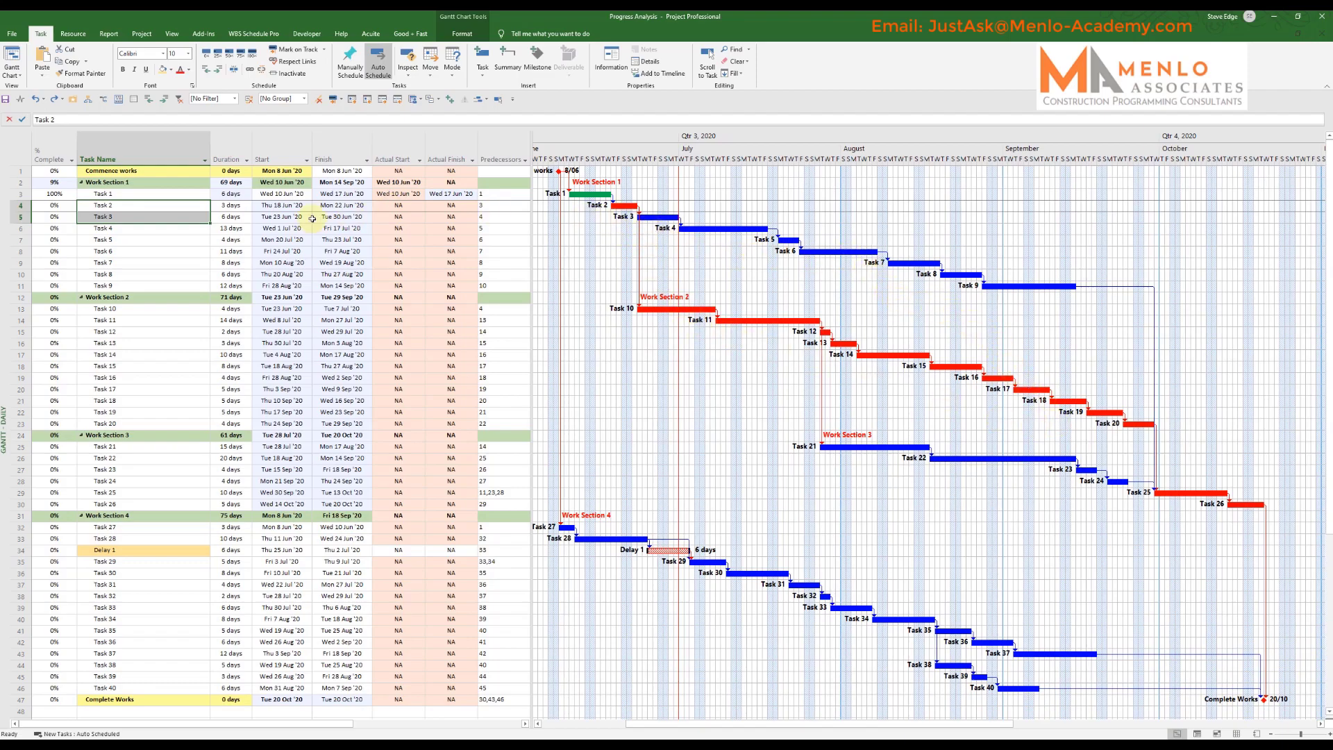
Display the saved Baseline on the Gantt chart to compare it with the current task bars, and hide it again
left_click(156, 228)
left_click(132, 193)
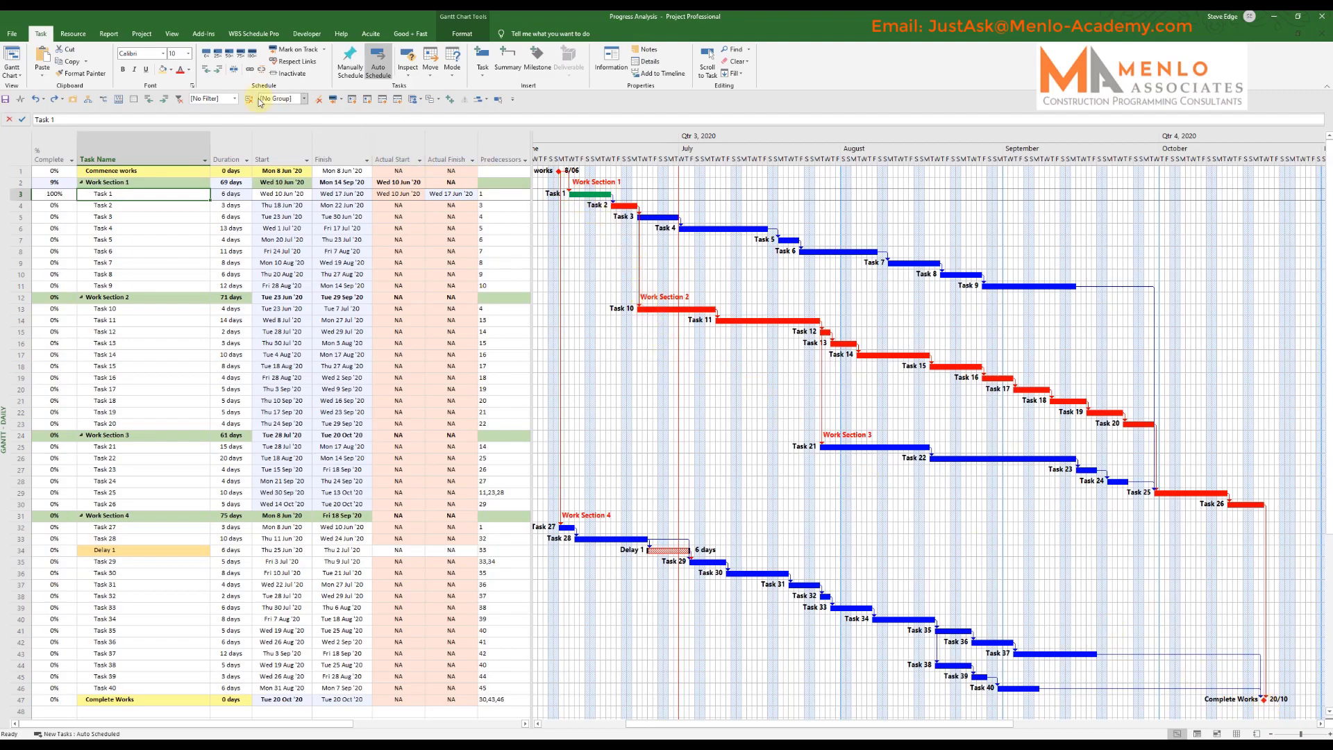
left_click(461, 33)
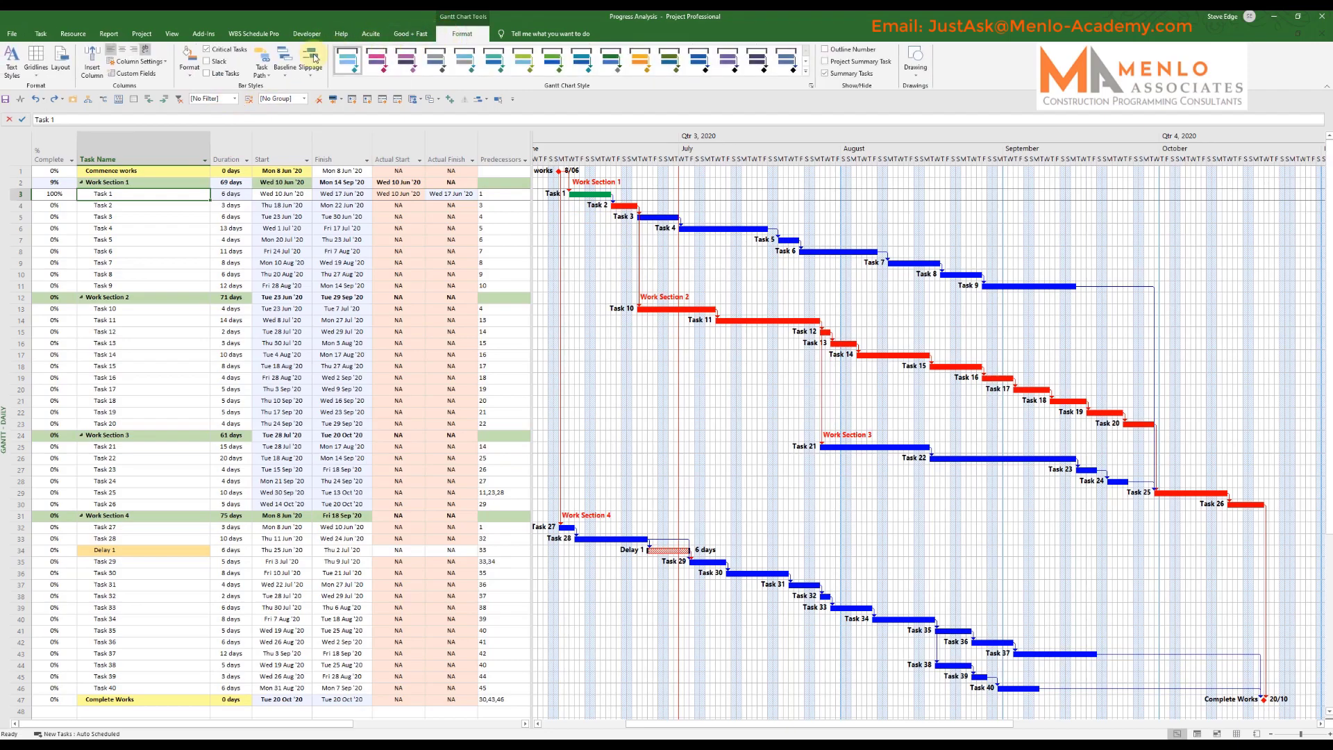
left_click(284, 70)
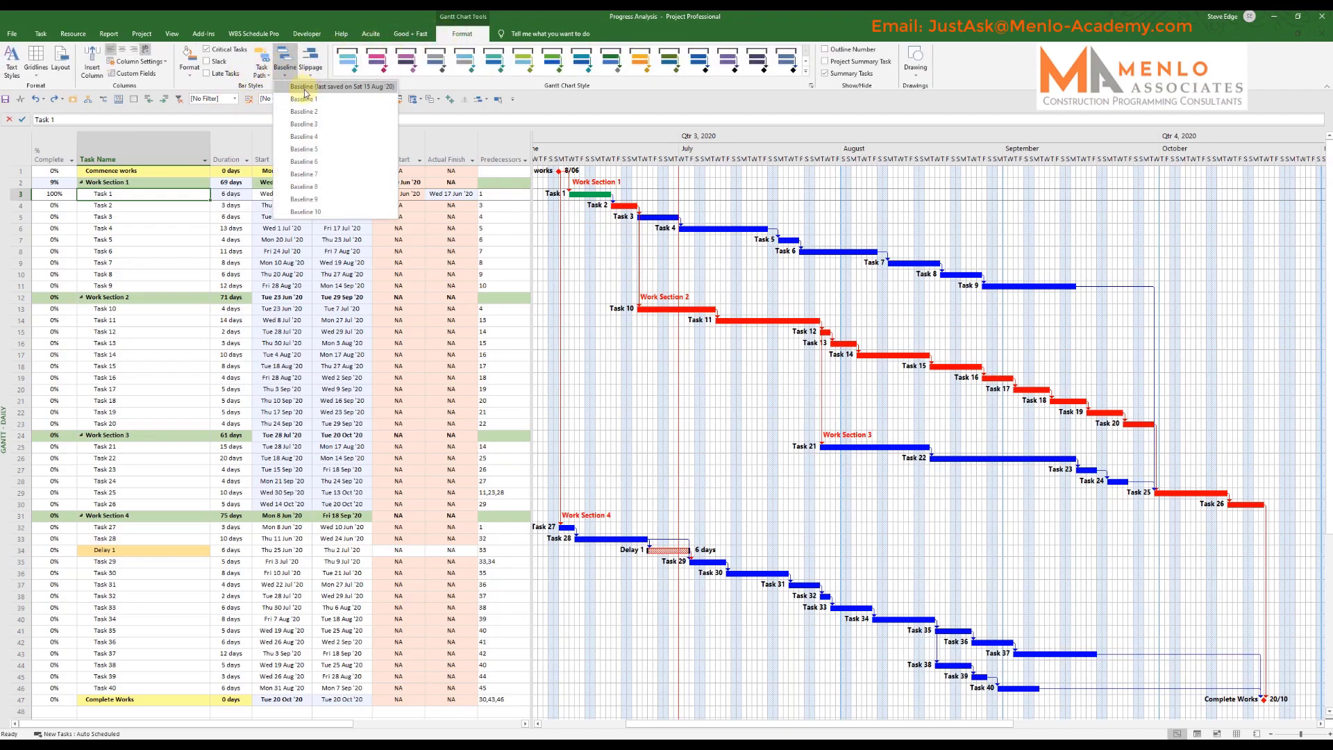
left_click(305, 86)
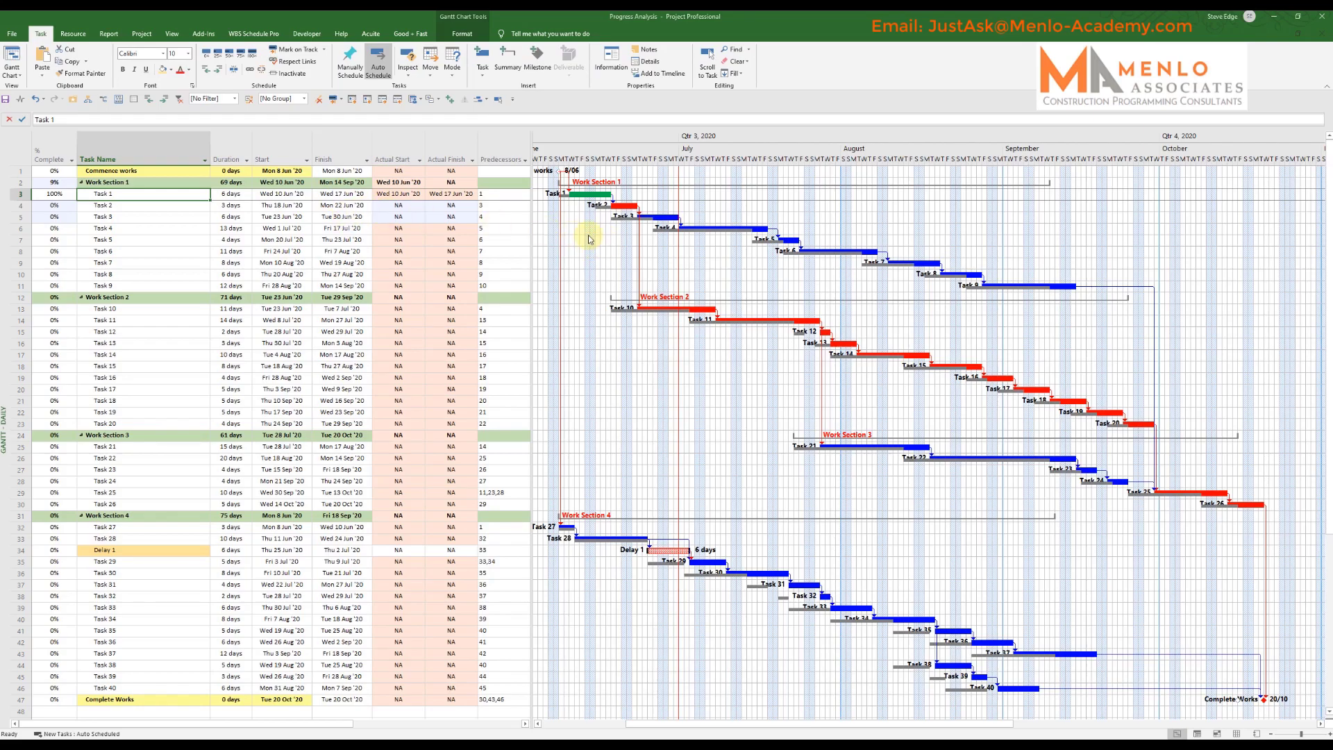
left_click(452, 37)
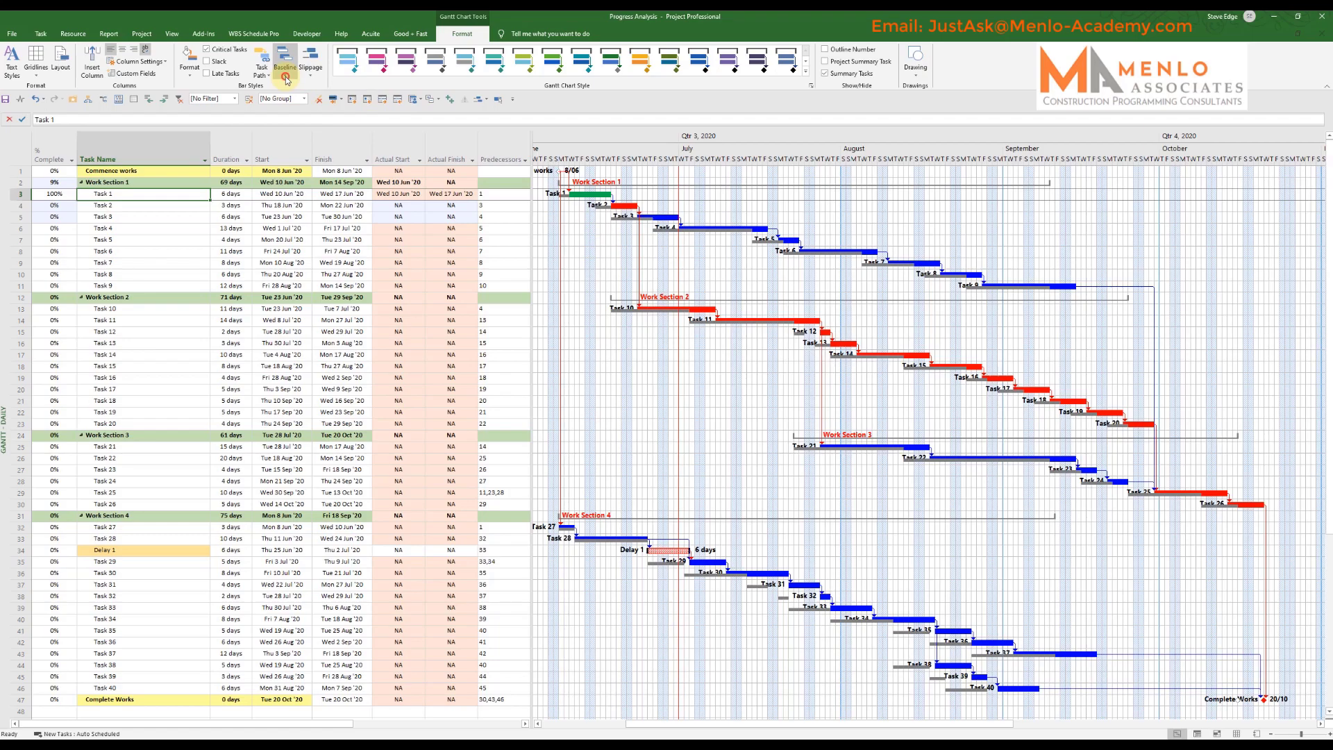
left_click(285, 71)
left_click(298, 86)
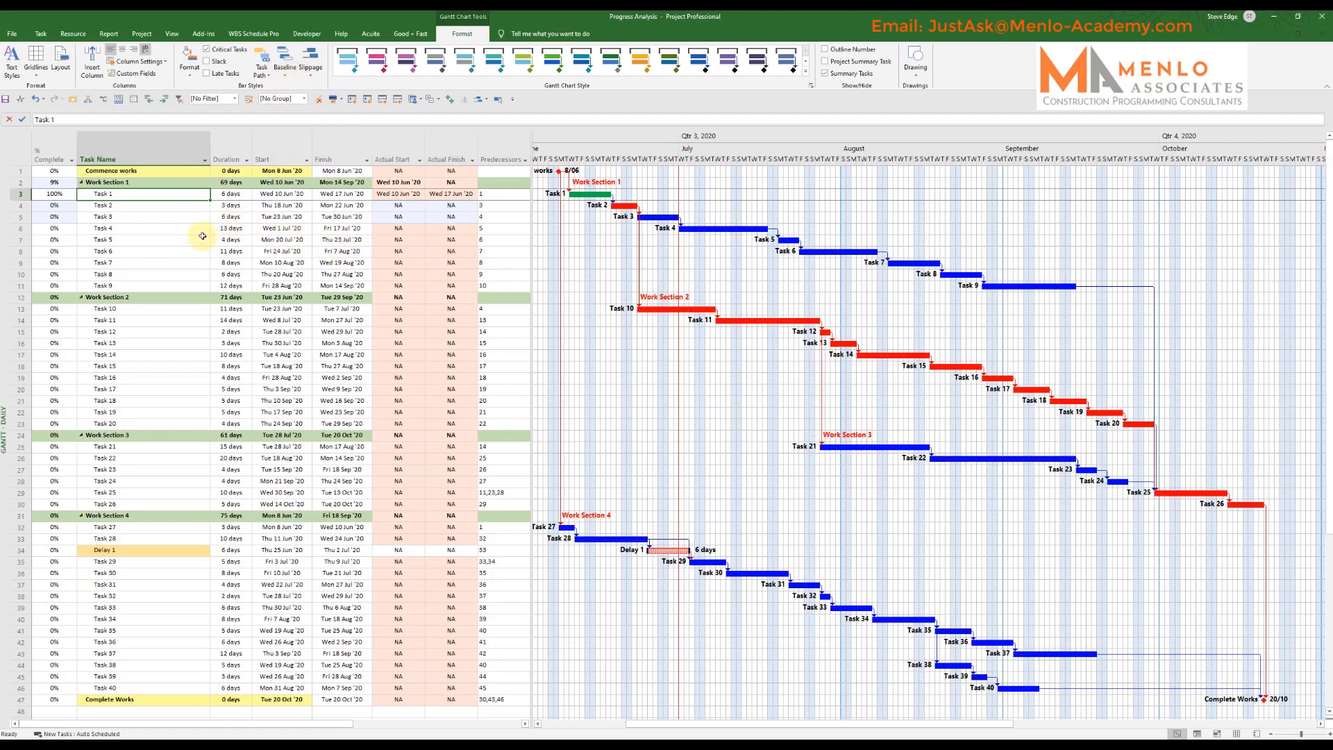
Try setting the percent complete of Task 2 and Task 3 to 100, check the Task 3 progress, and undo both entries
left_click(168, 207)
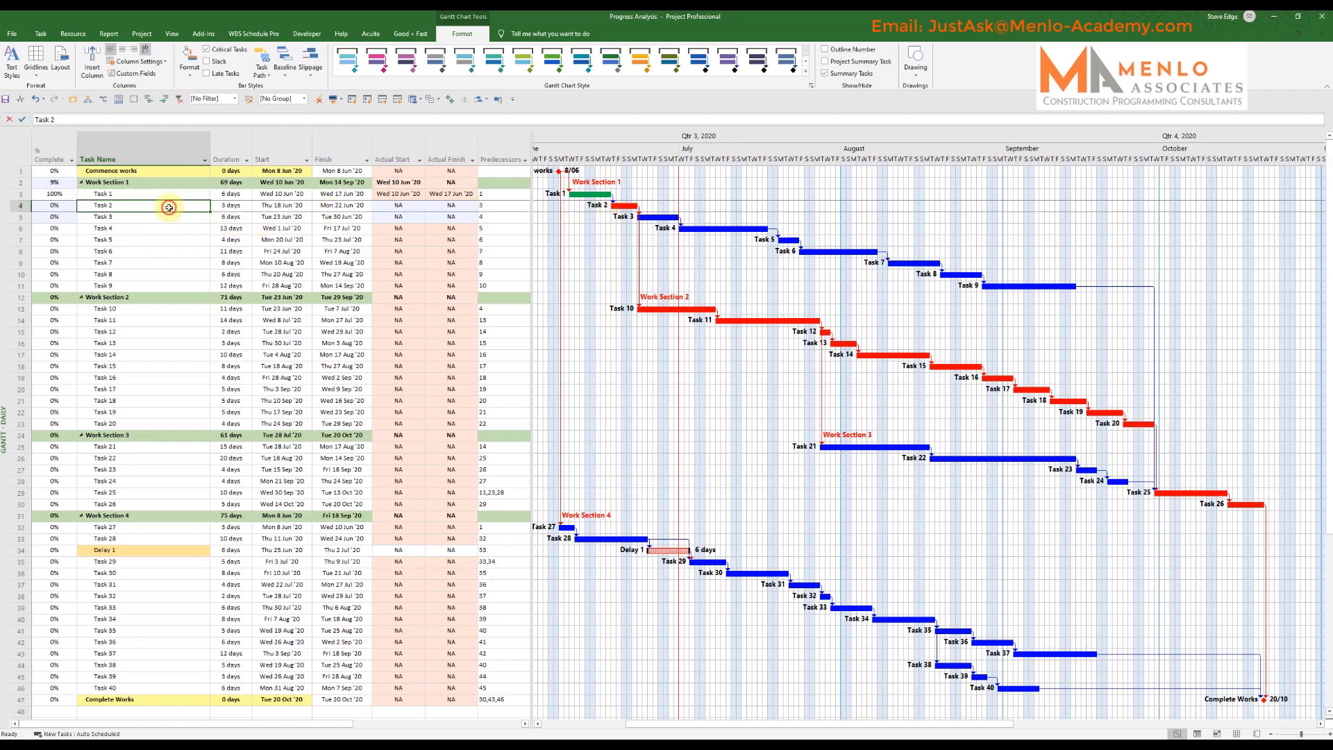
left_click(55, 206)
type("100")
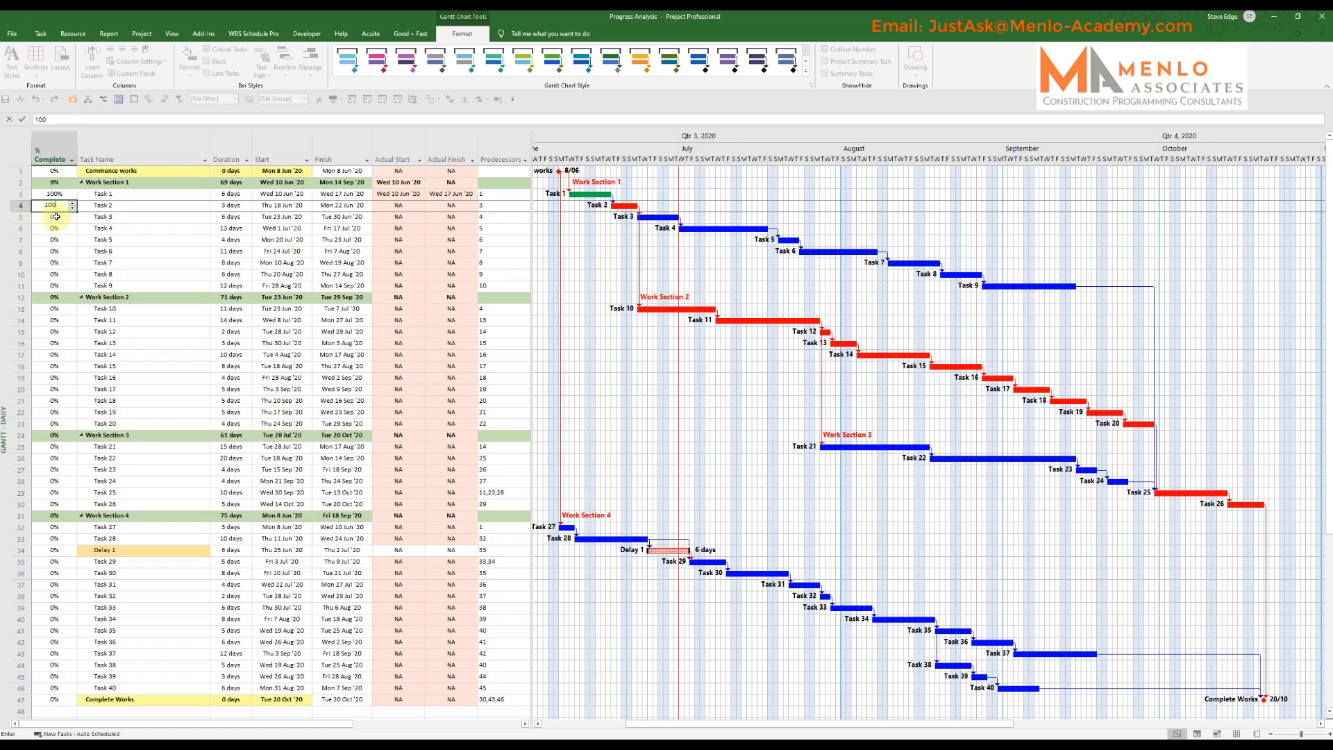
left_click(55, 217)
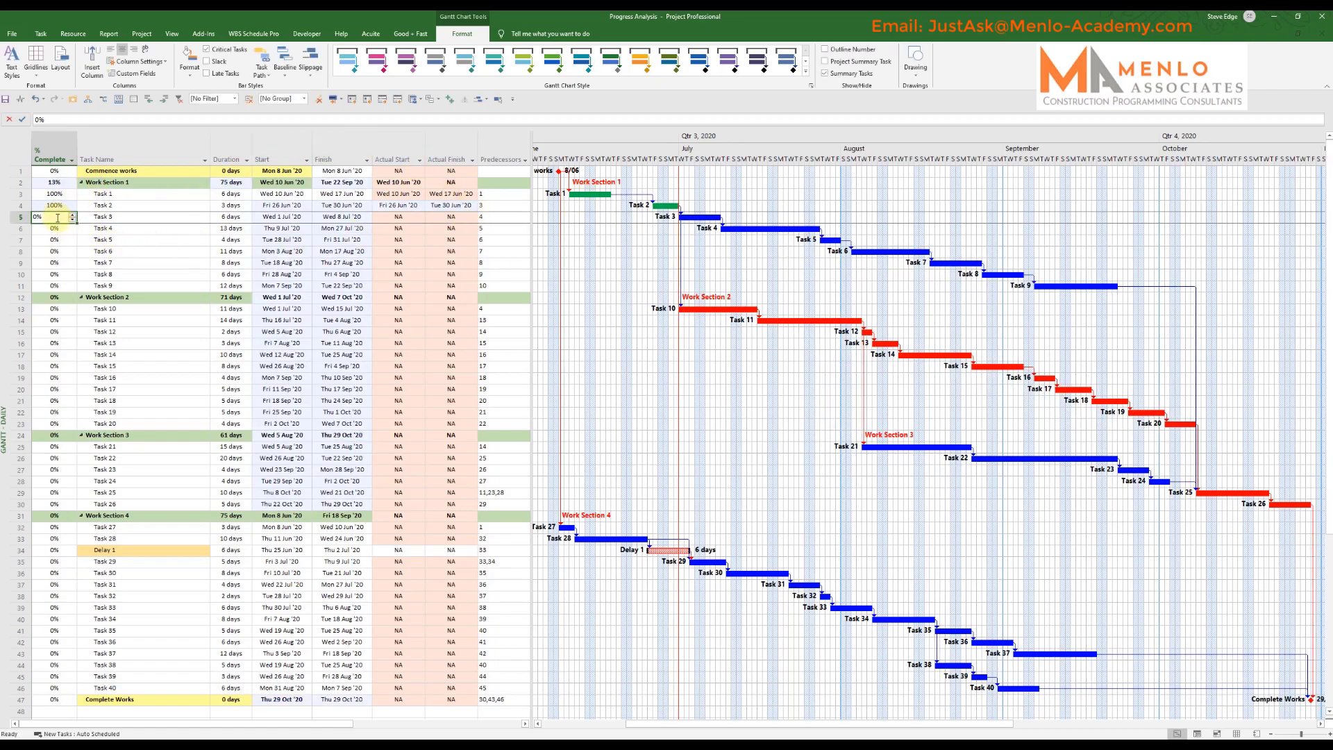
type("100")
key("Return")
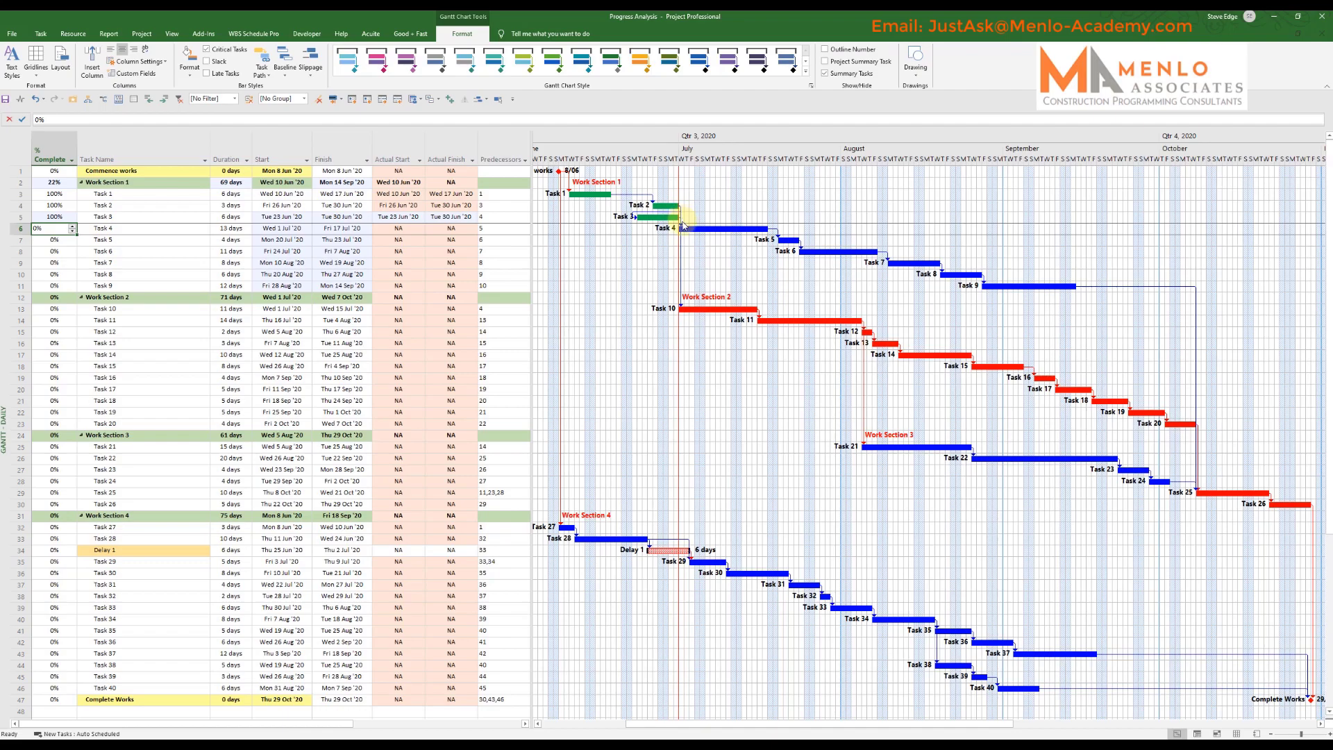
mouse_move(674, 215)
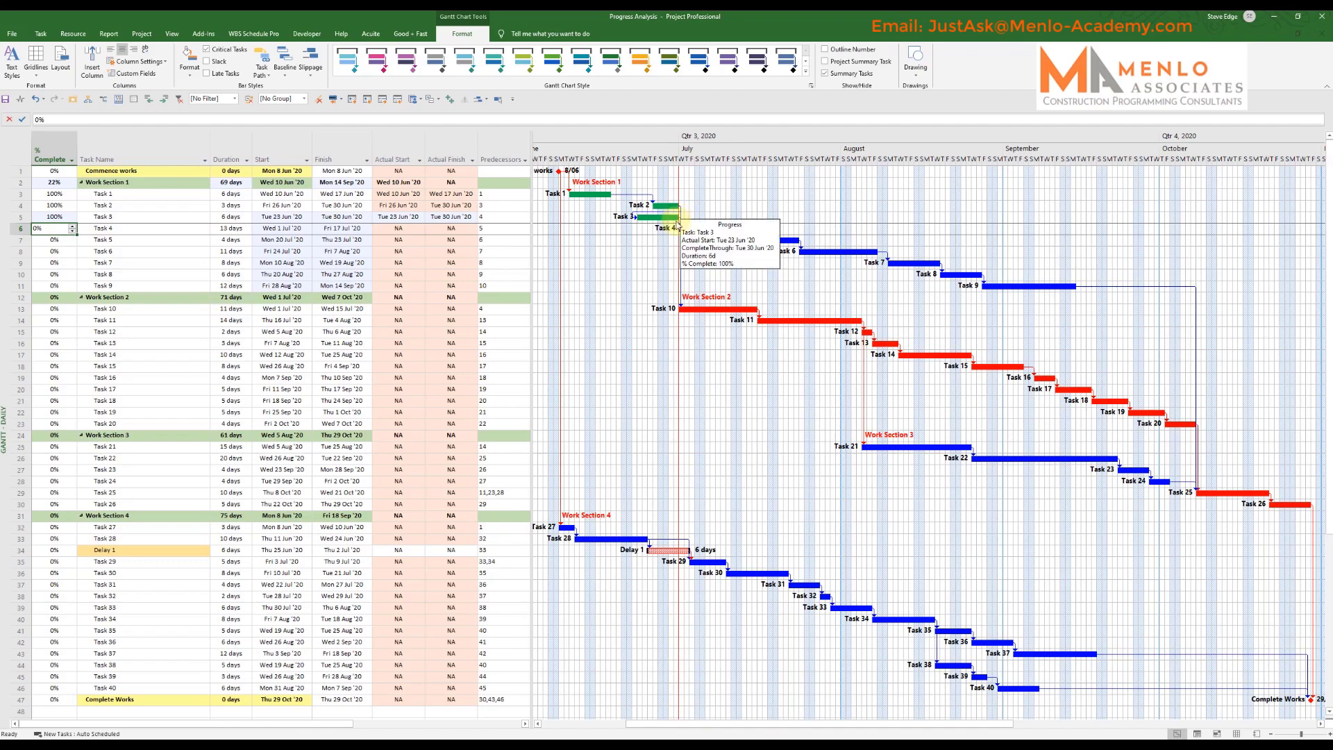
key("ctrl+z")
key("ctrl+z")
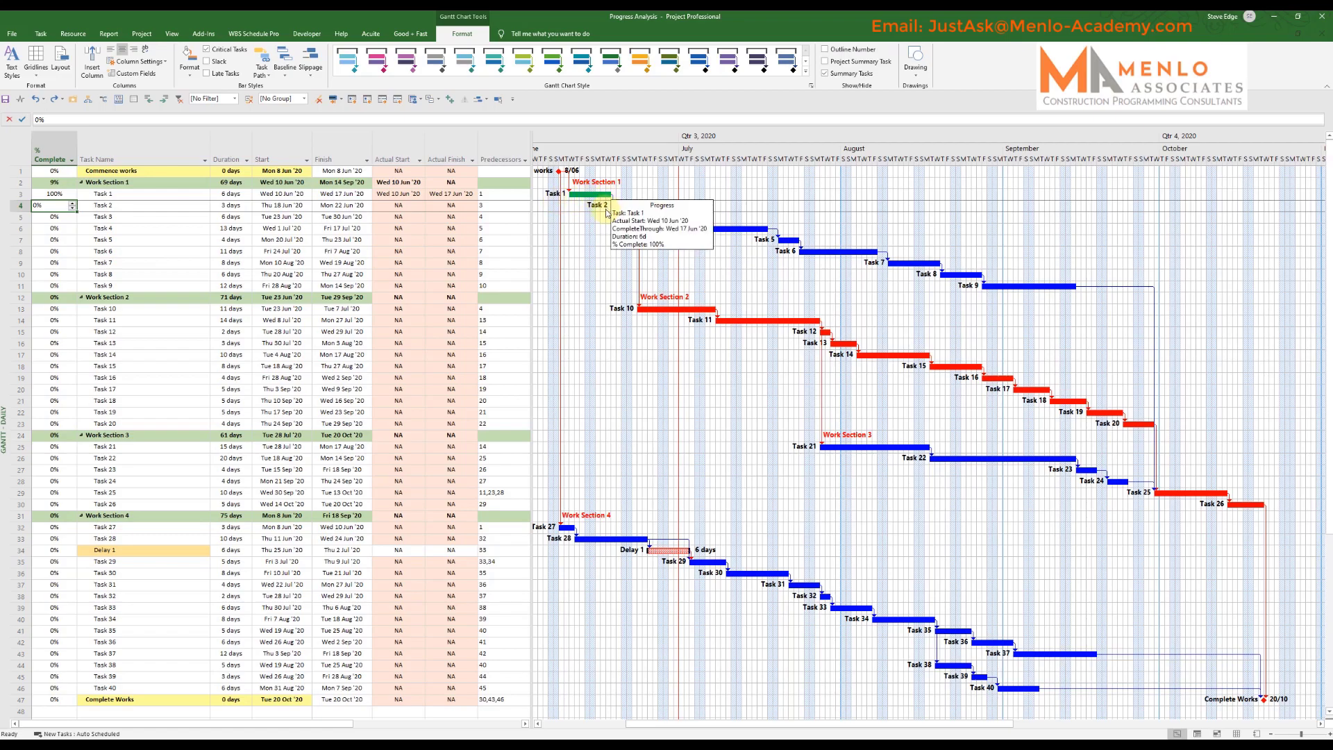
Mark Task 2 and Task 3 in Work Section 1 as on track
left_click(133, 207)
left_click_drag(133, 206, 133, 217)
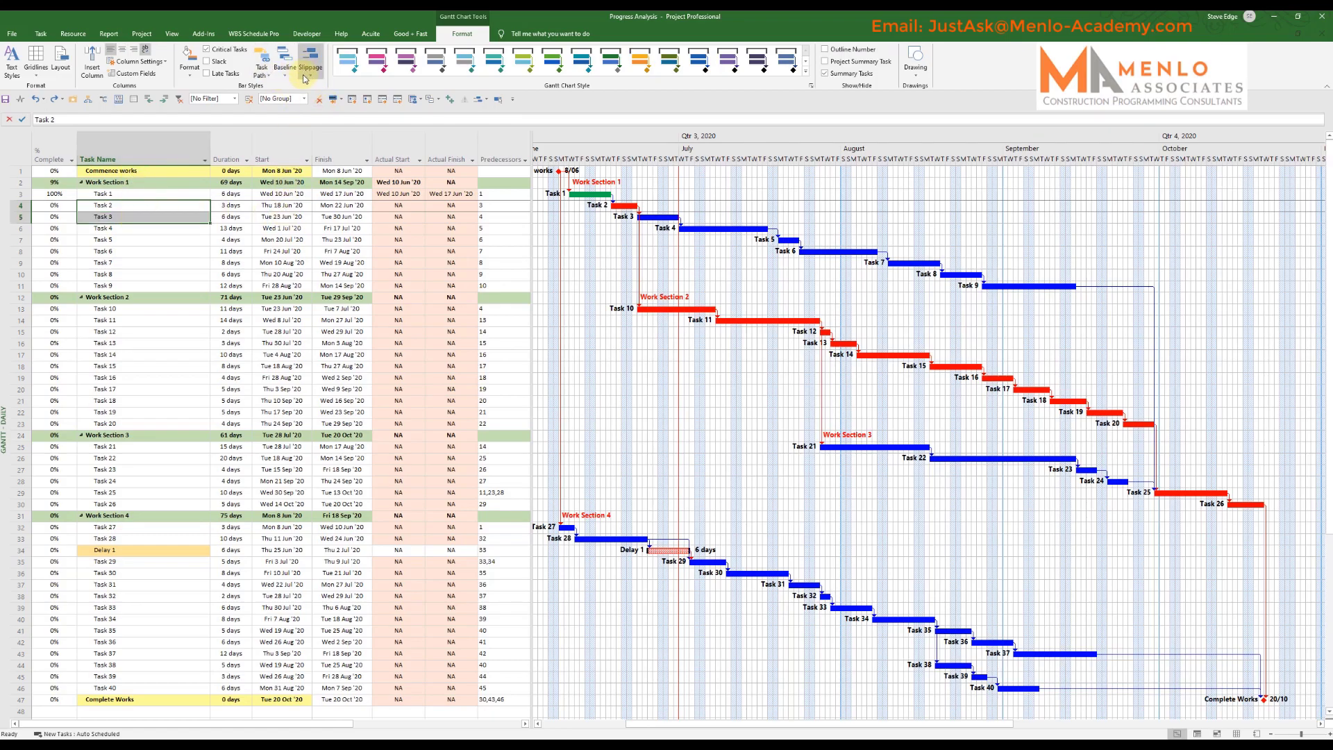
left_click(41, 34)
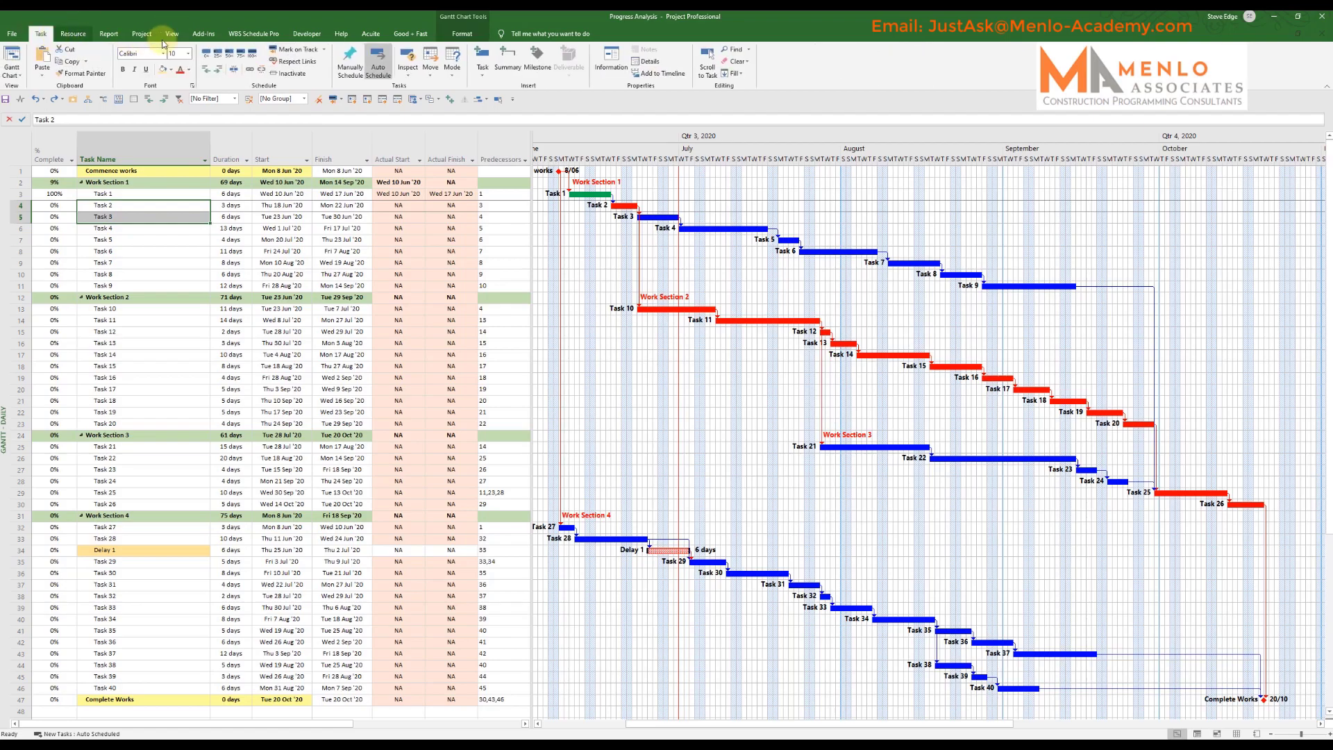
left_click(300, 55)
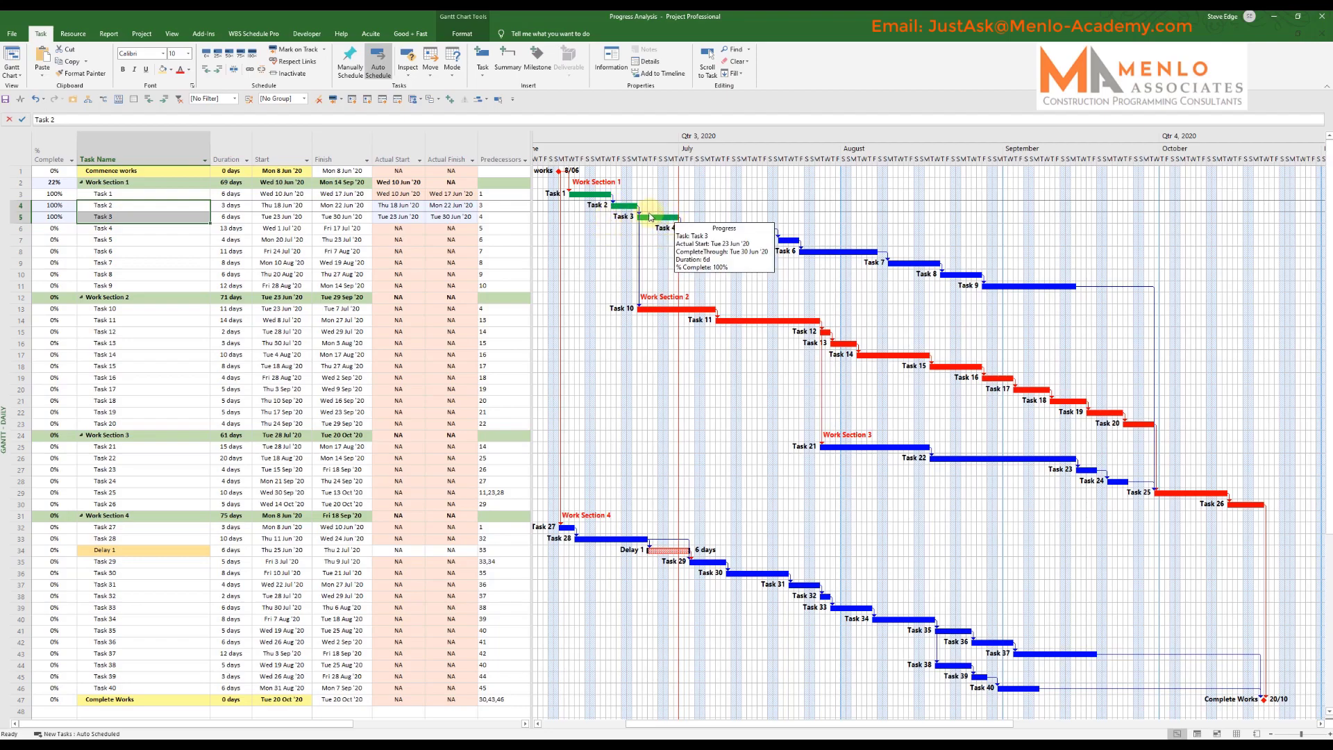
Try marking Task 10 in Work Section 2 as on track and undo the change
left_click(148, 308)
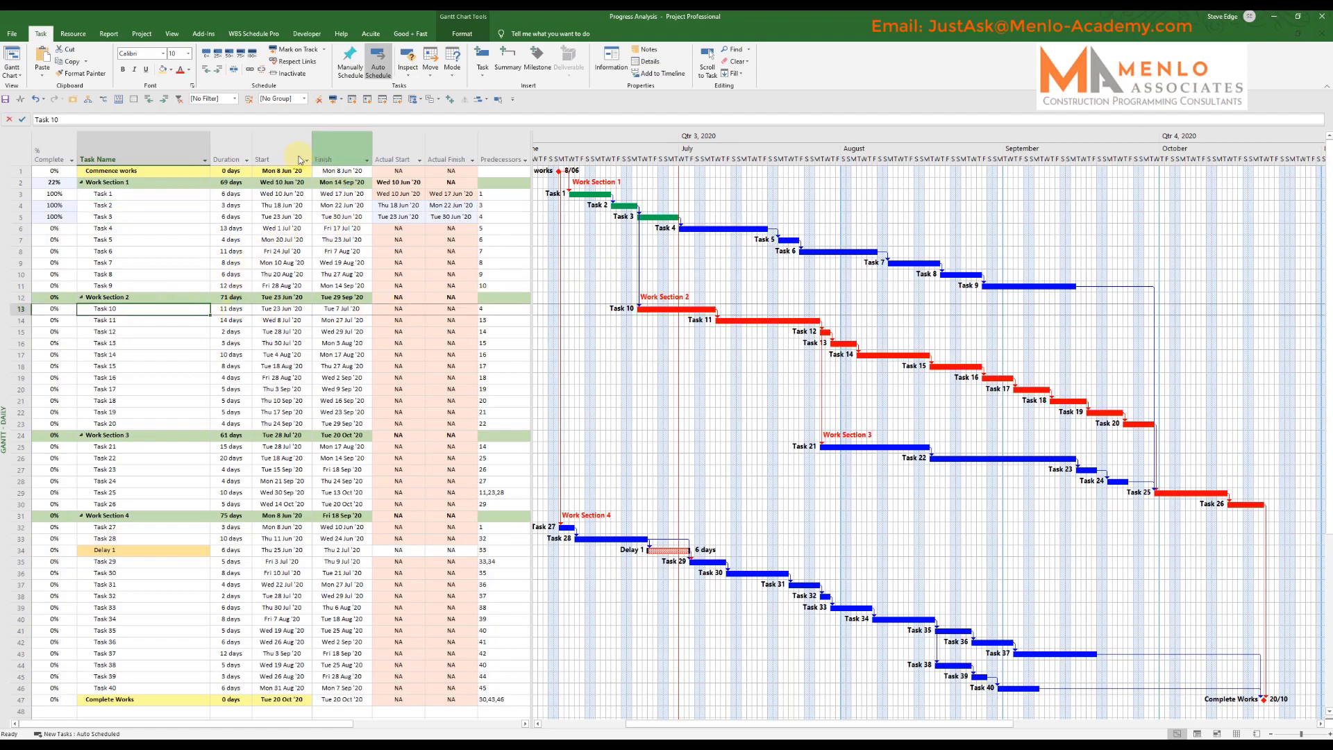
left_click(299, 55)
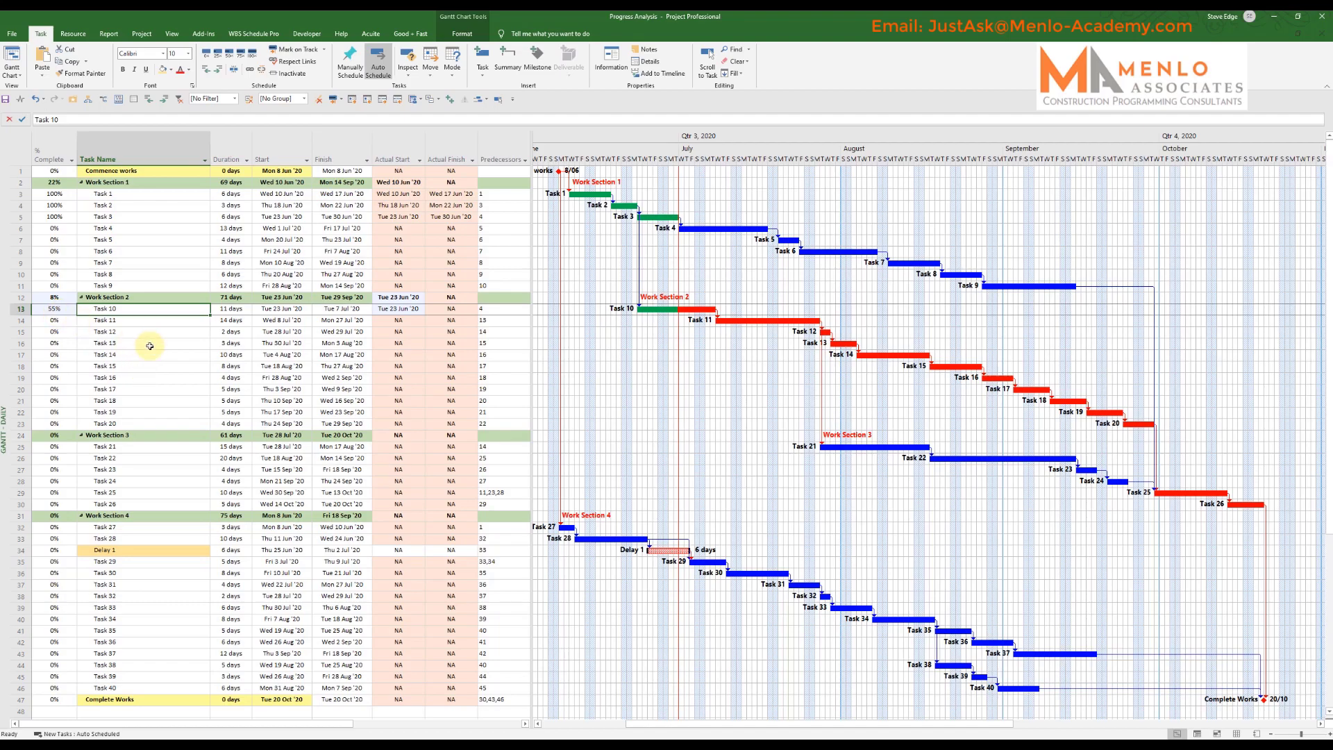
key("ctrl+z")
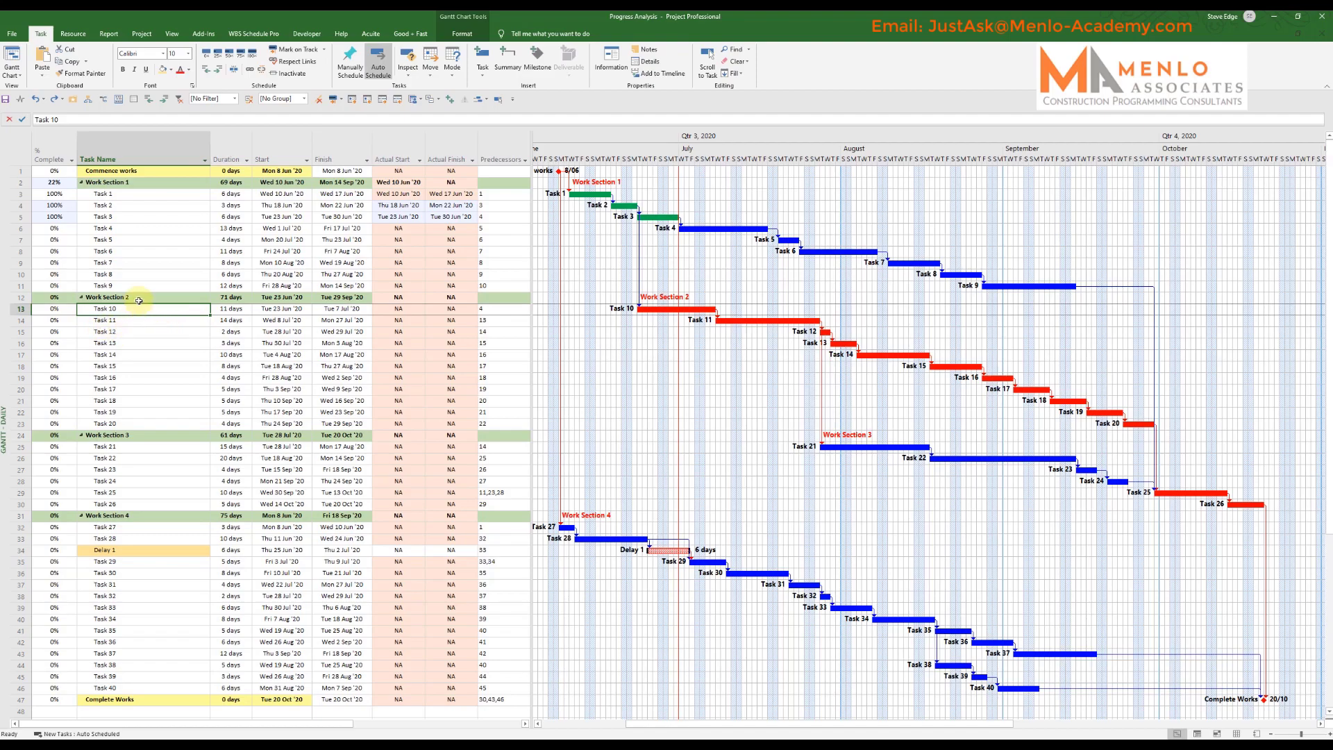
Set the percent complete of Task 10 to 40%, undoing and redoing the entry to compare its effect on the programme
left_click(60, 310)
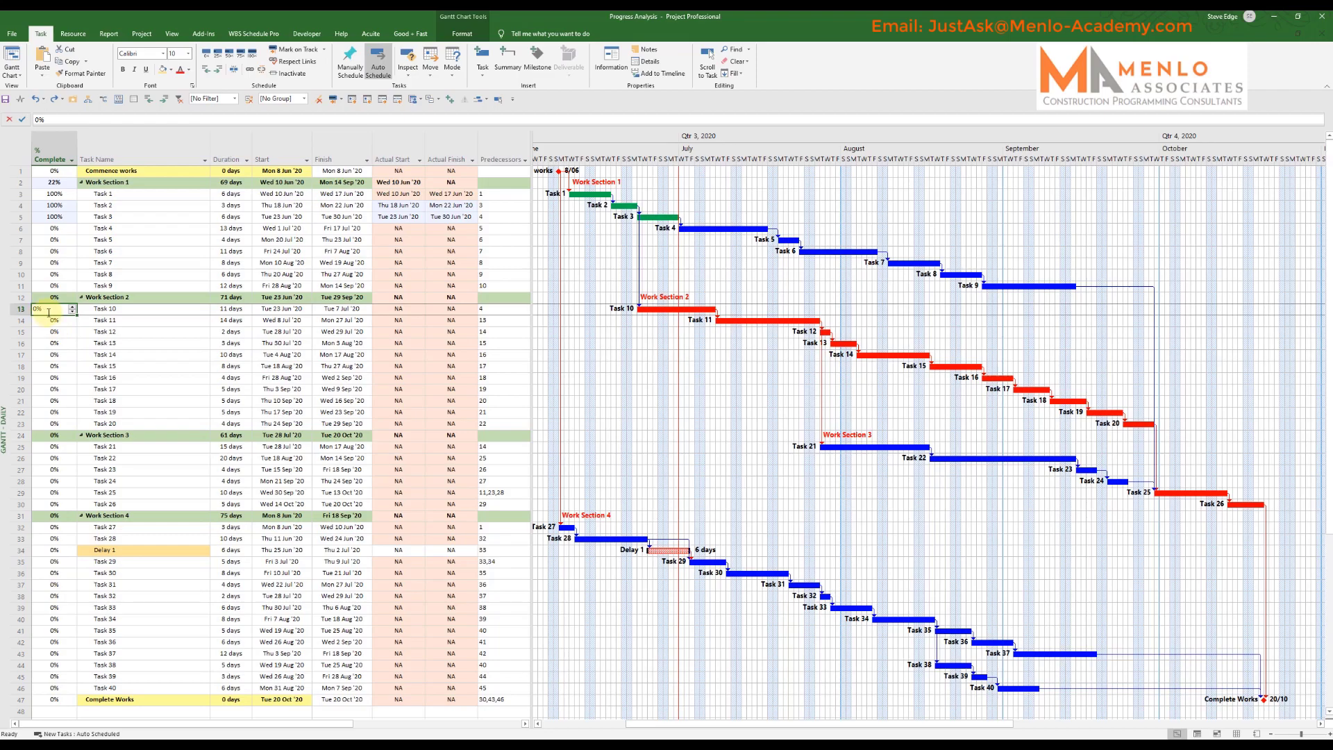
left_click(73, 307)
left_click(73, 307)
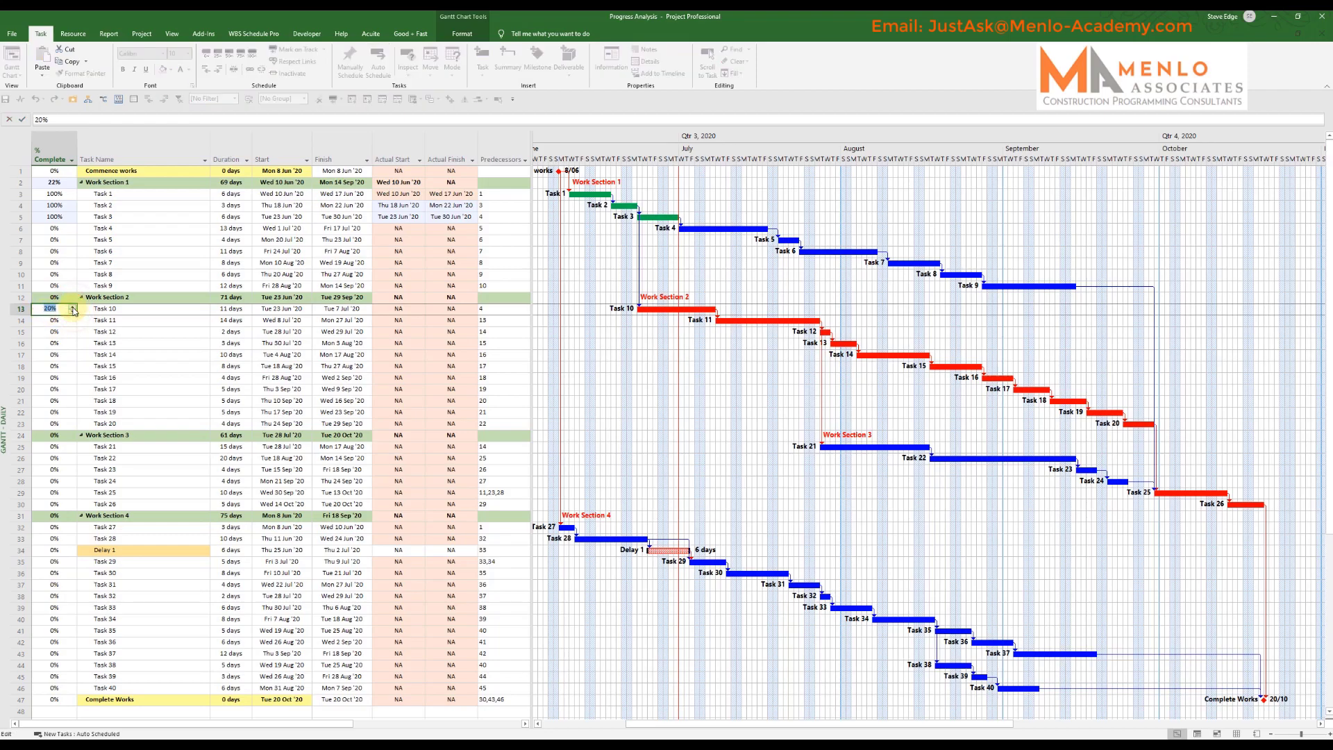
left_click(73, 307)
left_click(73, 307)
key("Return")
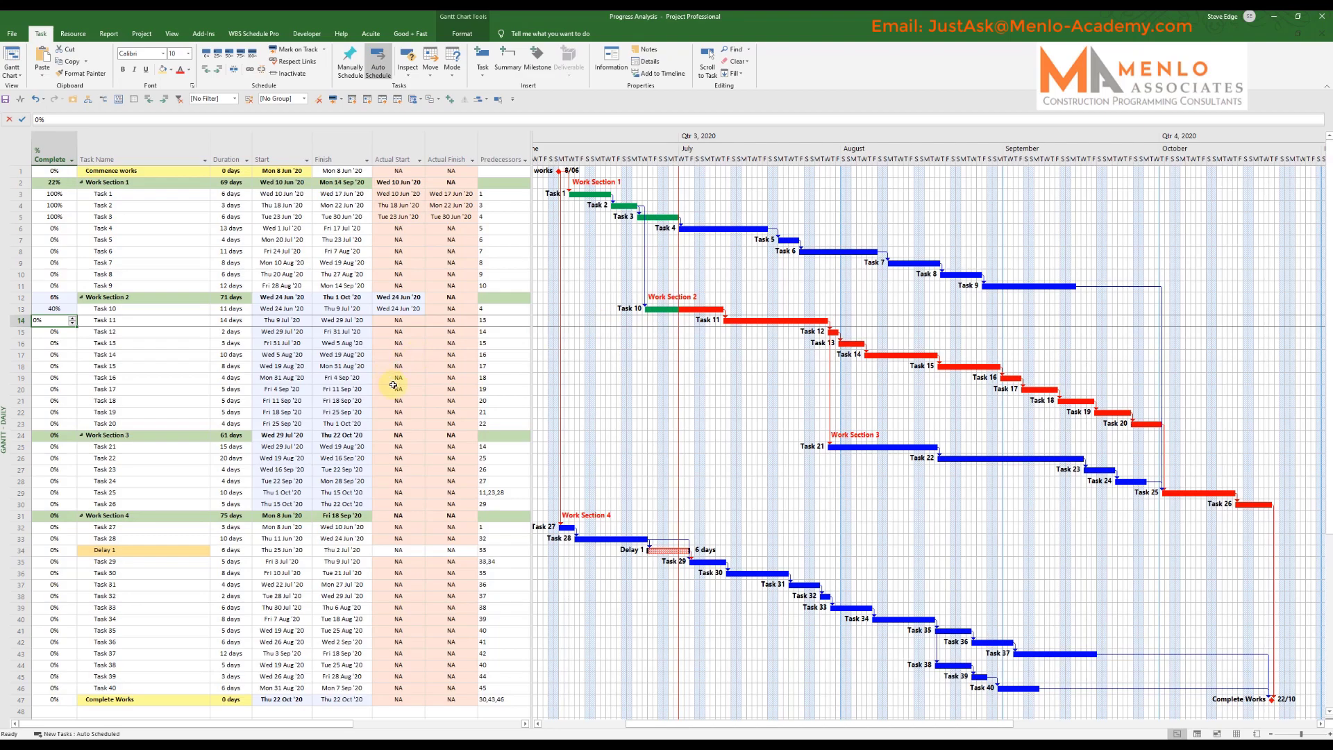
key("ctrl+z")
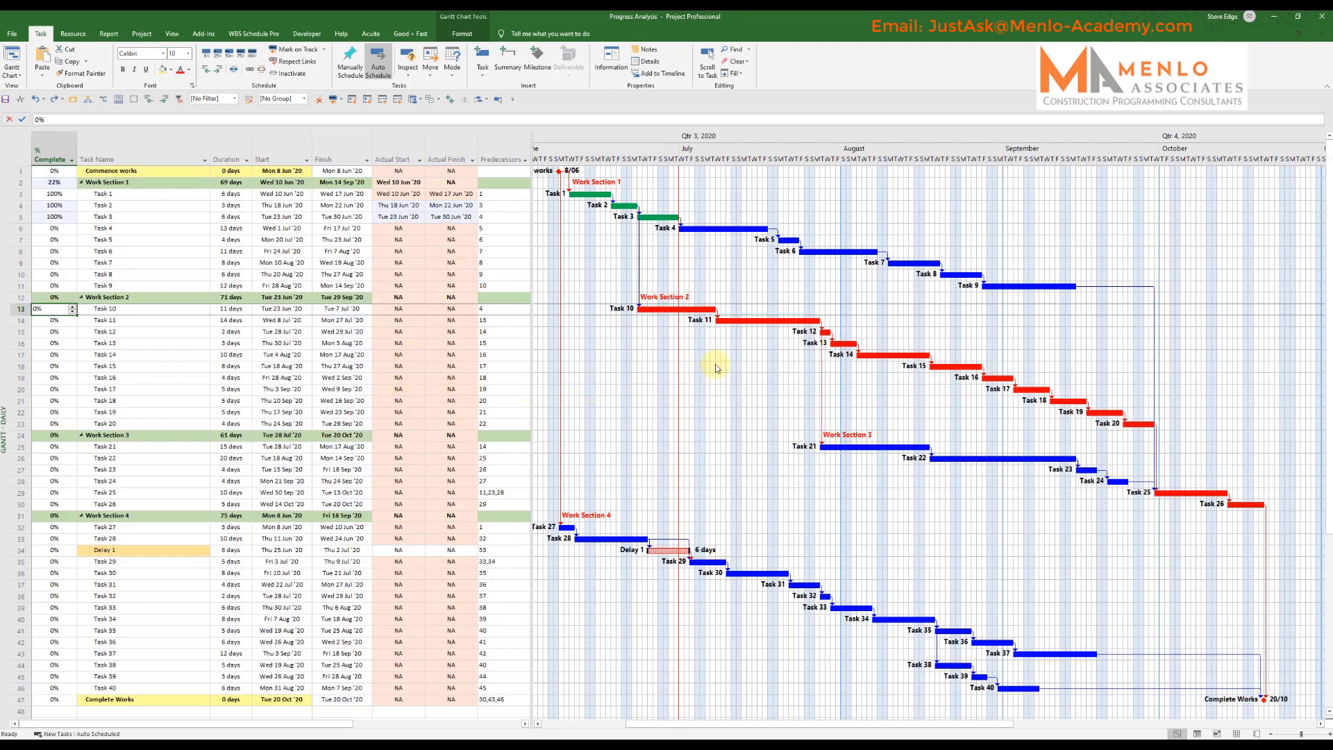
left_click(53, 99)
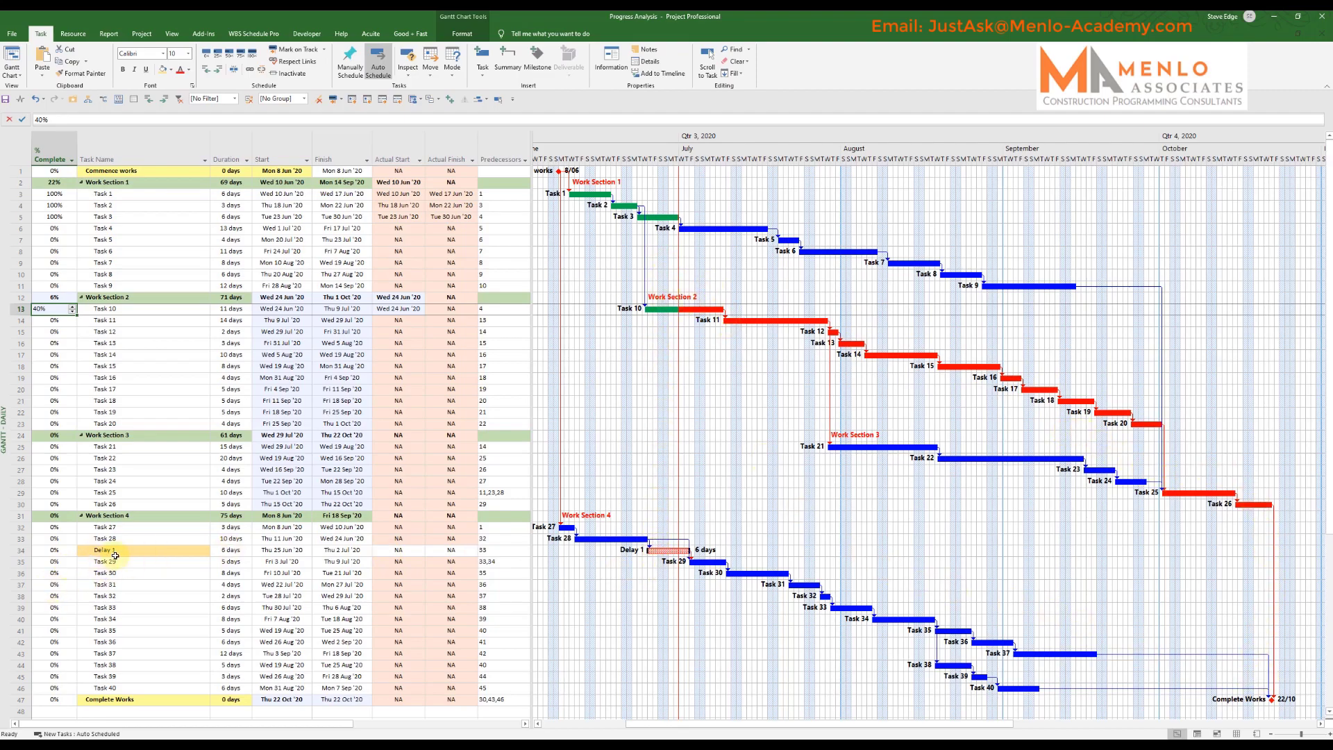
Mark Task 27, Task 28 and Delay 1 in Work Section 4 as on track and review the updated programme
left_click_drag(149, 527, 153, 550)
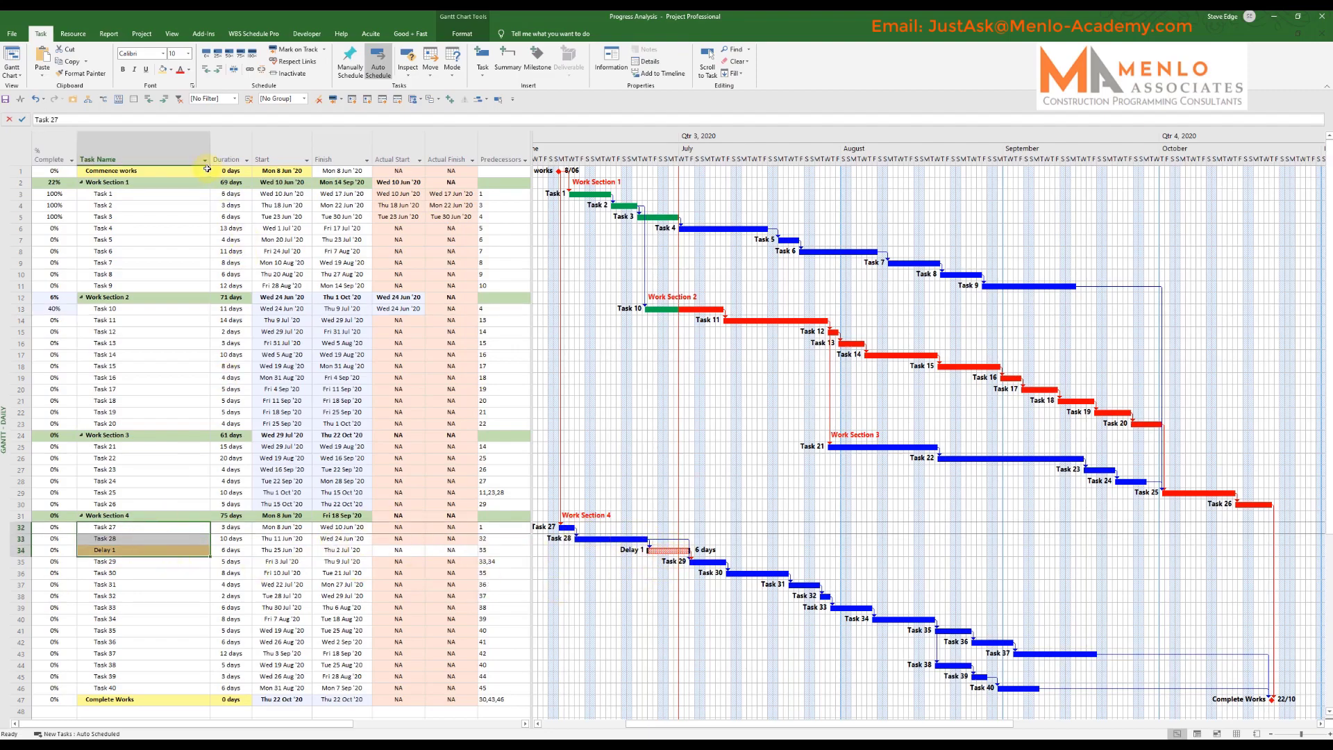
left_click(293, 49)
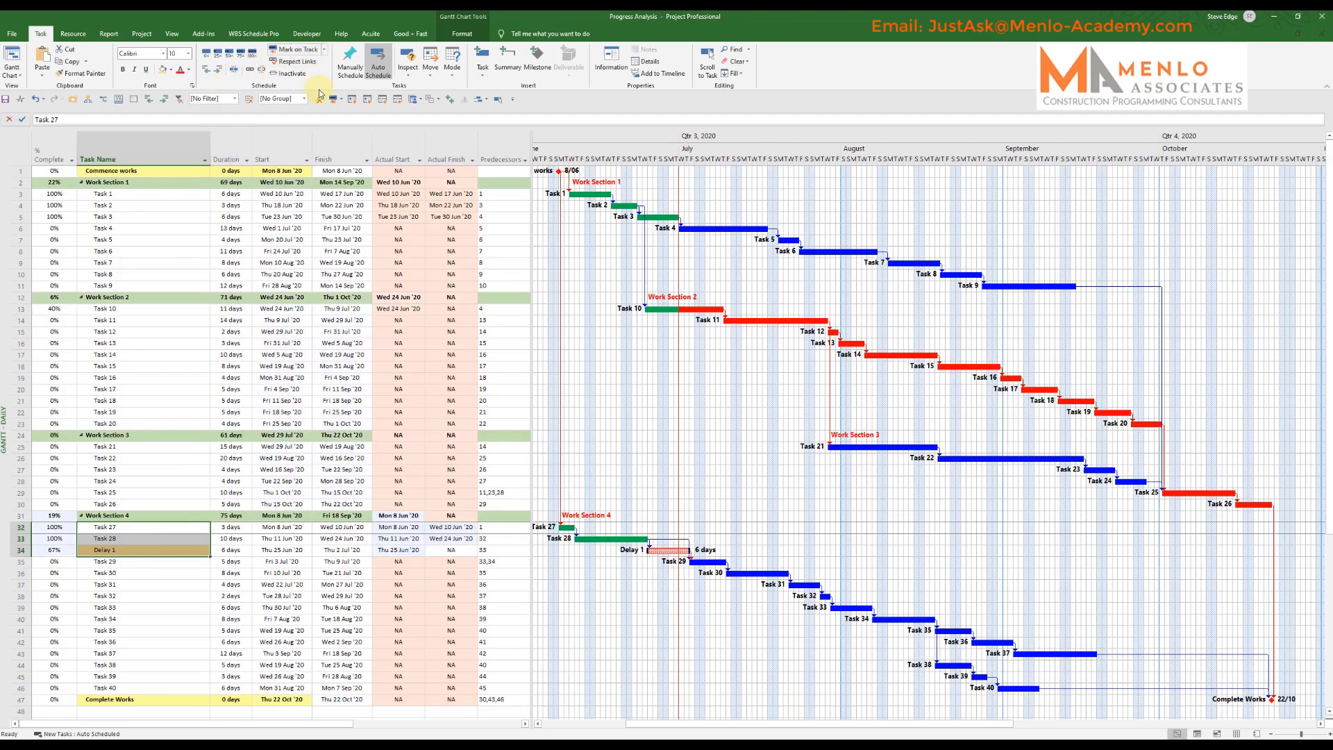
scroll(636, 450, "down", 4)
scroll(636, 450, "up", 2)
scroll(638, 452, "up", 2)
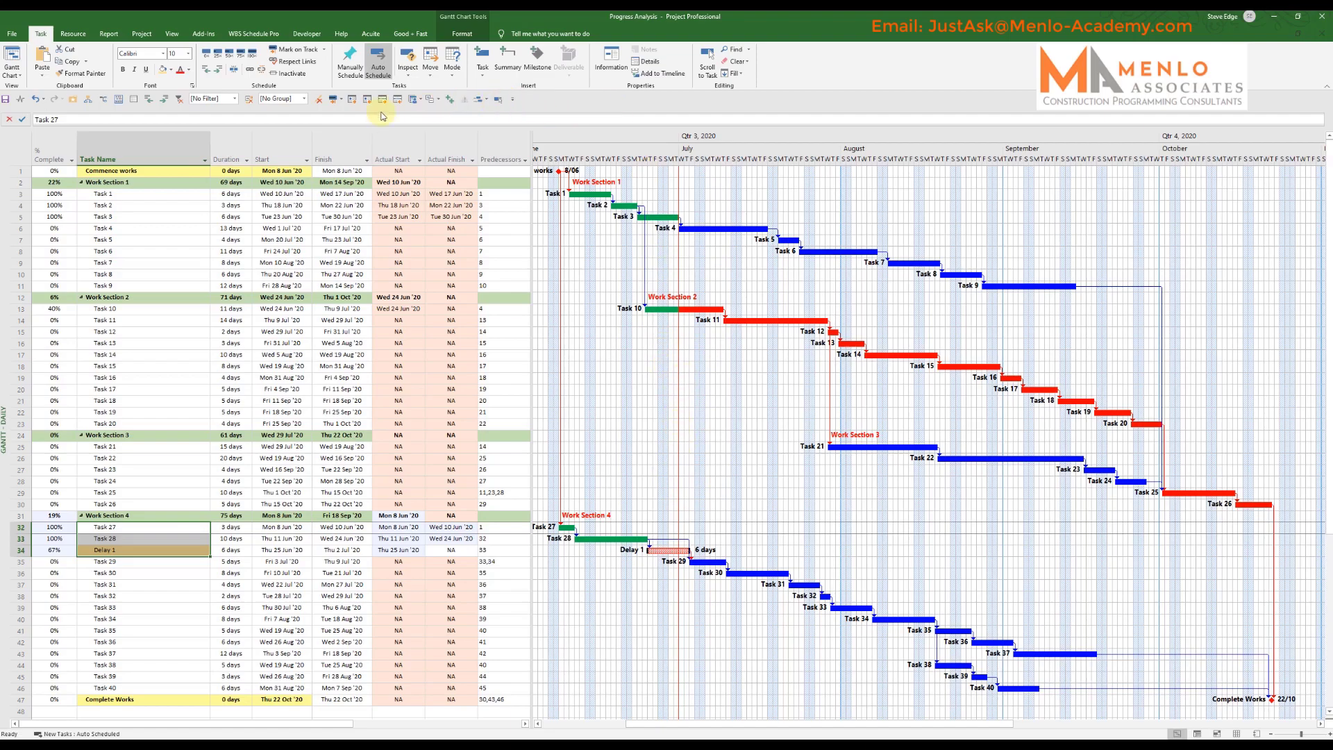
Display the saved Baseline bars on the Gantt chart to compare with current progress, and hide them again
left_click(462, 33)
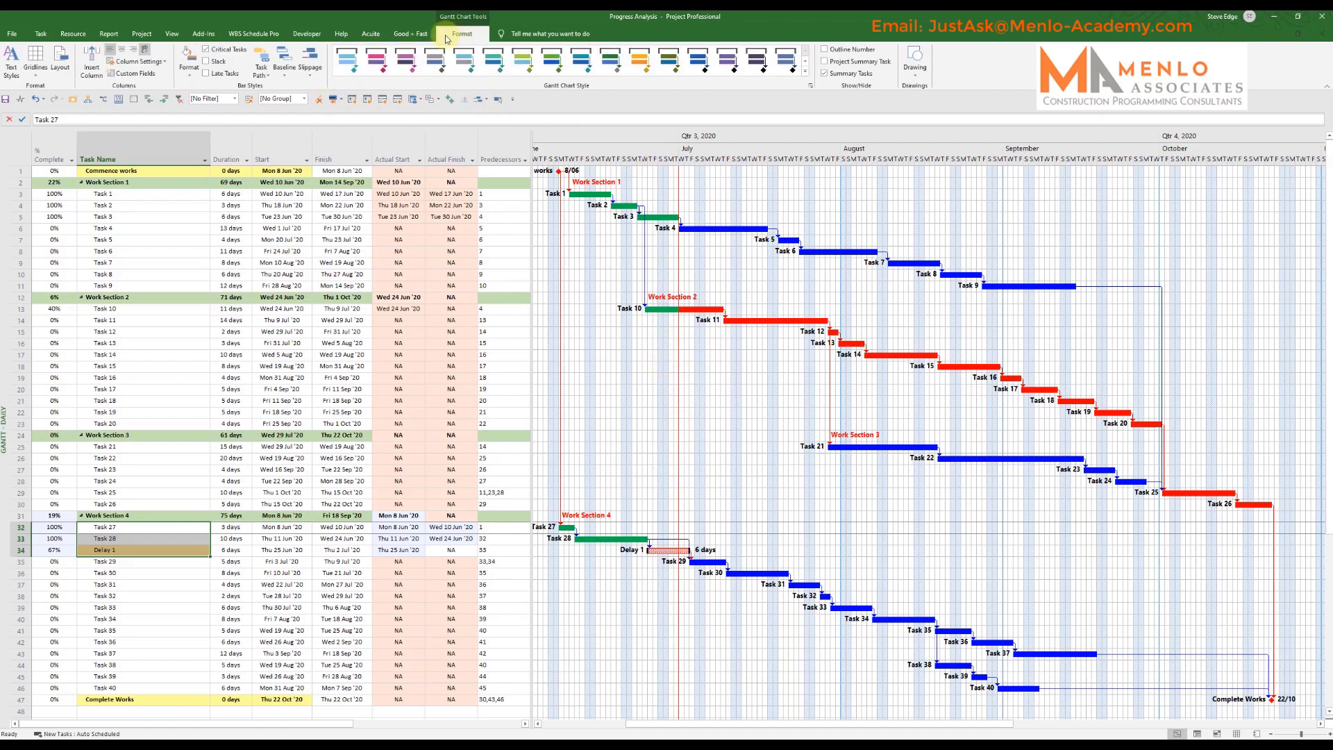
left_click(296, 71)
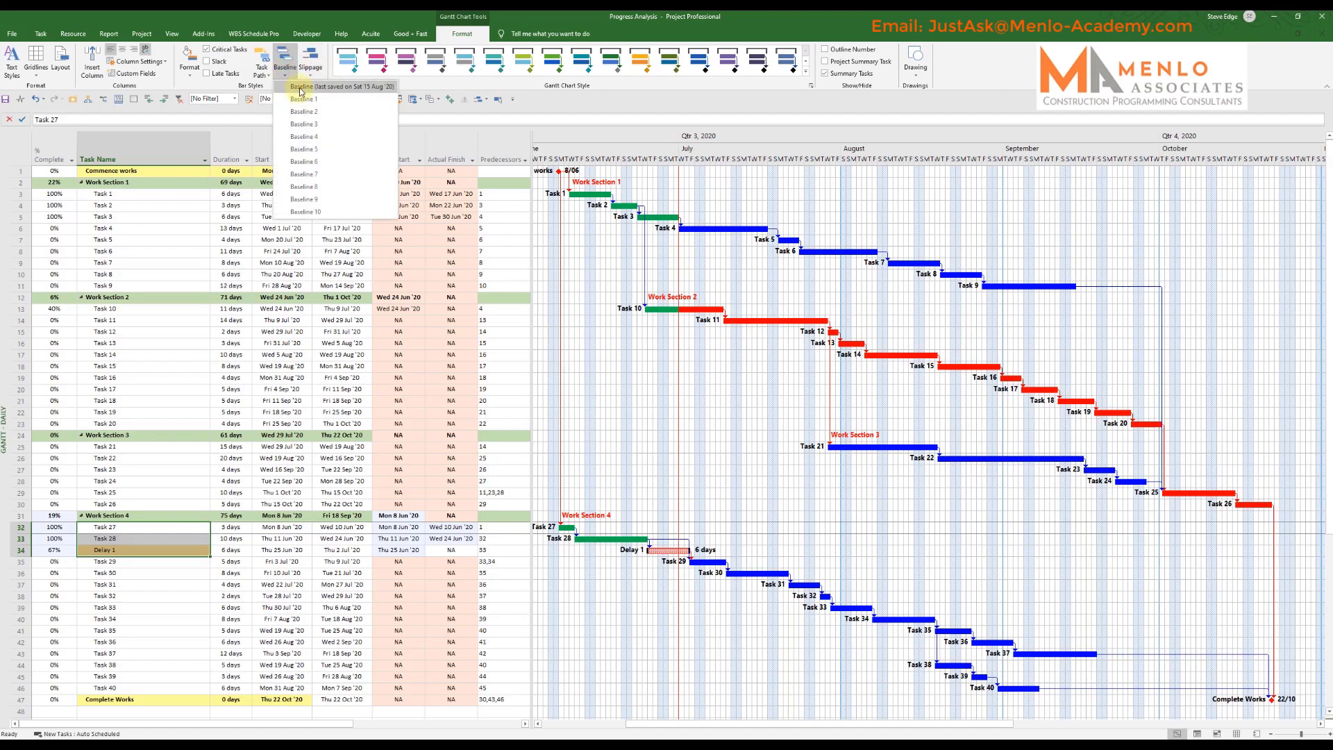
left_click(301, 92)
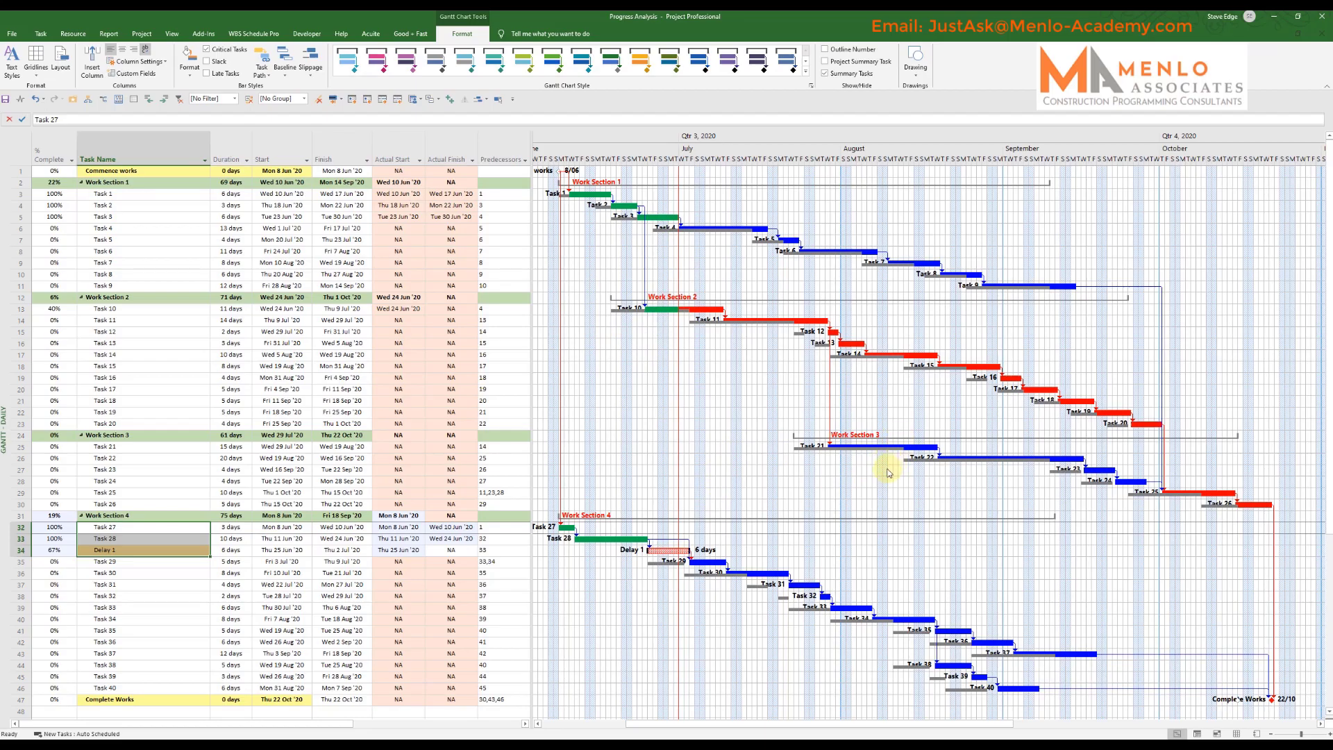
scroll(861, 494, "down", 3)
scroll(859, 499, "up", 3)
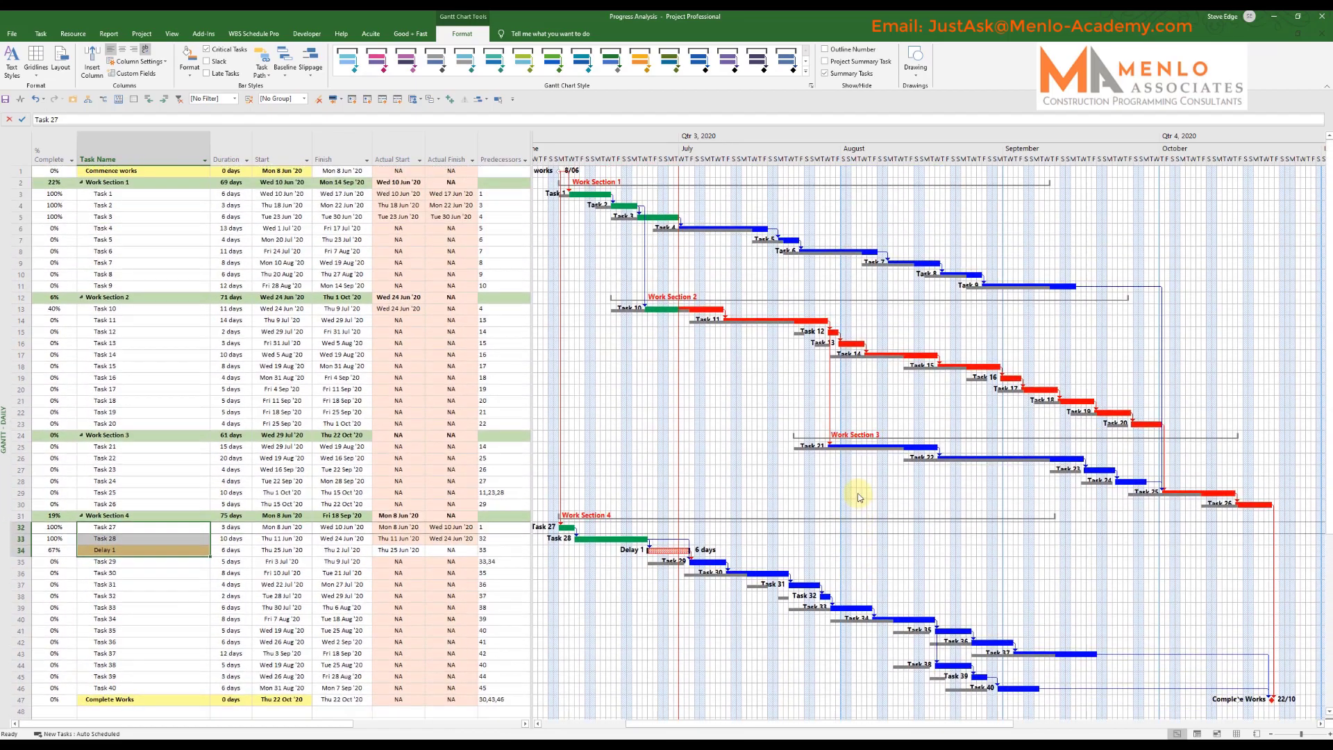
left_click(291, 75)
left_click(295, 84)
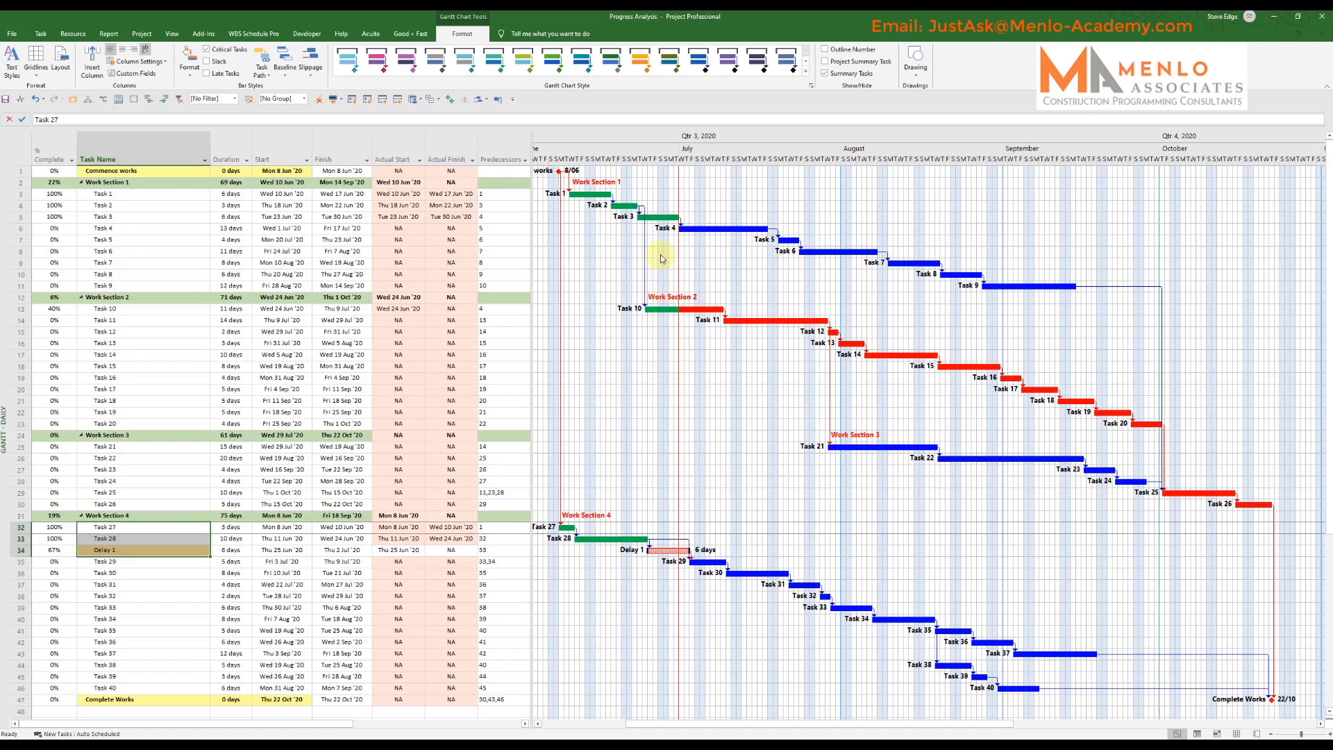
Save the current programme as Baseline 1 for the entire project
left_click(142, 35)
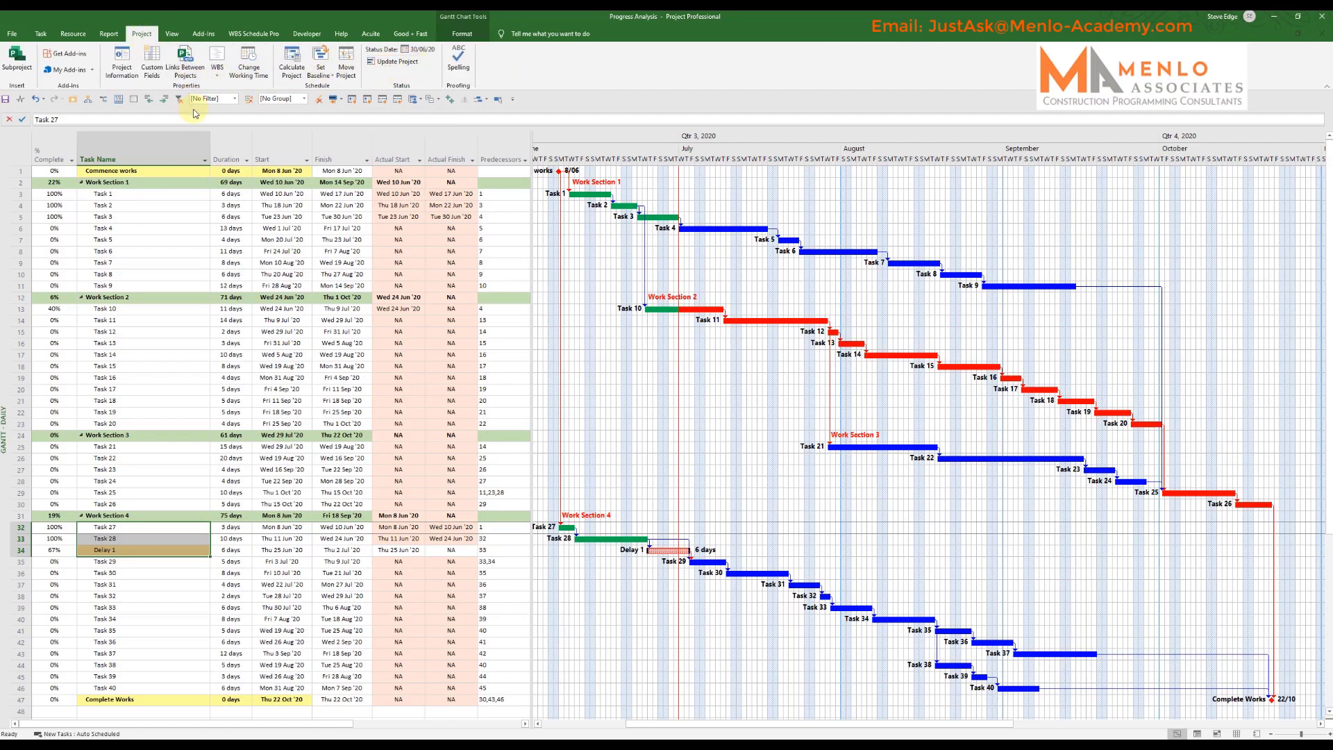
left_click(319, 61)
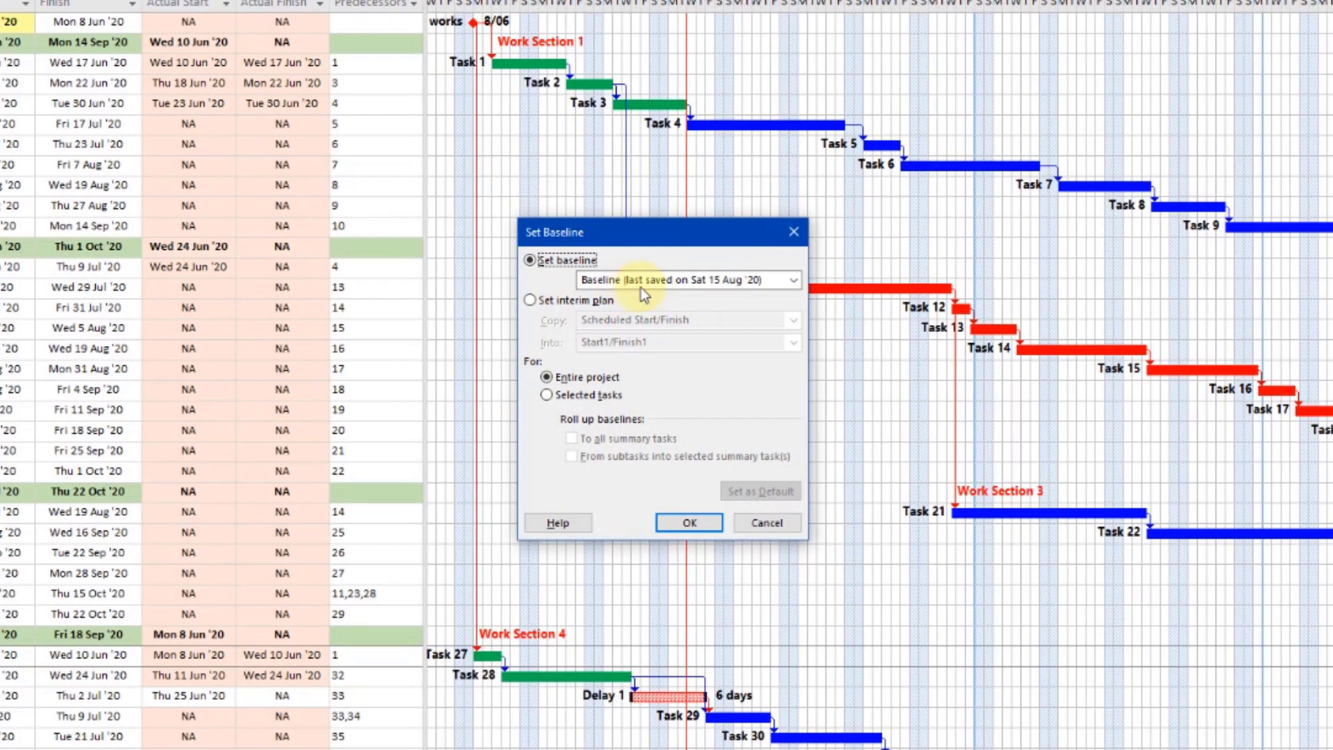
left_click(795, 280)
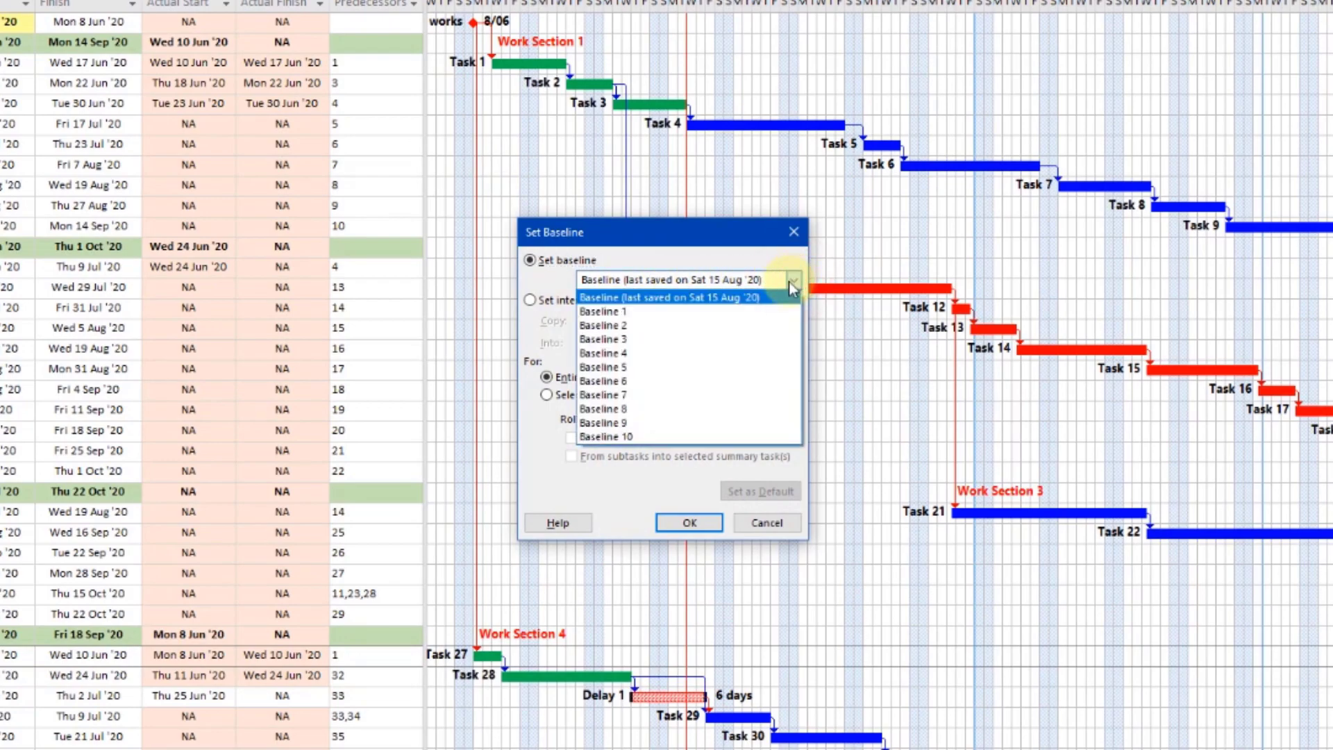
left_click(621, 314)
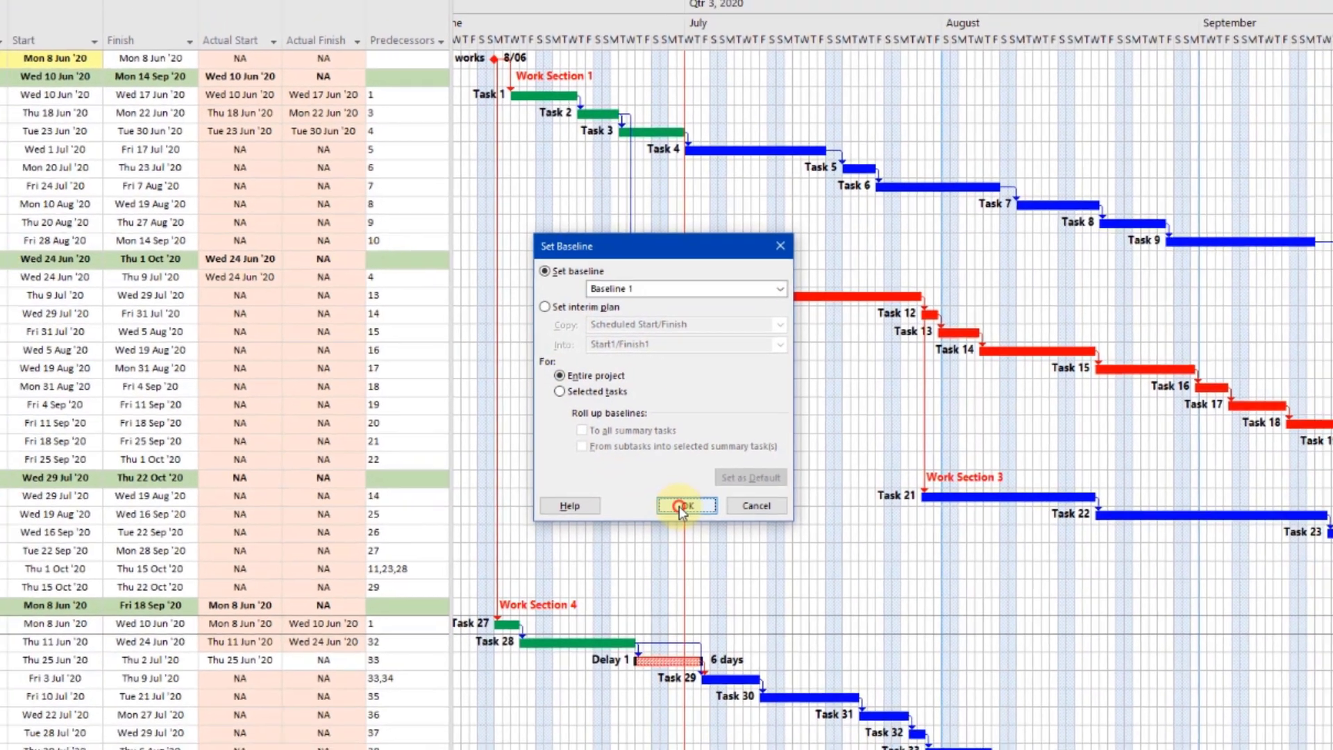
left_click(681, 523)
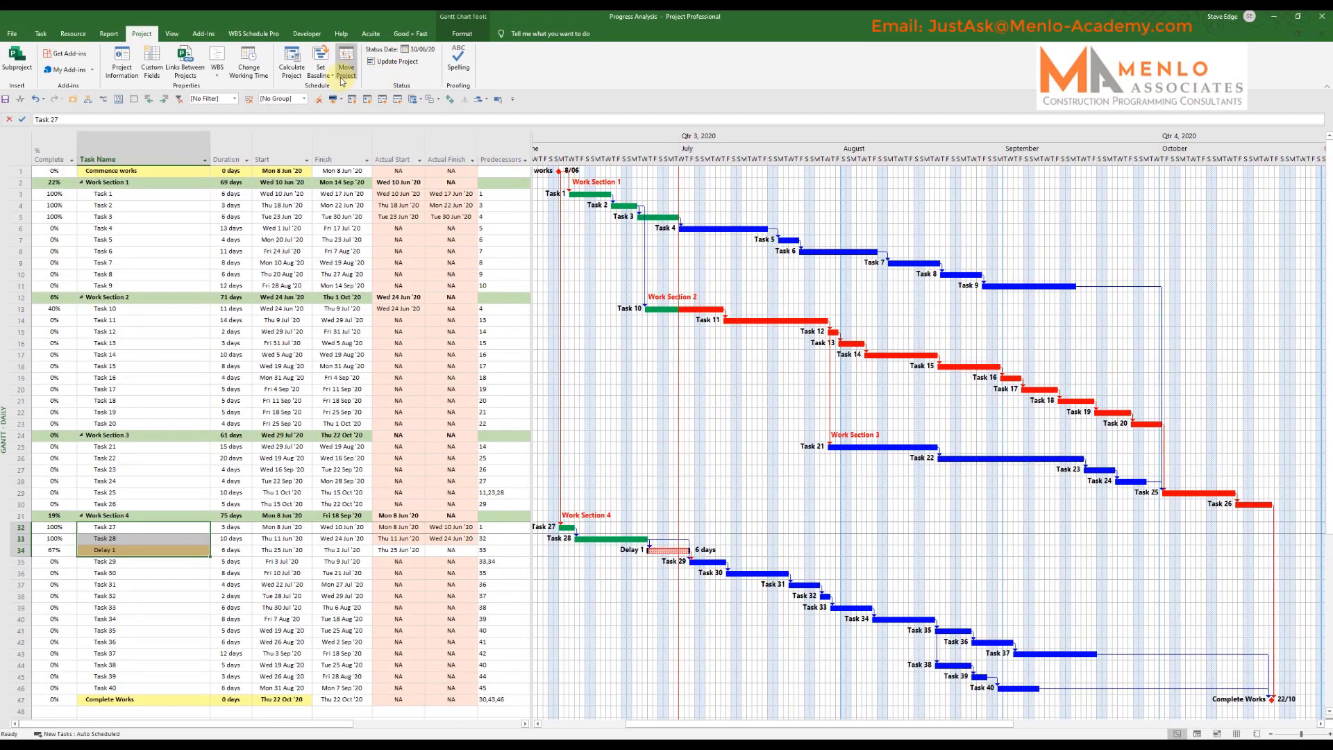
left_click(323, 75)
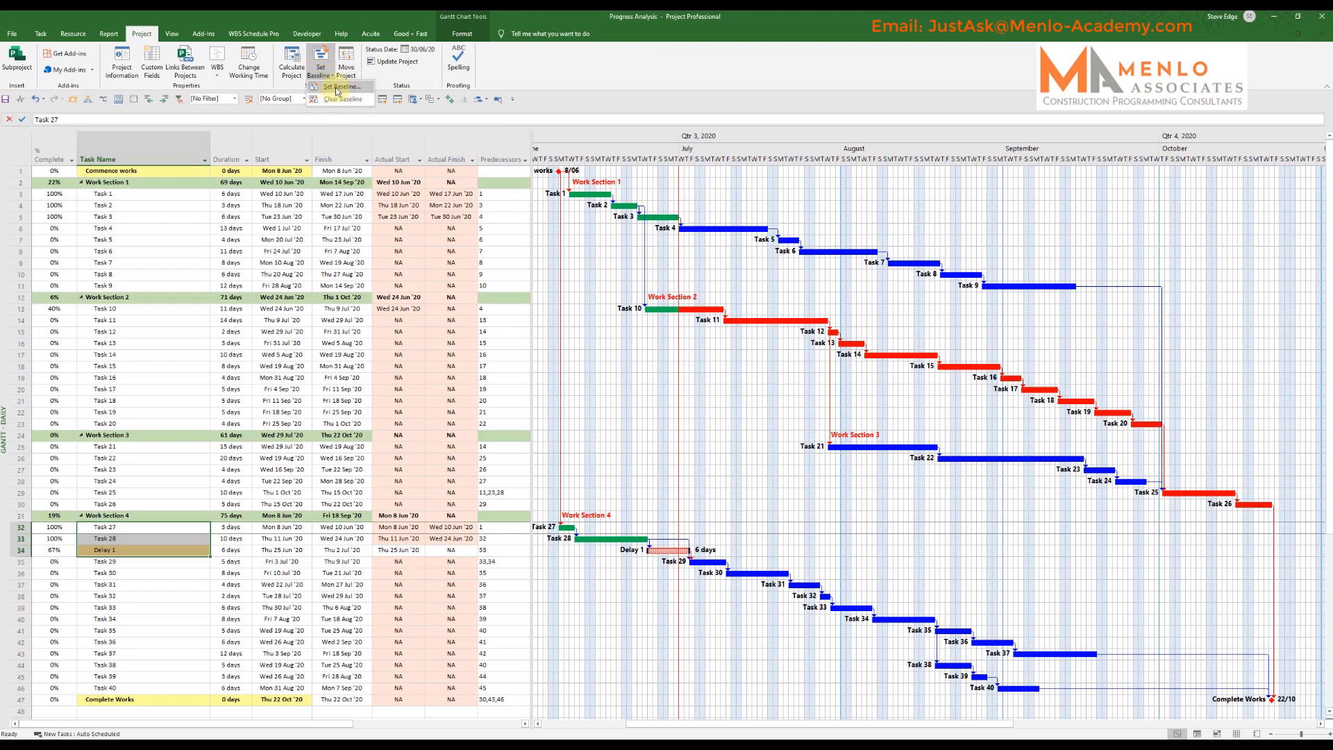
left_click(338, 87)
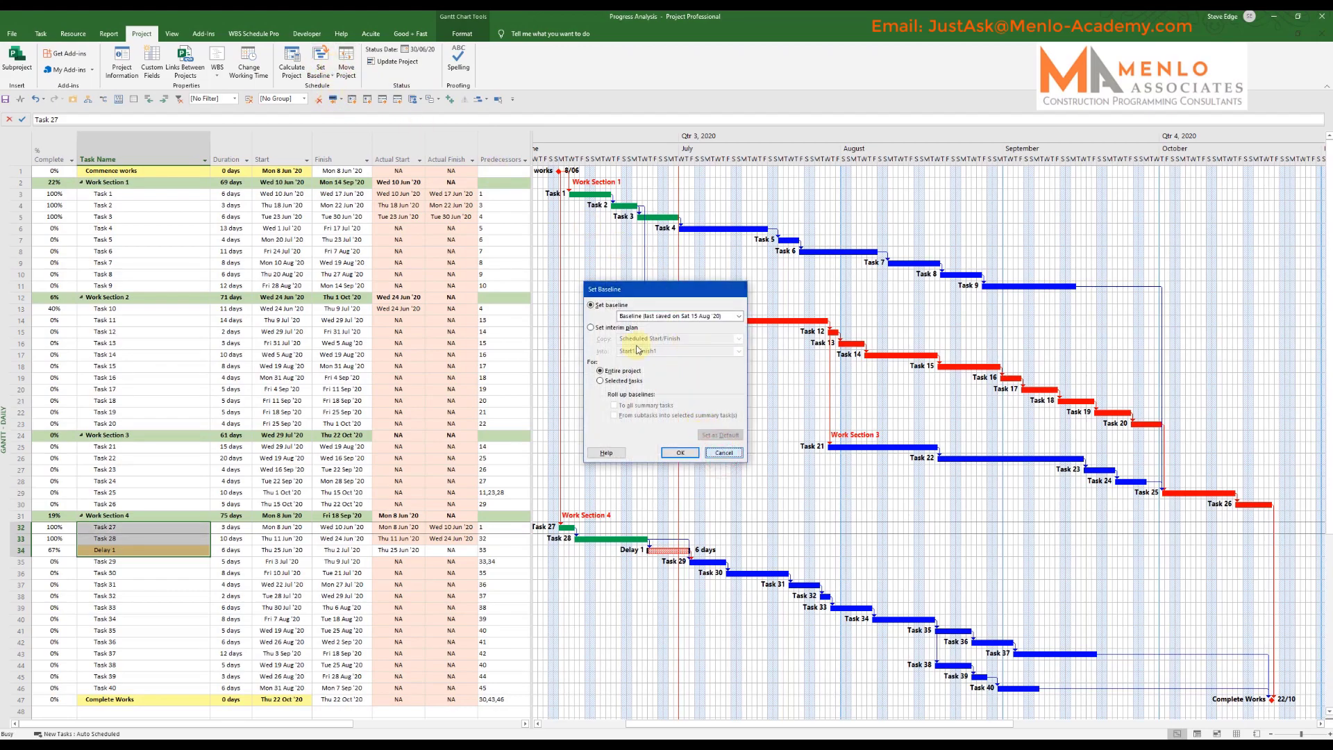
left_click(723, 452)
Display the Baseline 1 bars on the Gantt chart to compare with the current programme, and hide them again
left_click(462, 34)
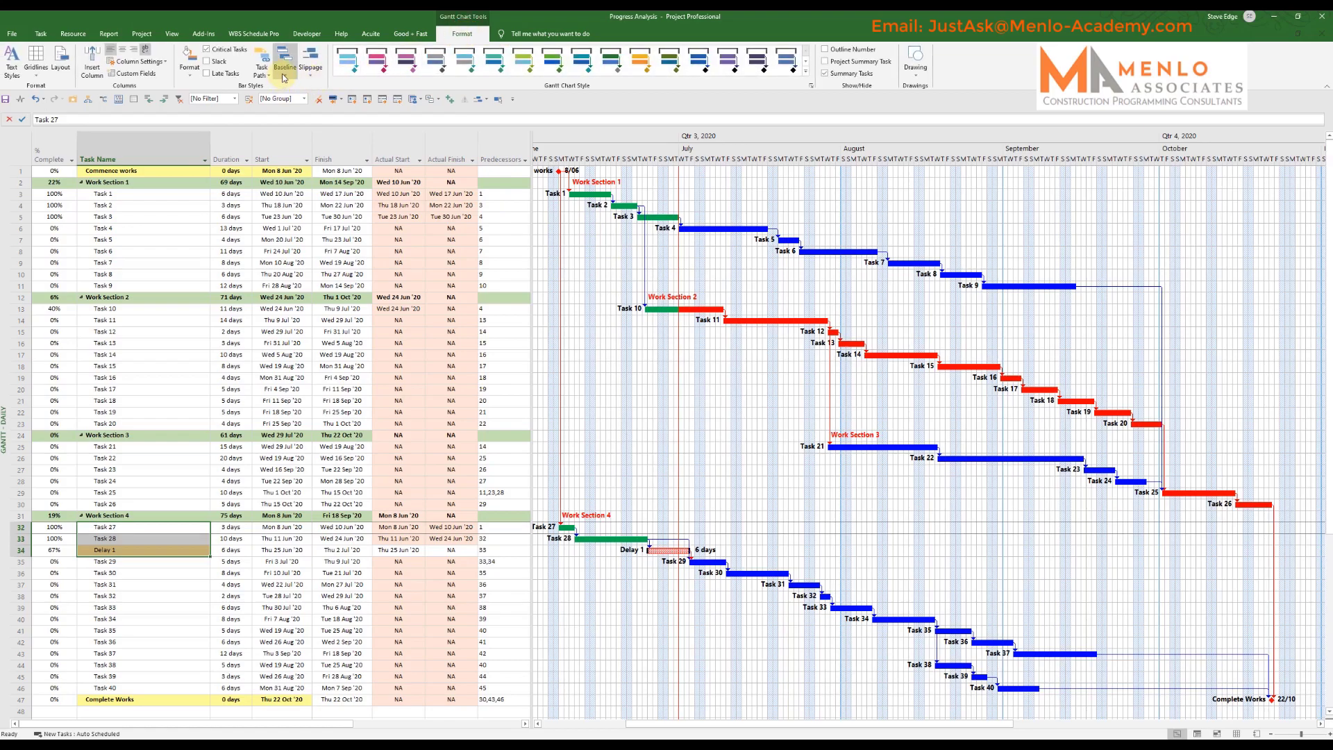
left_click(283, 78)
left_click(298, 96)
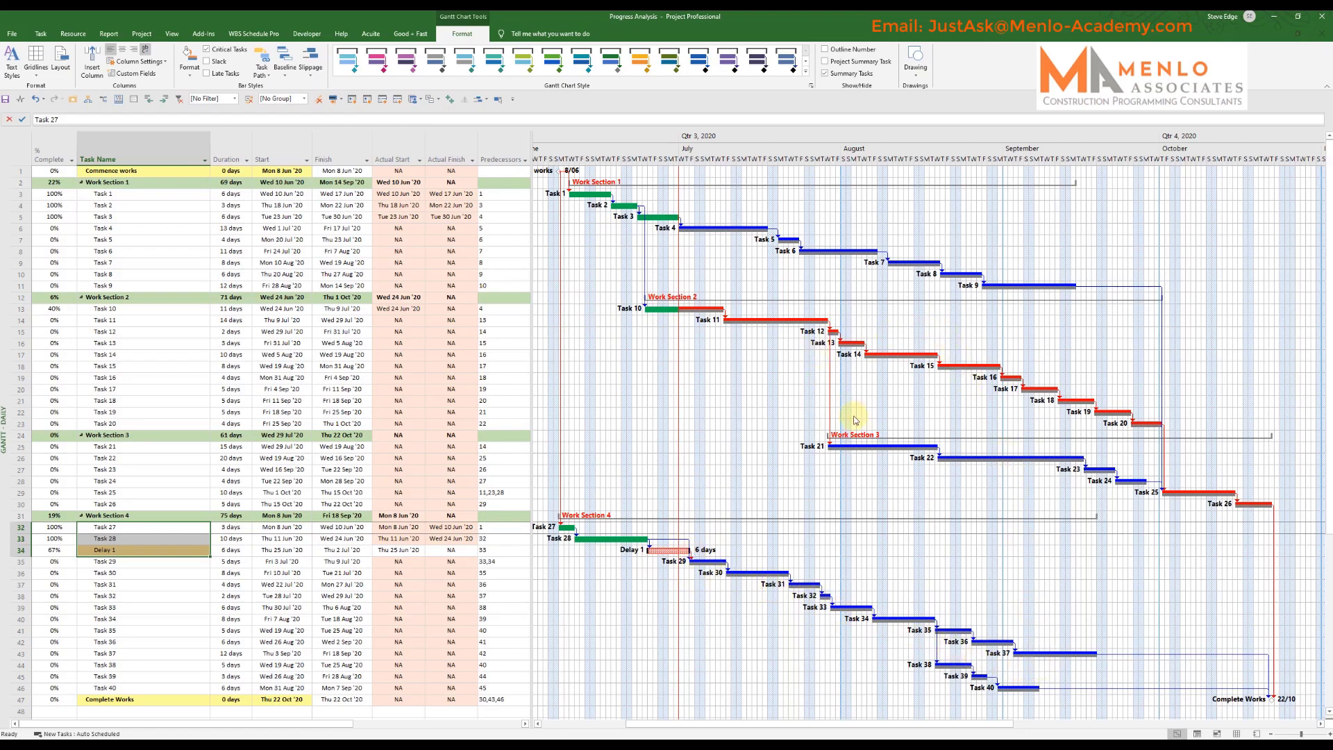
left_click(285, 75)
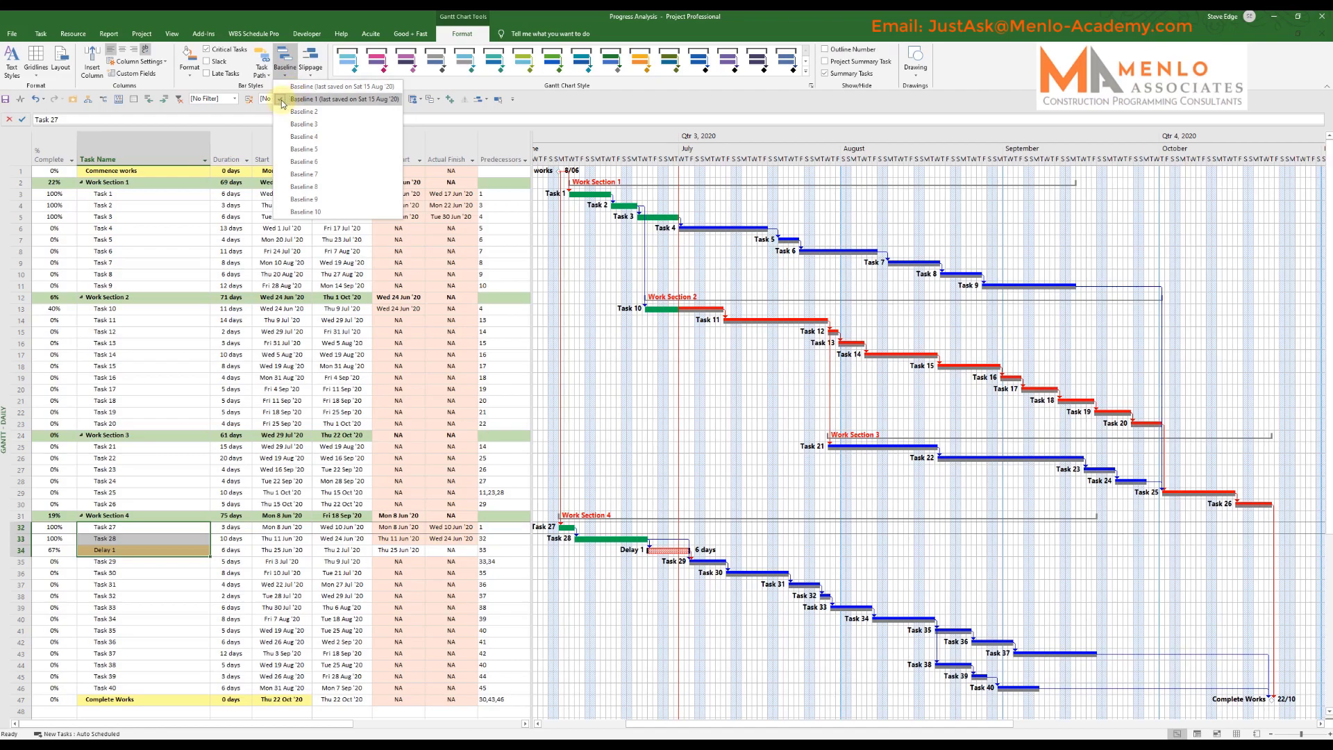
left_click(282, 101)
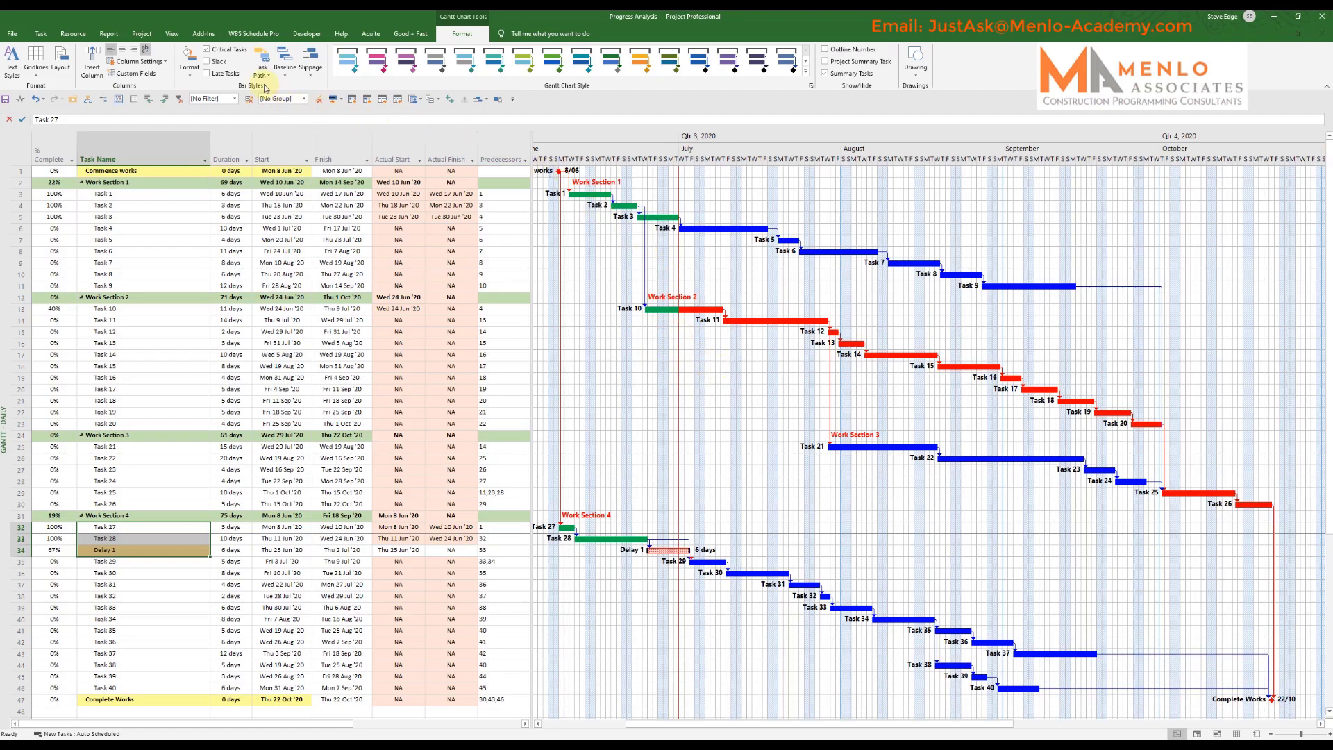
Set the project status date to Fri 31 Jul 2020
left_click(141, 33)
left_click(422, 52)
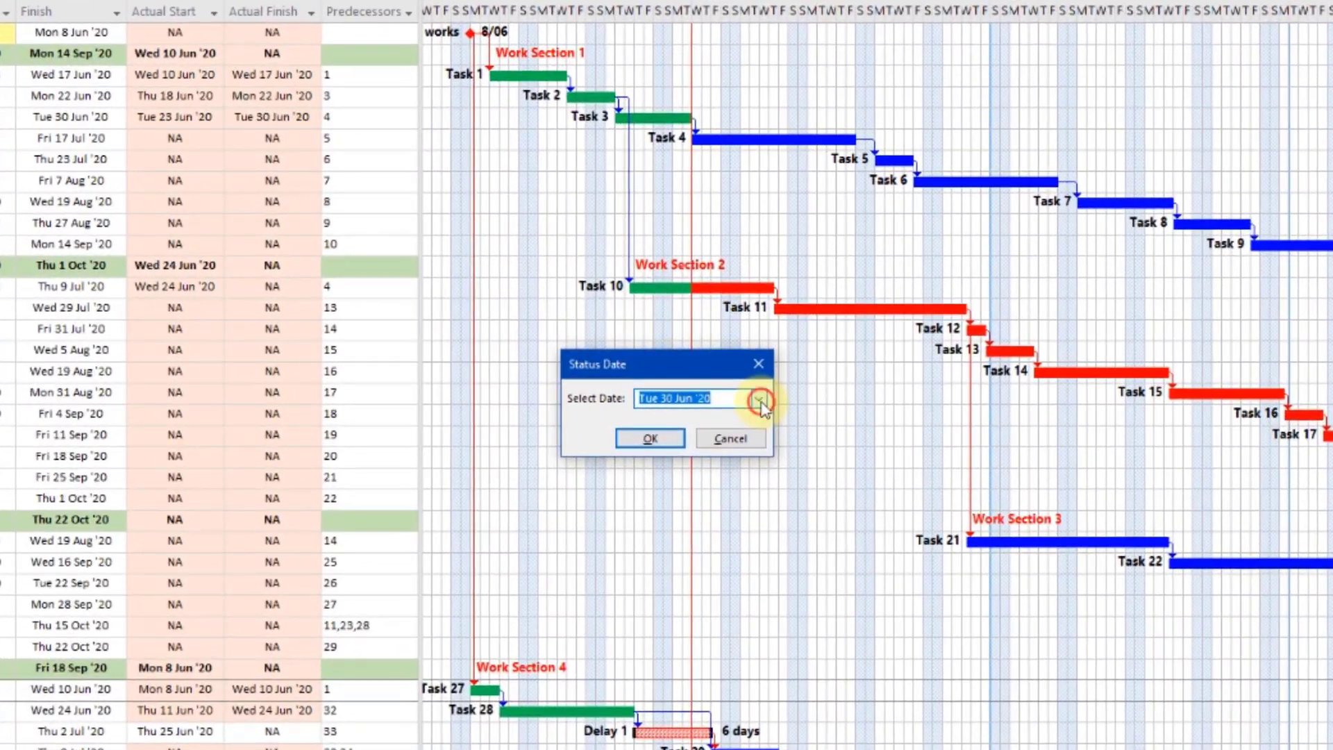
left_click(759, 401)
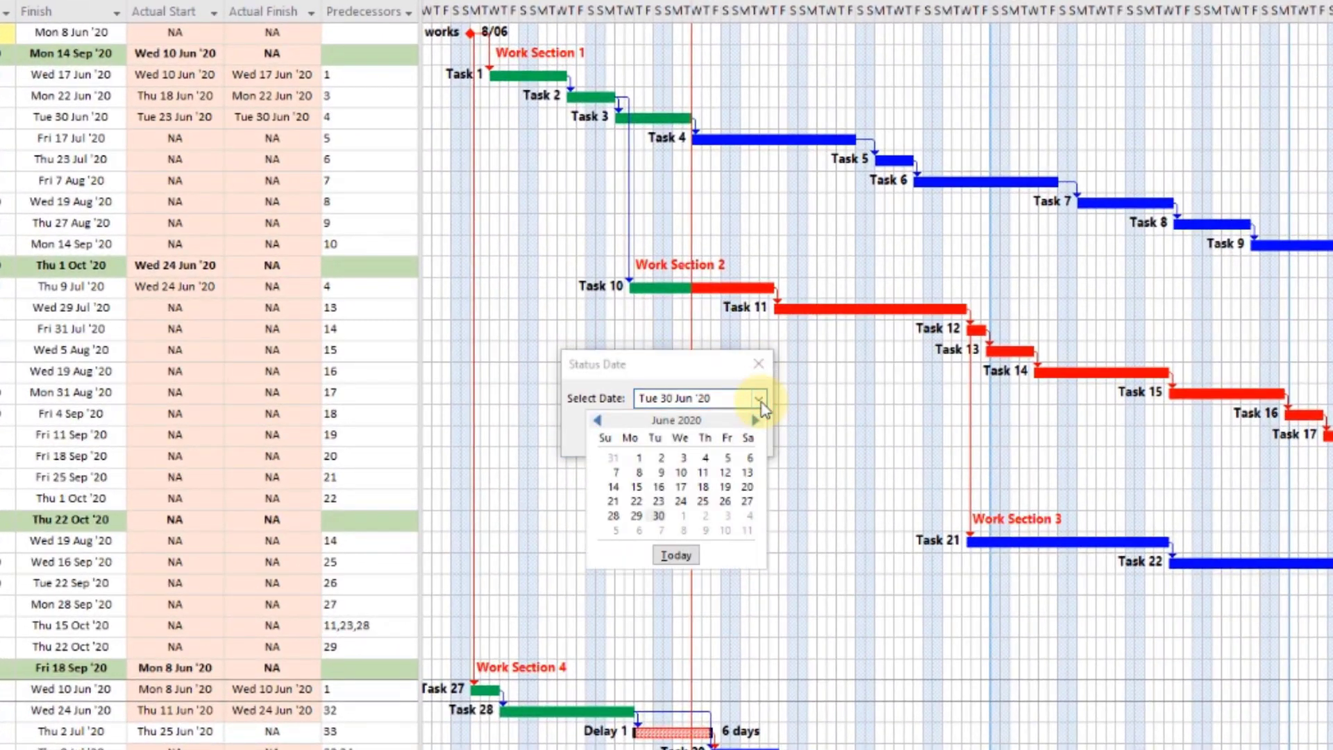
left_click(756, 420)
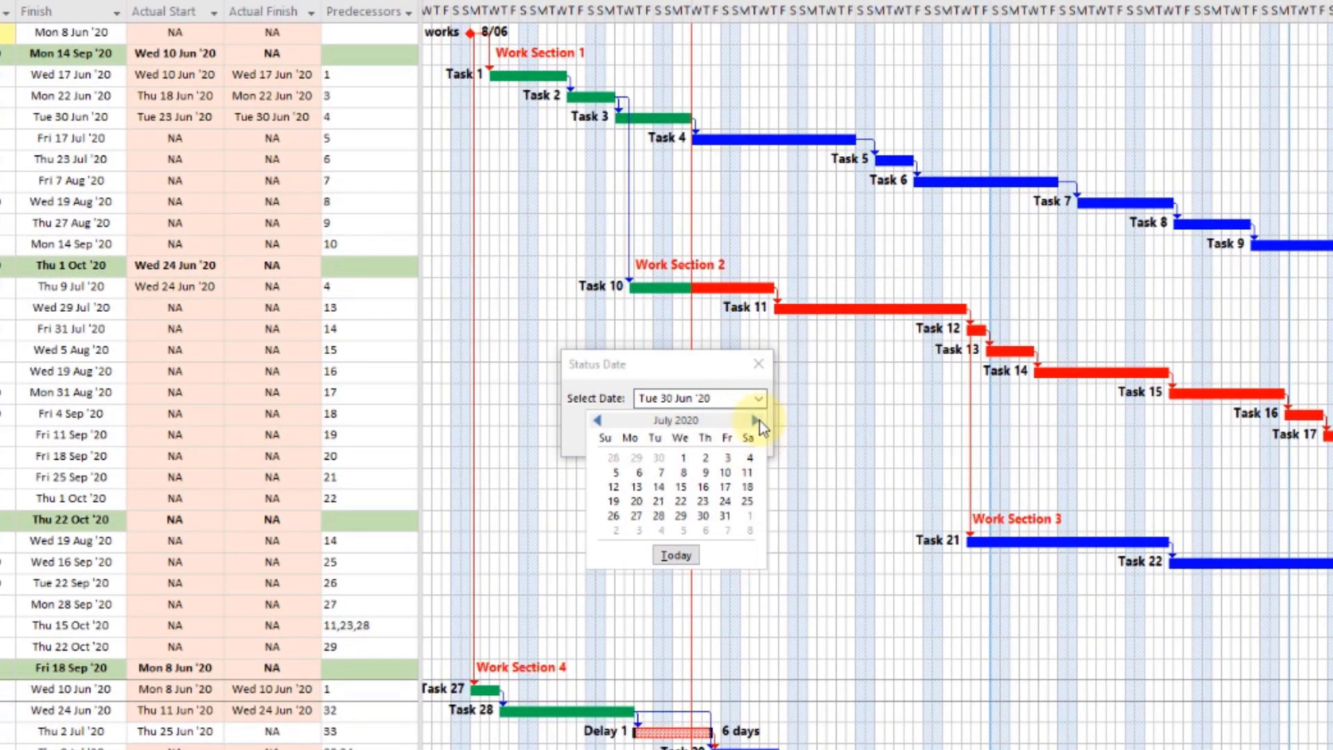
left_click(725, 518)
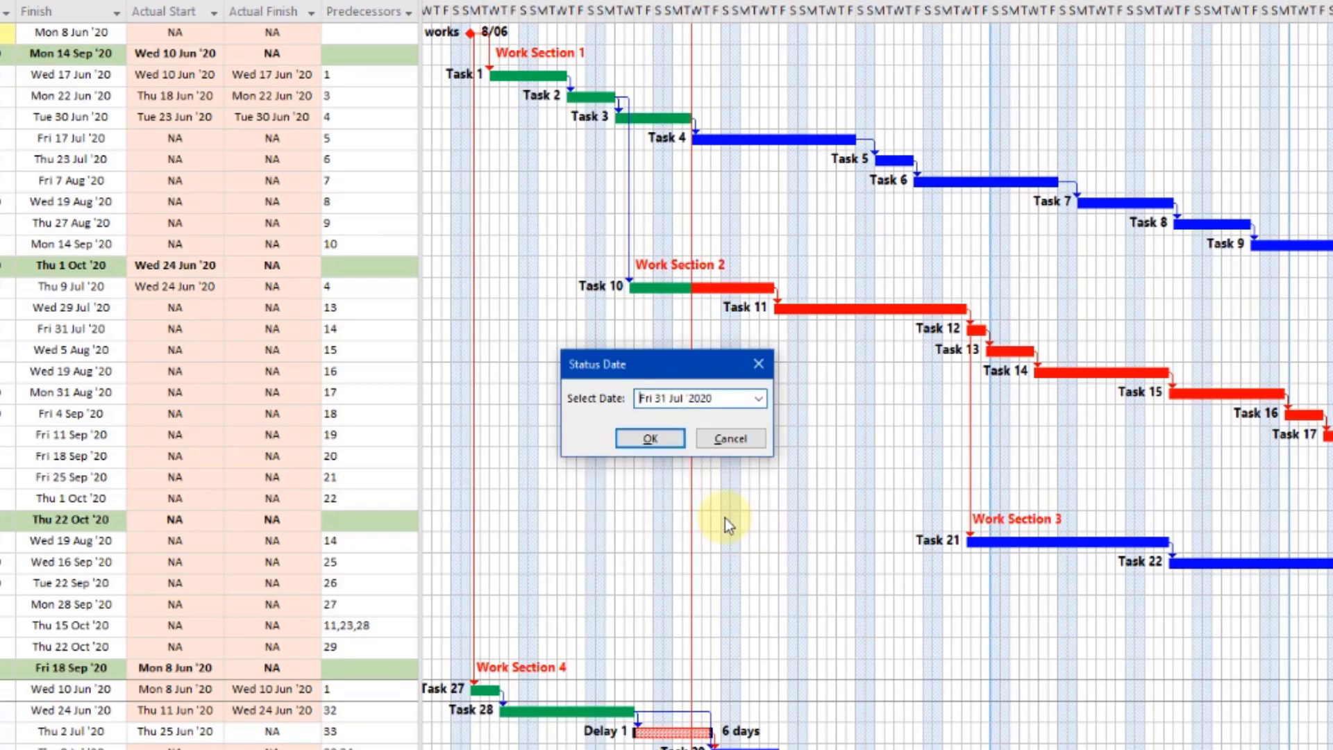
left_click(651, 438)
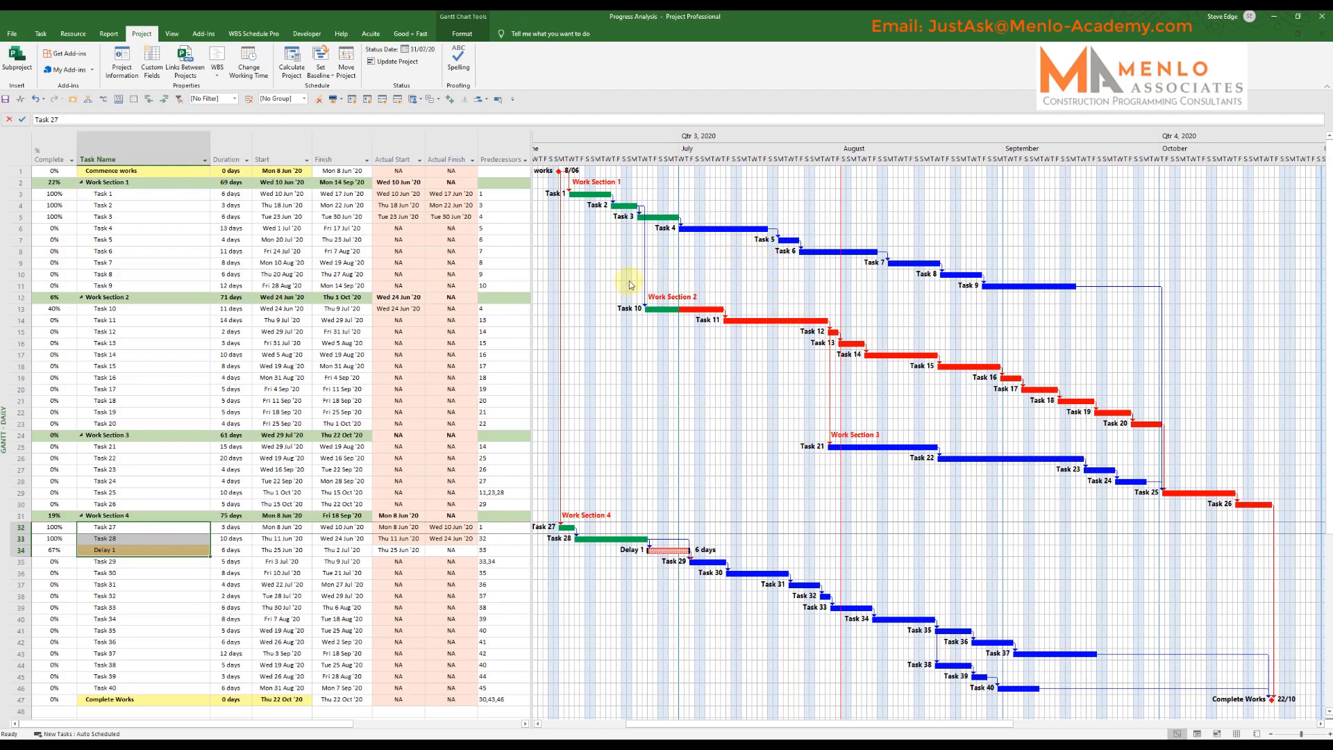
Examine the actual start and actual finish cells of Task 4 in Work Section 1
left_click(131, 229)
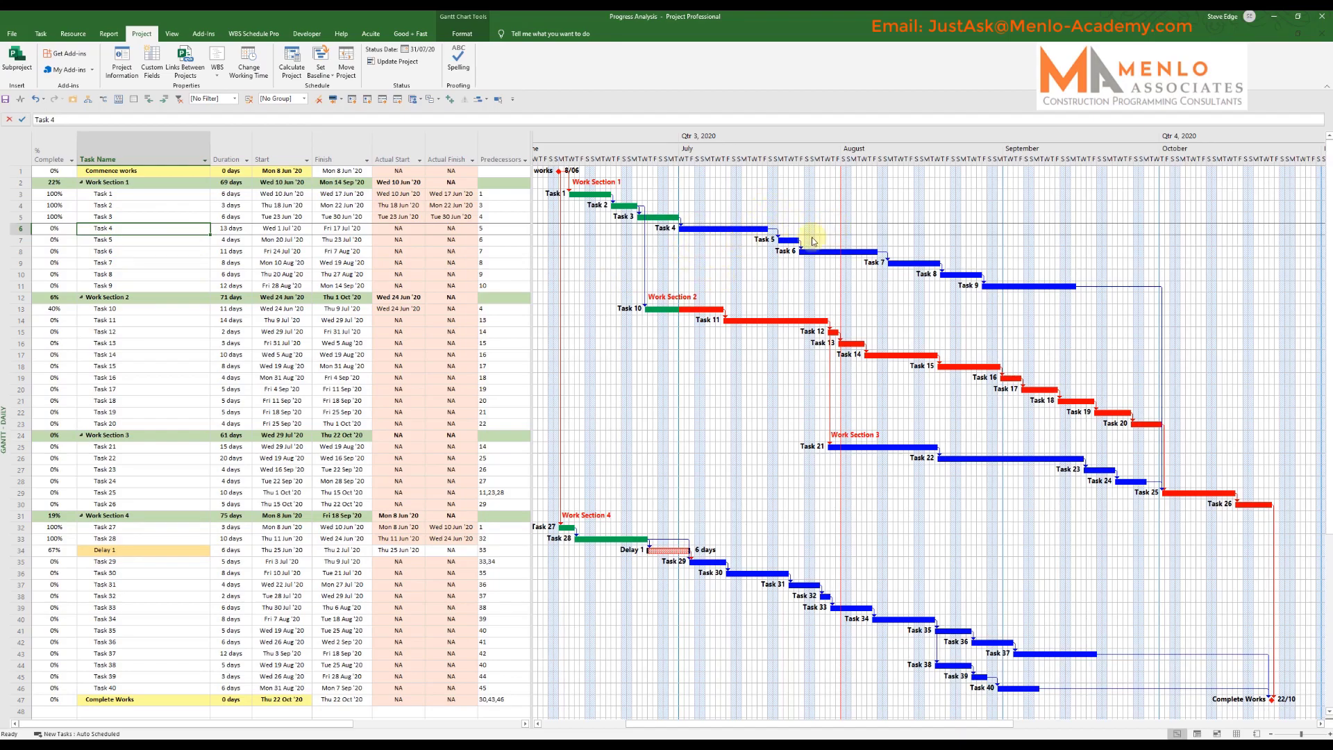
left_click(413, 229)
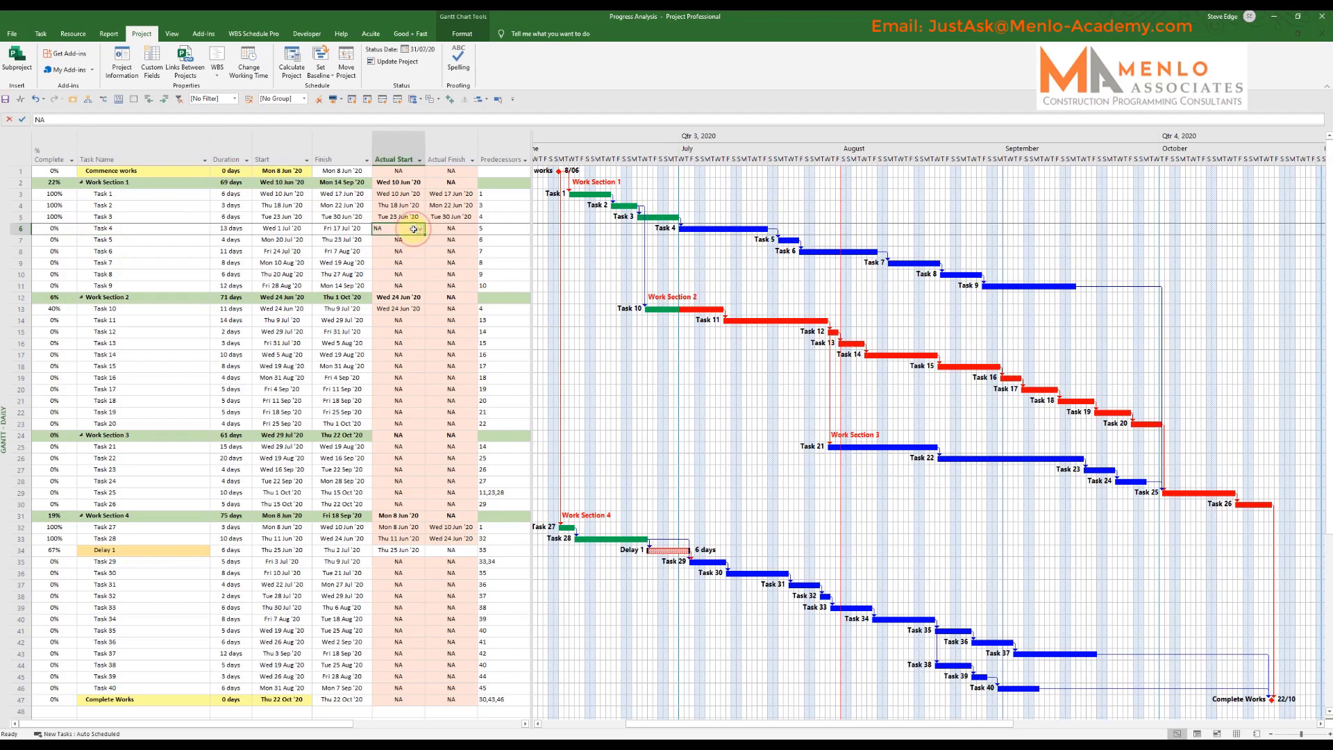
left_click(435, 227)
left_click(398, 229)
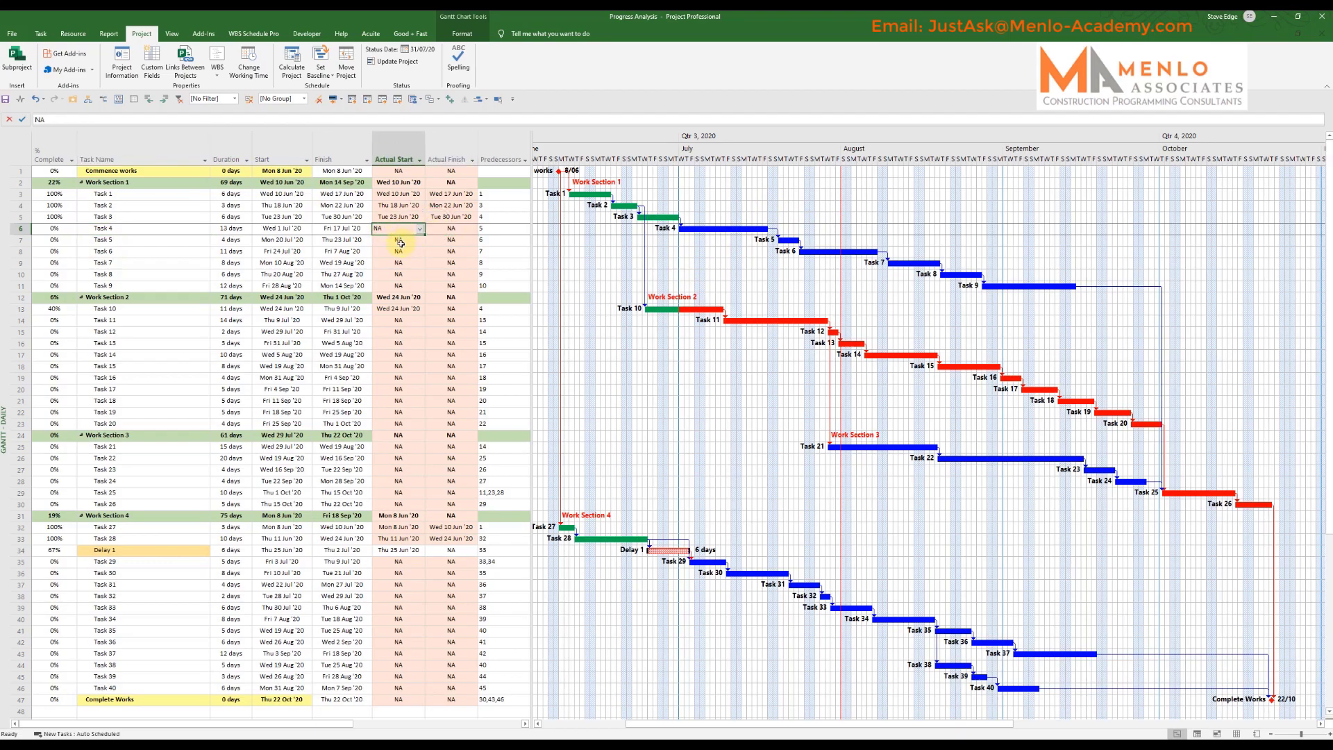
left_click(446, 231)
left_click(409, 232)
left_click(432, 232)
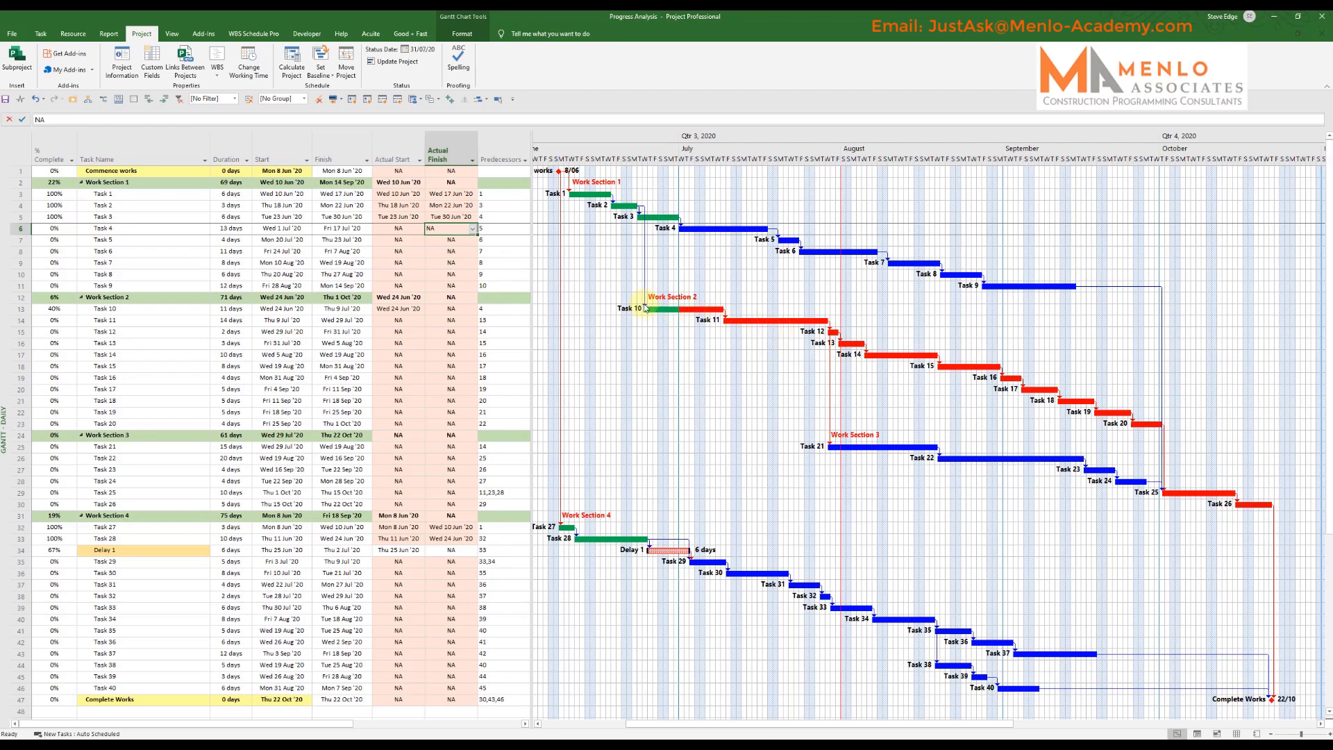
Set the percent complete of Task 4 in Work Section 1 to 80%
left_click(173, 228)
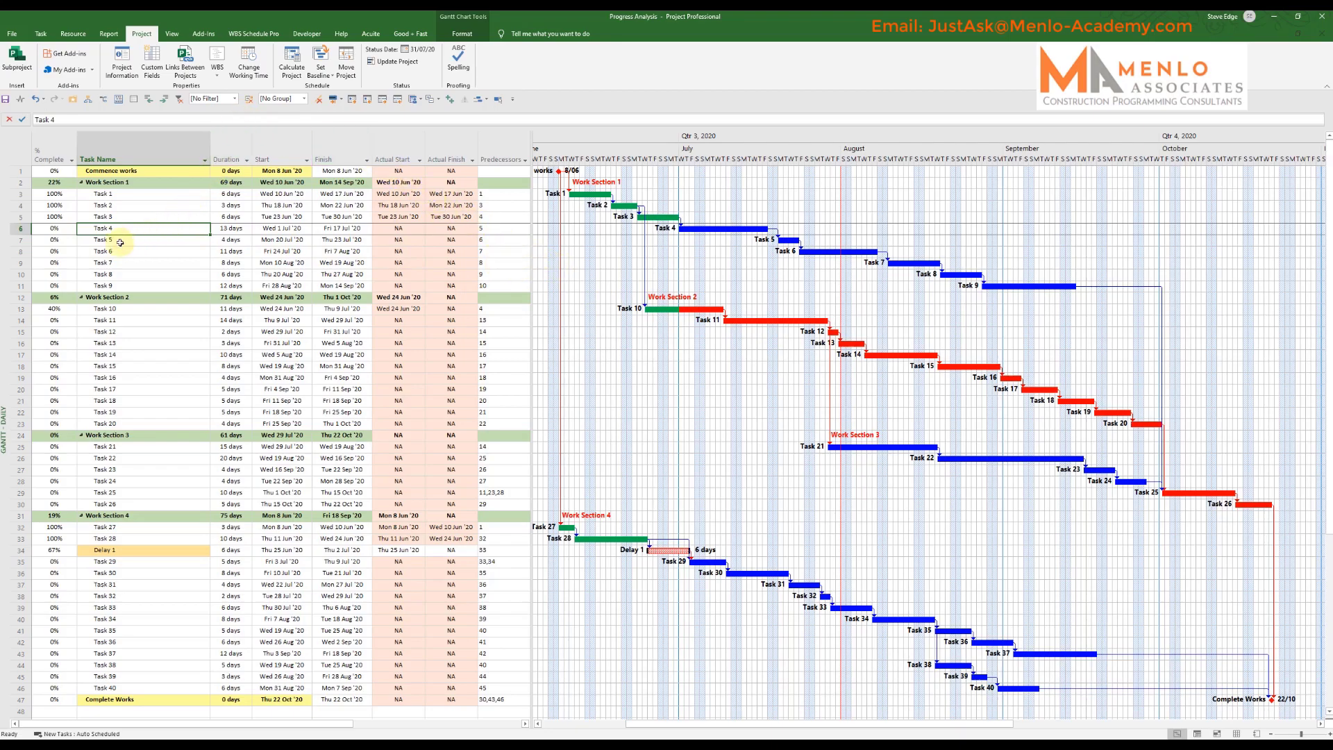
left_click(55, 227)
type("80")
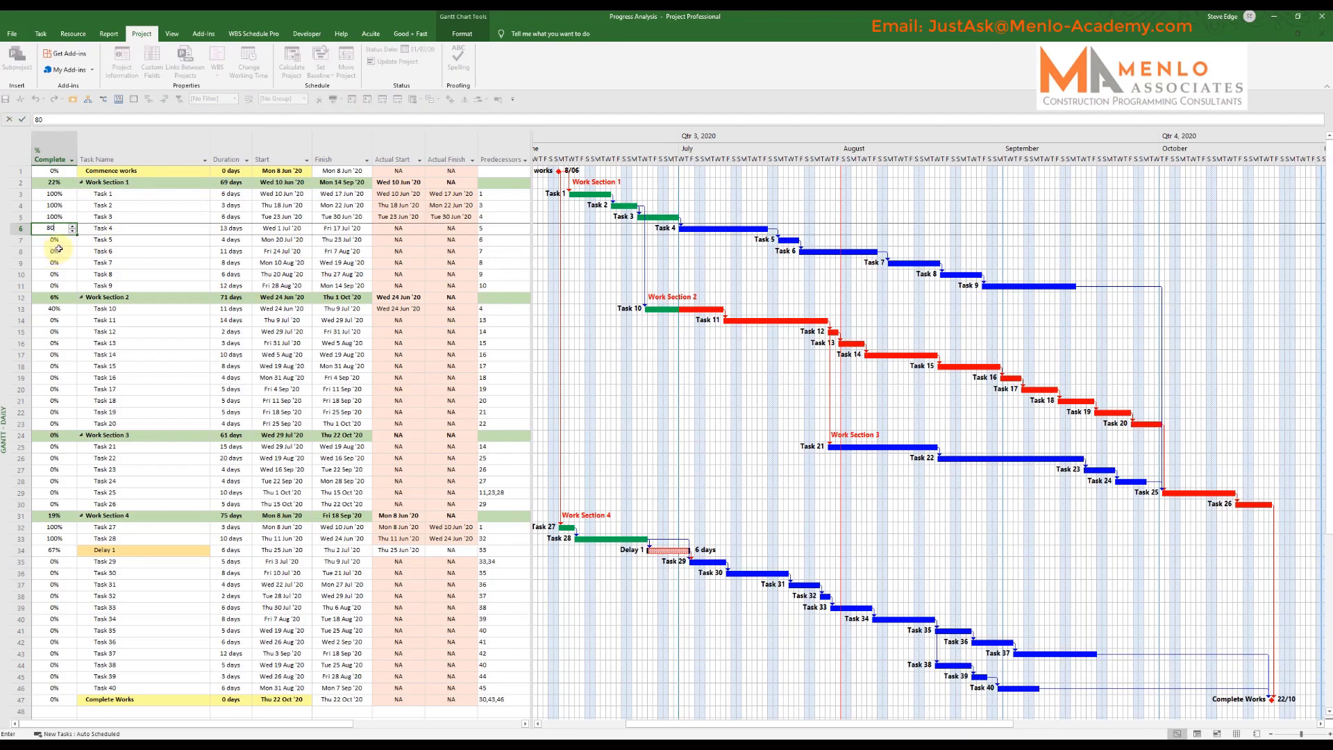
key("Return")
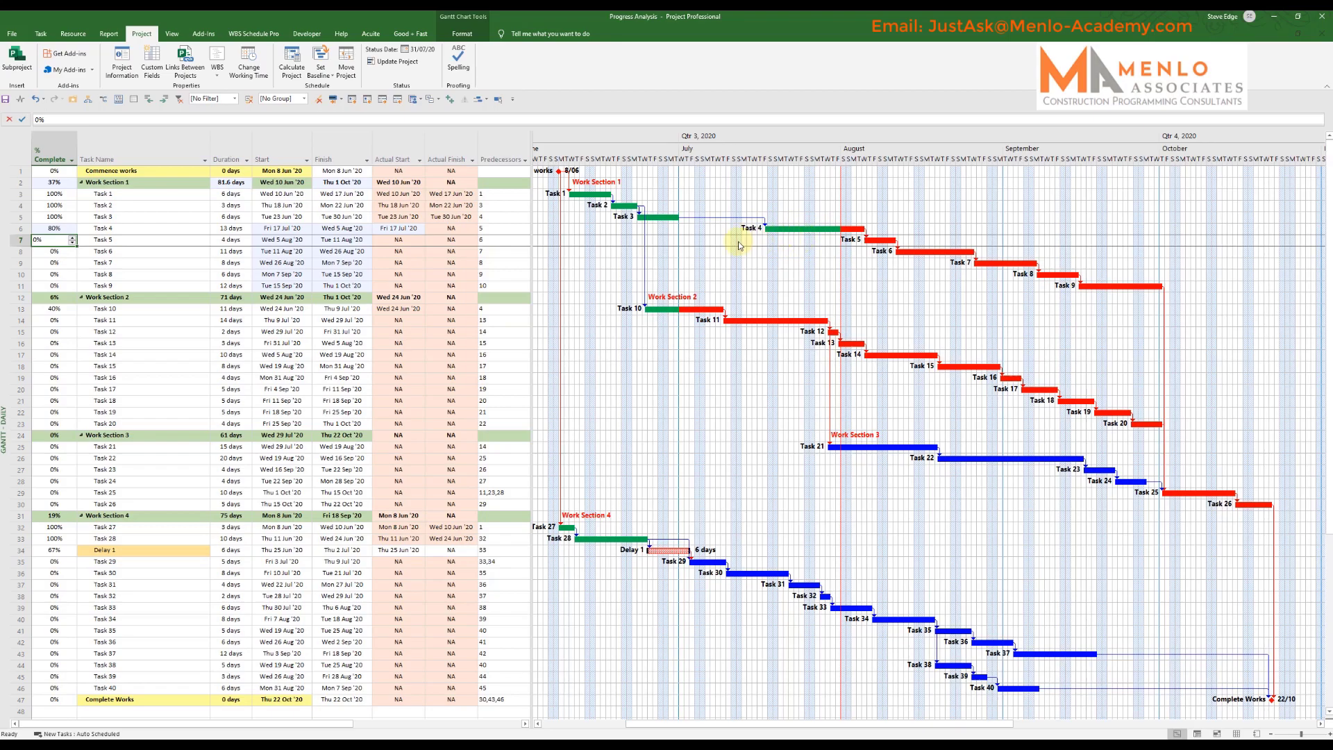
Mark Task 5 and Task 6 in Work Section 1 as 50% complete
left_click(175, 240)
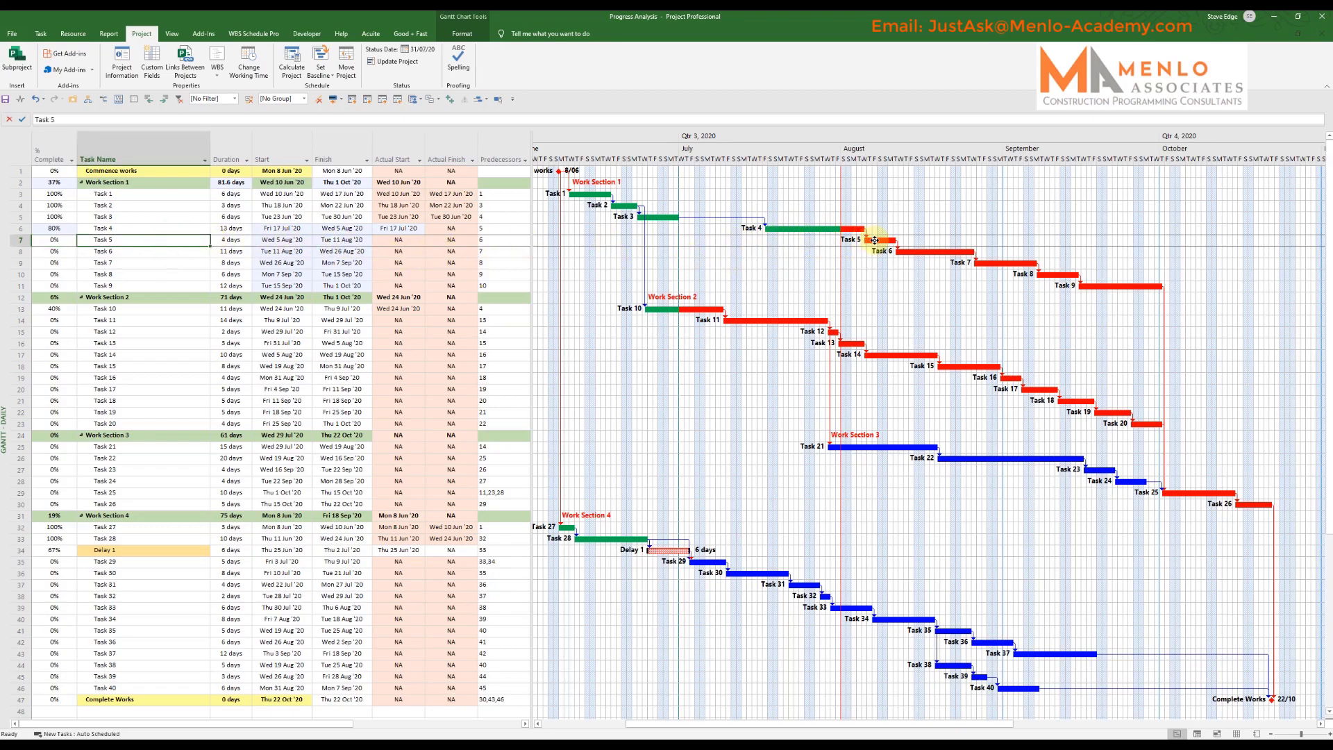
mouse_move(875, 241)
left_click(41, 33)
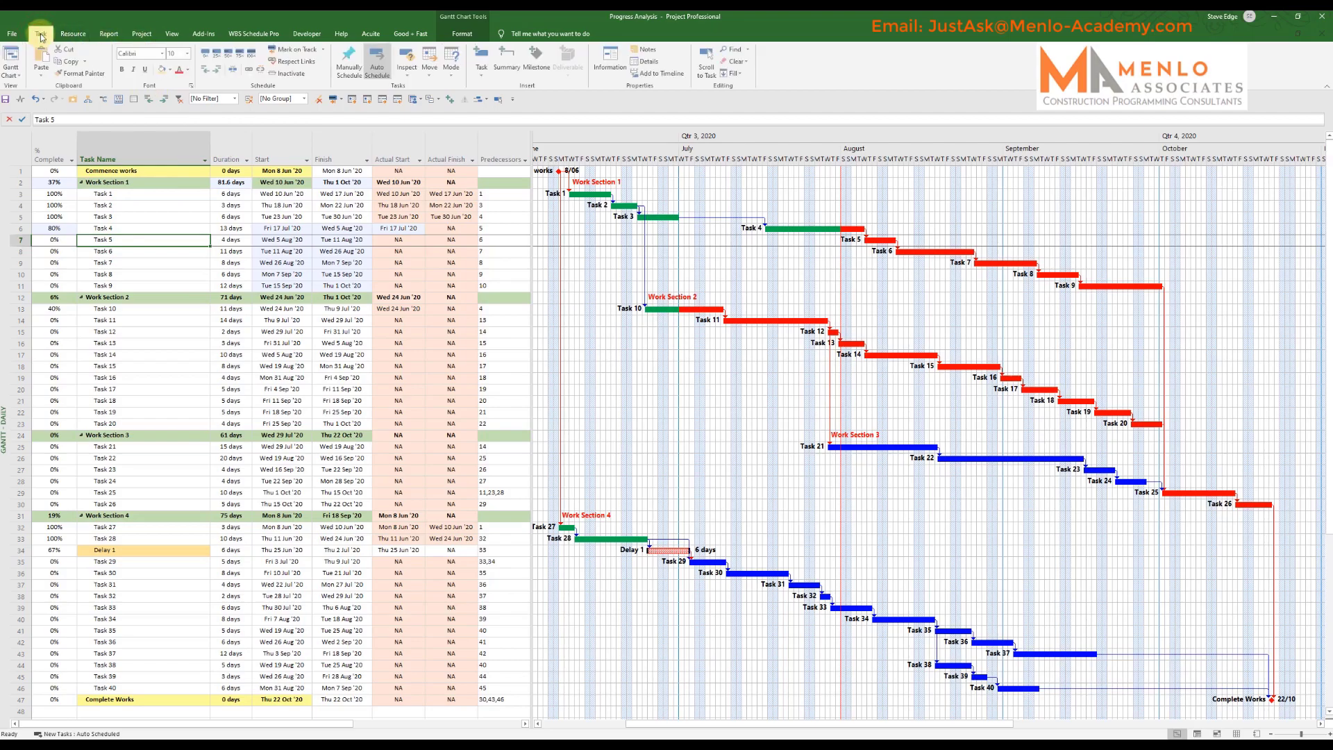
left_click(229, 53)
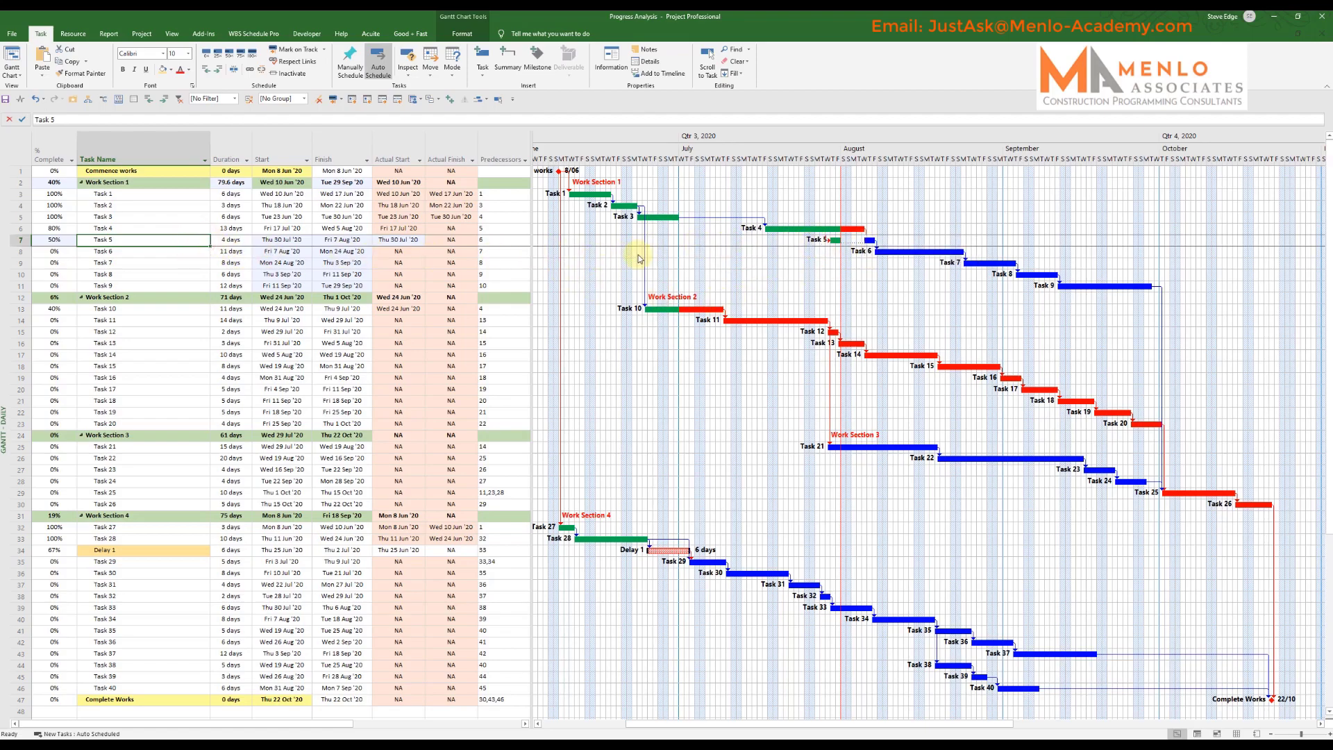
key("F2")
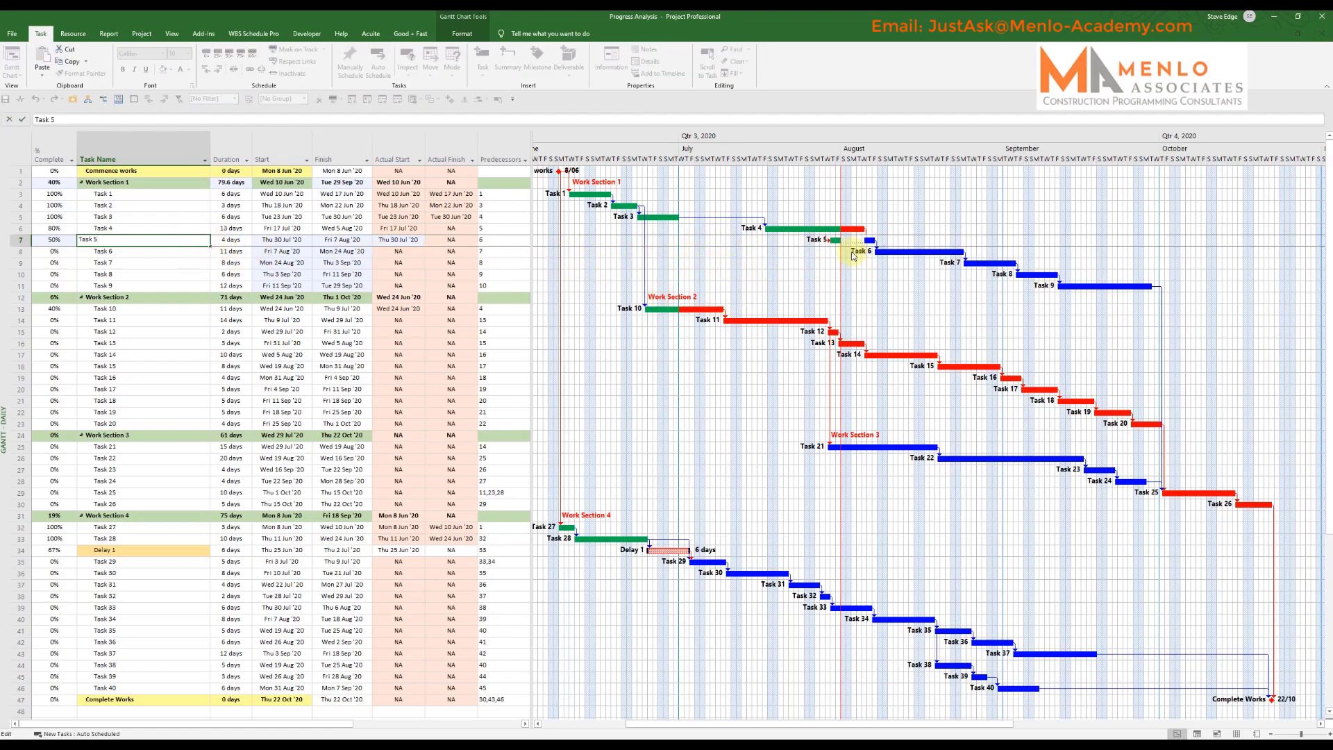
left_click(141, 251)
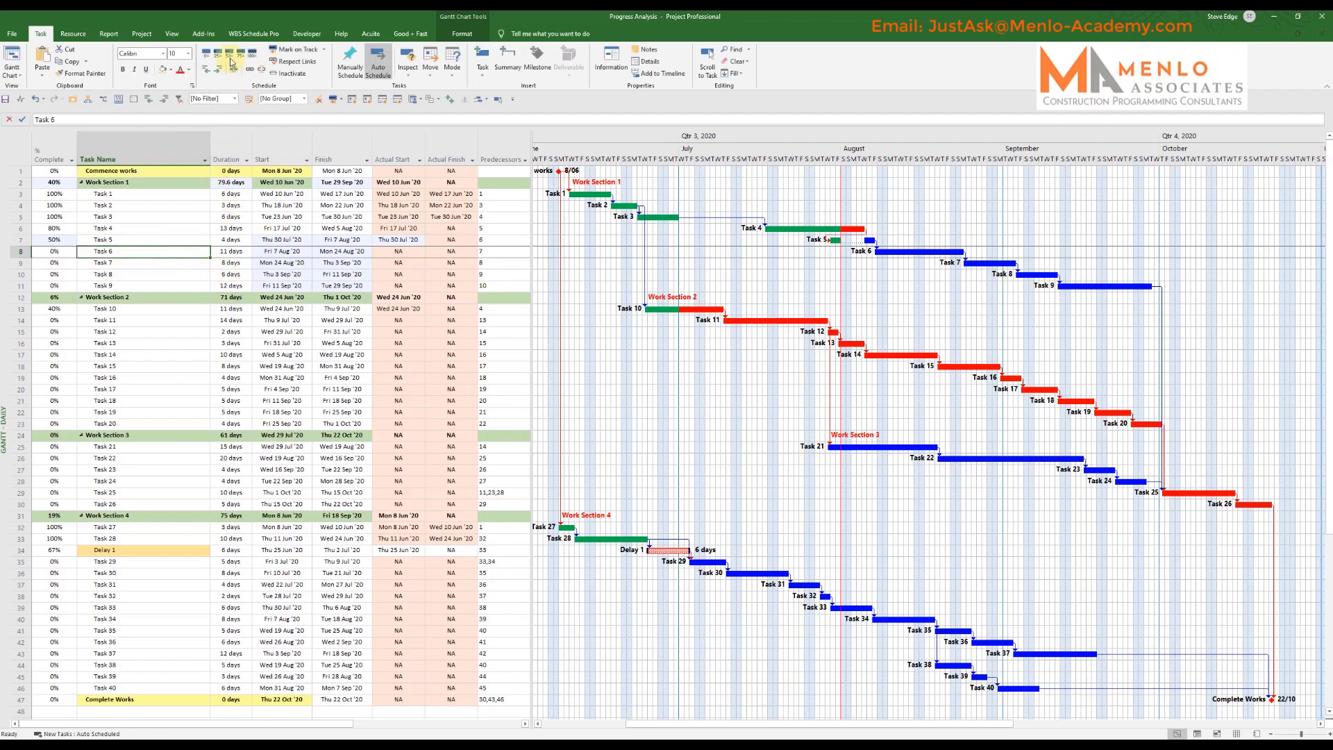
left_click(229, 56)
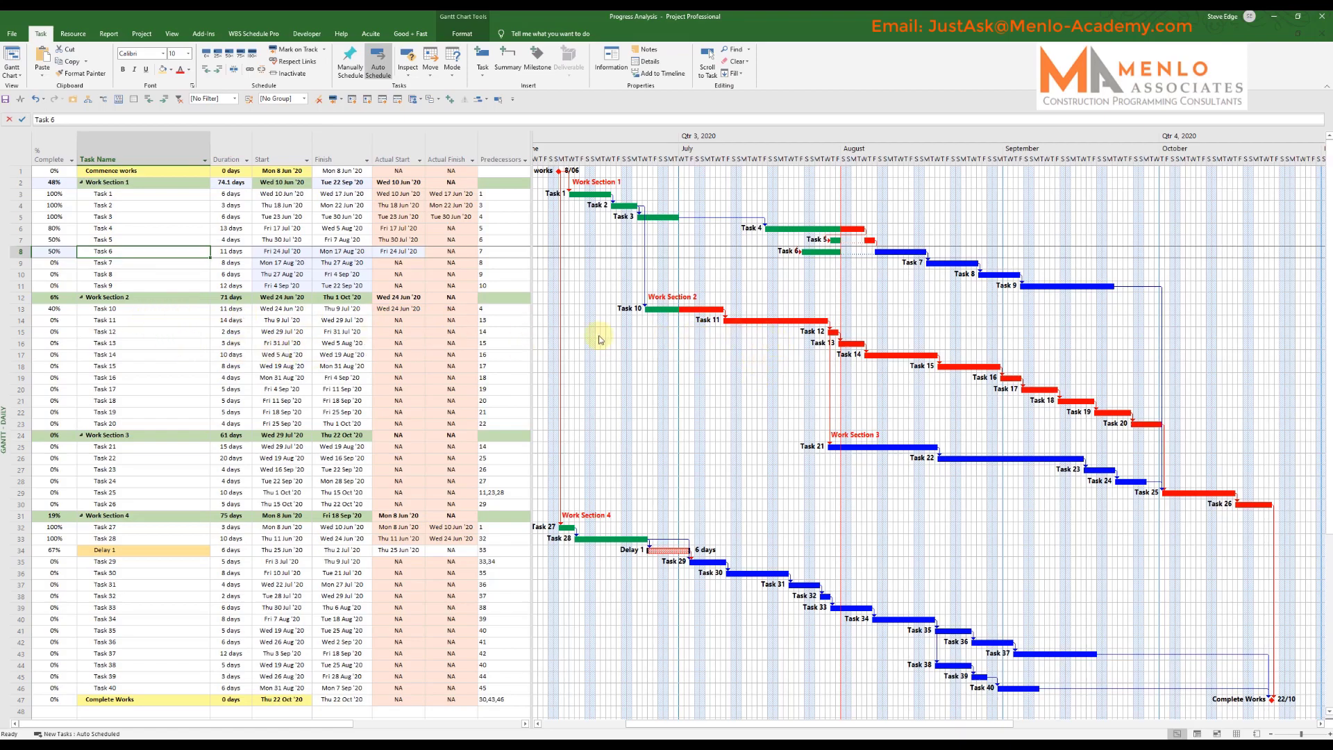
Mark Task 10 in Work Section 2 and Task 29 in Work Section 4 as 100% complete, and Task 11 as 75% complete
left_click(152, 308)
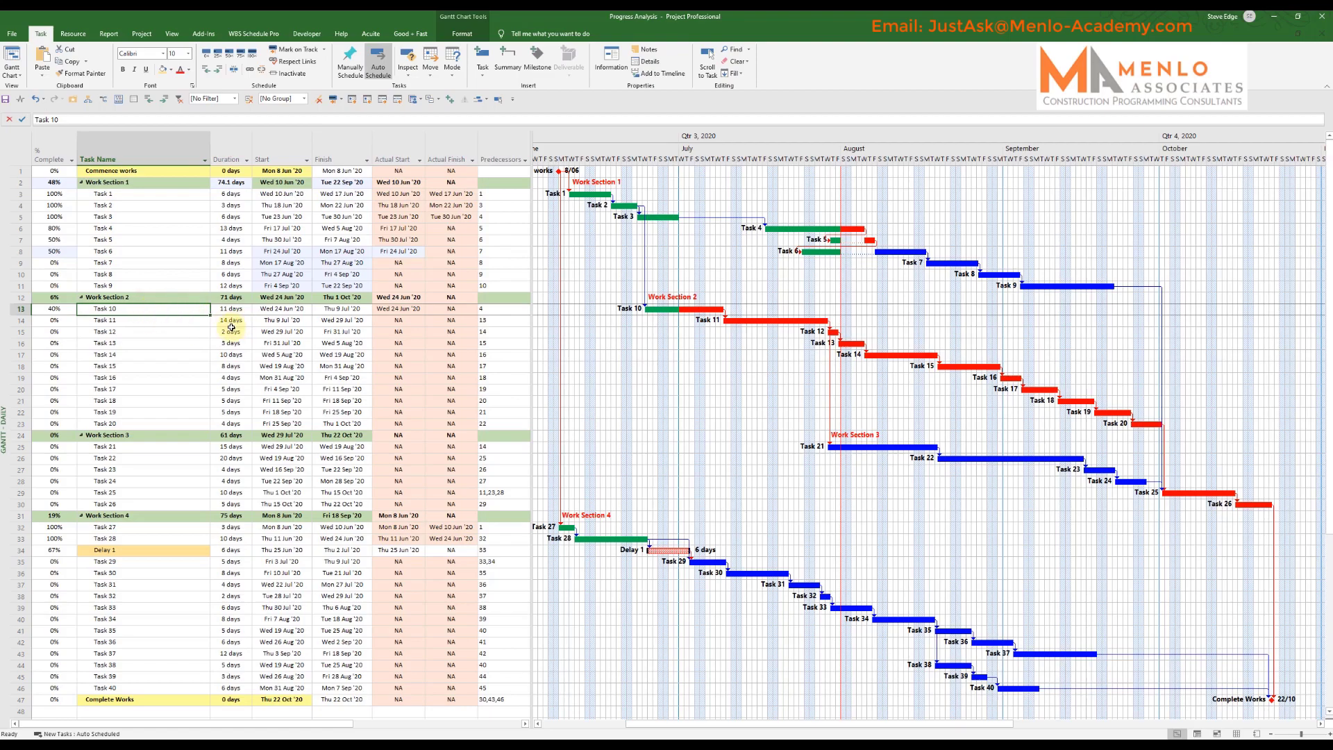
left_click(253, 54)
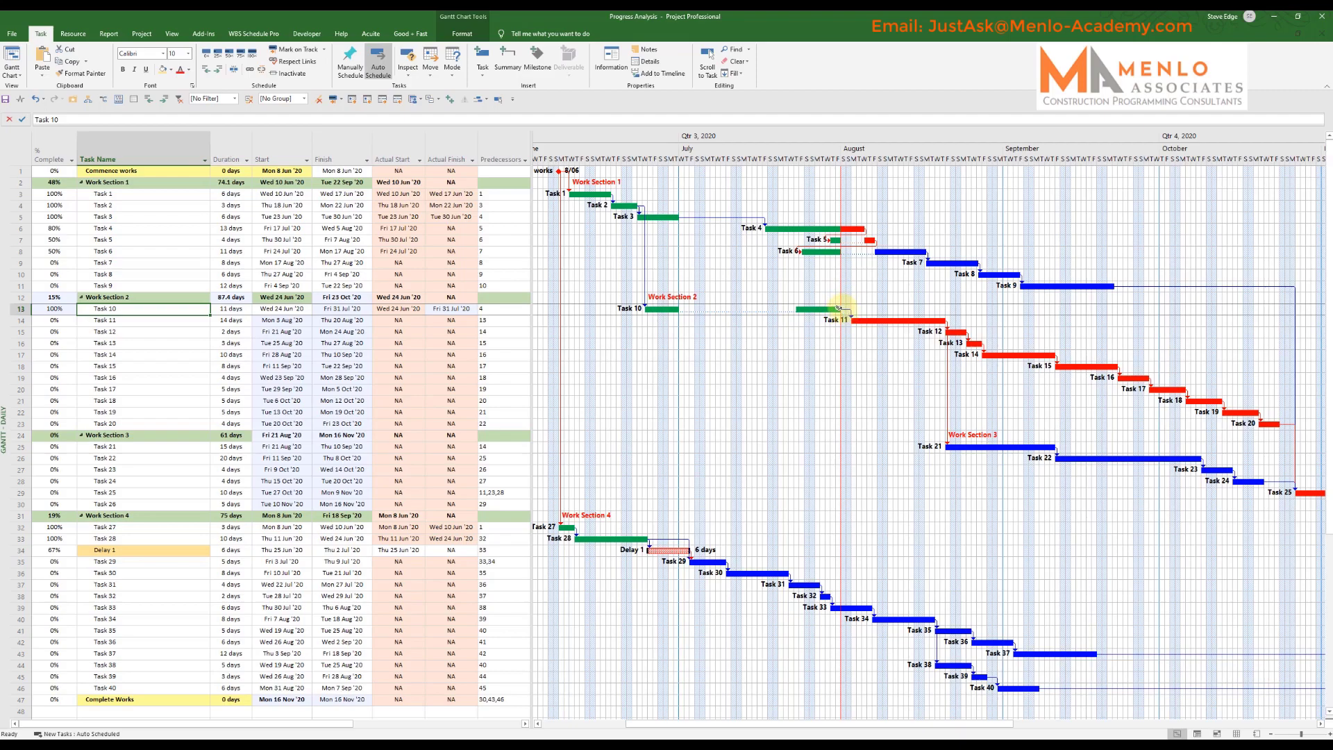
left_click(163, 320)
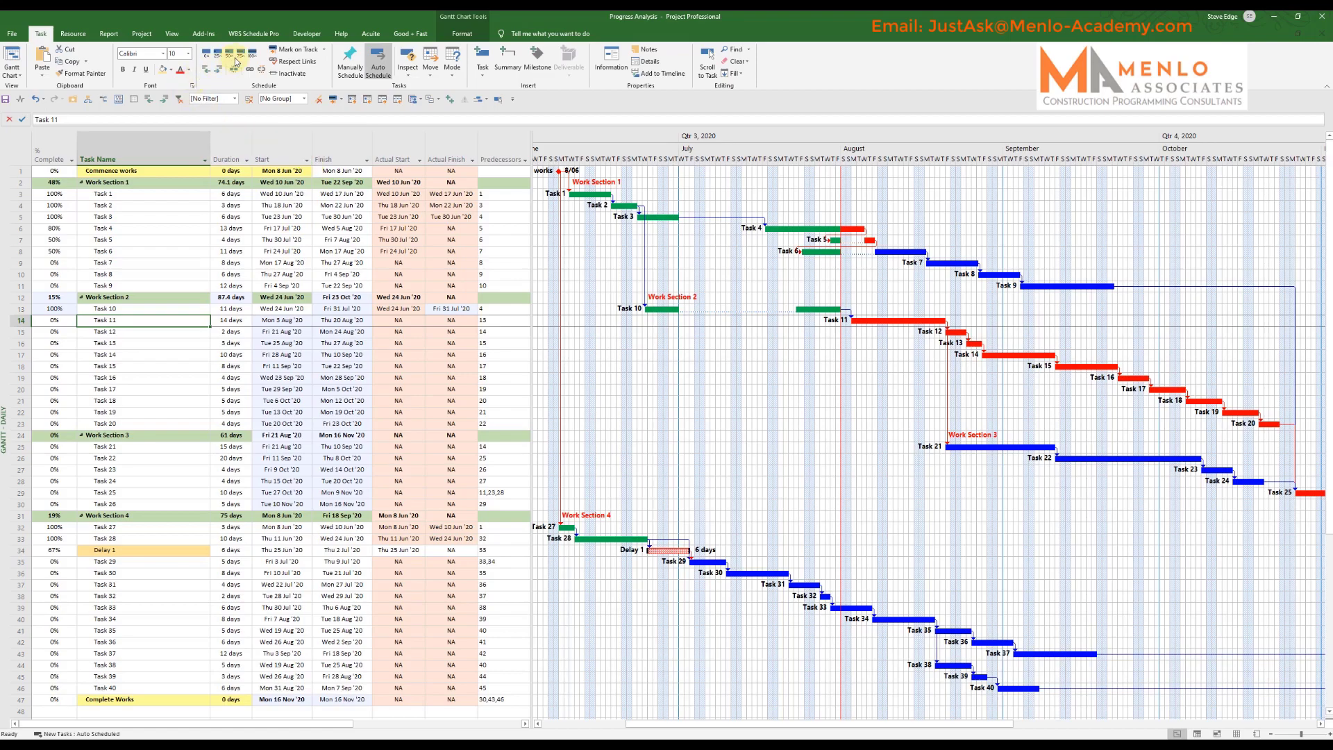
left_click(240, 55)
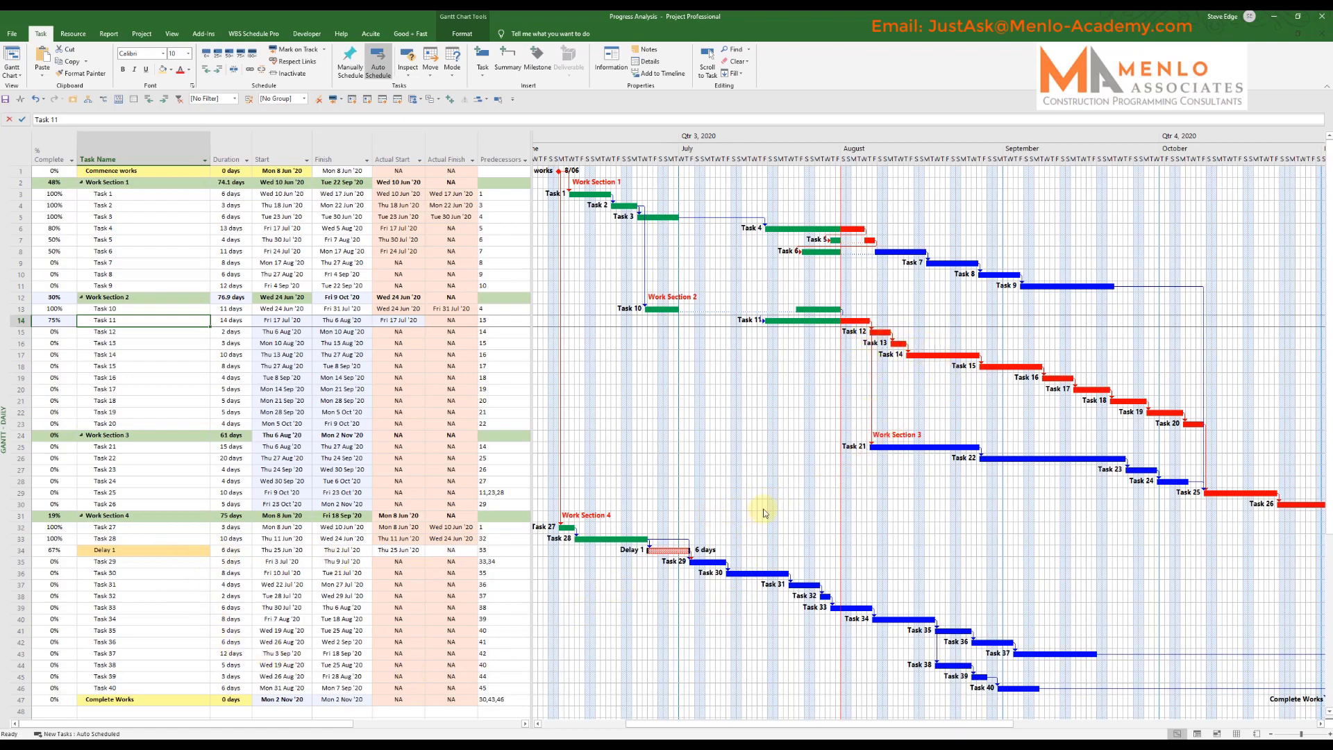
left_click(721, 563)
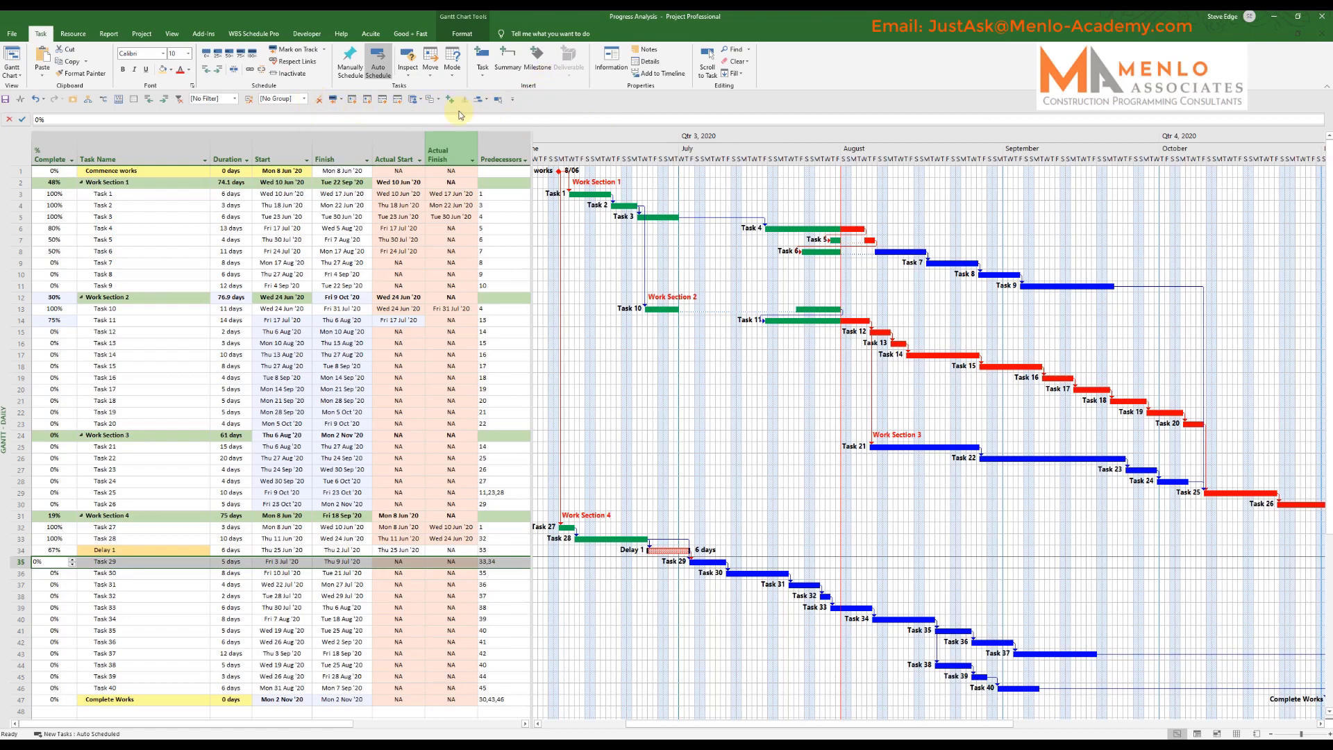
left_click(333, 102)
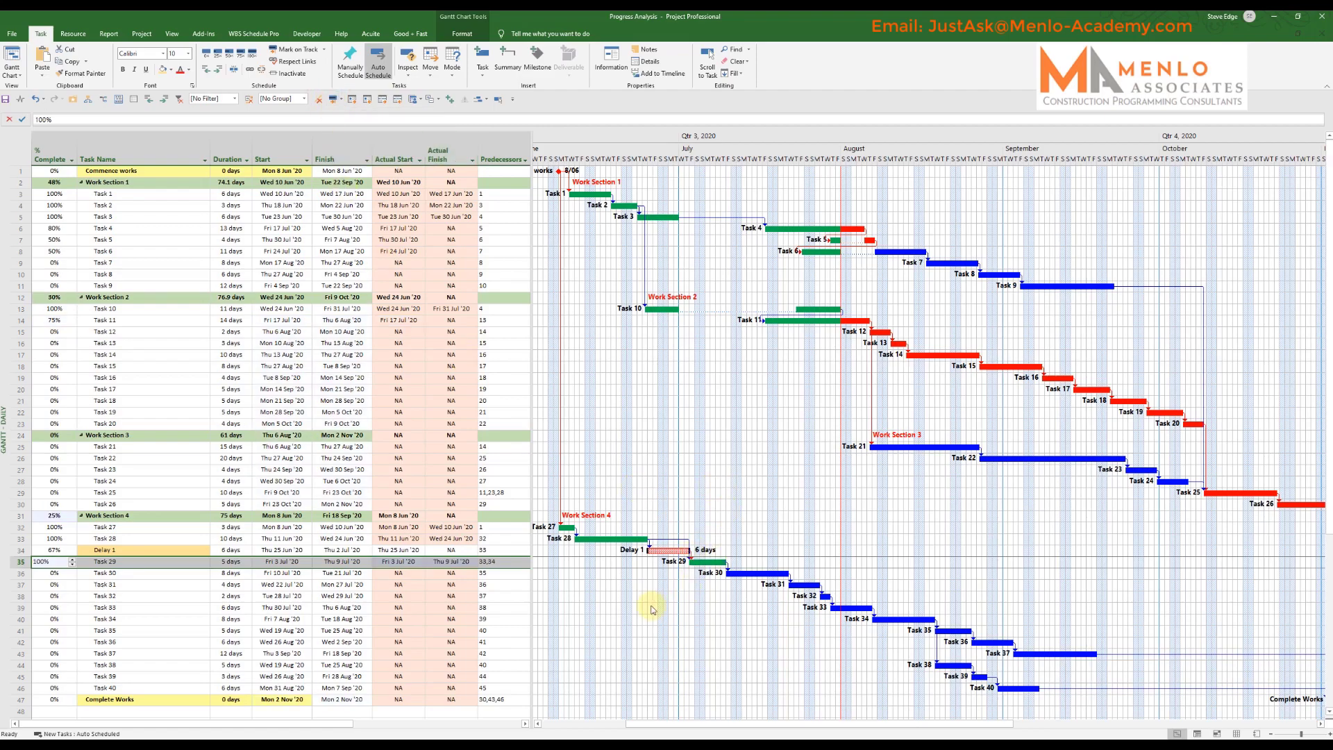
Mark Task 30 and Task 31 in Work Section 4 as 75% complete and Task 33 as 50% complete
left_click(206, 574)
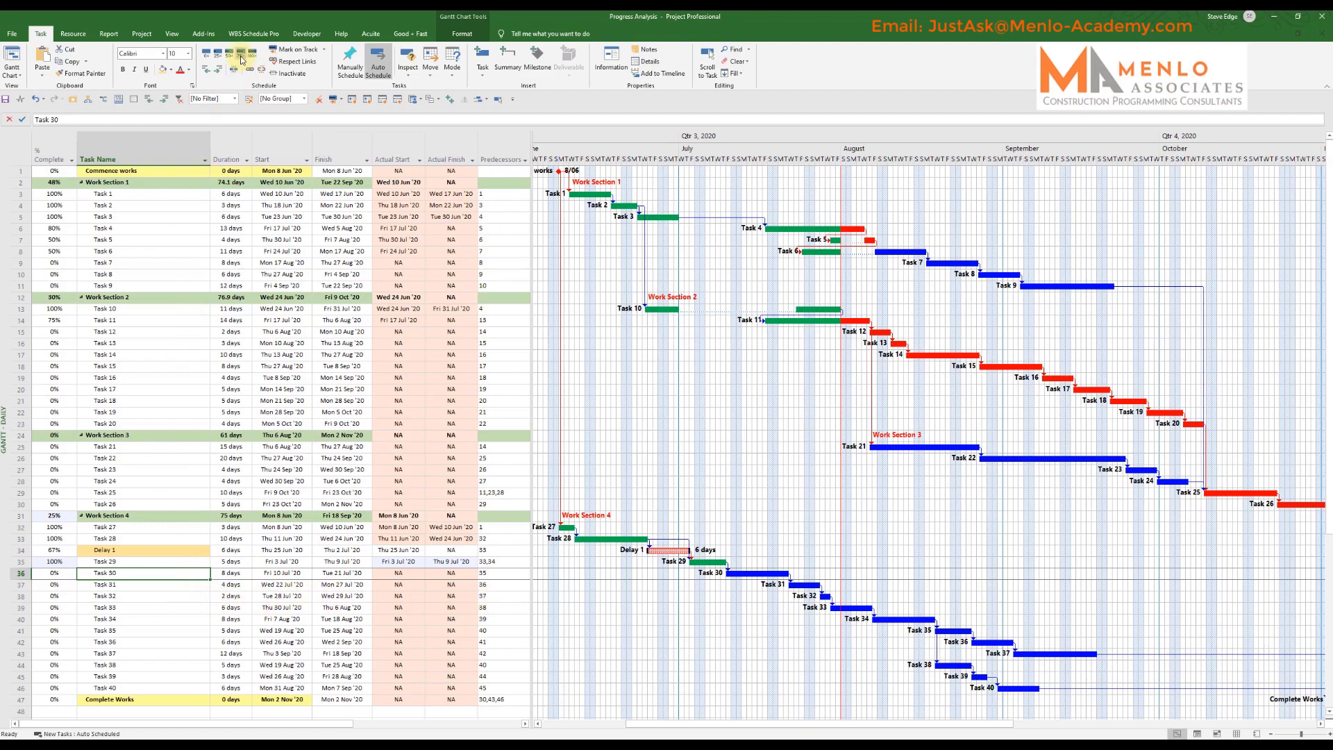
left_click(241, 57)
left_click(202, 585)
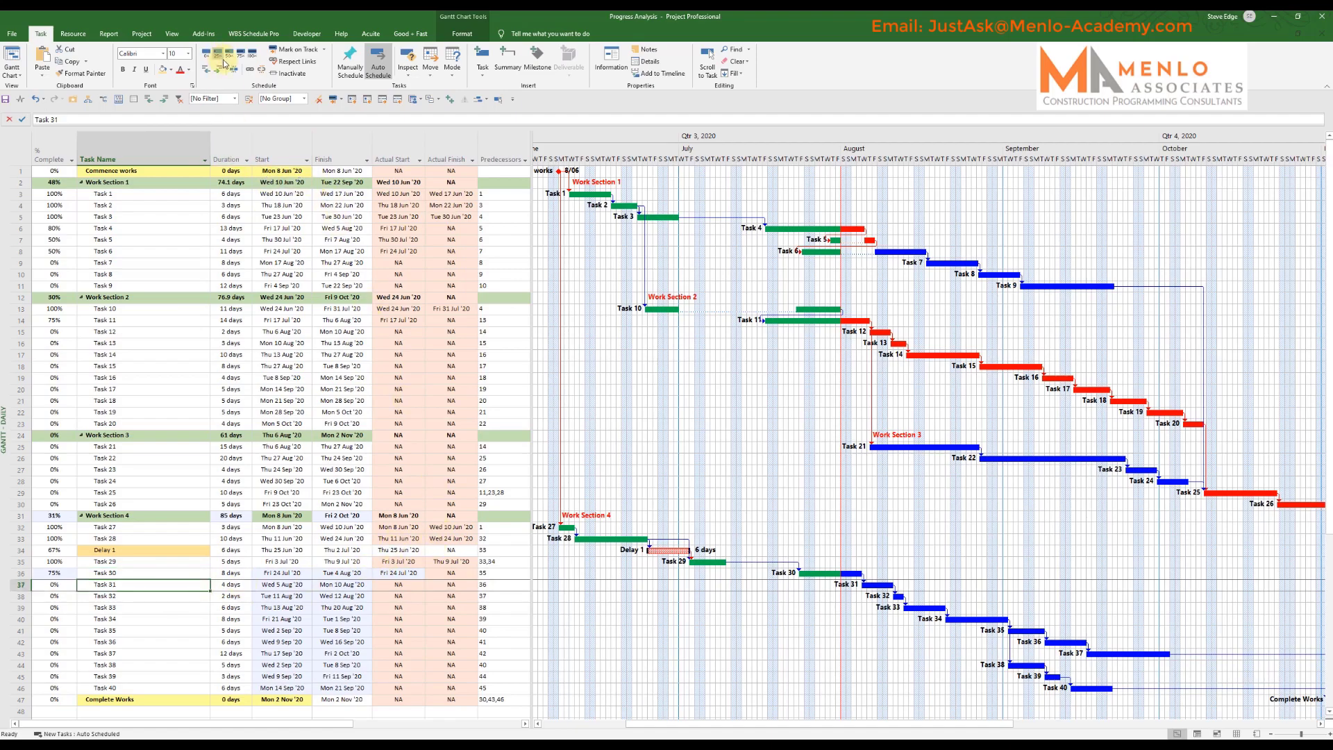
left_click(243, 60)
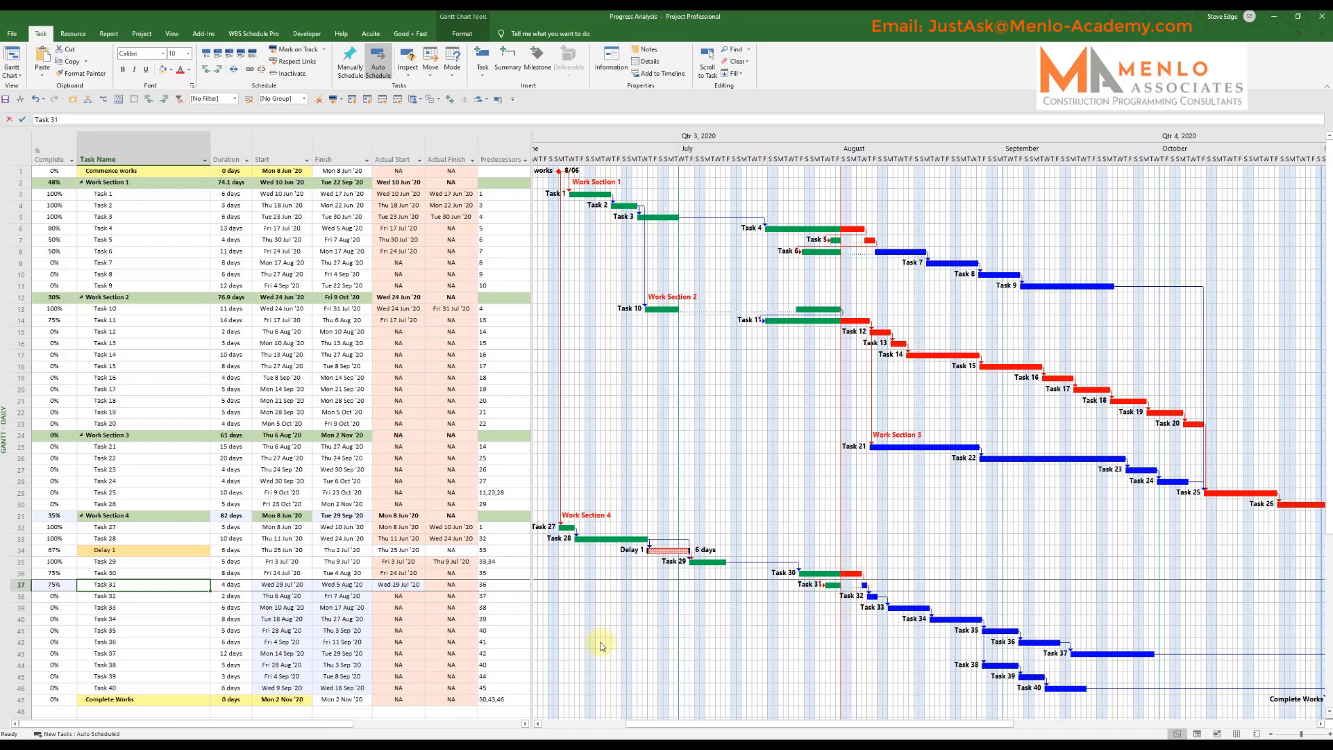
left_click(139, 595)
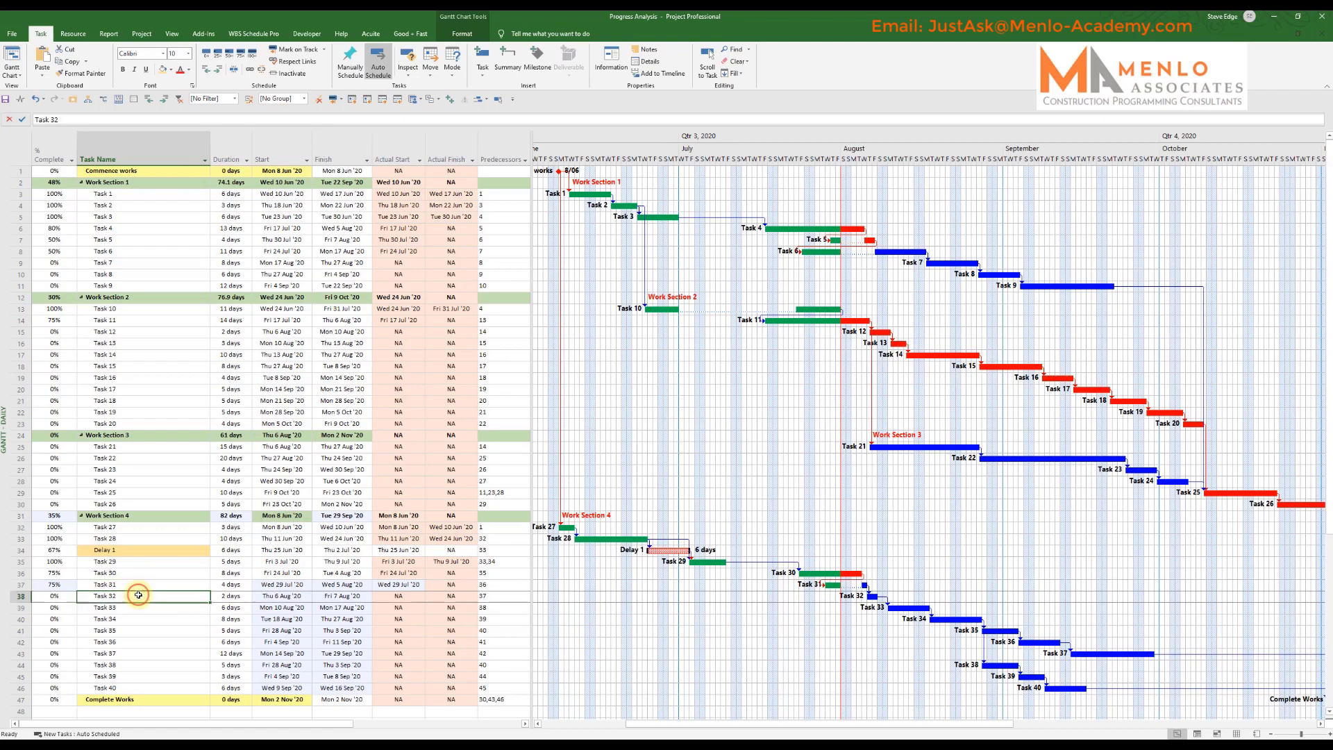
left_click(134, 607)
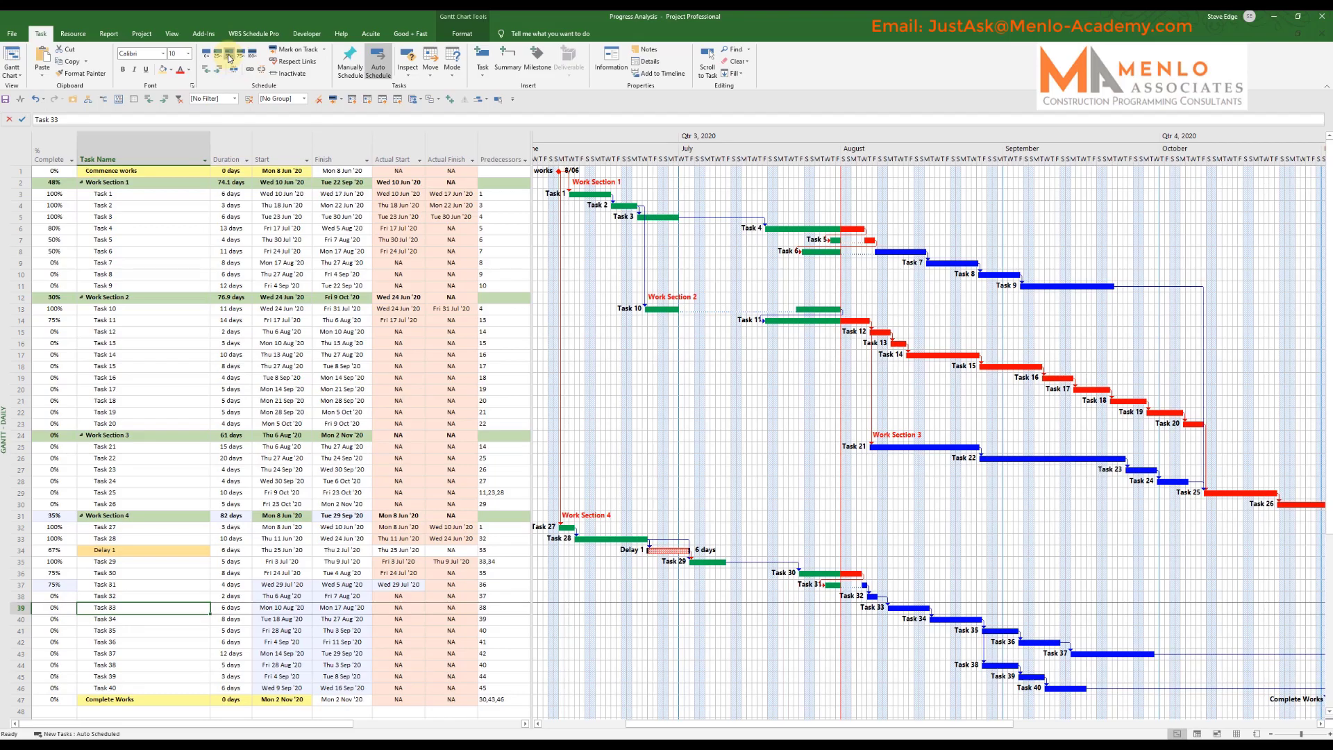
left_click(229, 59)
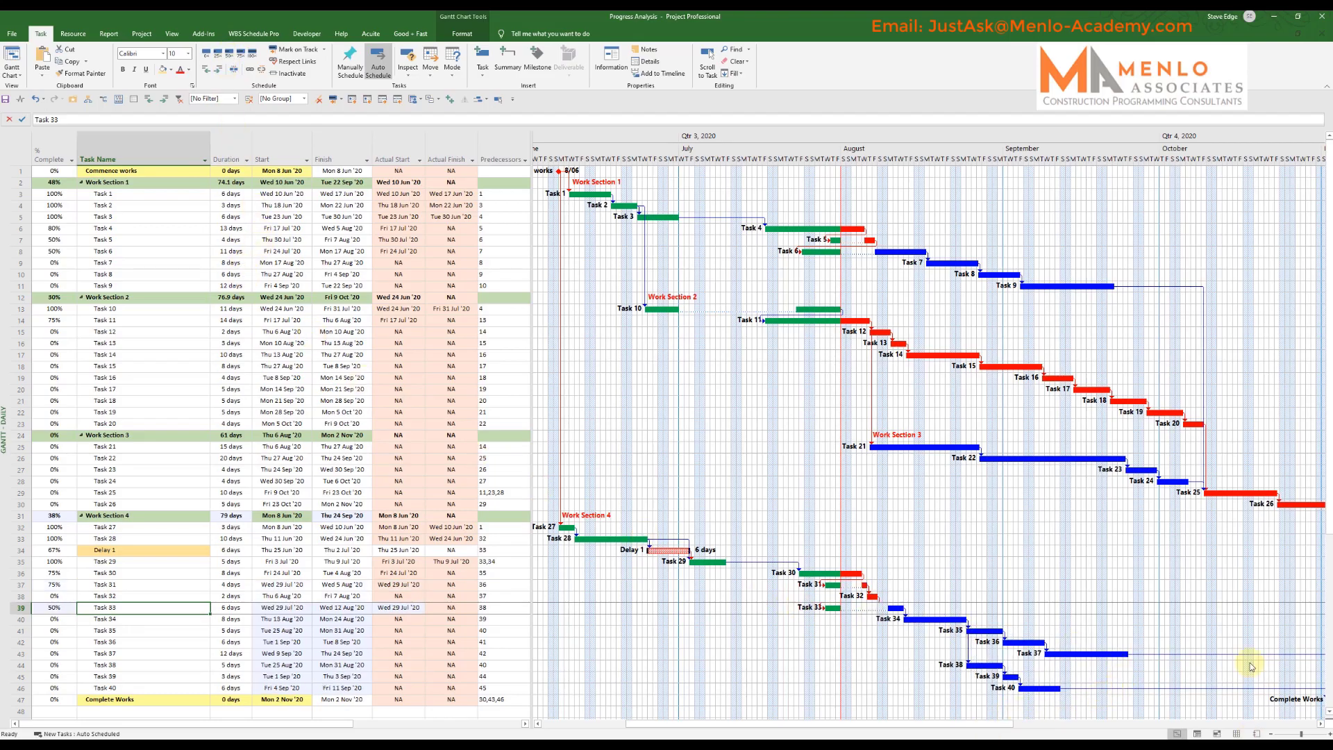
Undo the progress updates on Task 30, Task 31 and Task 33 in Work Section 4
scroll(761, 552, "down", 3)
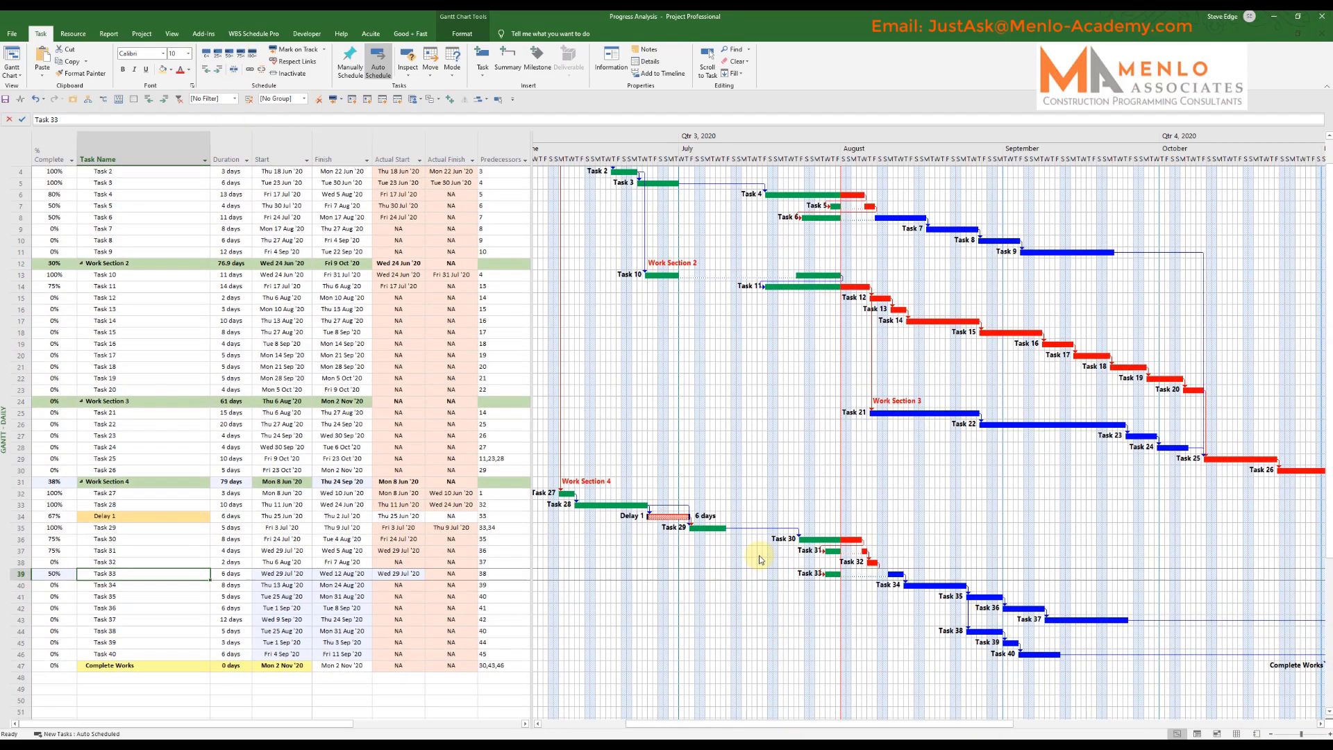
left_click_drag(804, 723, 916, 723)
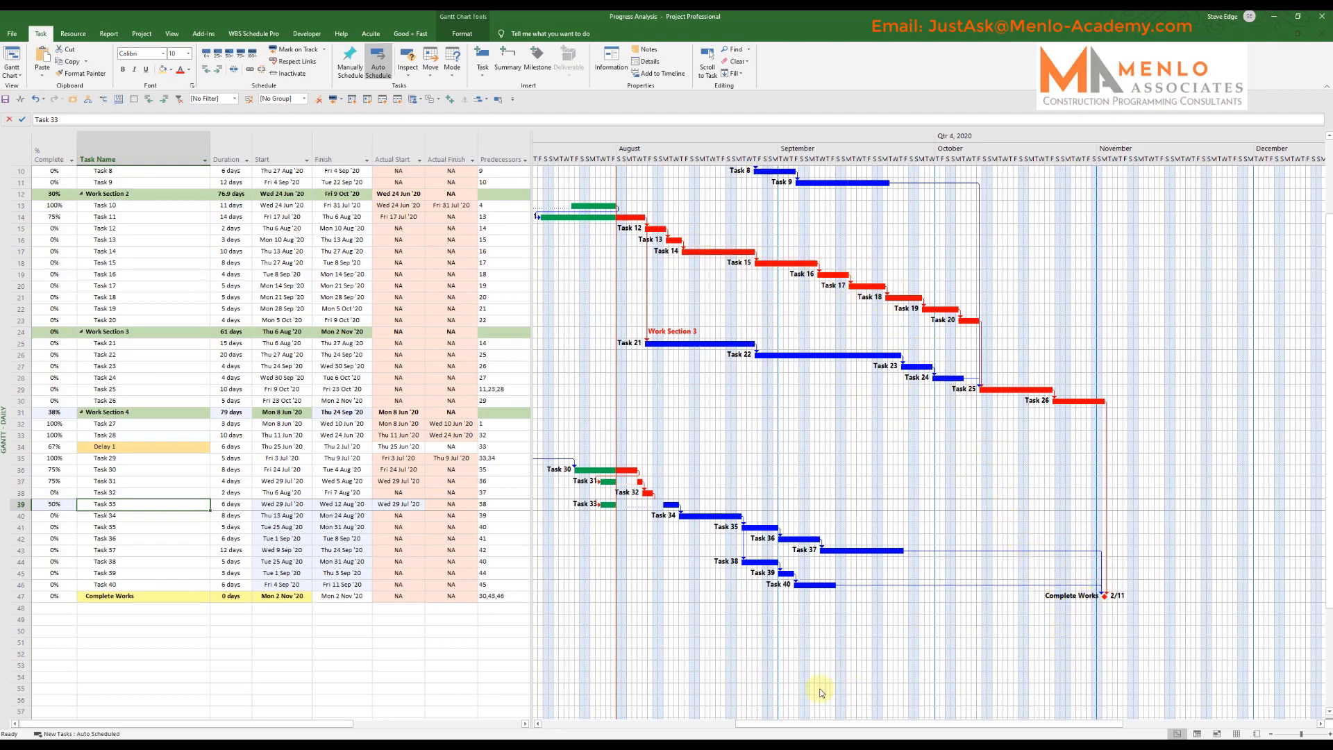
left_click_drag(804, 723, 655, 723)
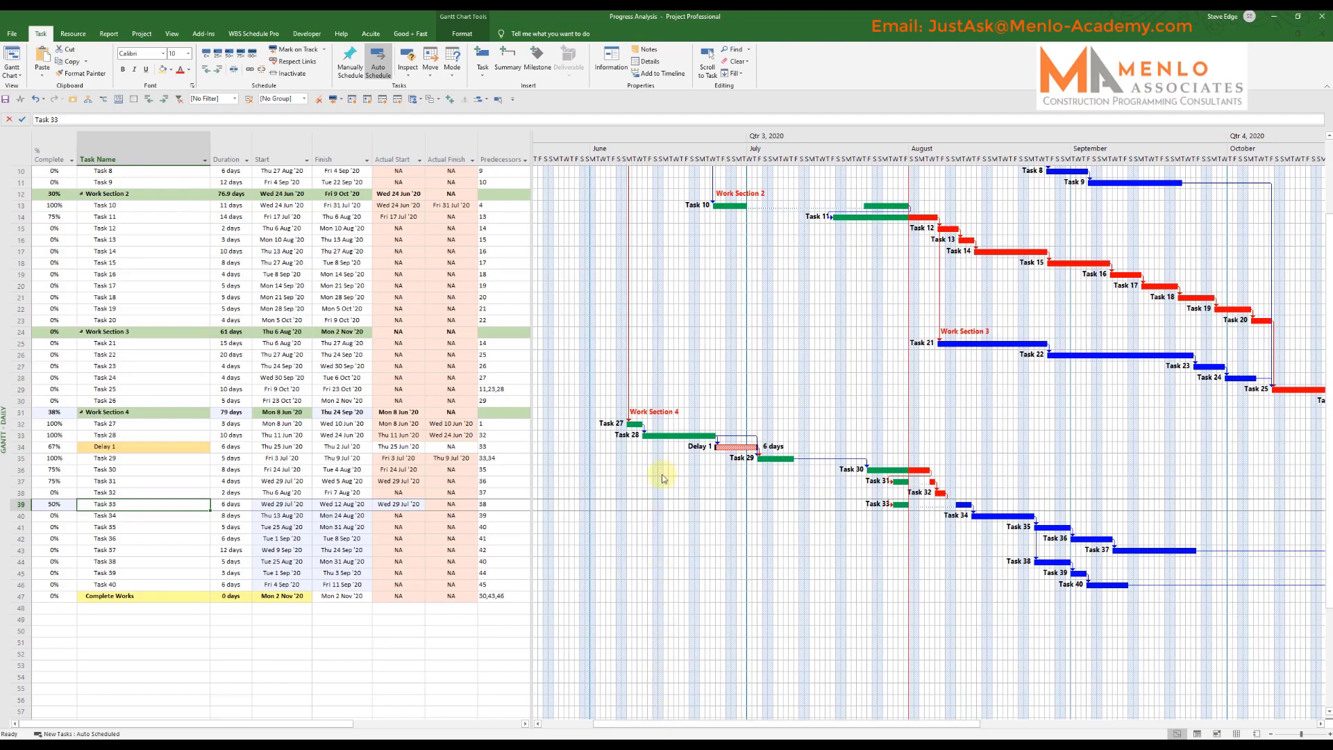
scroll(806, 481, "up", 3)
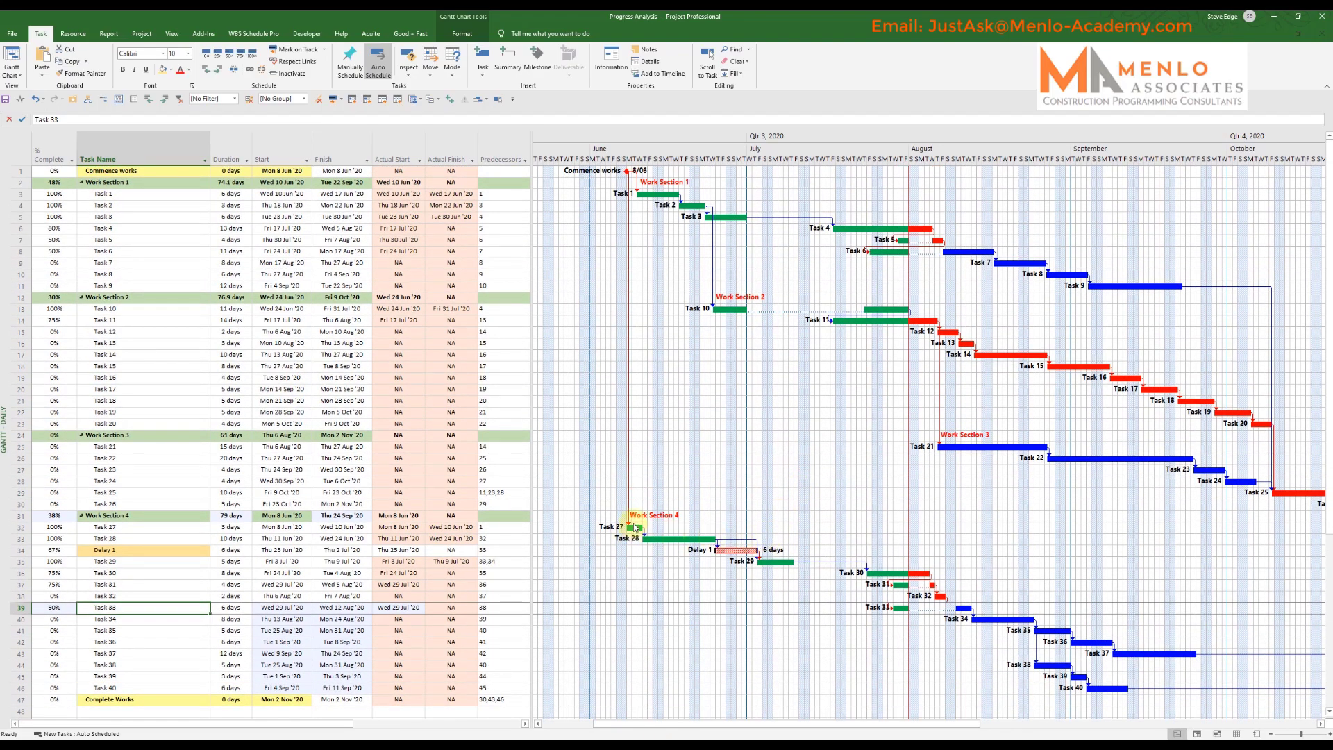
key("ctrl+z")
key("ctrl+z")
key("ctrl+z")
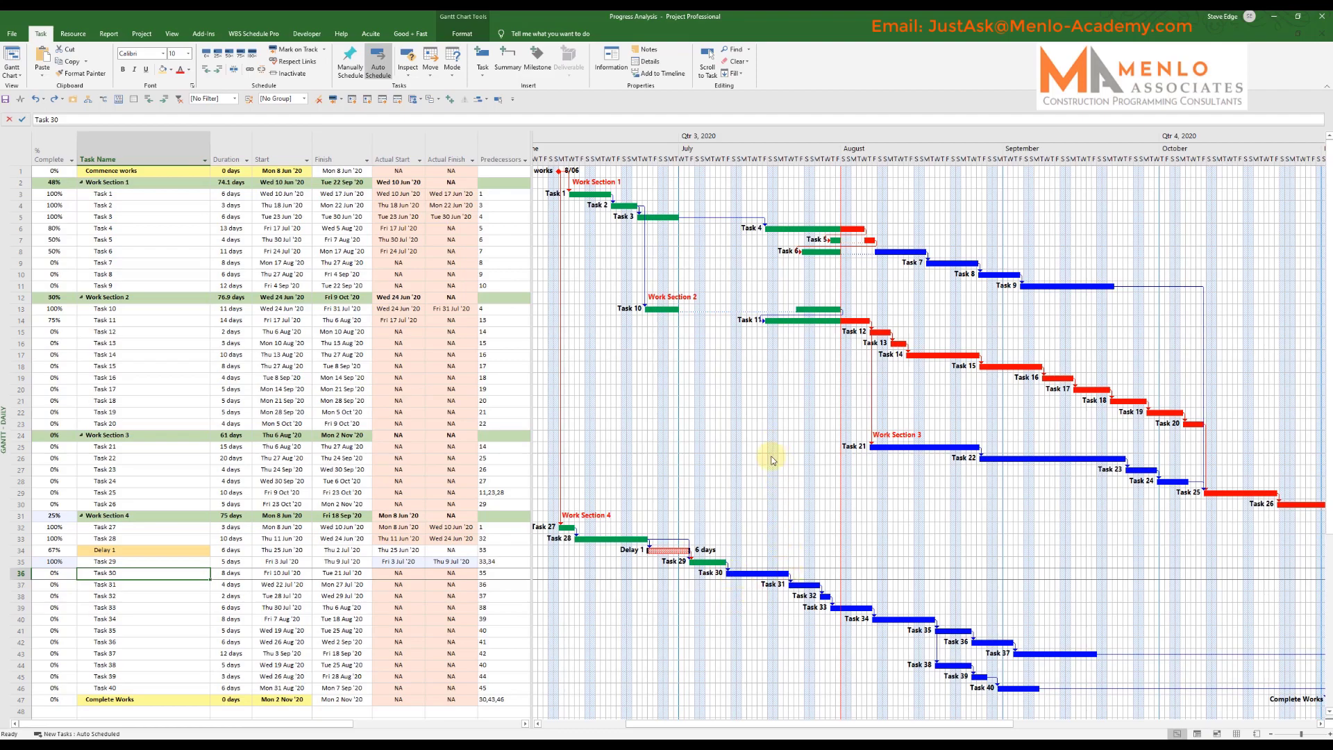
left_click(105, 596)
left_click(111, 573)
type("0")
key("Return")
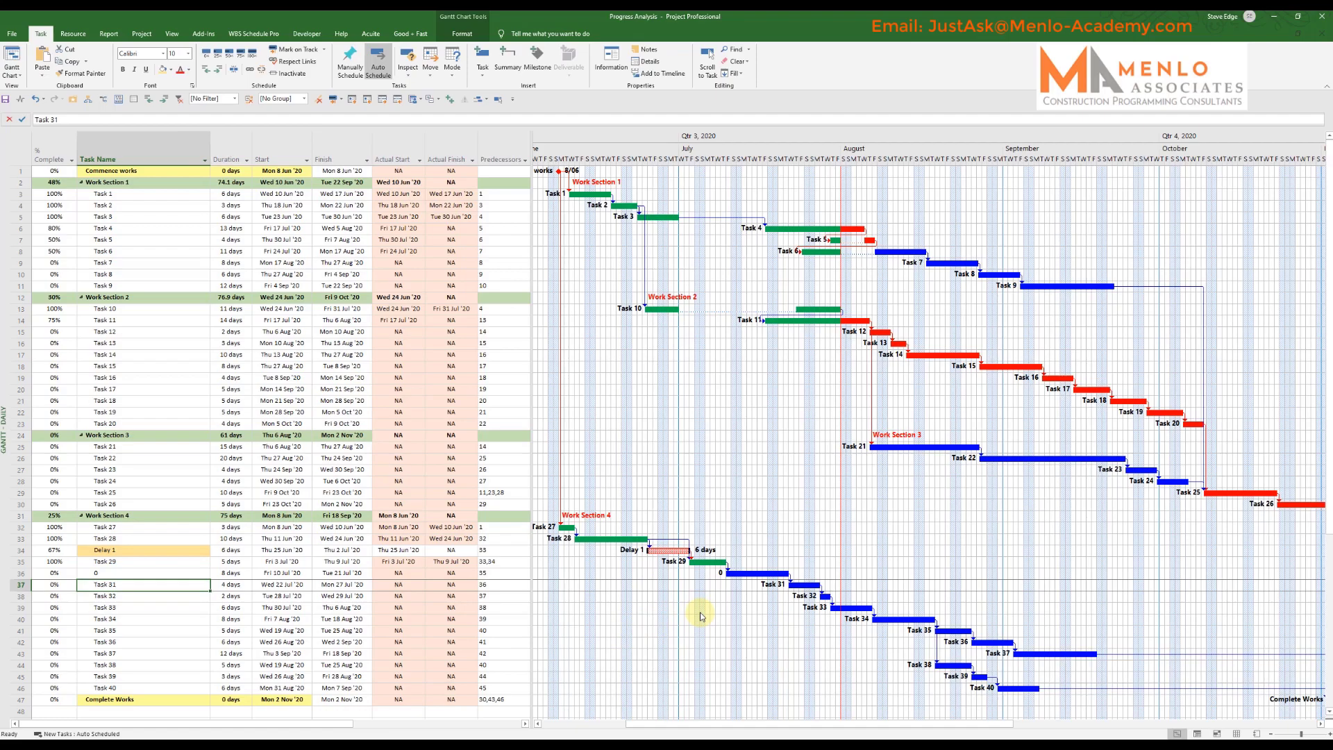
key("ctrl+z")
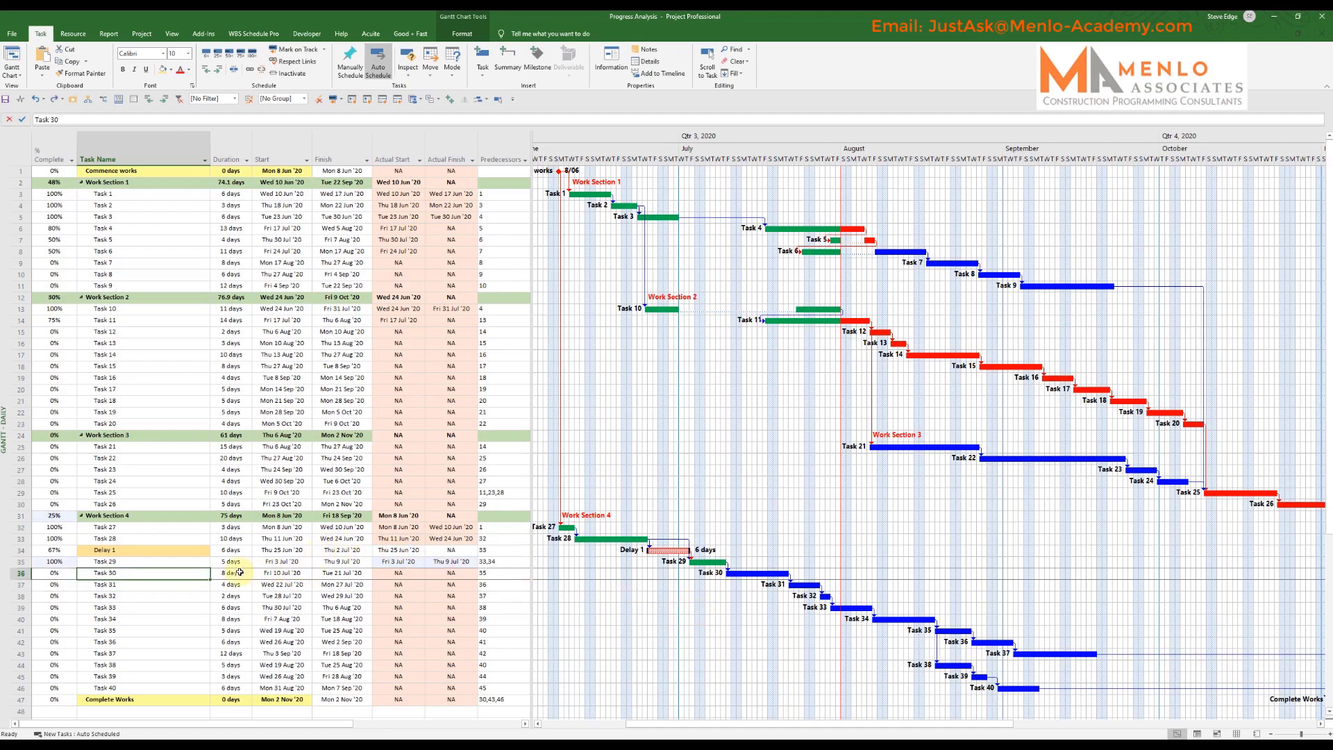
Set Task 30 in Work Section 4 to 0% complete and mark its successor Task 31 as 50% complete
left_click(68, 570)
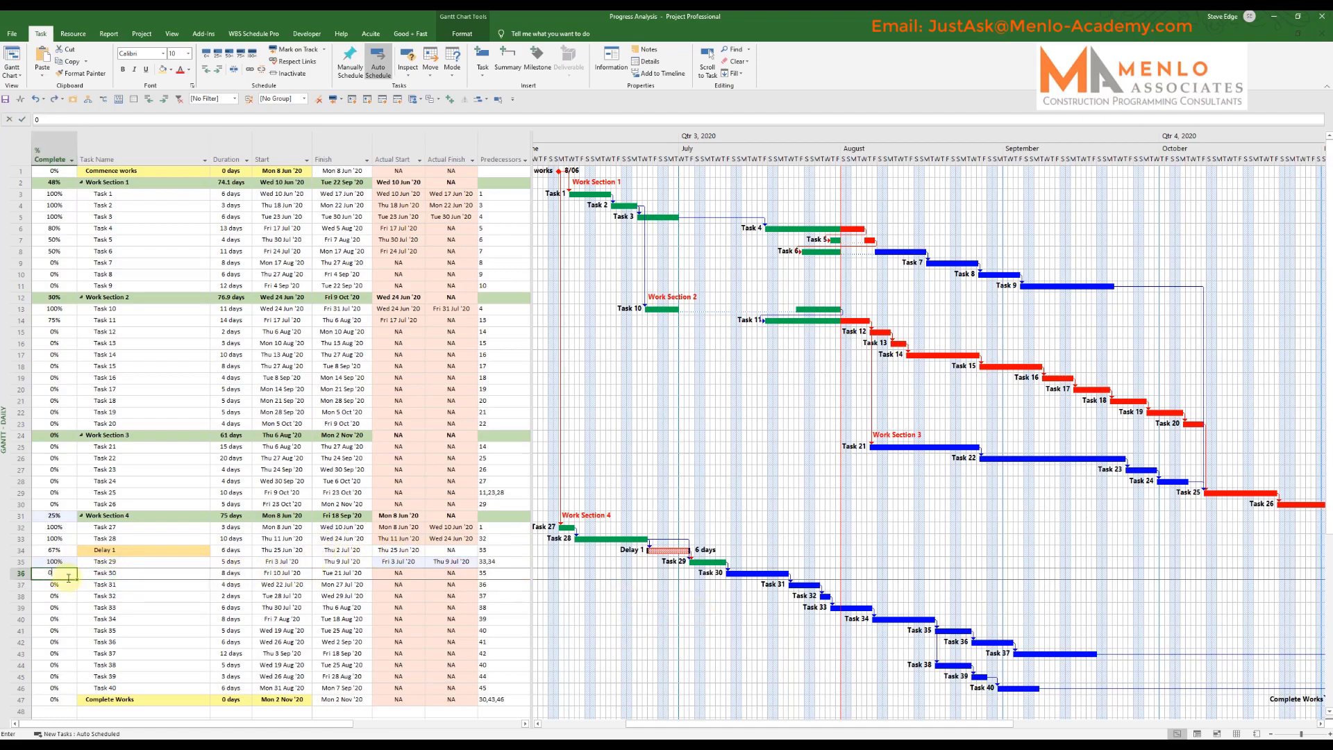
type("0")
key("Return")
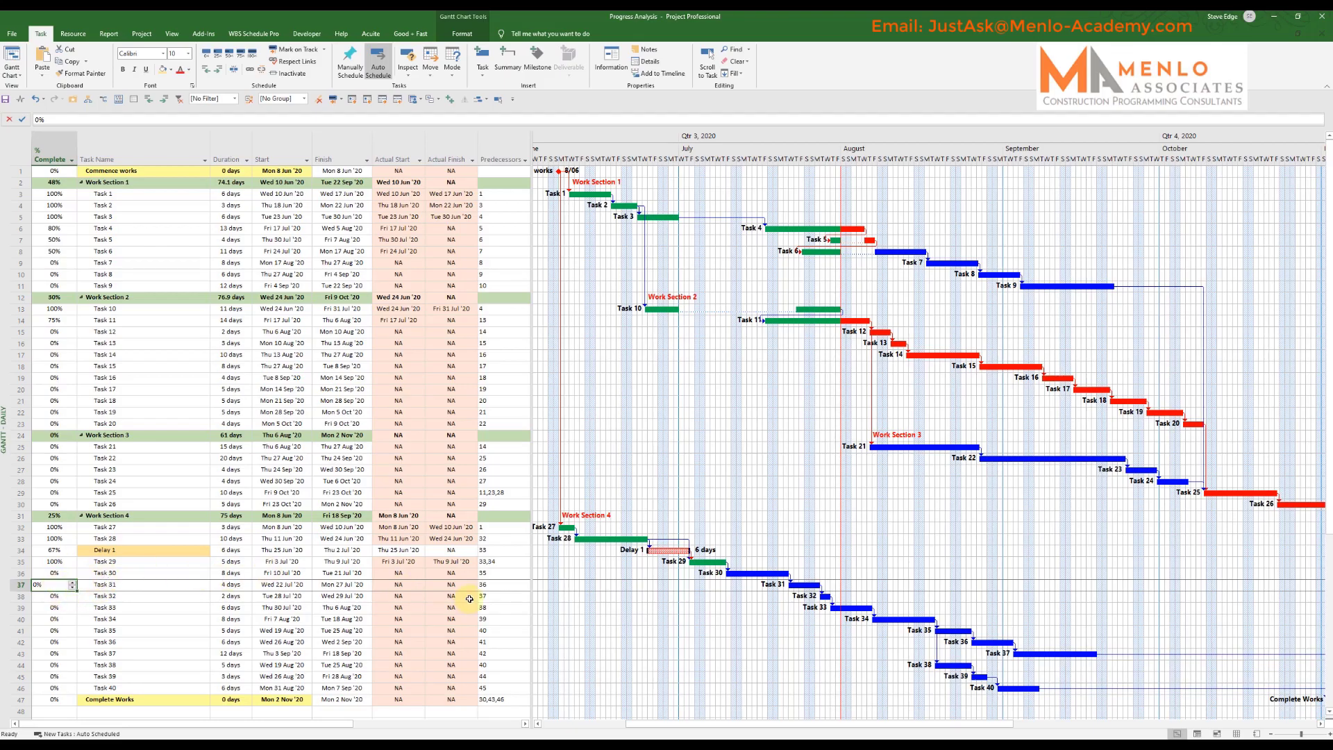
left_click(474, 573)
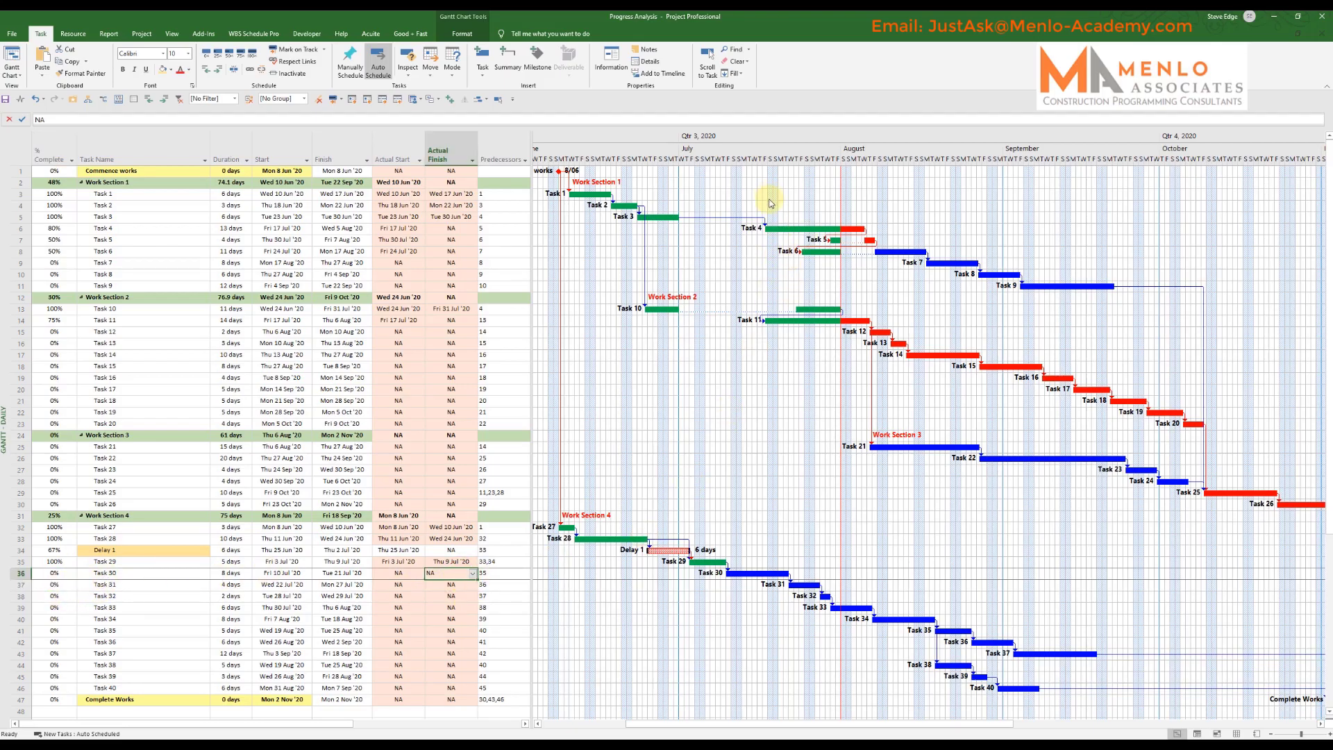
scroll(736, 500, "down", 2)
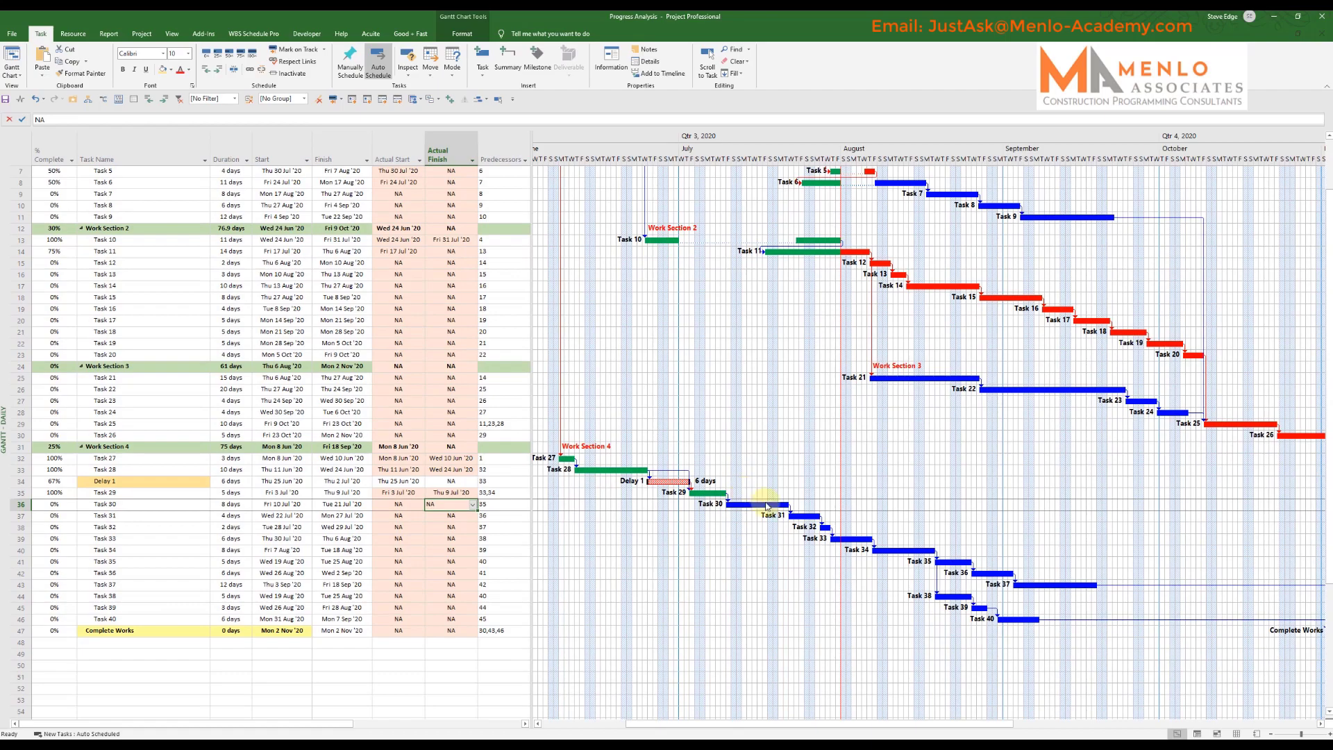
left_click(797, 515)
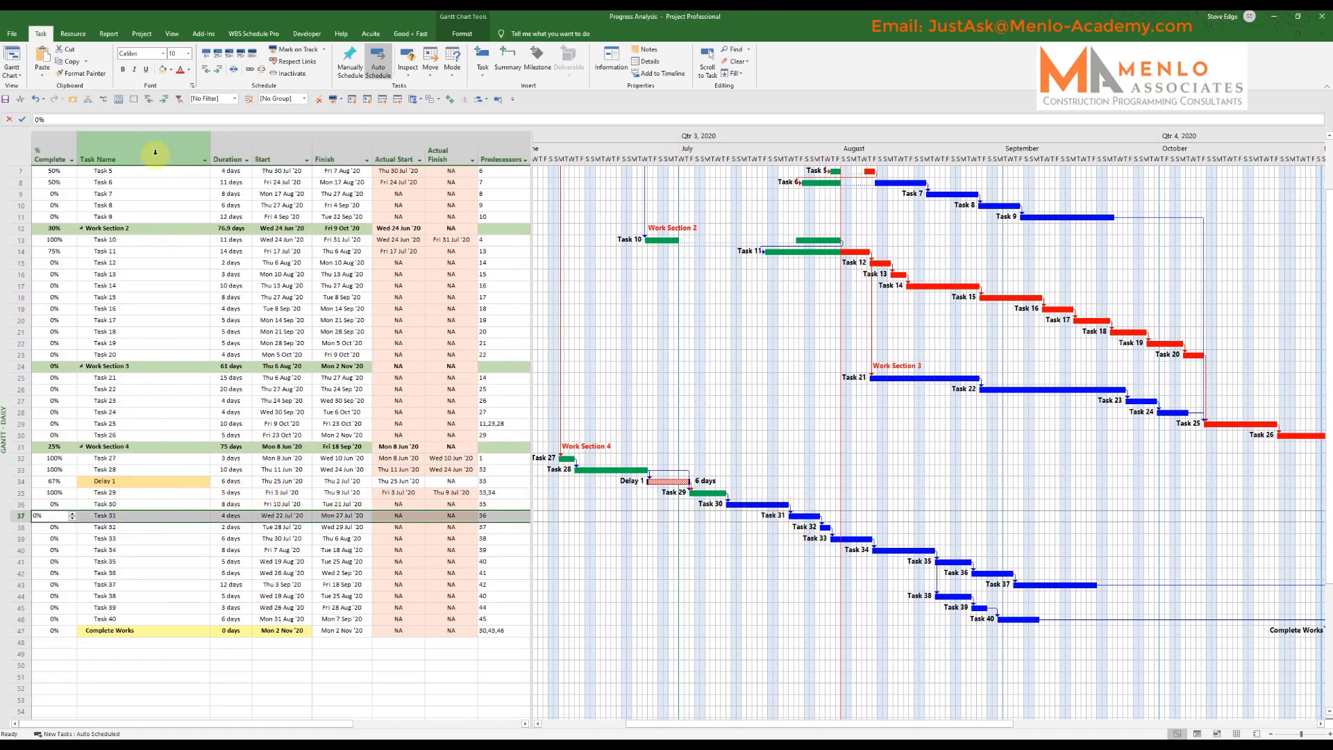
left_click(229, 53)
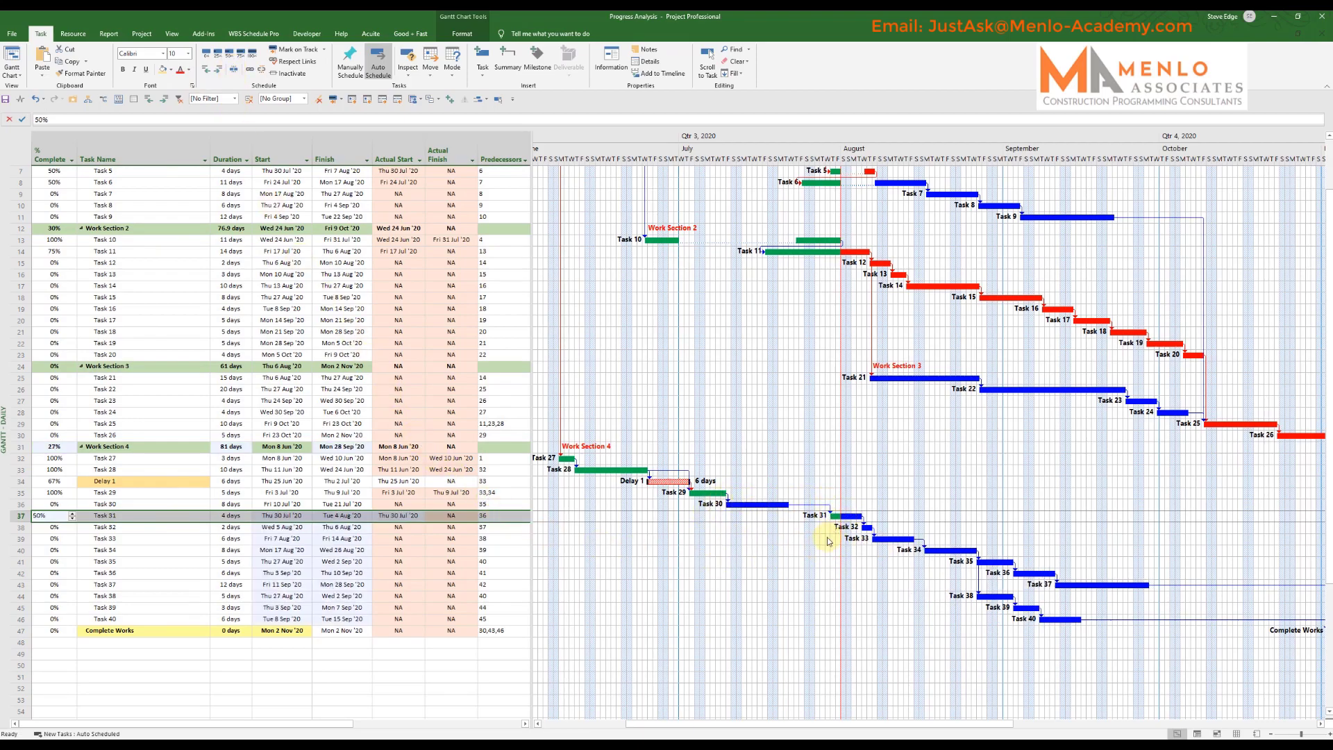
Try to move the Task 30 bar in the Gantt chart to start on Fri 17 Jul '20
scroll(802, 386, "up", 2)
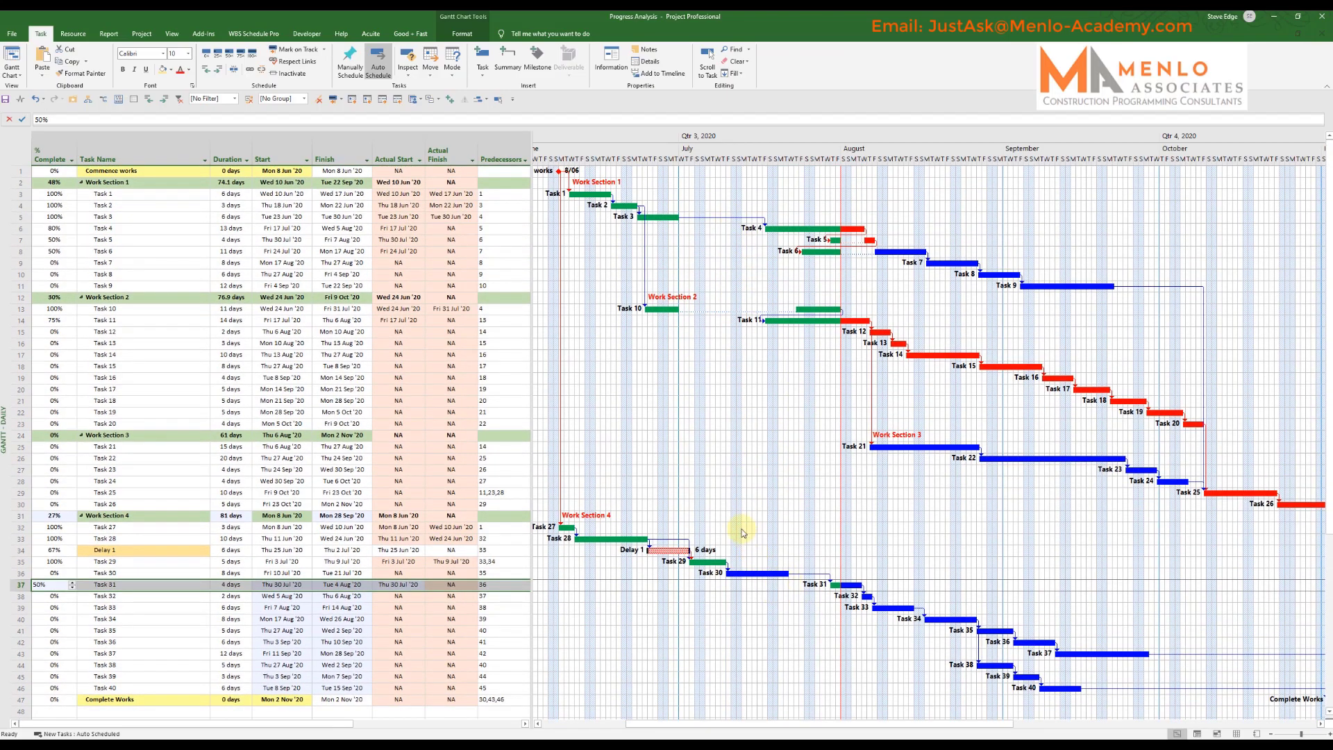
scroll(736, 389, "down", 2)
scroll(624, 521, "up", 2)
left_click(182, 573)
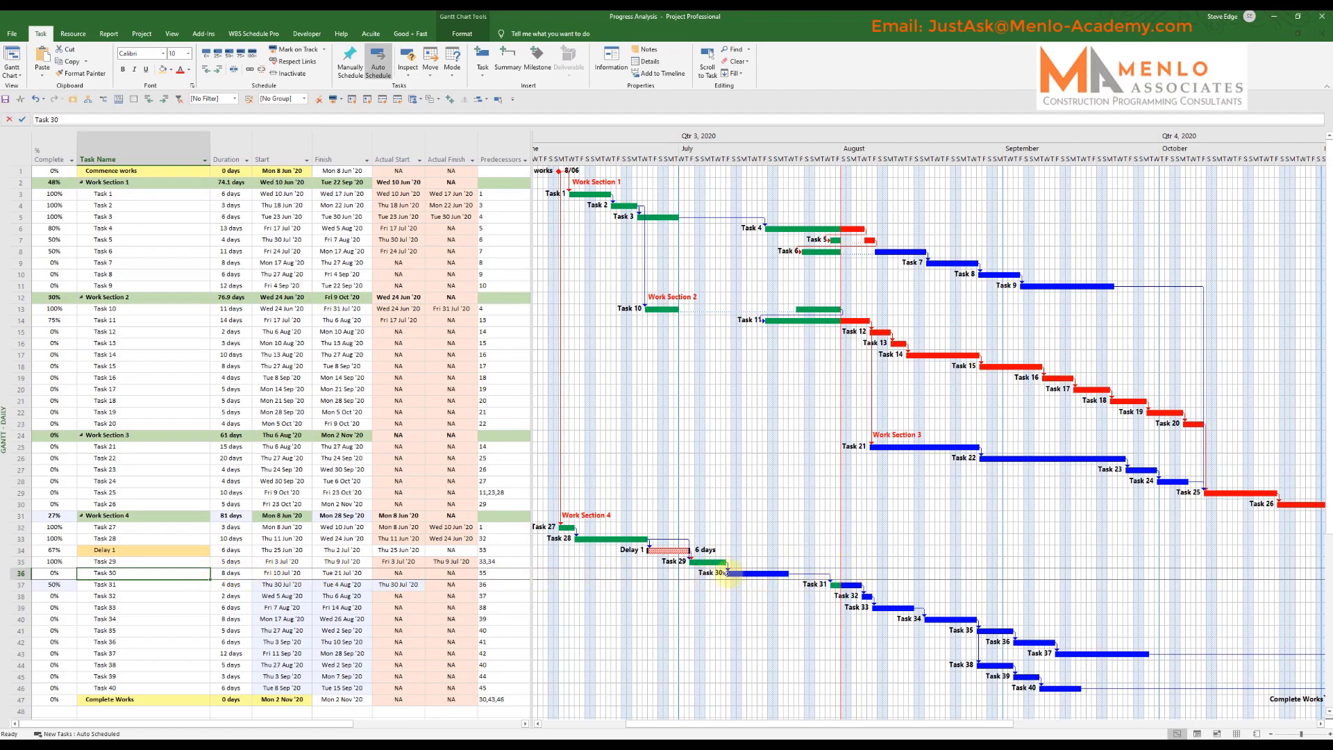
left_click_drag(728, 573, 767, 582)
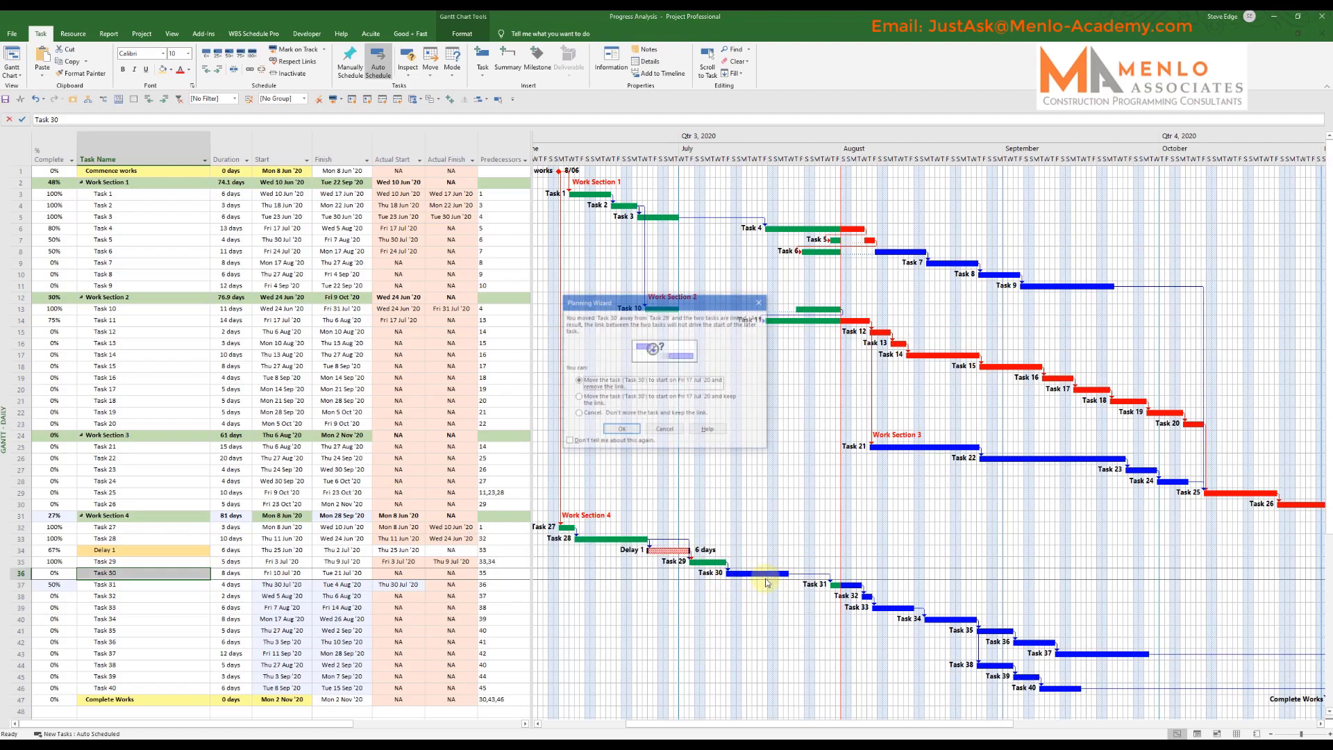
left_click(670, 432)
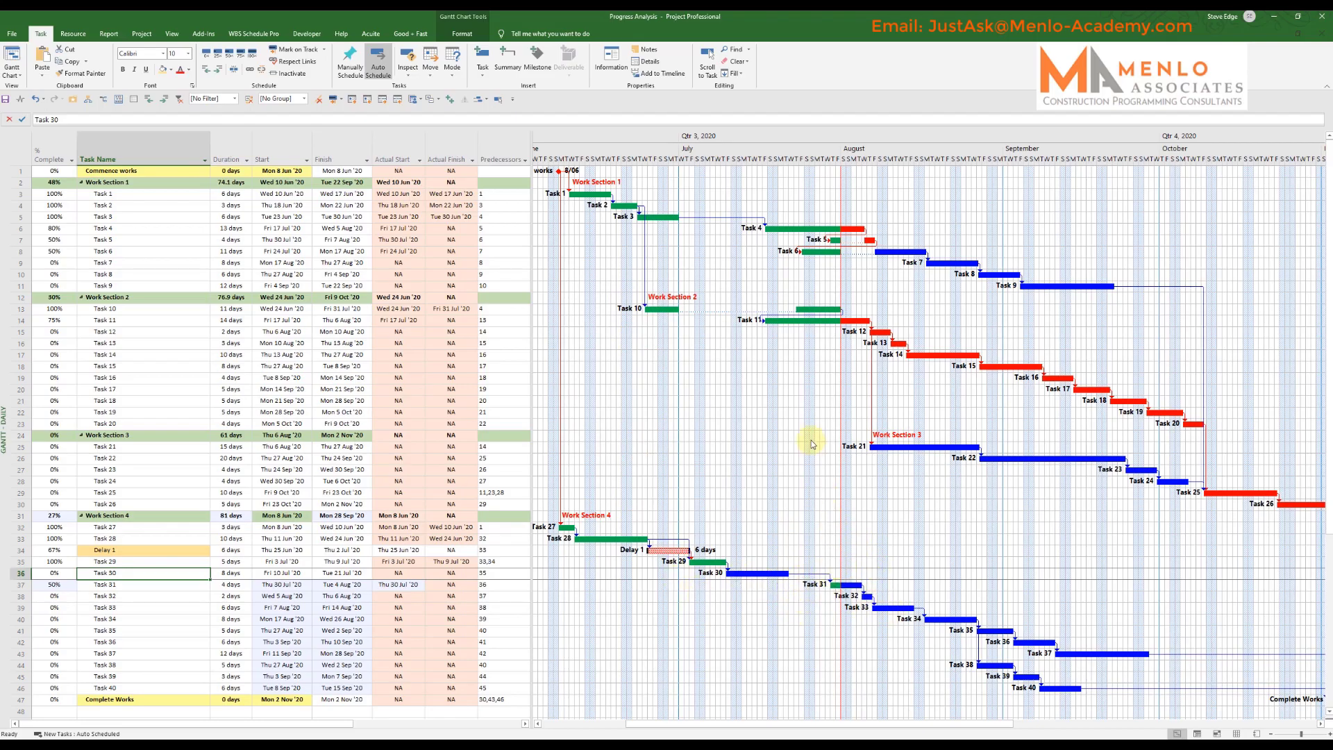
Update the entire project by rescheduling uncompleted work to start after Fri 31 Jul '20
scroll(761, 403, "down", 4)
scroll(757, 417, "up", 4)
left_click(138, 37)
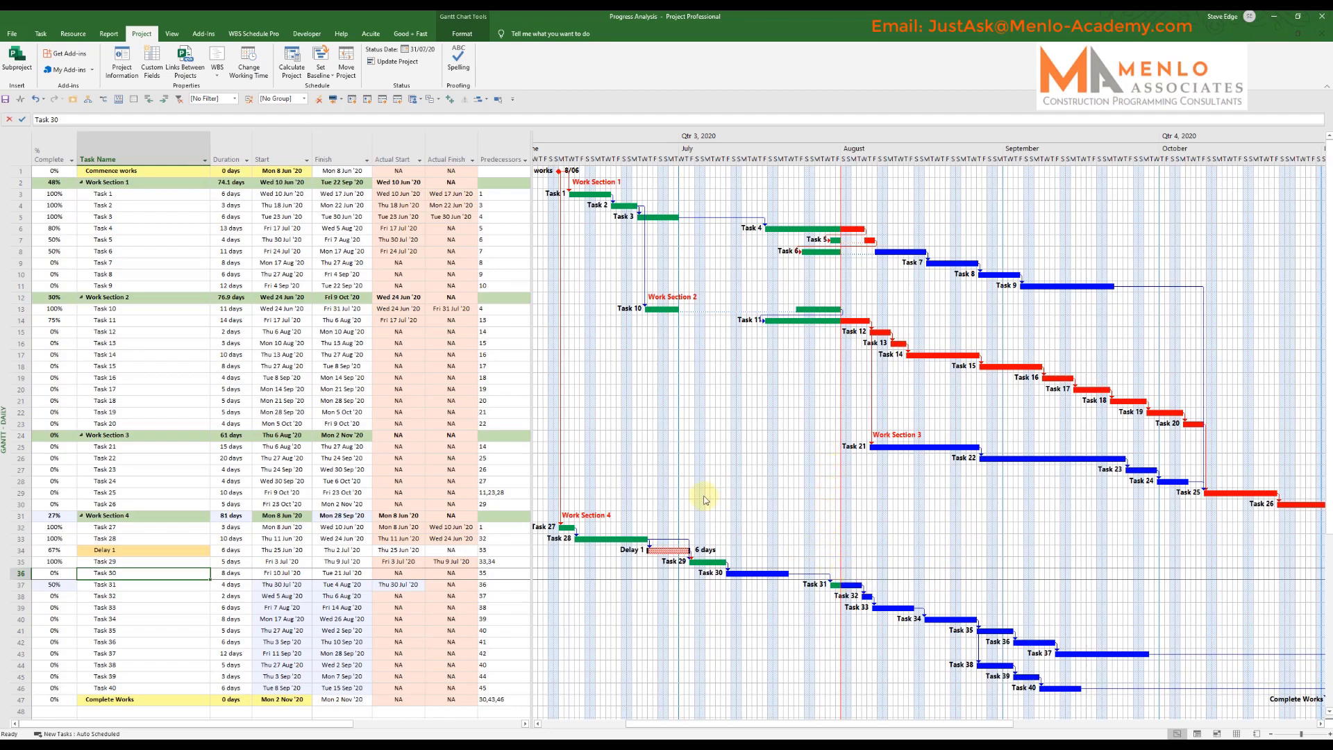
left_click(388, 65)
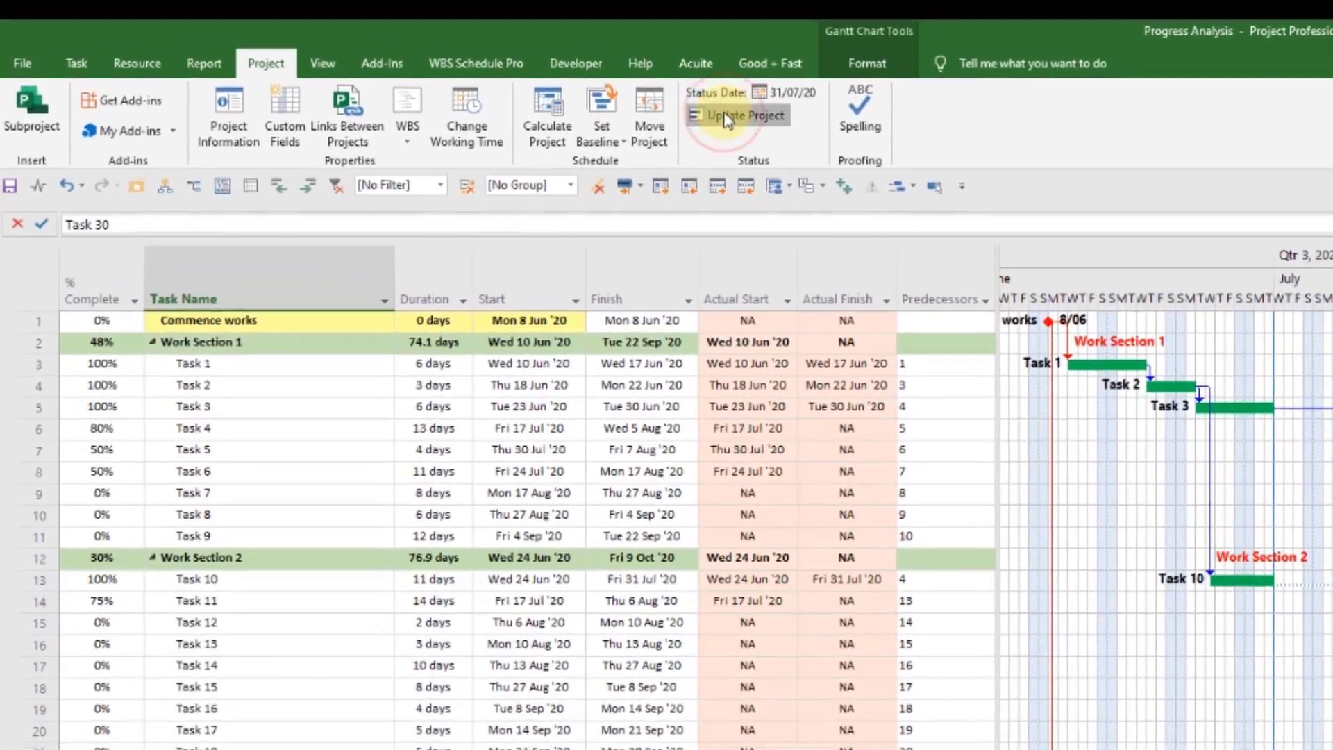
left_click(387, 63)
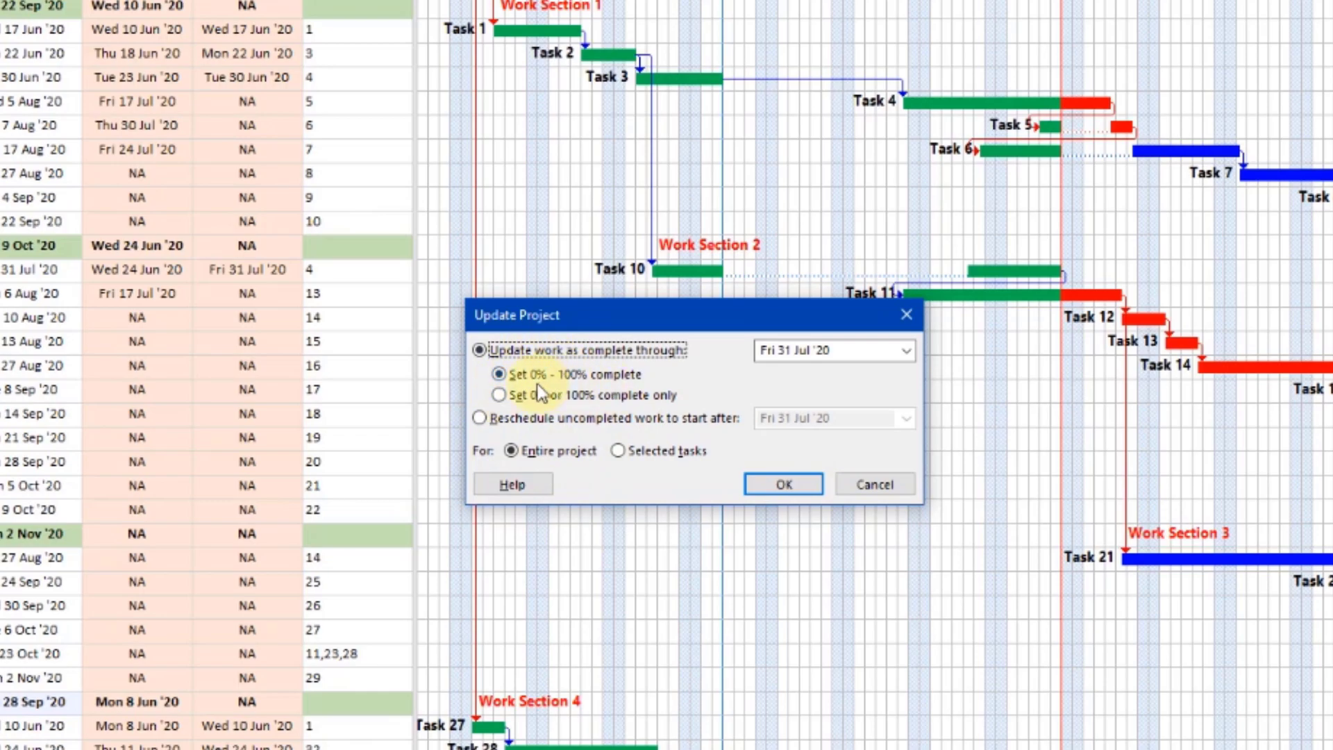
left_click(481, 419)
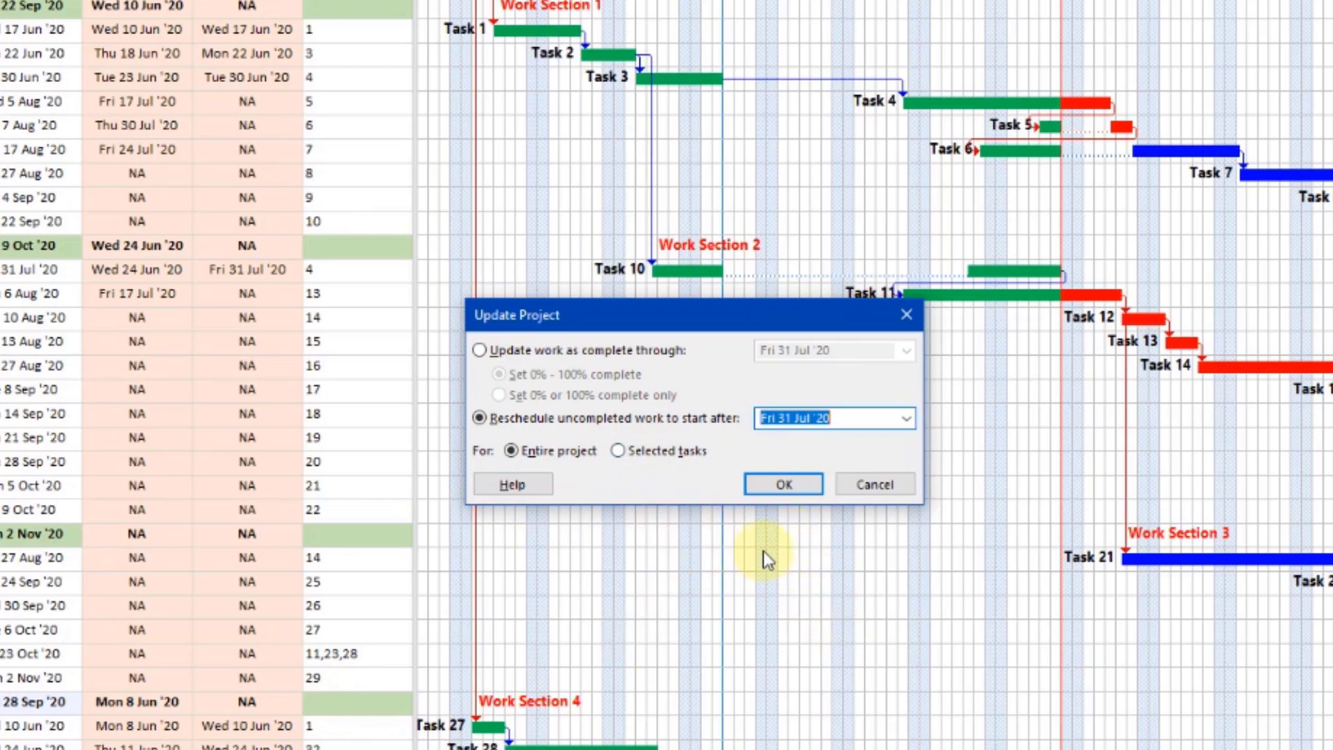
left_click(777, 486)
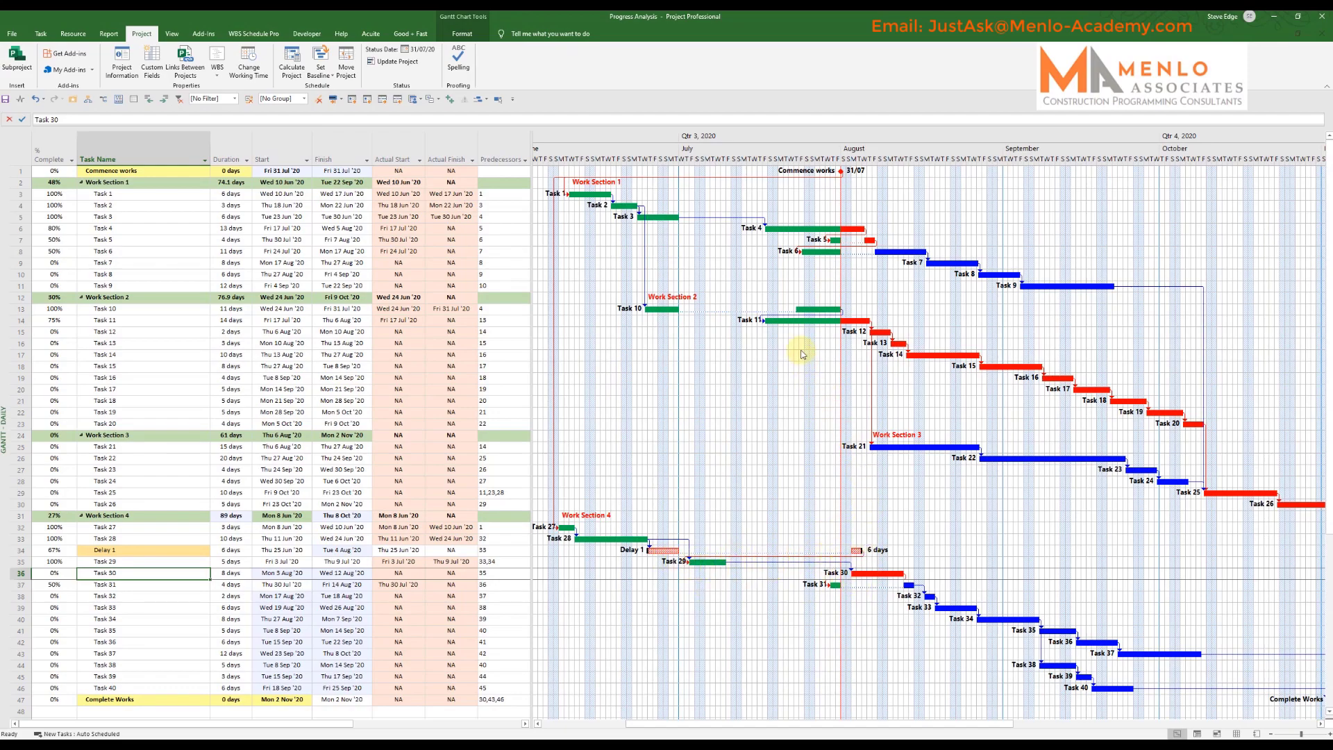
scroll(779, 448, "down", 3)
scroll(779, 448, "up", 3)
scroll(698, 395, "down", 3)
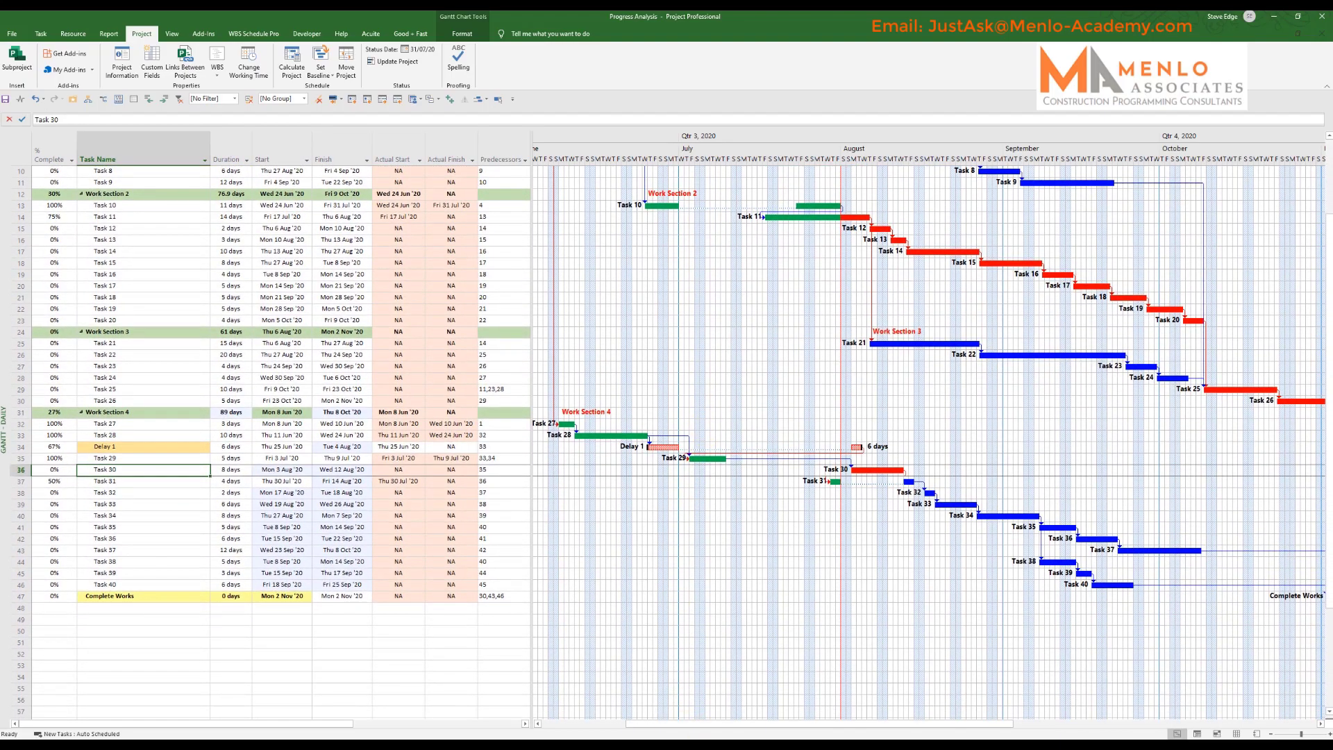
Display the original Baseline bars in the Gantt chart and compare the Complete Works milestone with its baseline position
left_click_drag(855, 722, 885, 734)
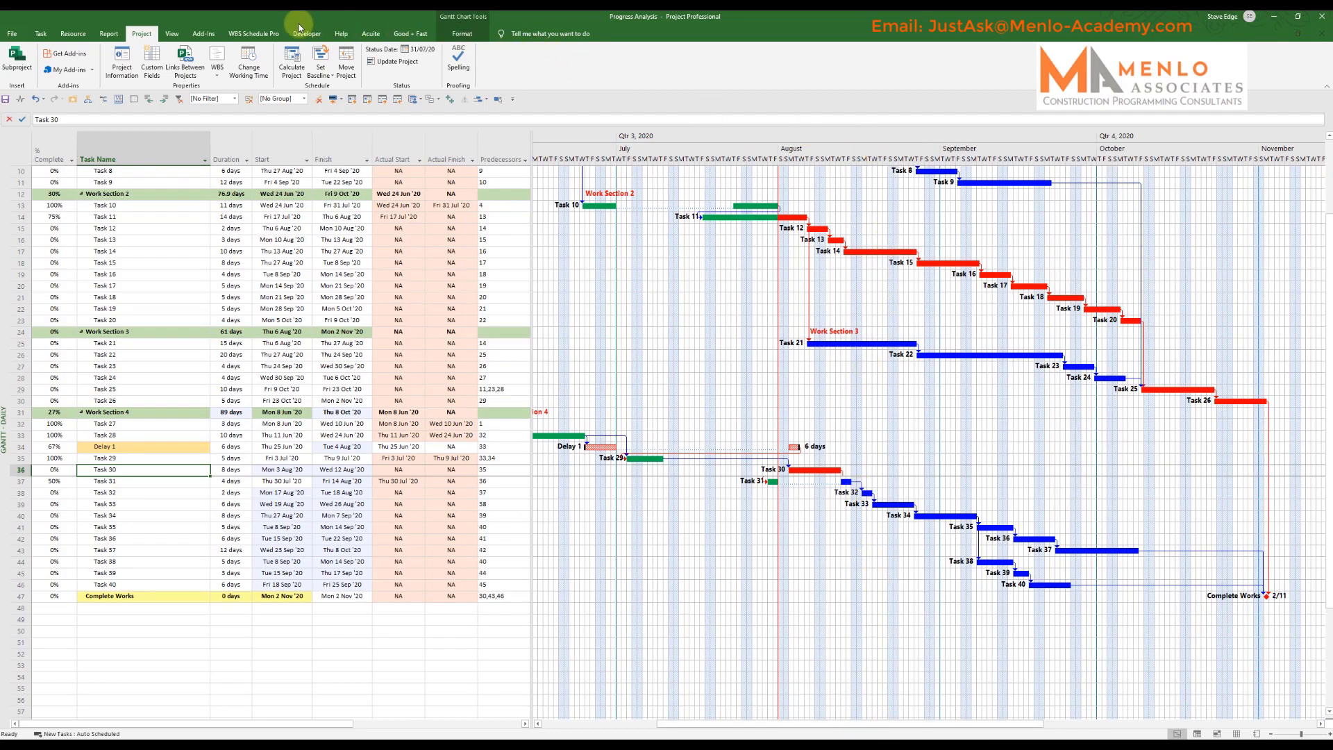
left_click(455, 34)
left_click(284, 69)
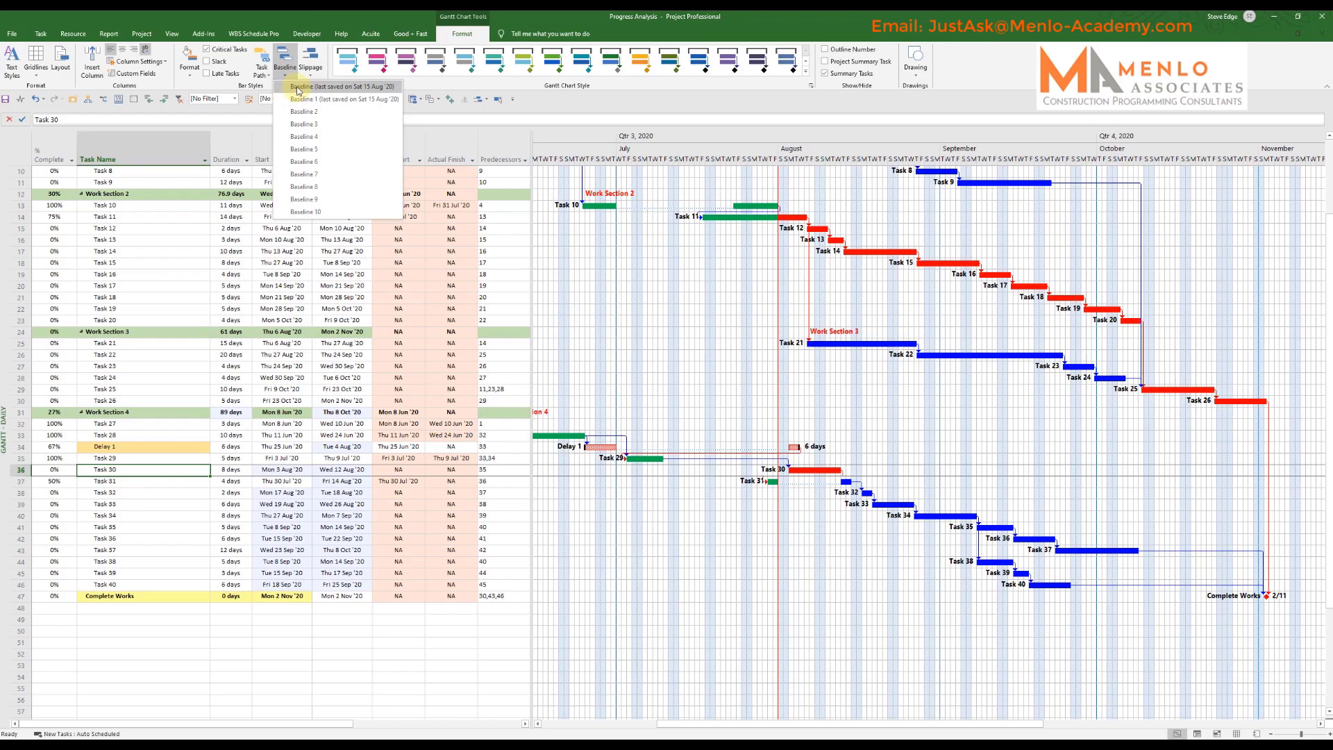
left_click(299, 87)
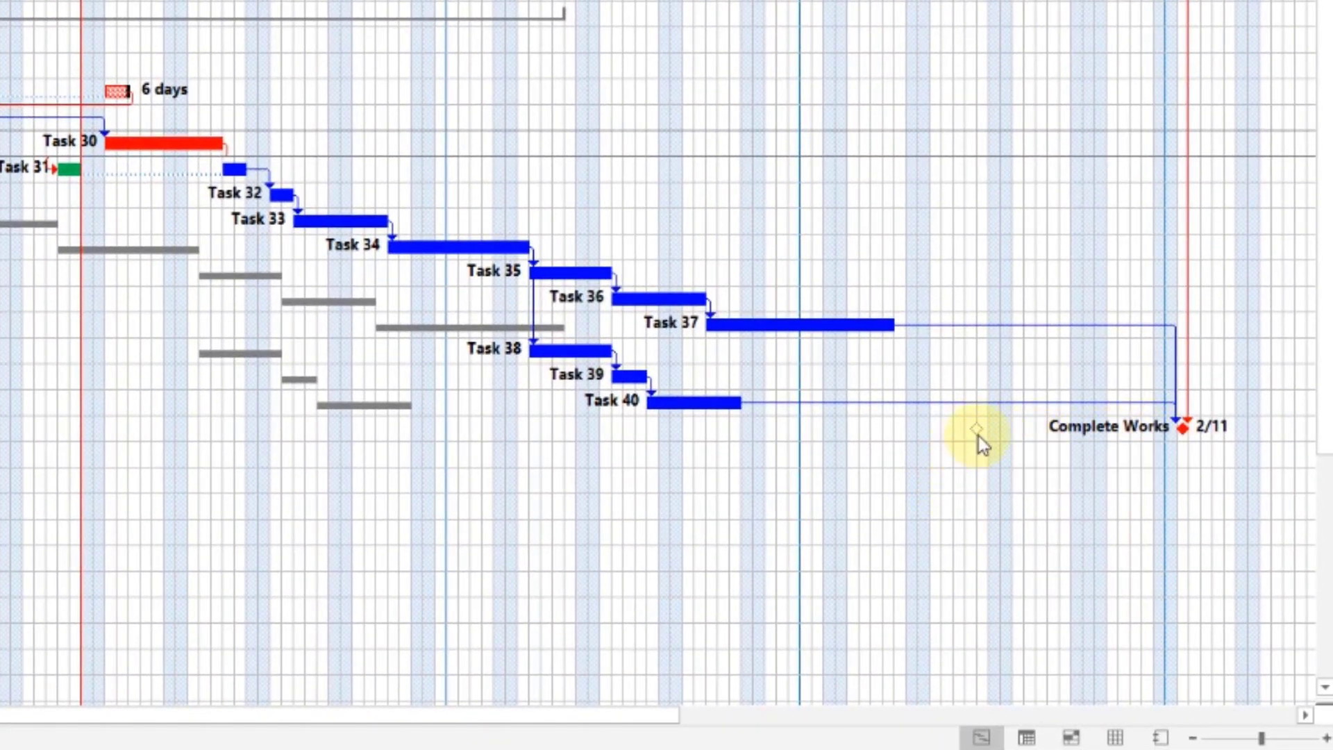
mouse_move(978, 434)
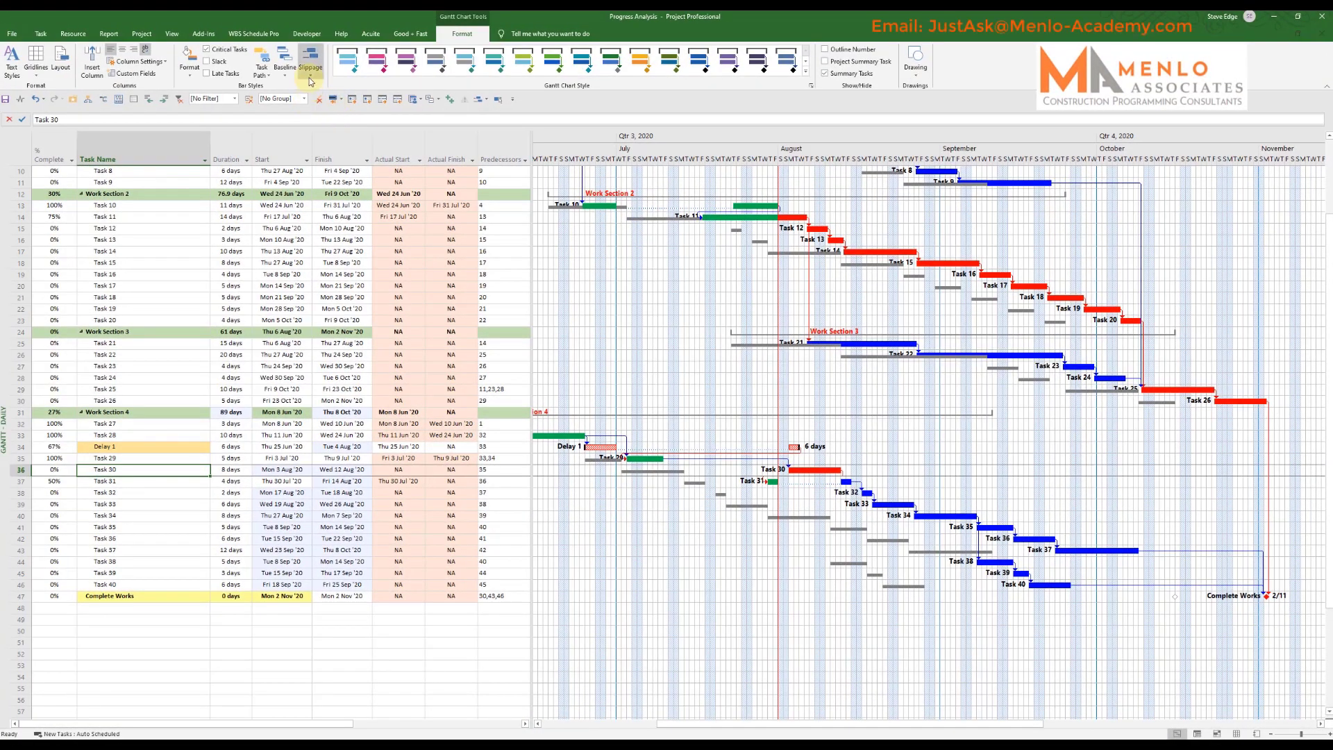
Alternate the Gantt chart's baseline bars between Baseline 1 and the original Baseline, finishing with Baseline 1 displayed
left_click(286, 74)
left_click(298, 99)
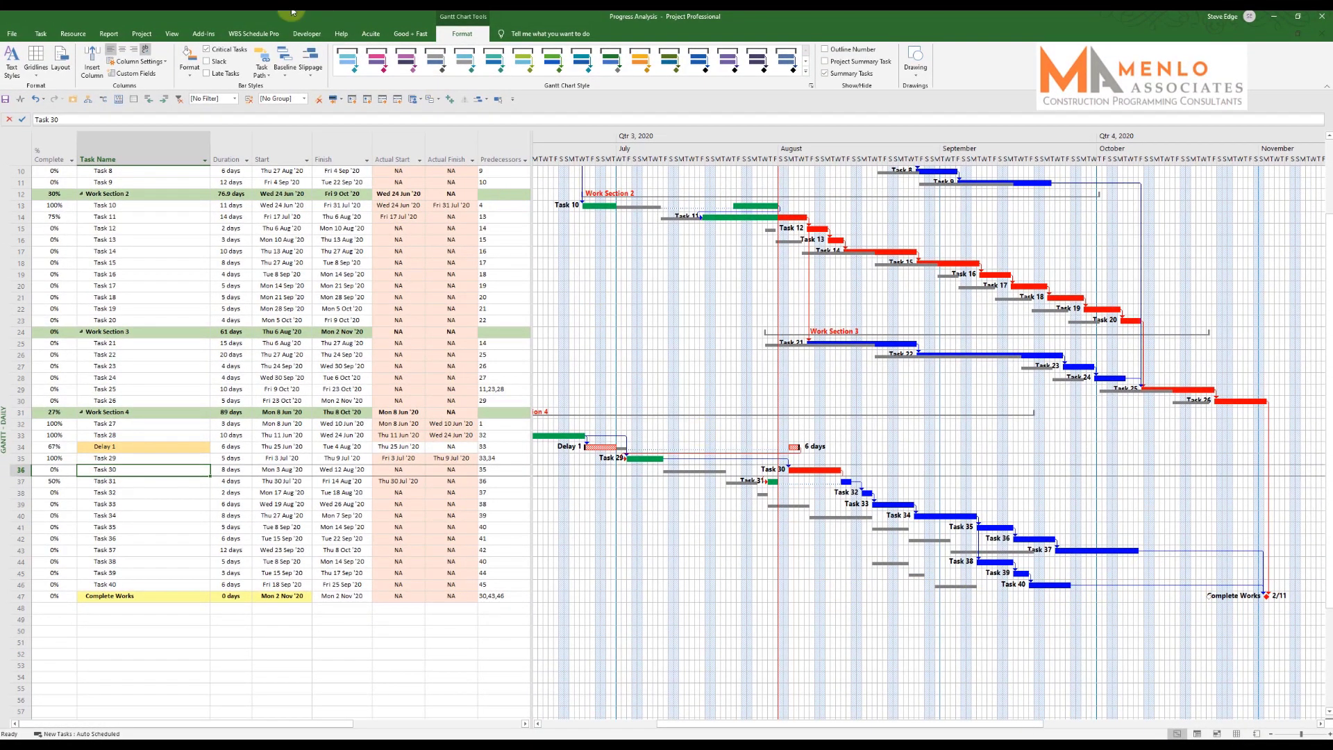
left_click(281, 74)
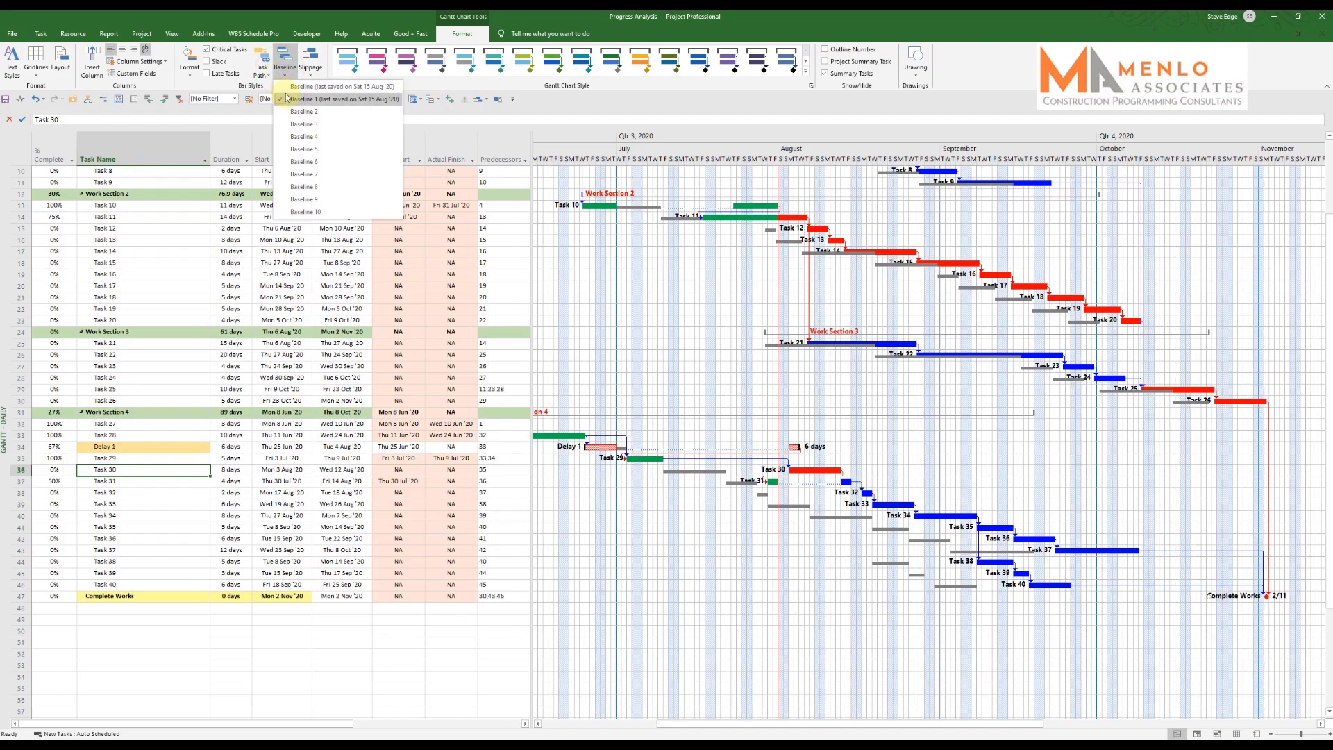
left_click(286, 89)
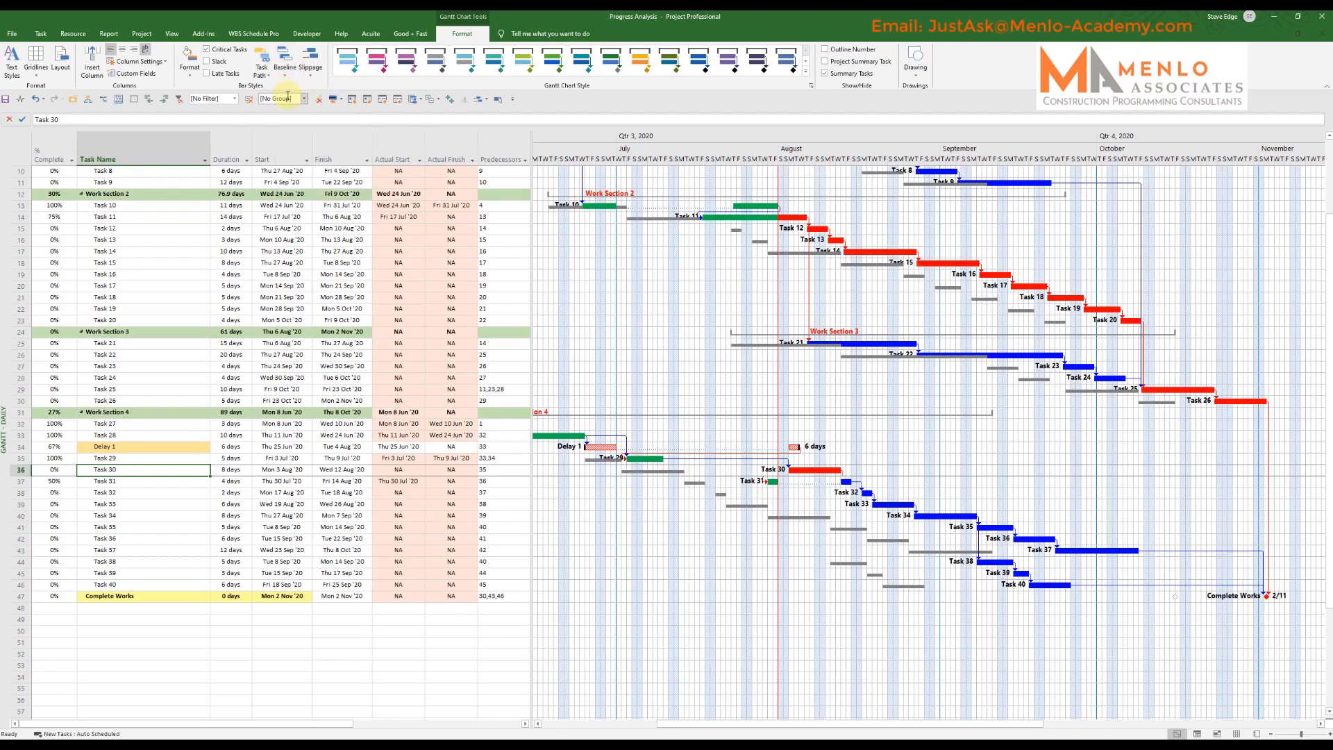
left_click(285, 72)
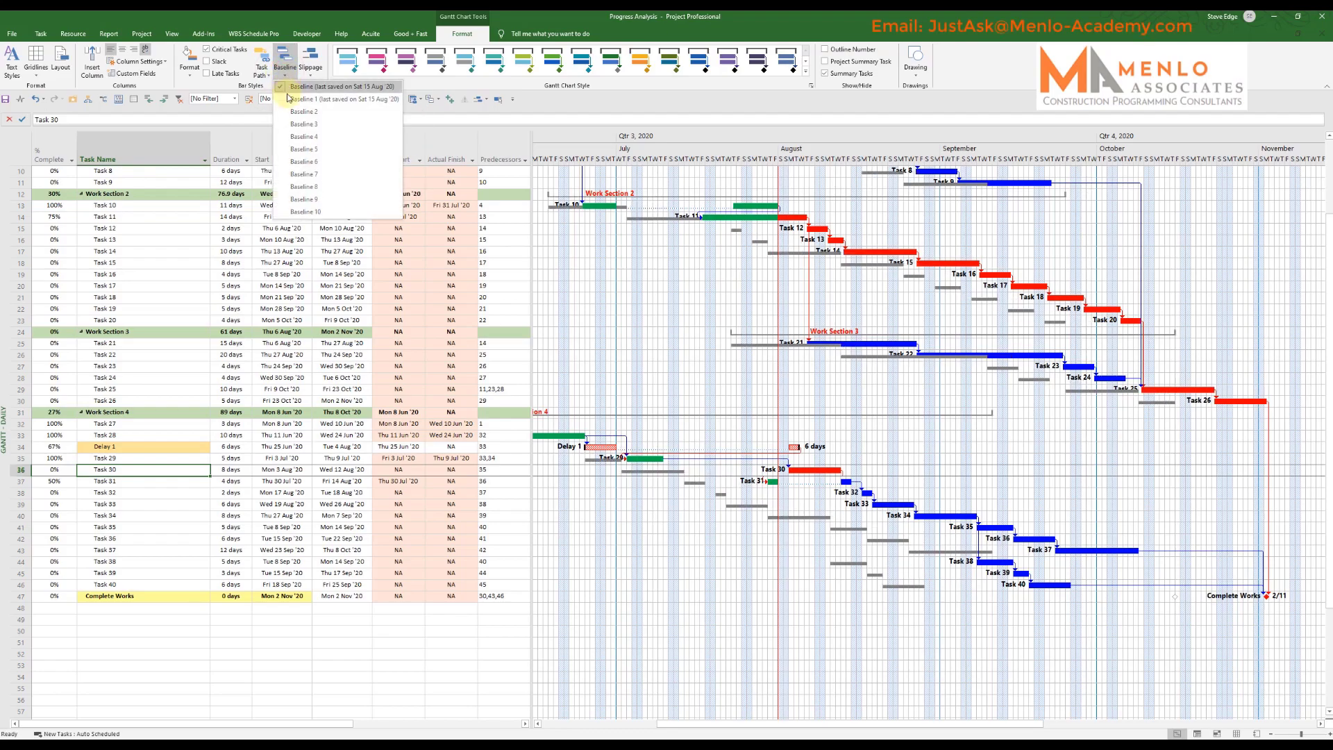
left_click(290, 101)
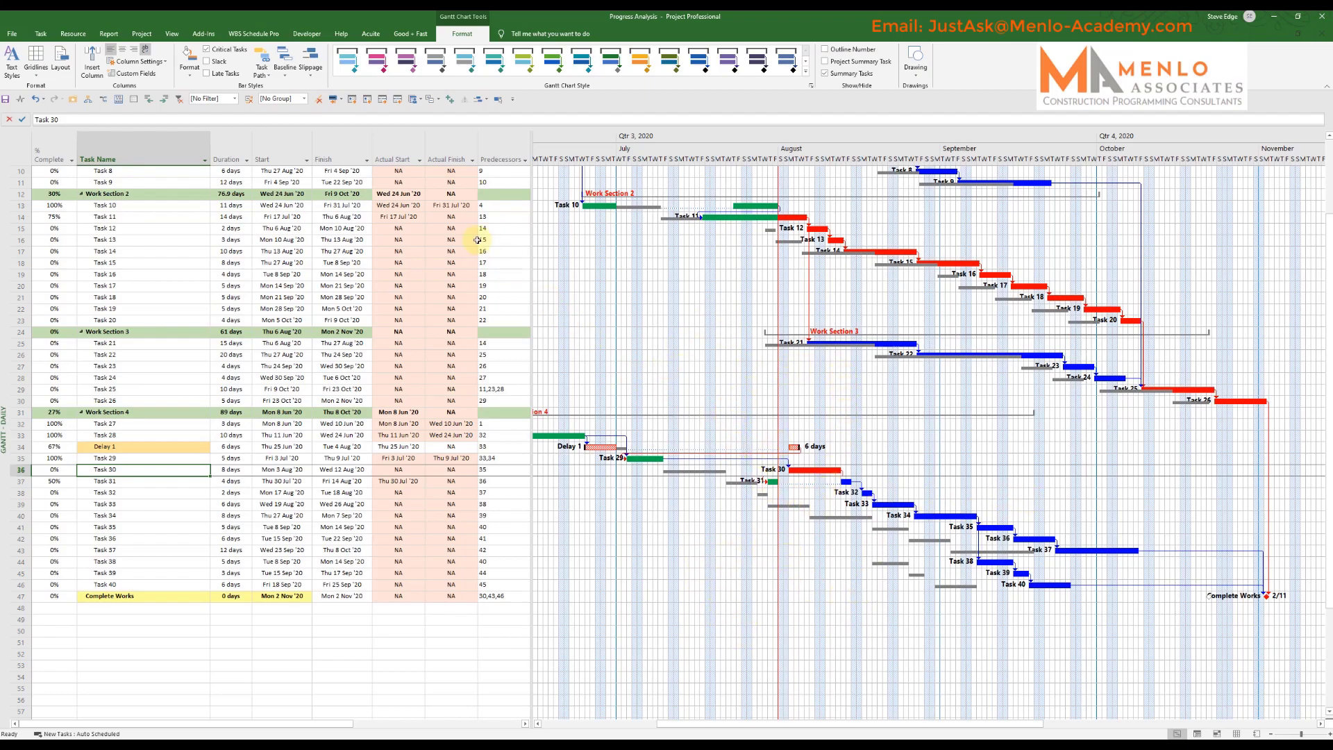
Save the progressed schedule as Baseline 2 for the entire project
left_click(286, 73)
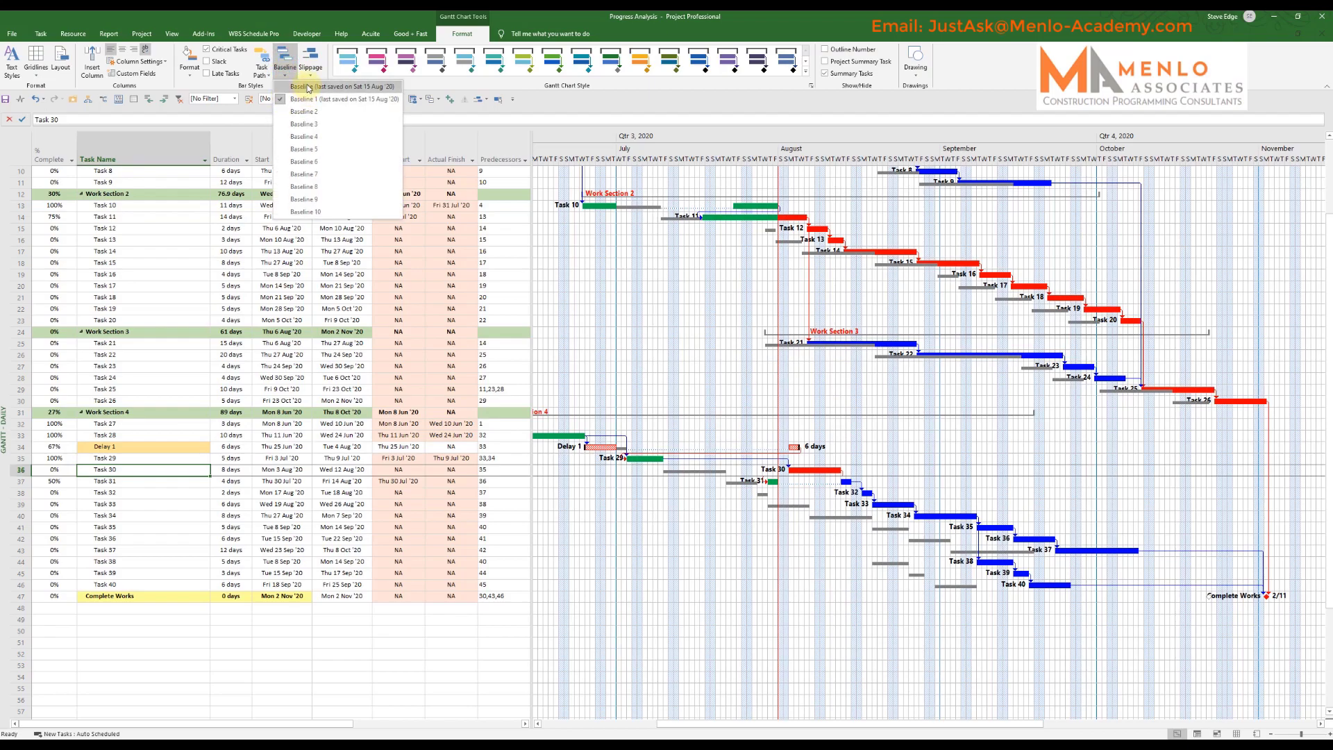
left_click(141, 33)
left_click(321, 69)
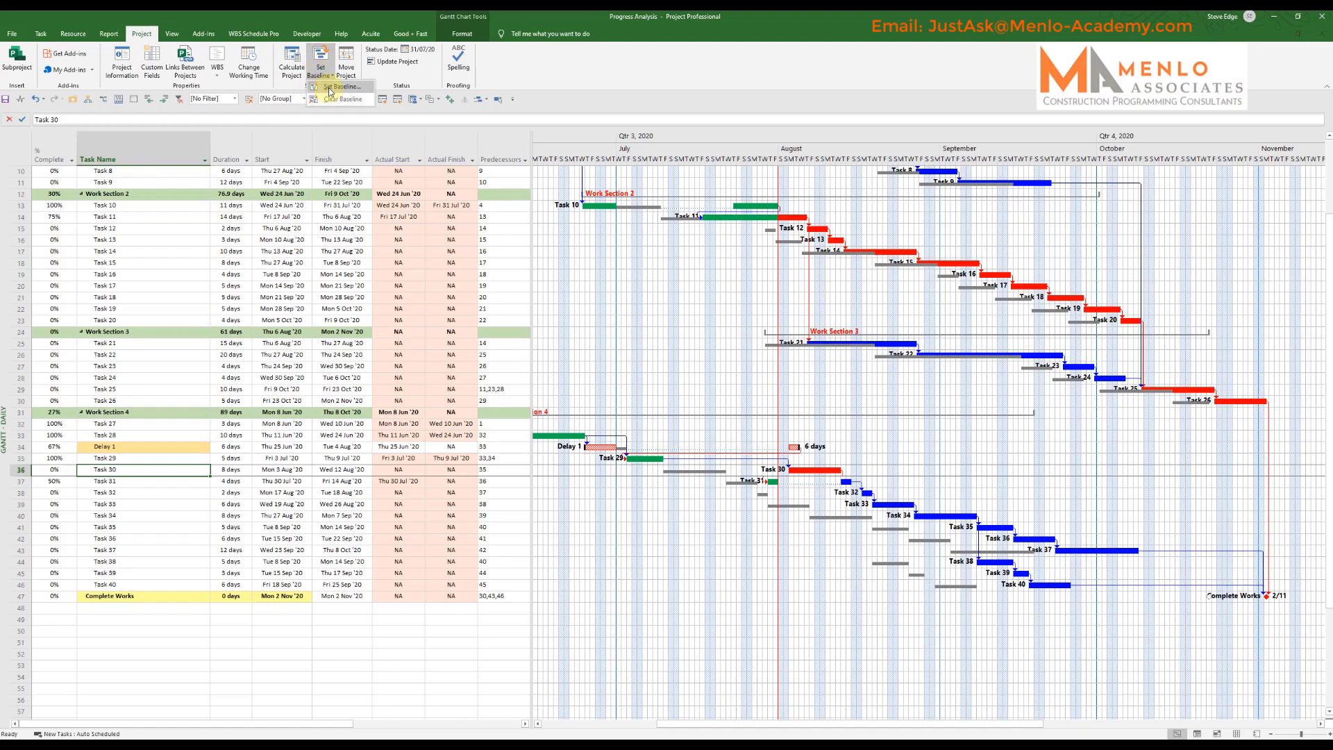
left_click(330, 89)
left_click(740, 317)
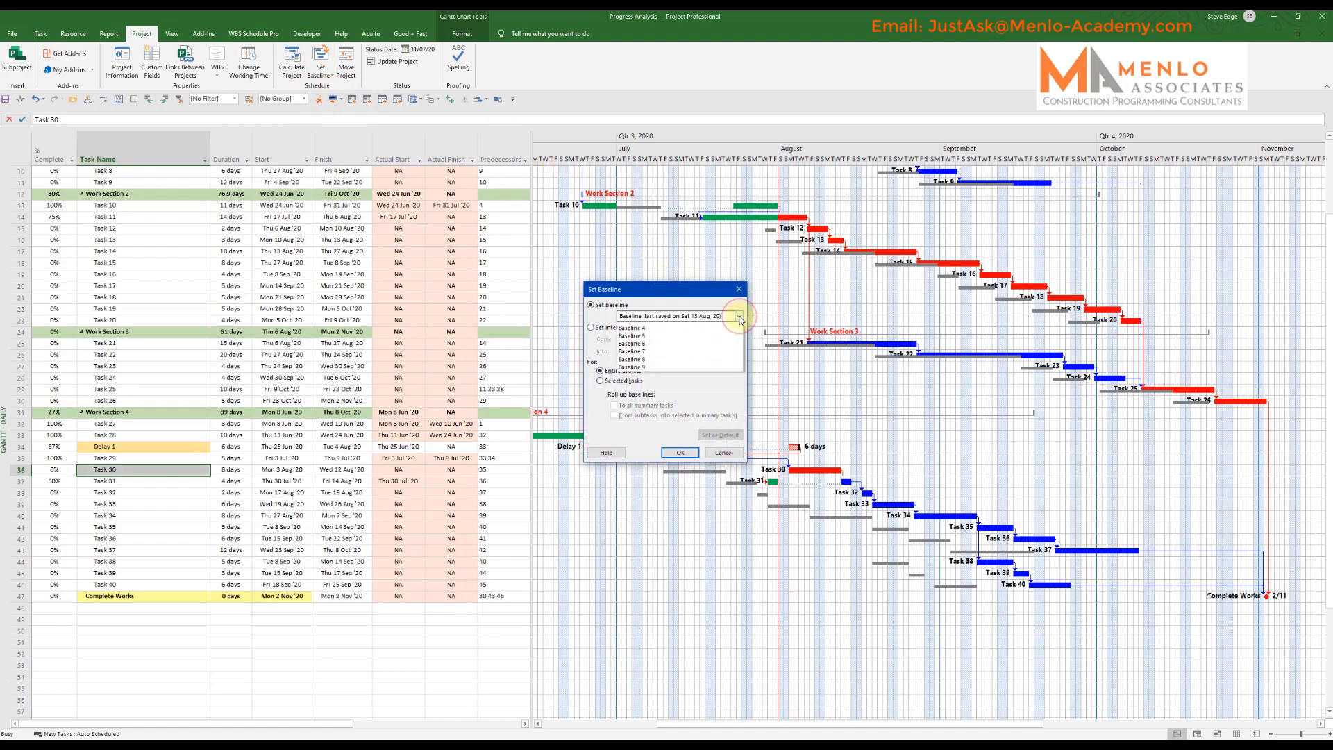
left_click(632, 342)
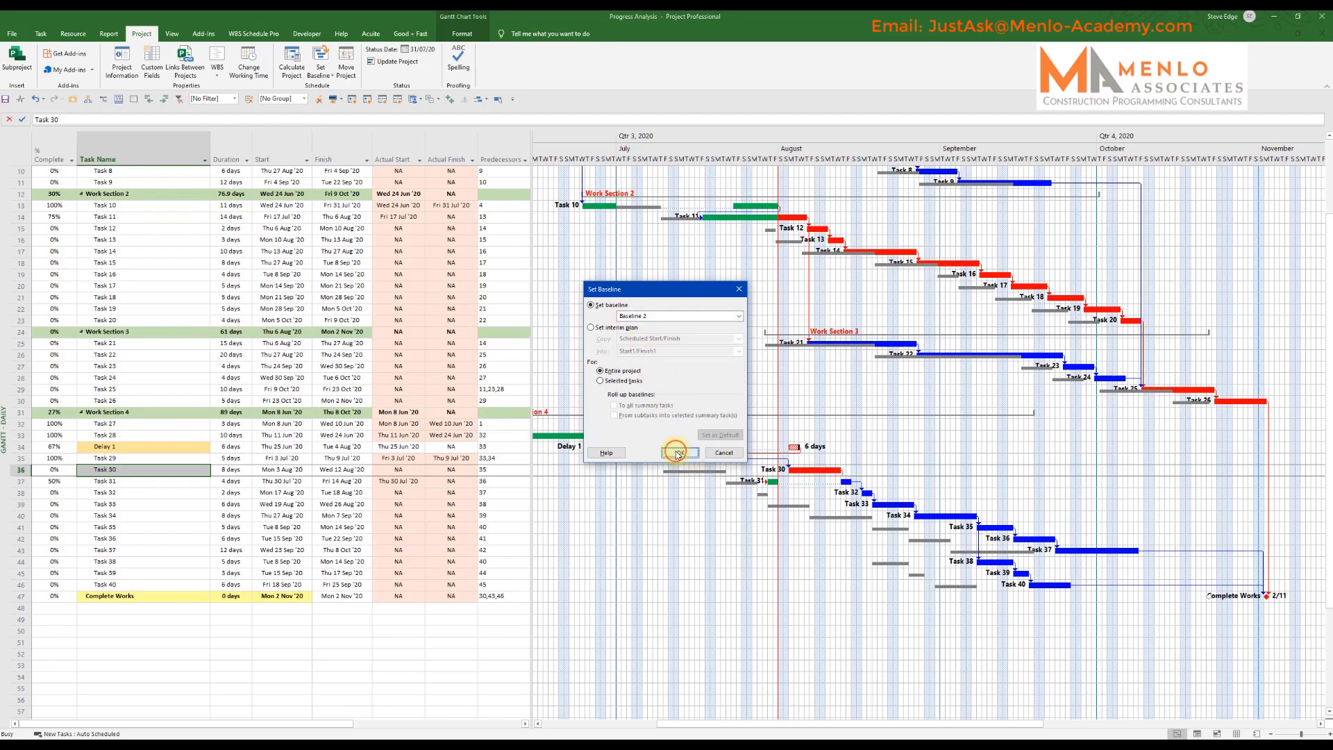
left_click(679, 452)
left_click(321, 74)
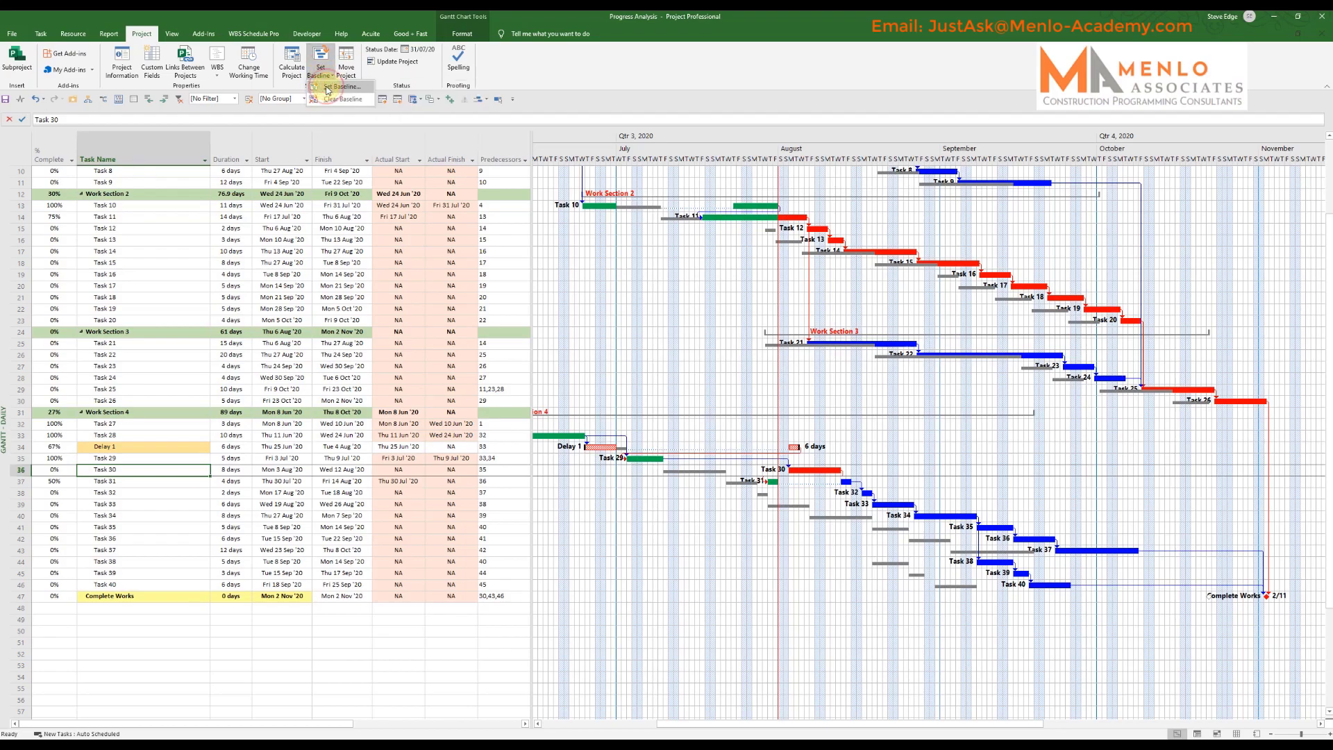
left_click(327, 87)
left_click(724, 454)
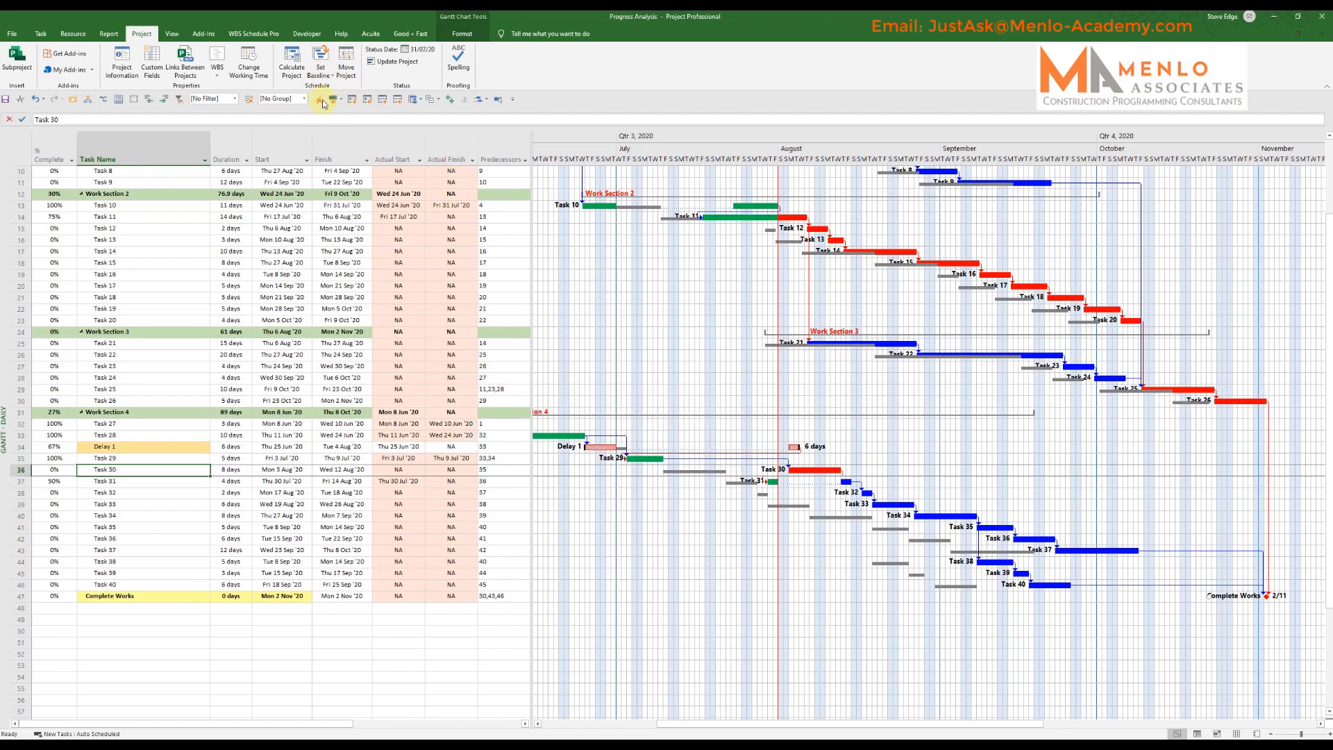
Display the Baseline 2 bars in the Gantt chart and examine them against the current task bars in all work sections
left_click(463, 32)
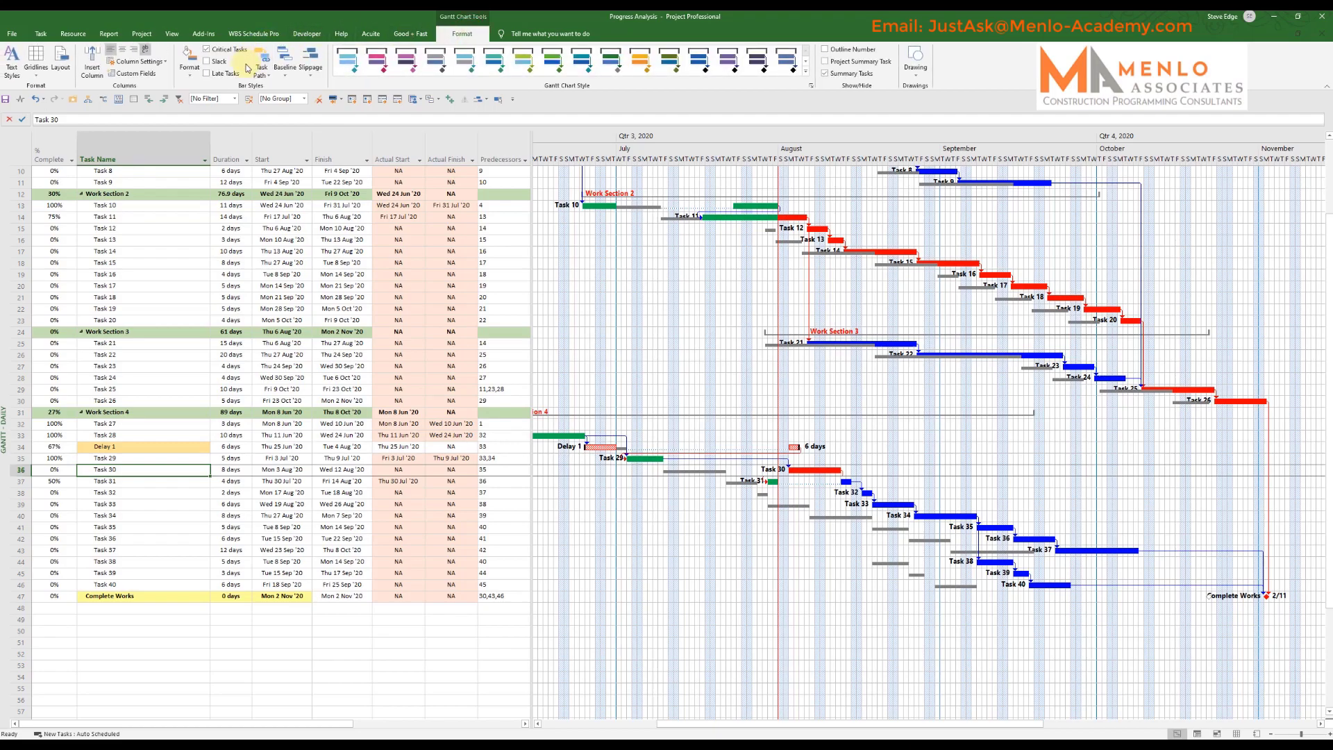
left_click(284, 69)
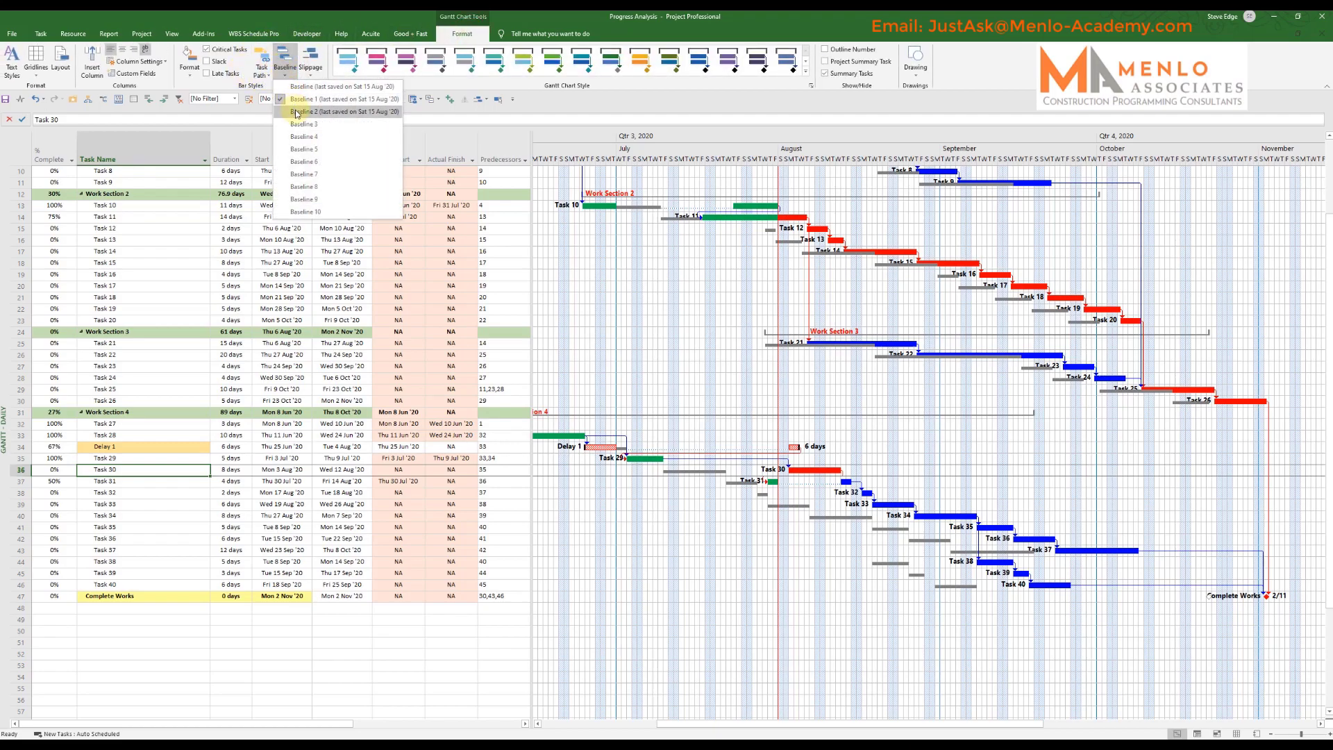
left_click(296, 112)
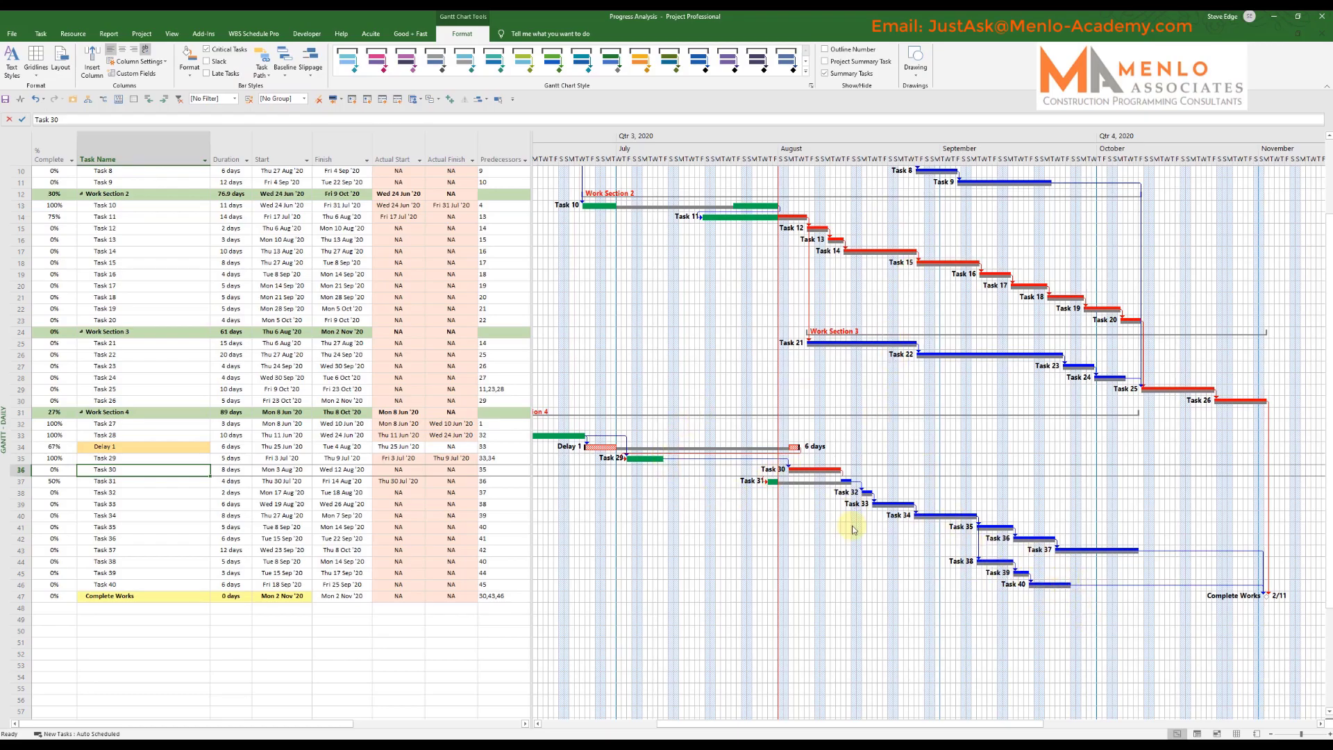
scroll(730, 402, "up", 3)
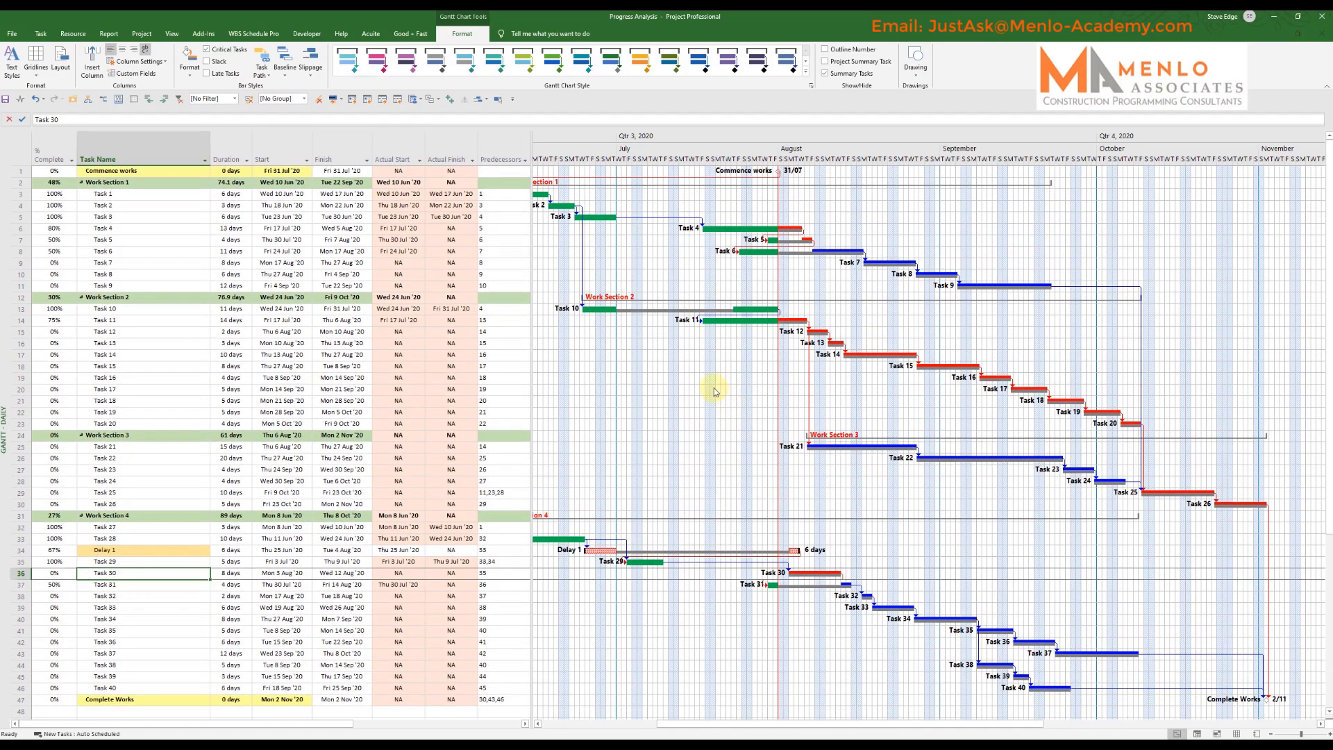
scroll(744, 442, "down", 2)
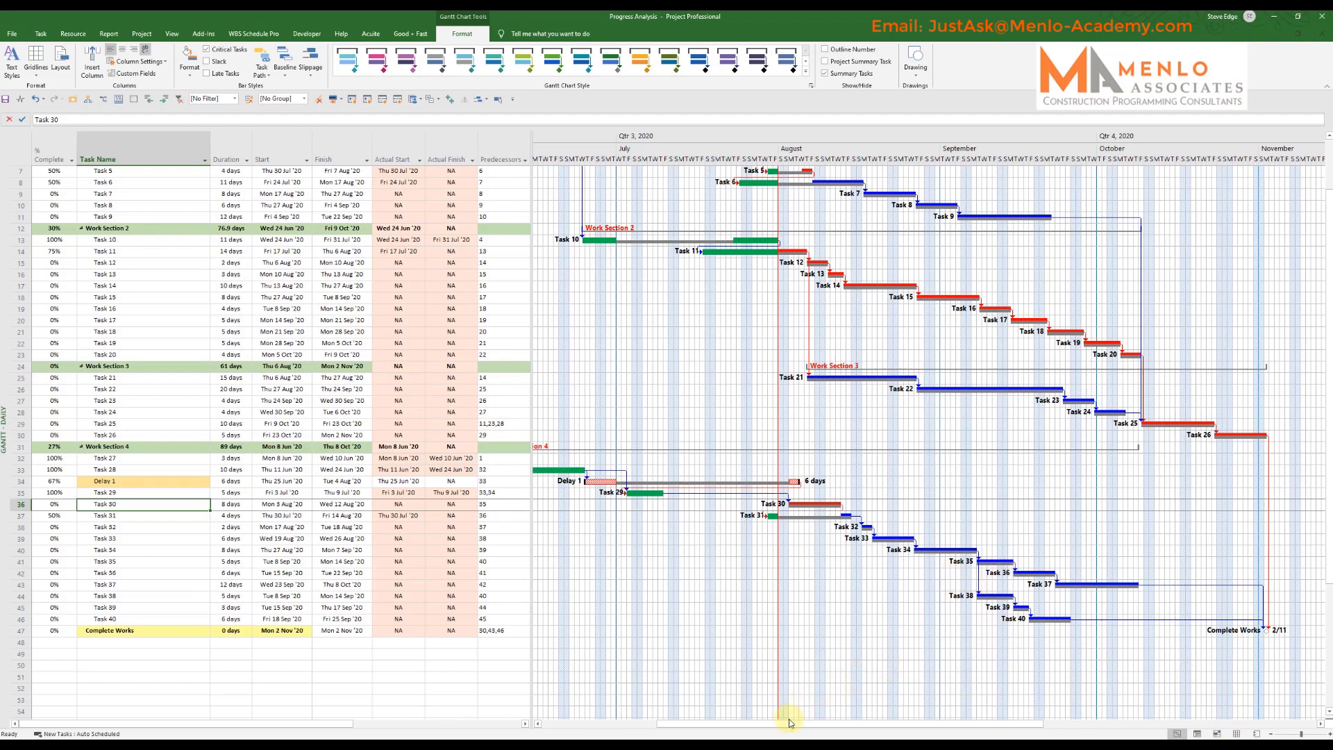
left_click_drag(788, 724, 743, 724)
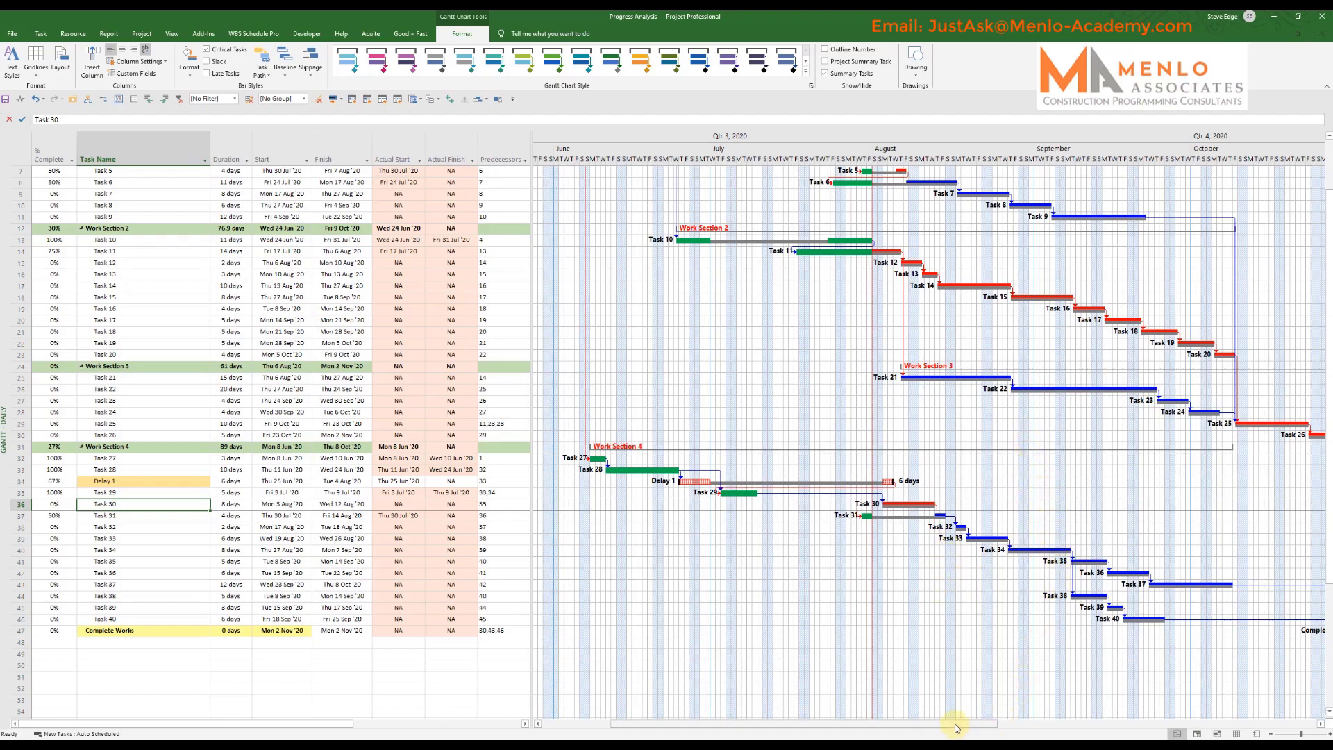
left_click_drag(956, 726, 1092, 723)
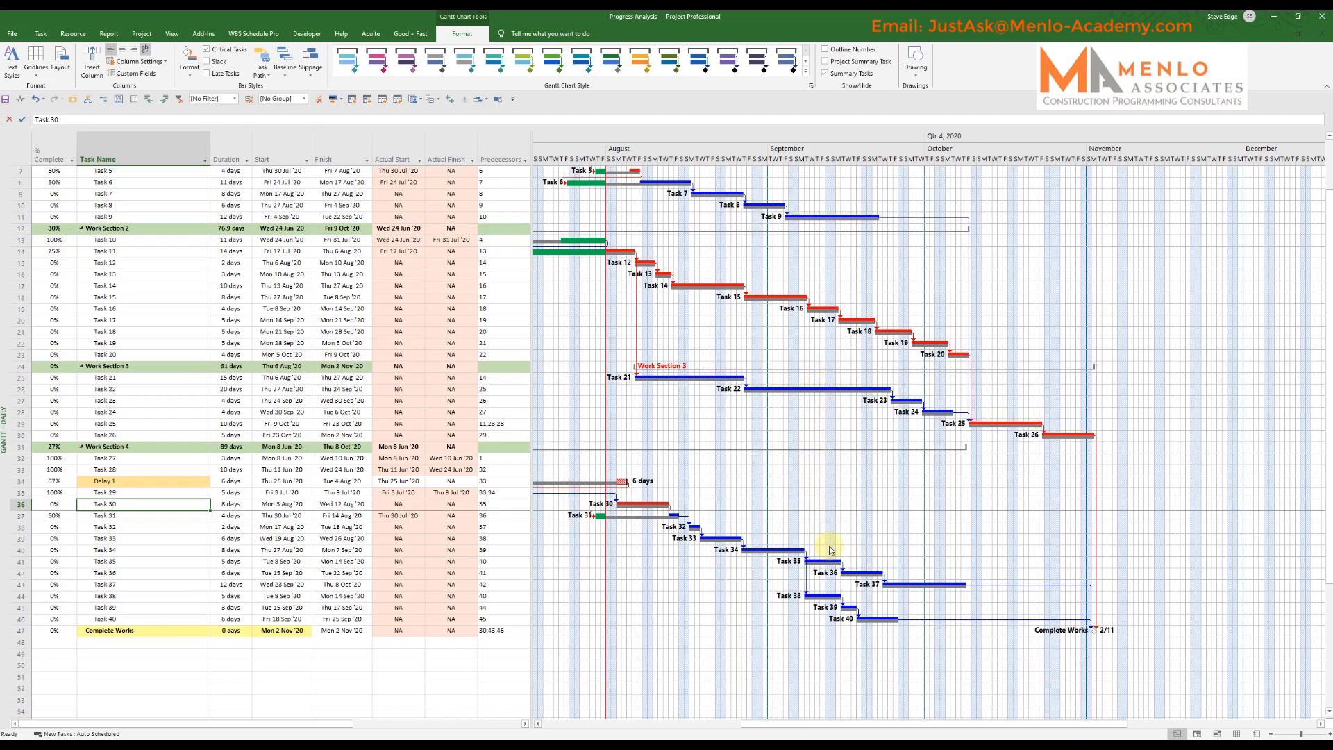
scroll(831, 550, "up", 2)
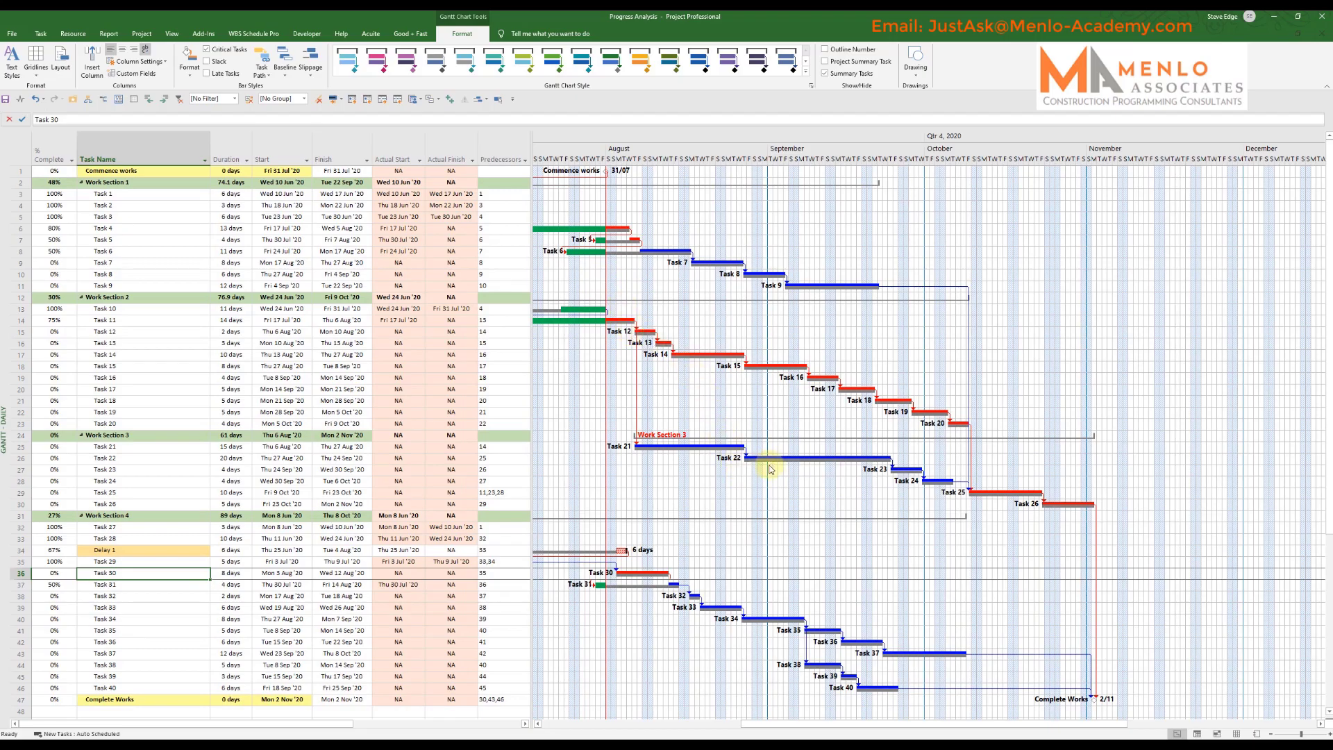
scroll(766, 468, "down", 3)
scroll(766, 468, "up", 3)
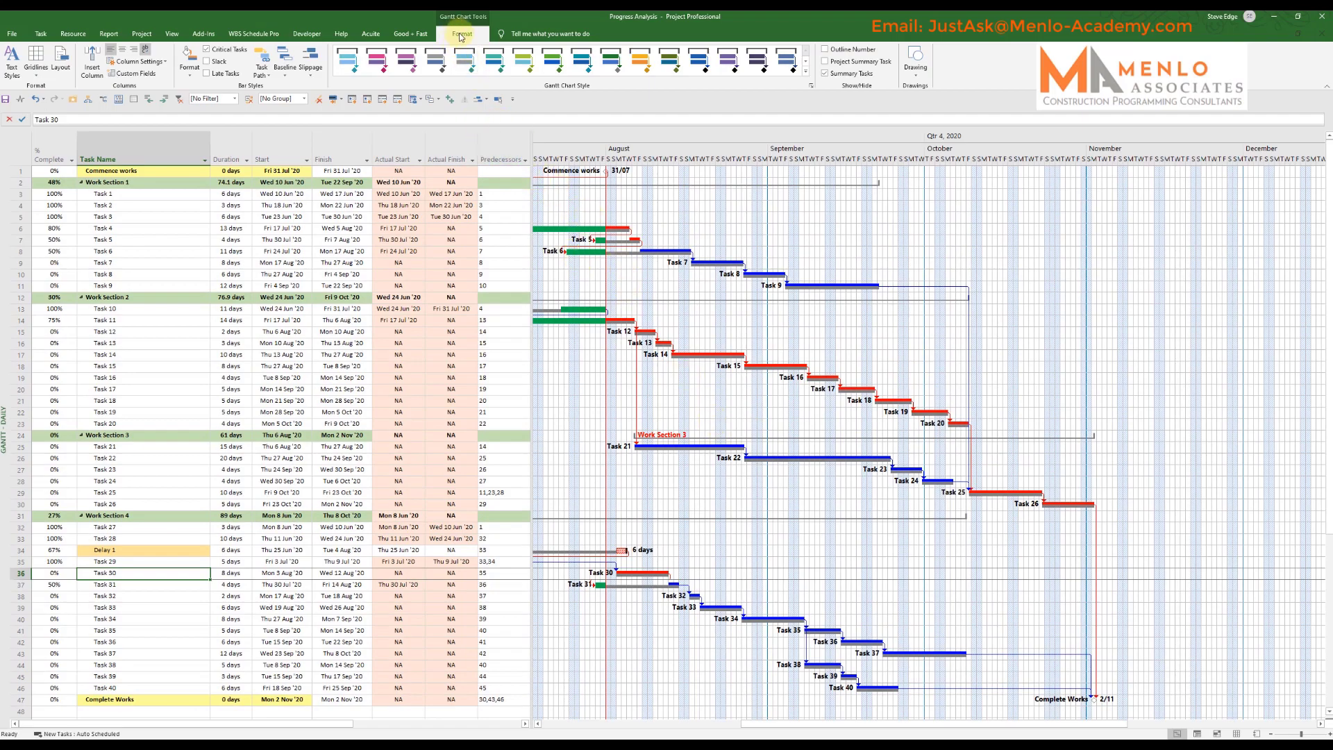
Hide the Baseline 2 bars from the Gantt chart and review the rescheduled programme through to Complete Works
left_click(285, 66)
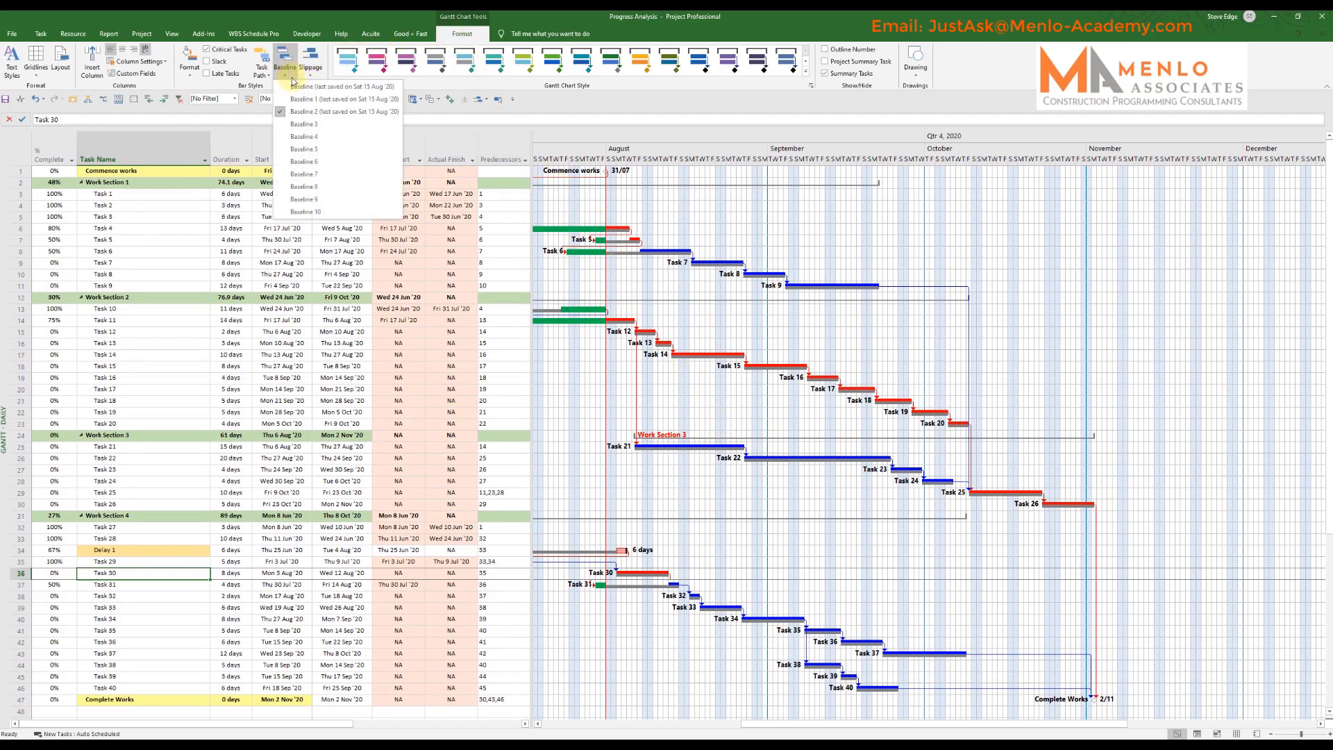
left_click(282, 116)
scroll(798, 649, "down", 4)
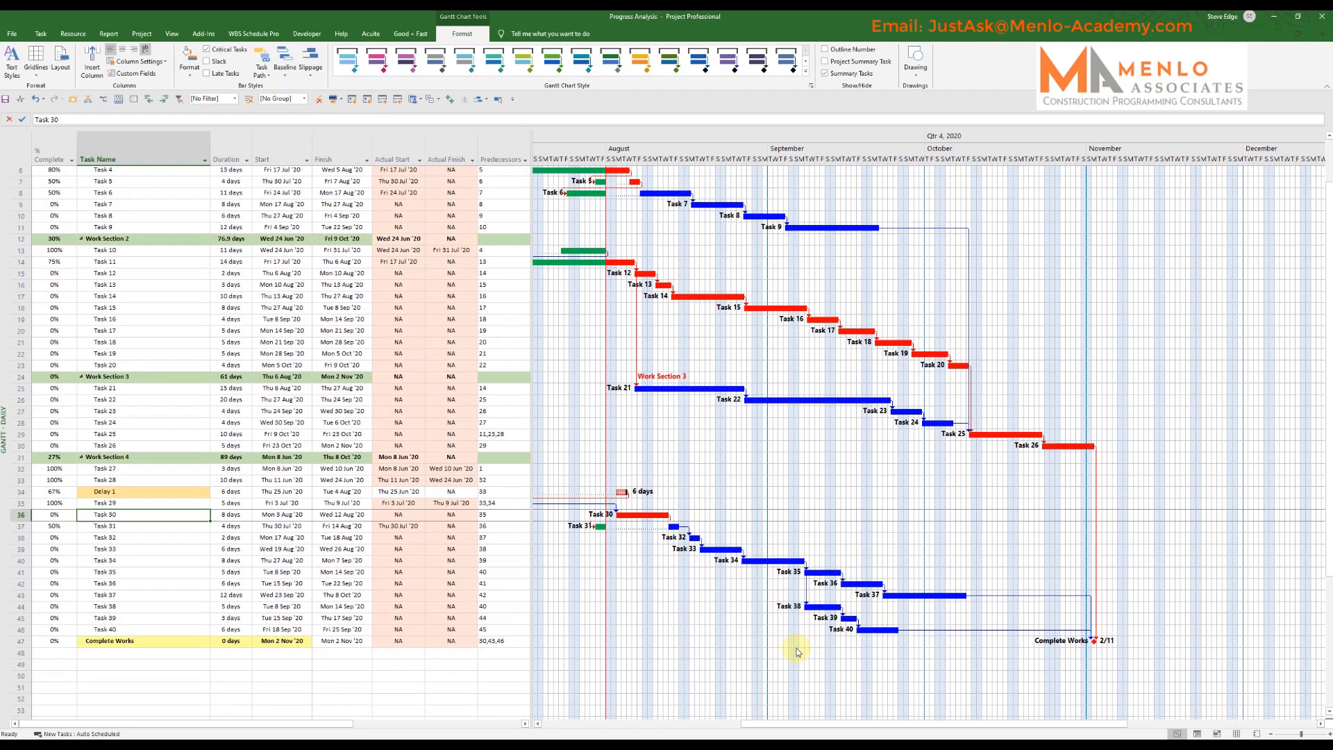
left_click_drag(815, 729, 684, 727)
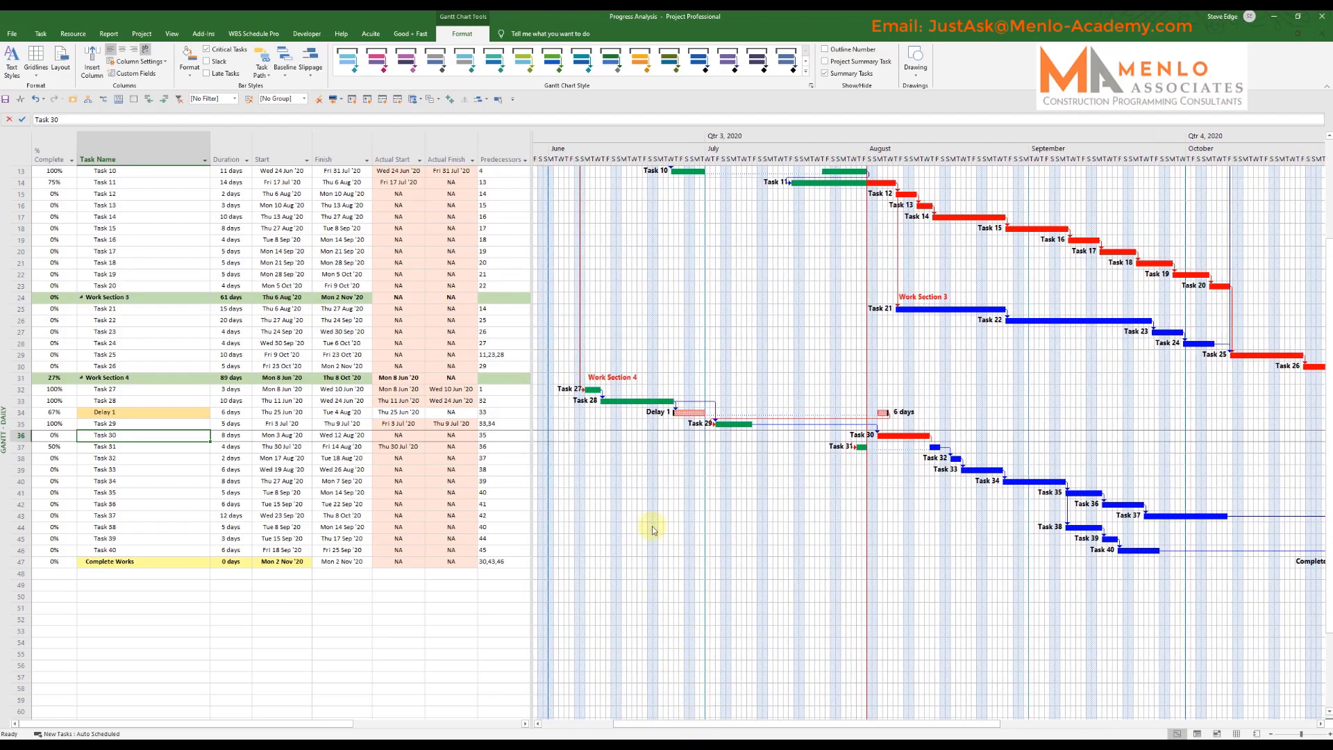
scroll(652, 536, "up", 4)
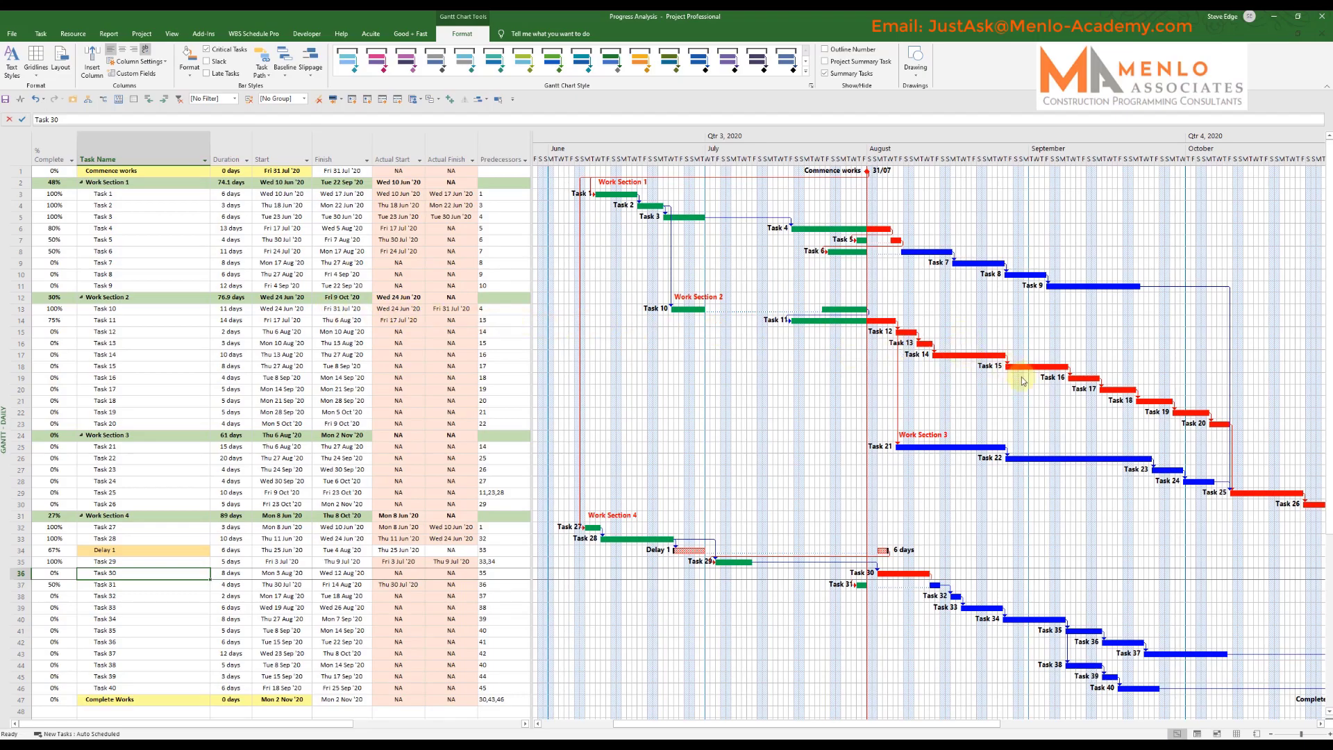
left_click_drag(958, 726, 1049, 725)
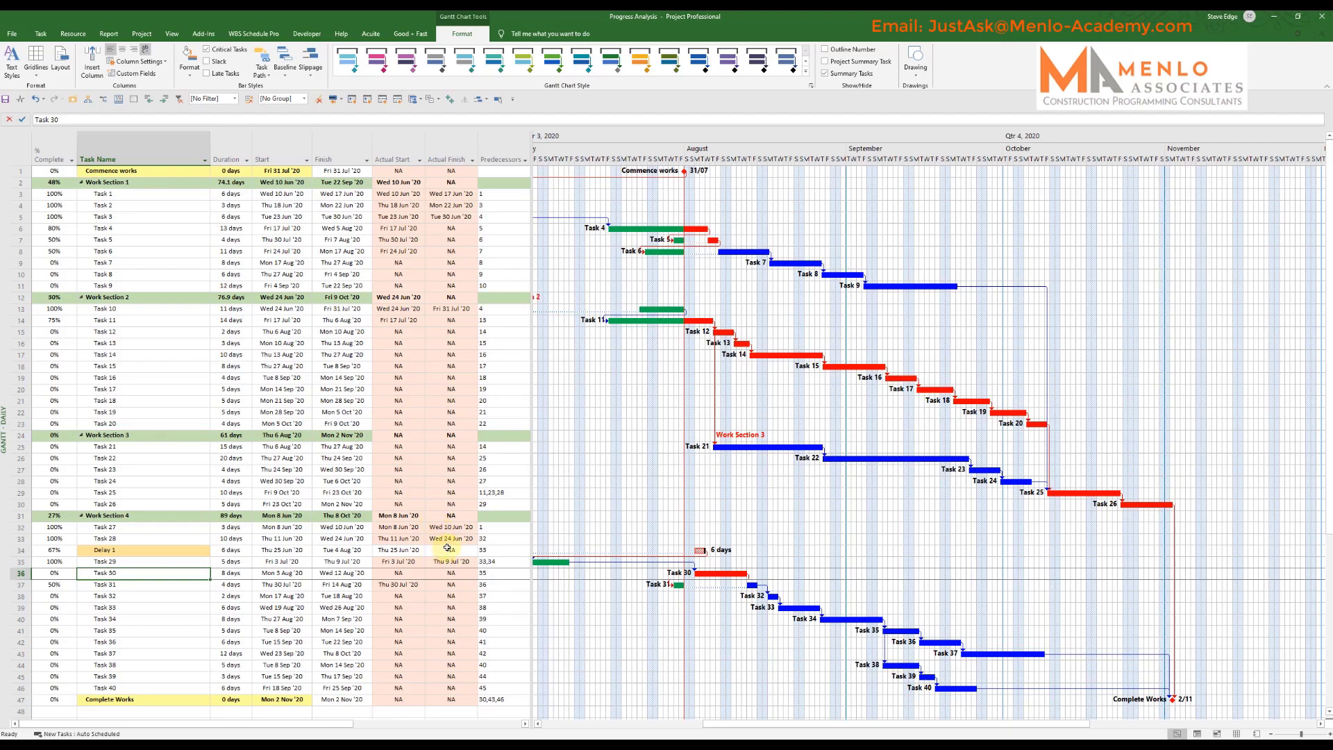
scroll(447, 548, "down", 2)
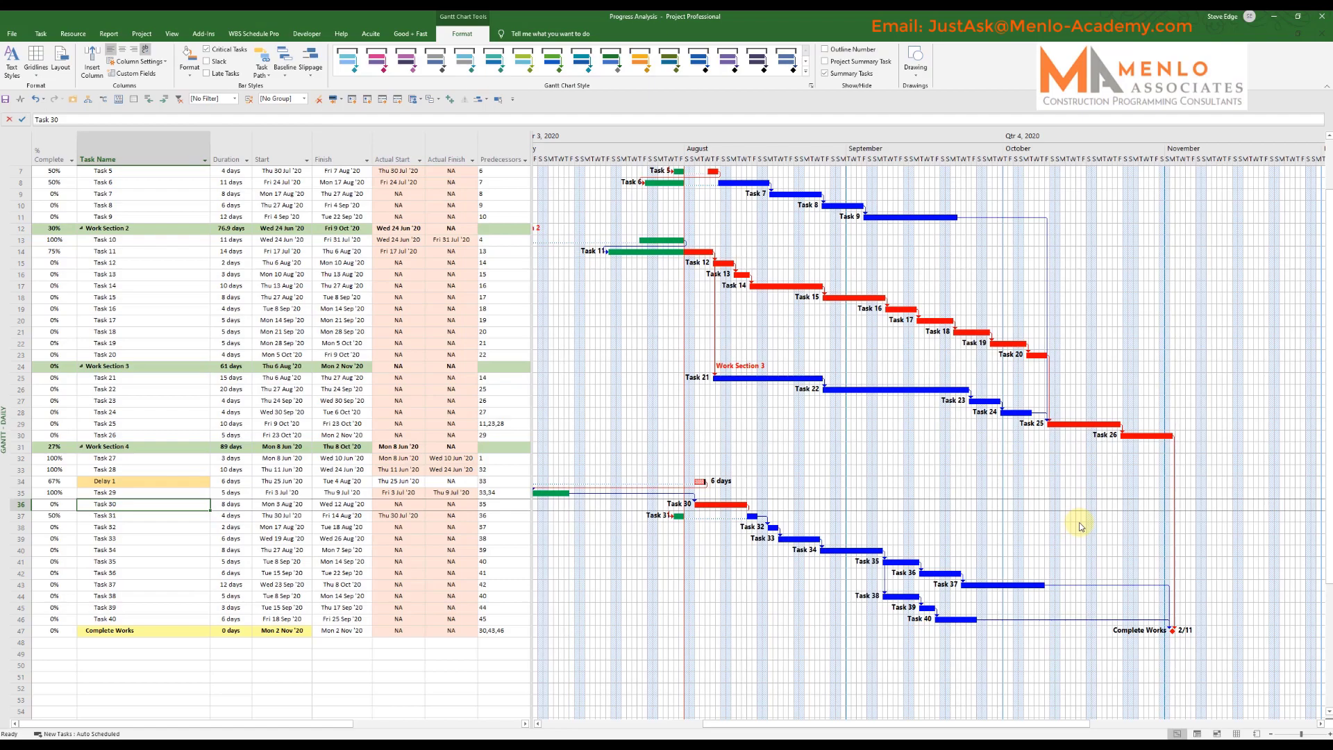
scroll(1081, 526, "up", 2)
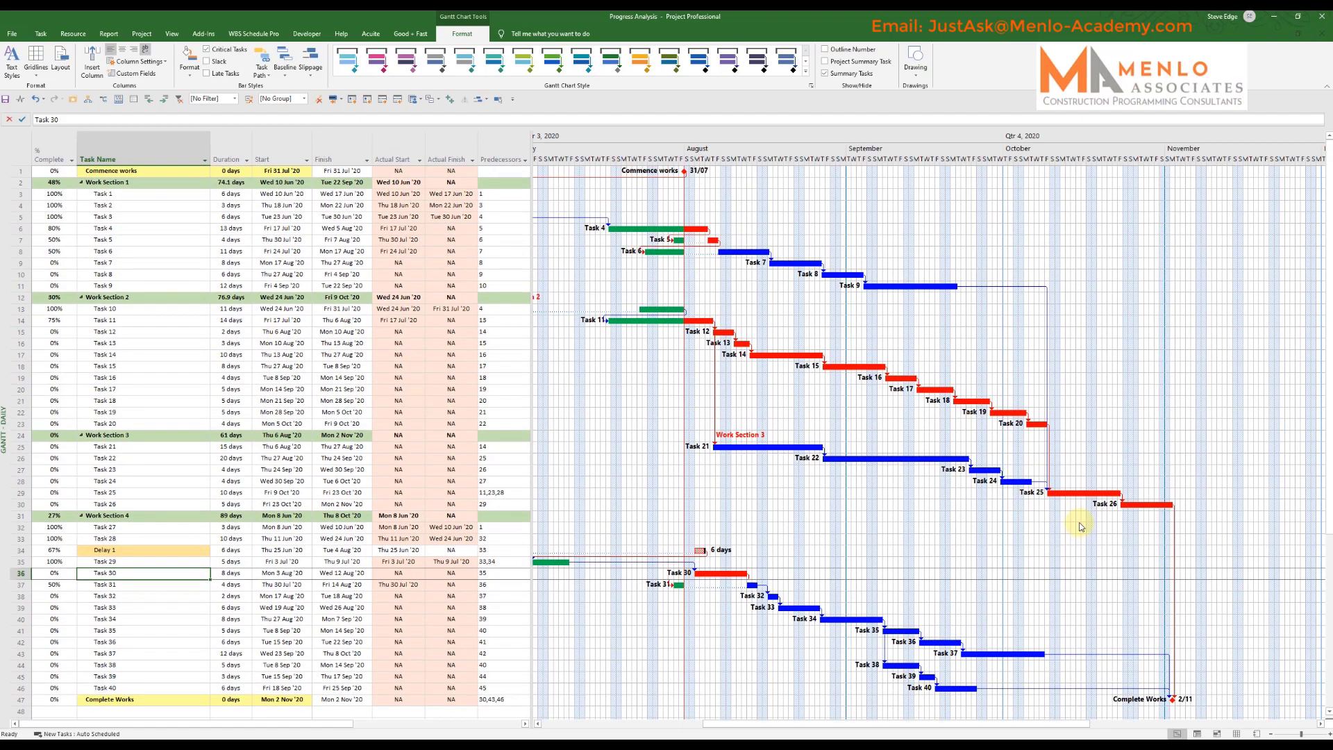